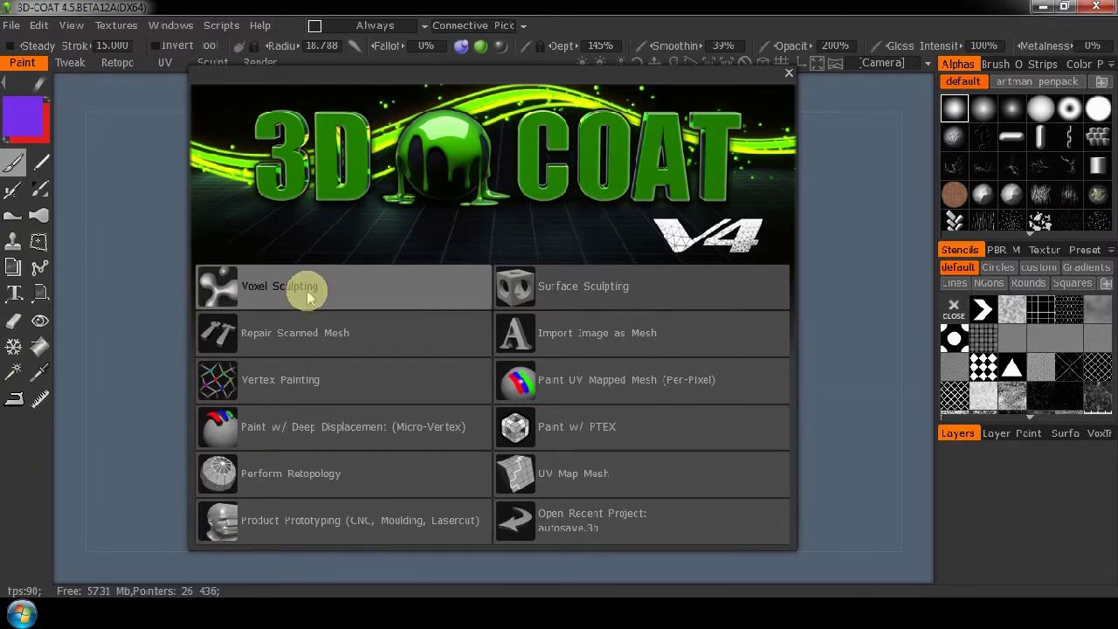
Step: Start a new voxel sculpting scene with the cylinder primitive
mouse_move(306, 297)
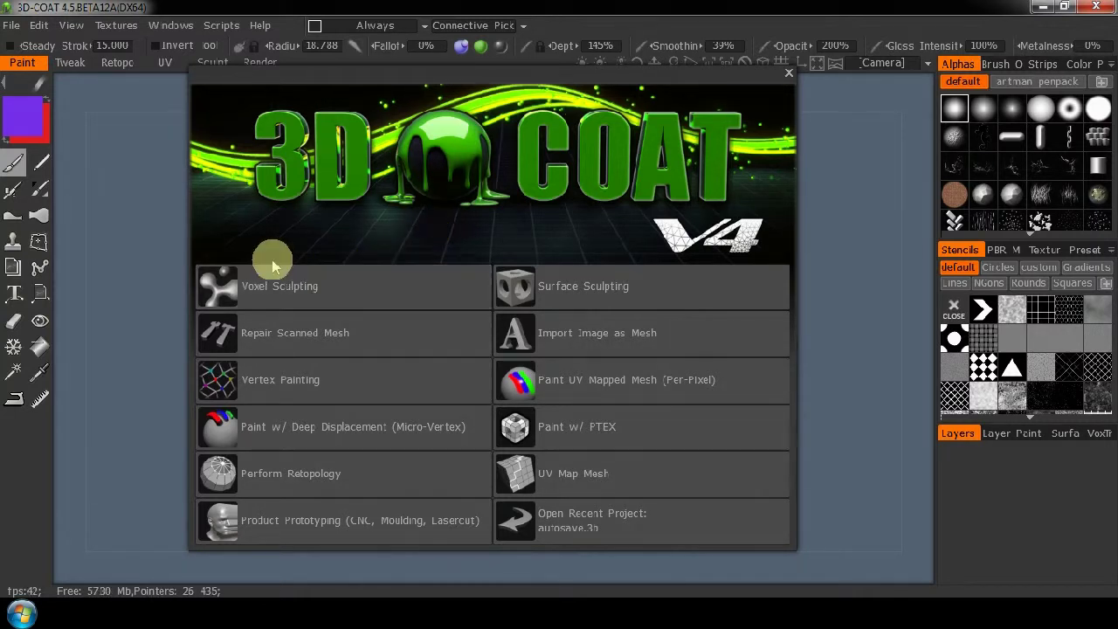
click(273, 293)
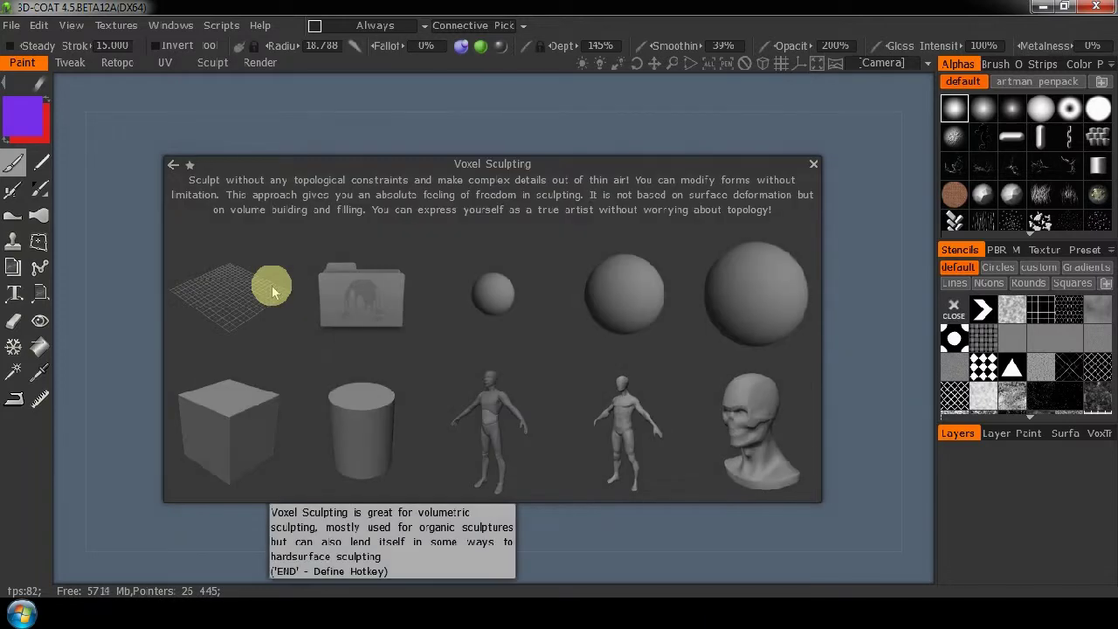
click(376, 436)
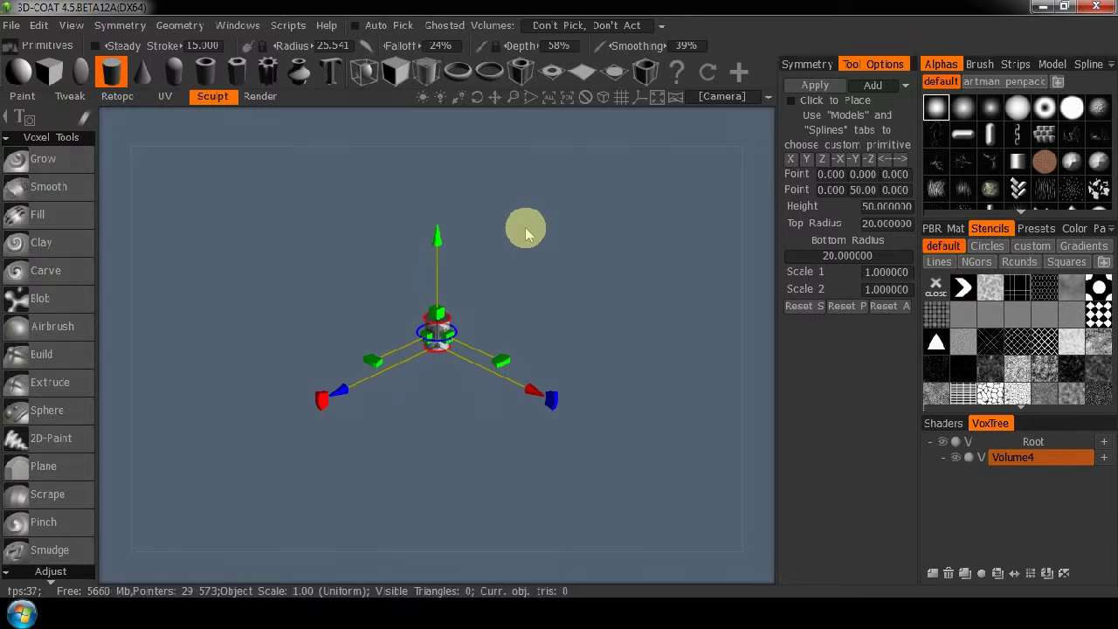
Step: Reset the window layout of all pages to default
click(238, 27)
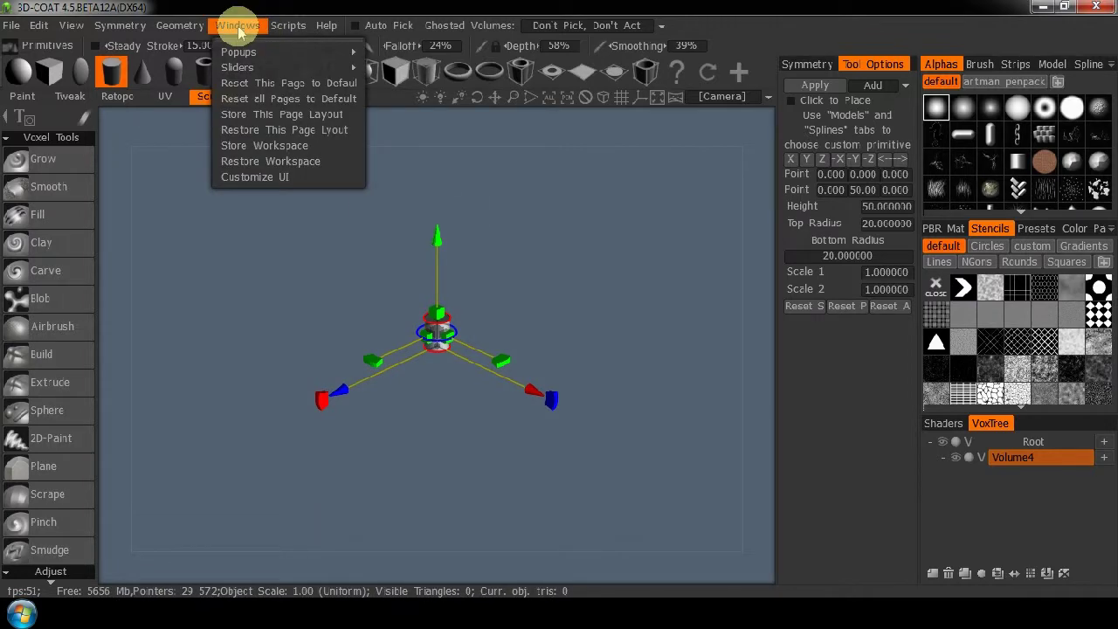
click(295, 98)
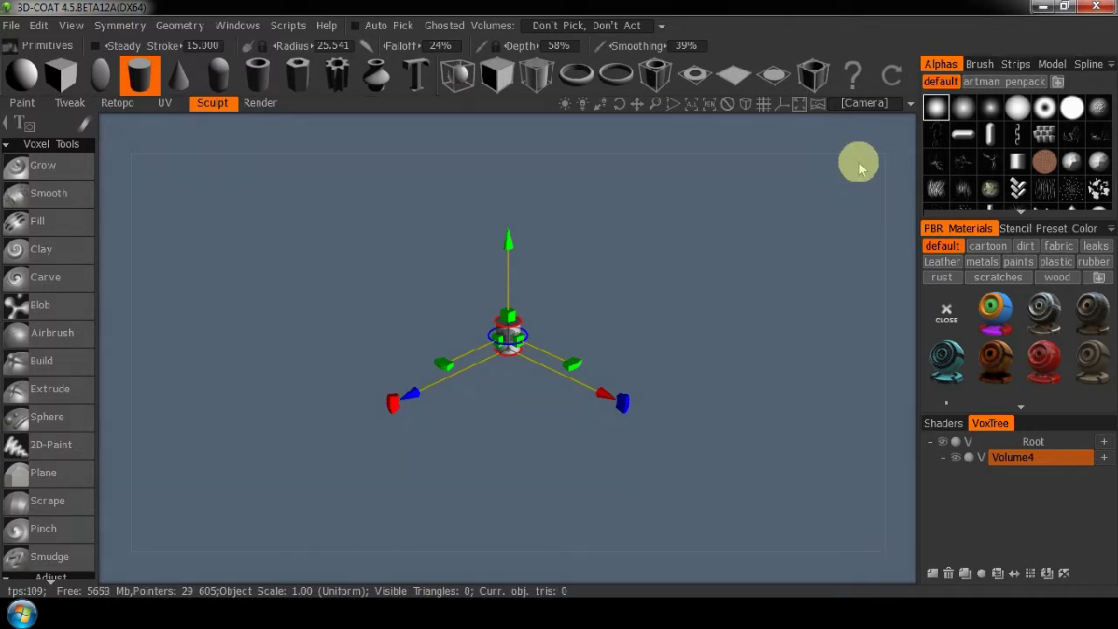
Step: Set the camera to the front view and switch it to orthographic projection
click(879, 106)
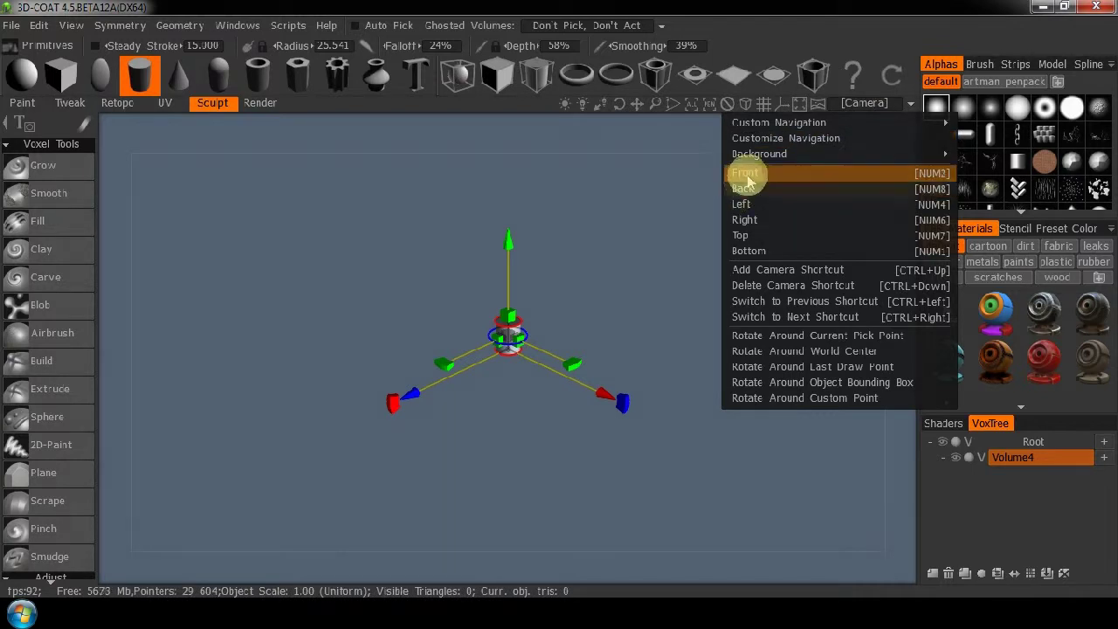
click(594, 185)
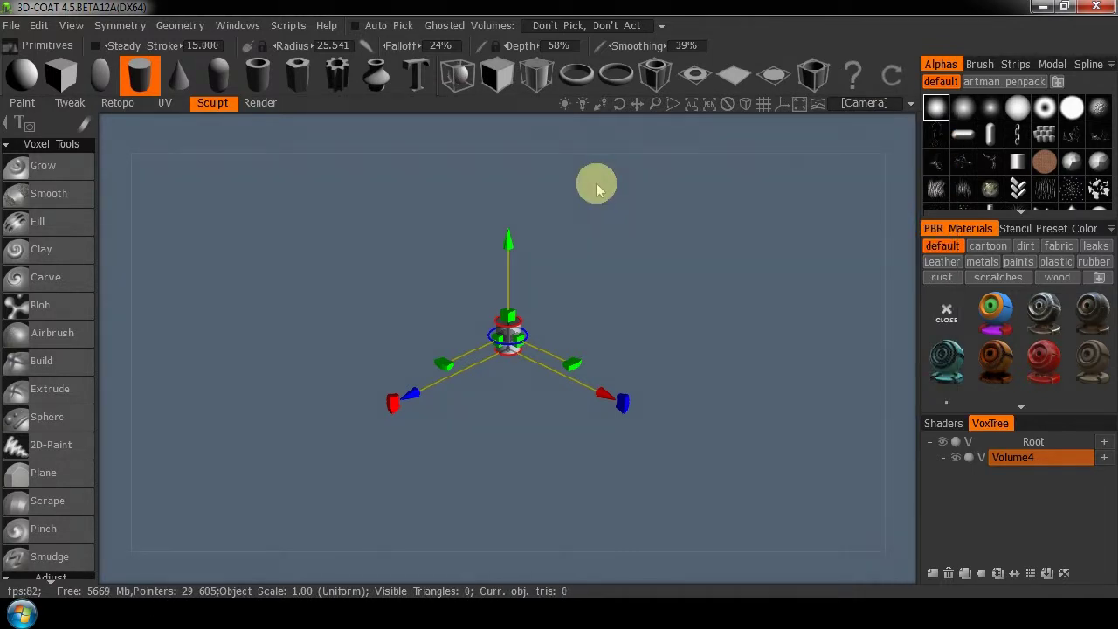
key(KP_2)
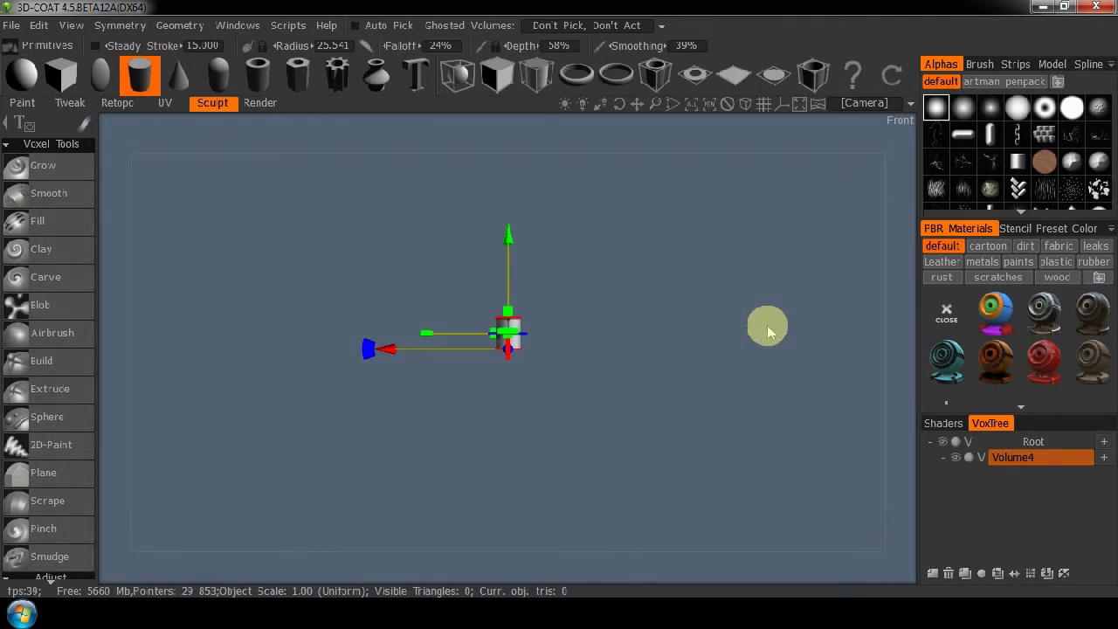
click(745, 105)
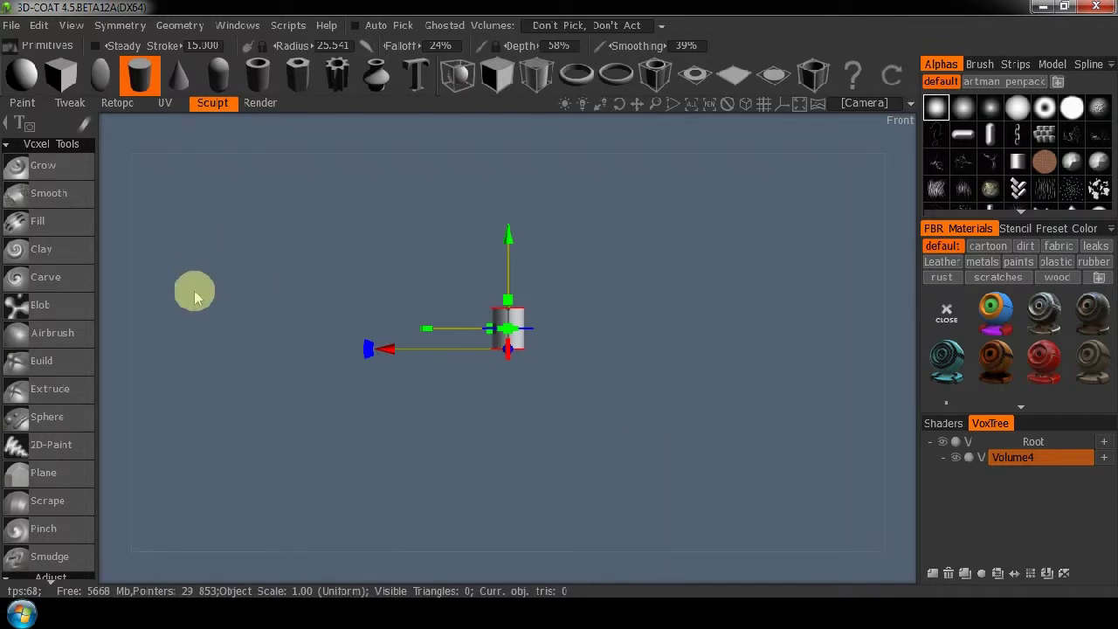
Step: Change the primitive to a capsule and dock the floating Tool Options panel beside the viewport
click(221, 83)
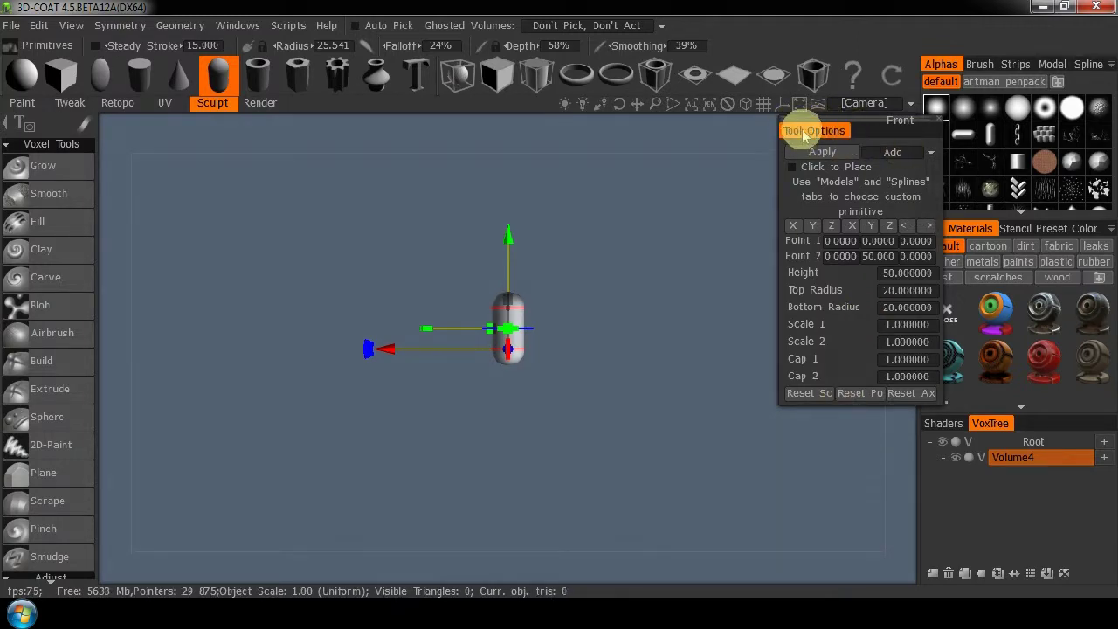
drag(804, 133, 722, 170)
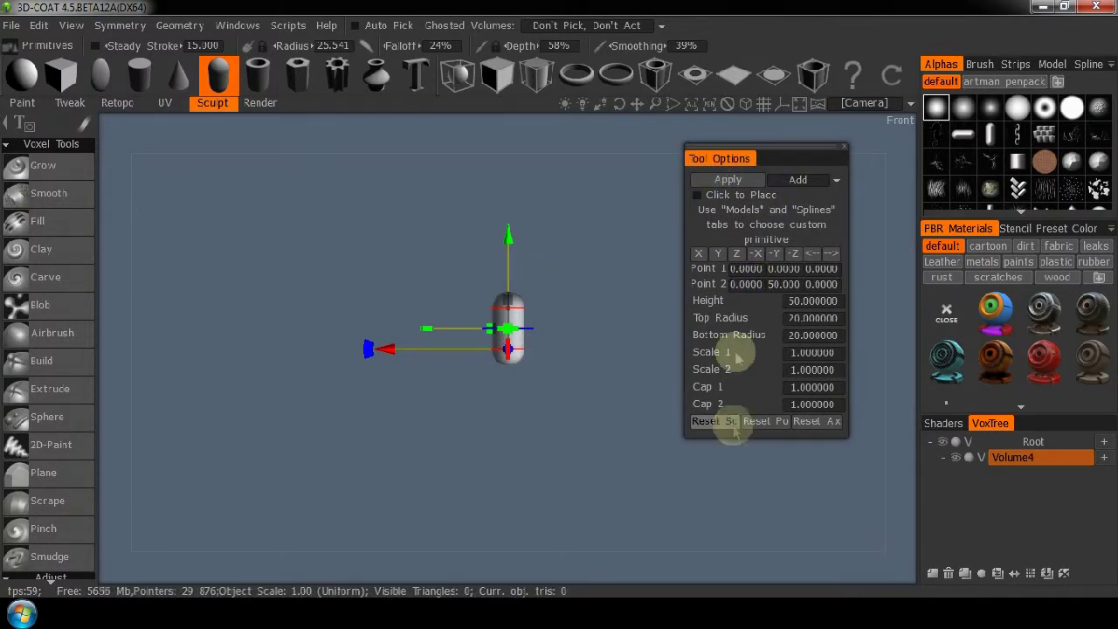
drag(721, 164, 909, 210)
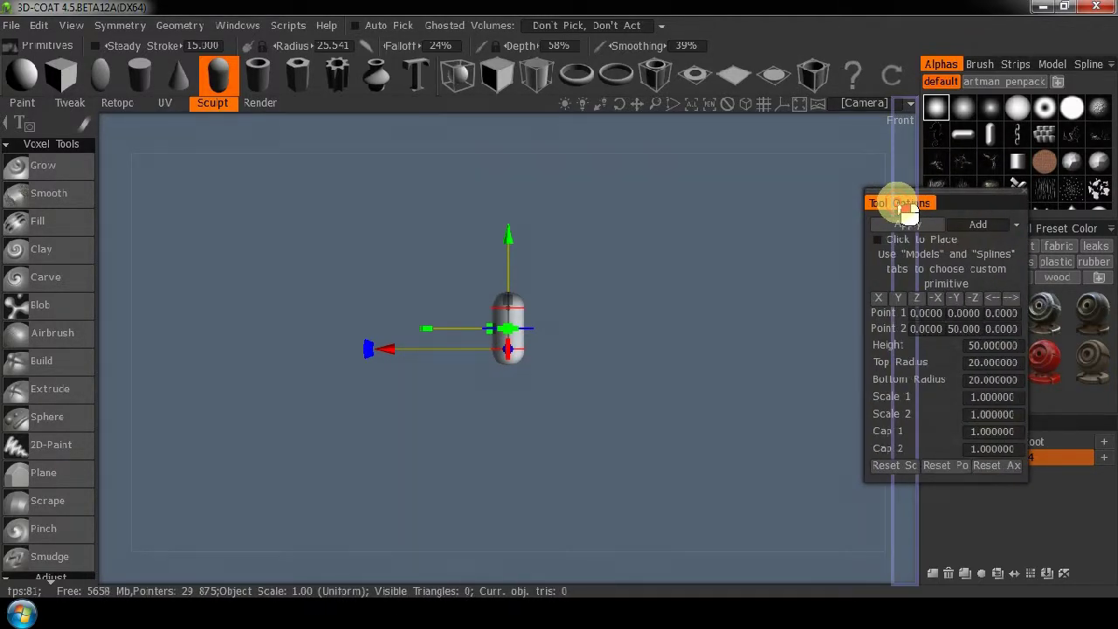
mouse_move(909, 209)
mouse_down()
mouse_move(891, 209)
mouse_move(914, 193)
mouse_up()
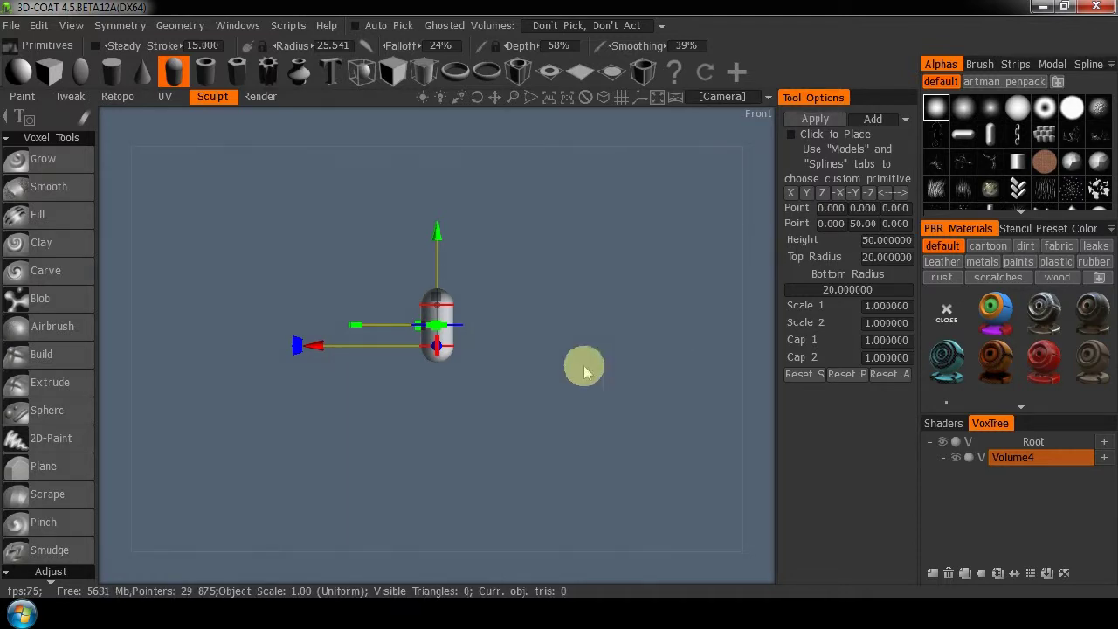
Step: Open the Symmetry settings, dock them in the same group as Tool Options, and bring Tool Options back to the front
click(119, 27)
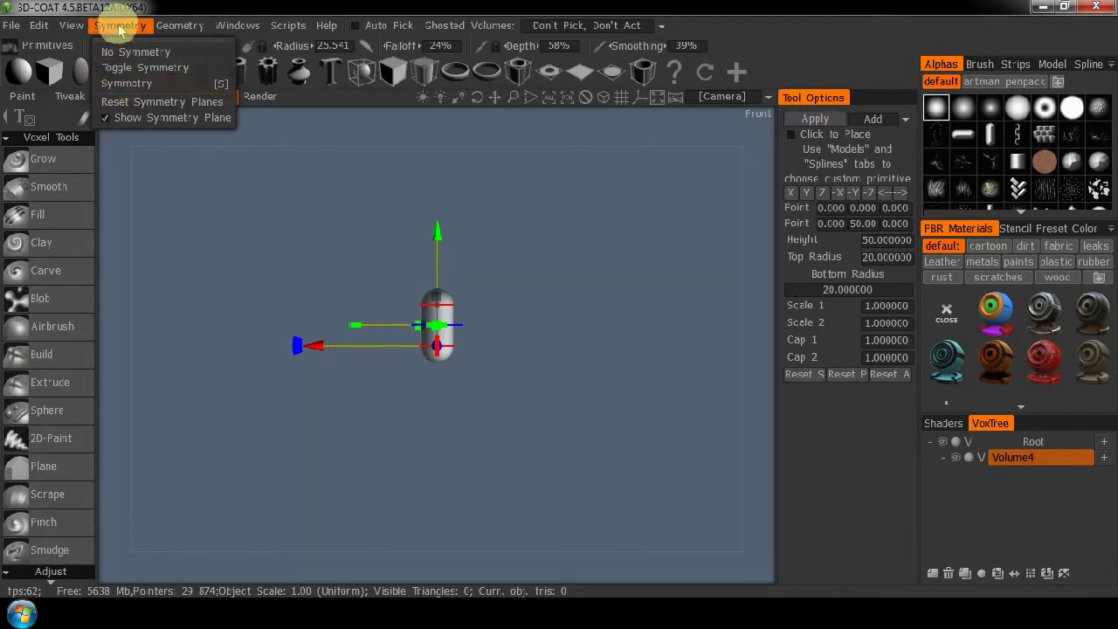
click(127, 84)
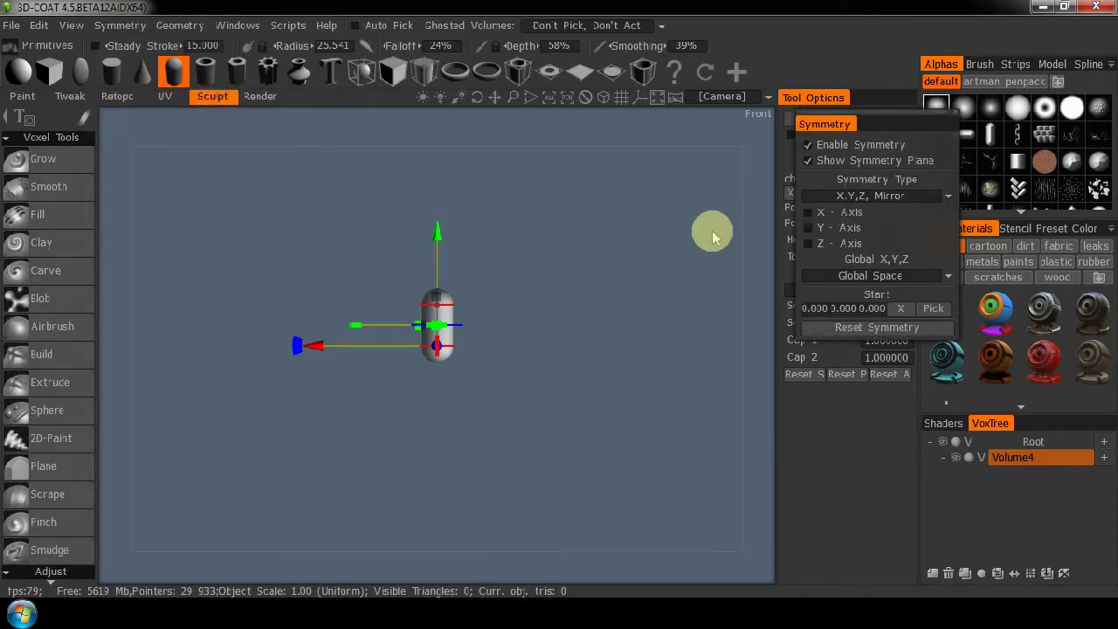
drag(881, 131, 661, 227)
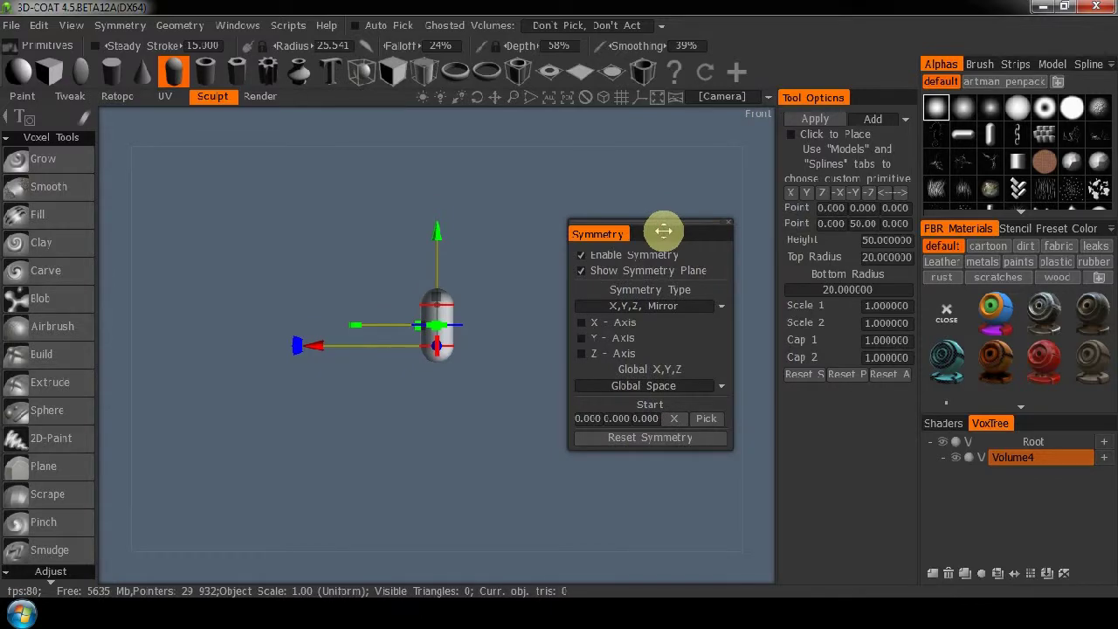
drag(597, 234, 878, 109)
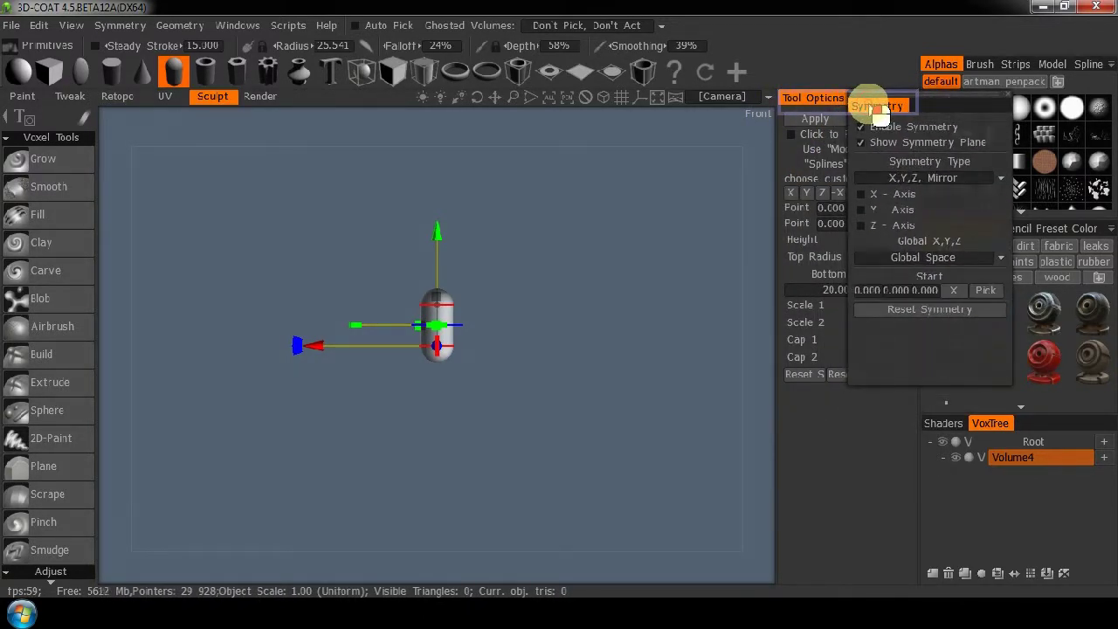
drag(878, 109, 870, 107)
click(881, 98)
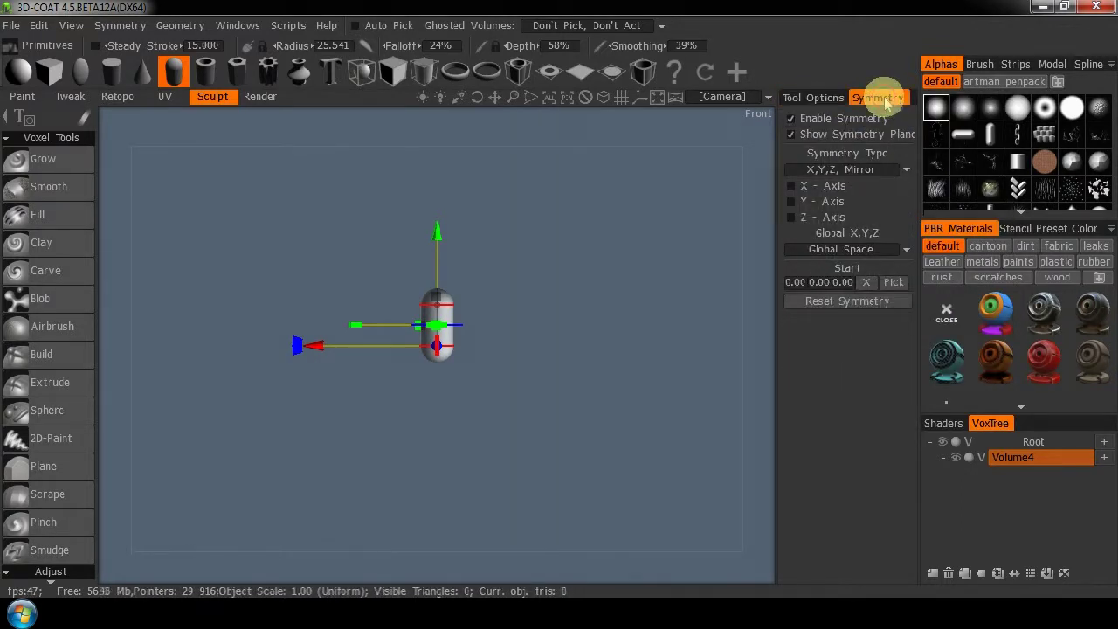
click(809, 97)
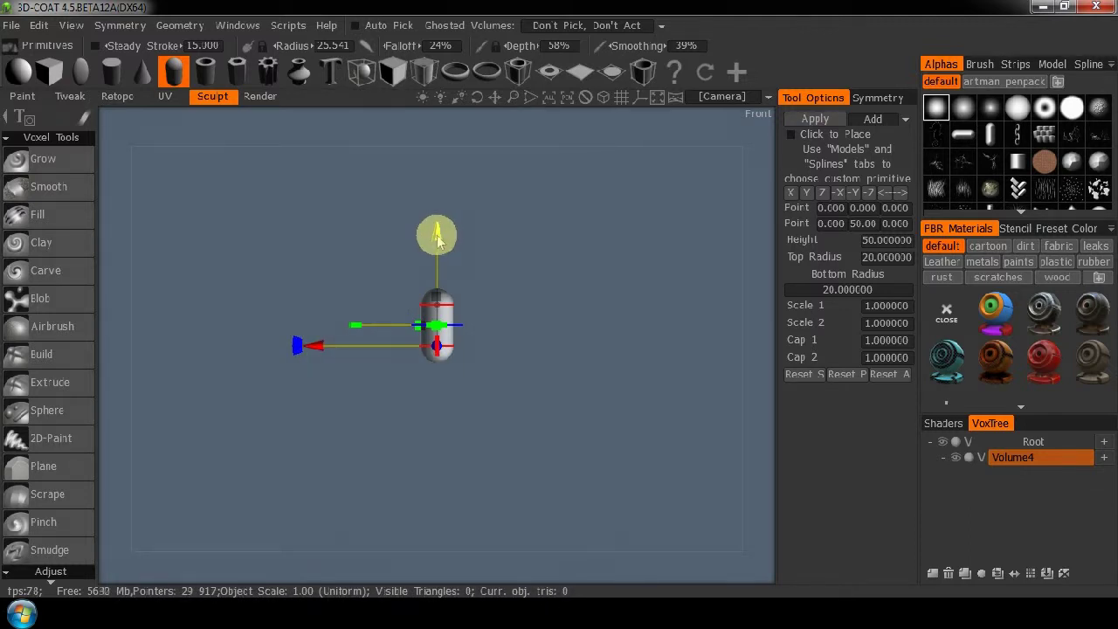
Step: Move the capsule along its axes so its first point sits at X 19, Y 1, Z 0
mouse_move(437, 224)
mouse_down()
mouse_move(439, 212)
mouse_move(442, 227)
mouse_up()
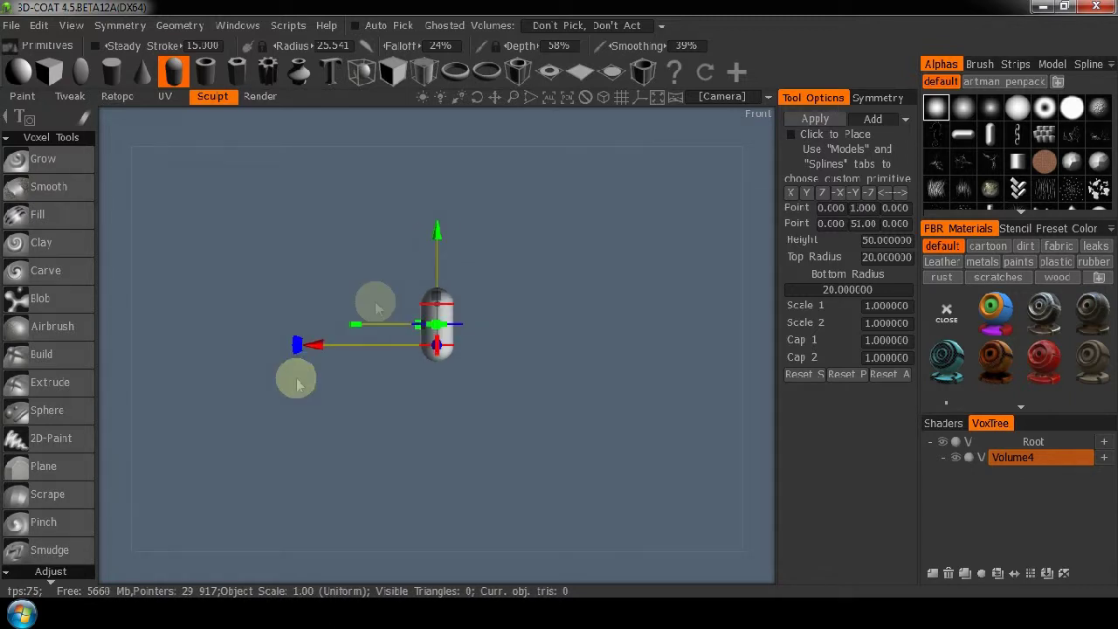
drag(318, 344, 341, 354)
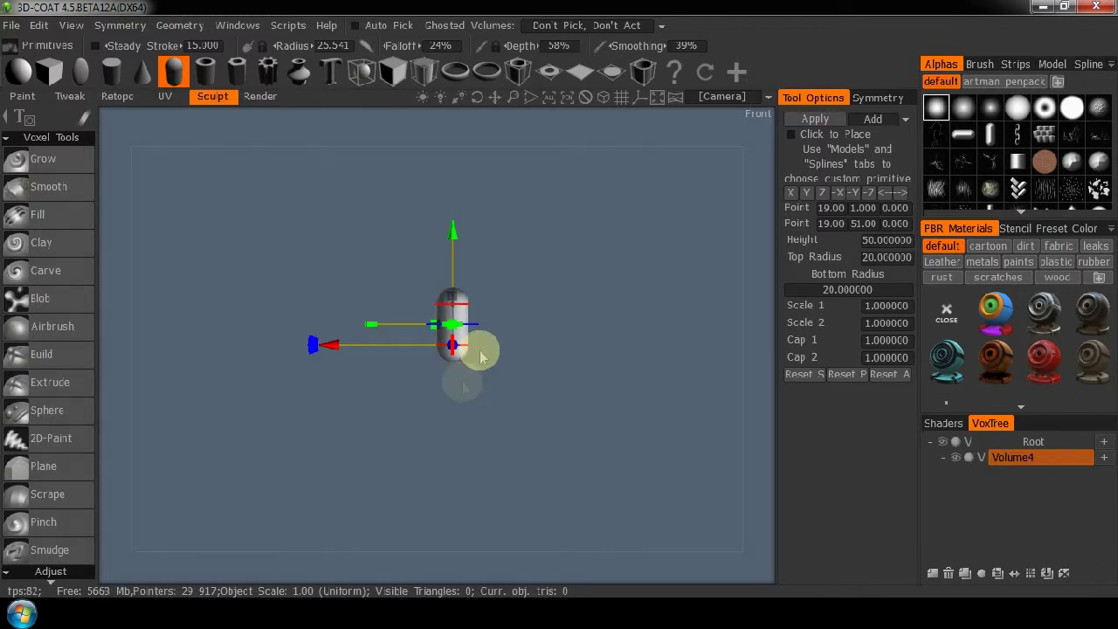
Step: Try resizing the whole capsule's radius with its middle ring in a perspective angle, and undo the change
right_drag(387, 474, 648, 276)
drag(635, 293, 574, 335)
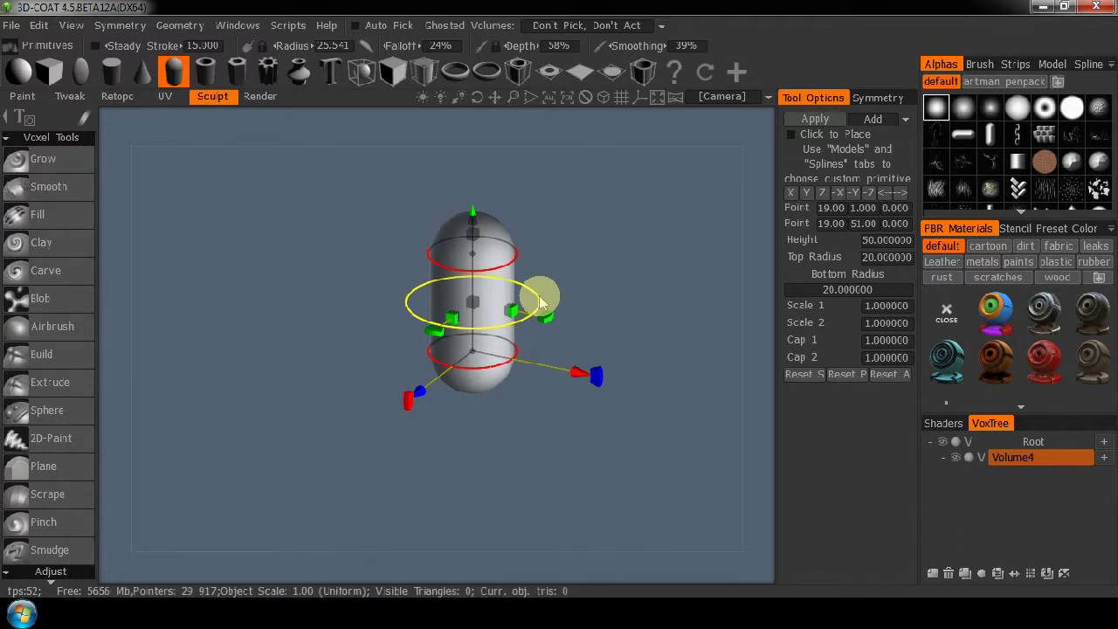
drag(543, 307, 548, 306)
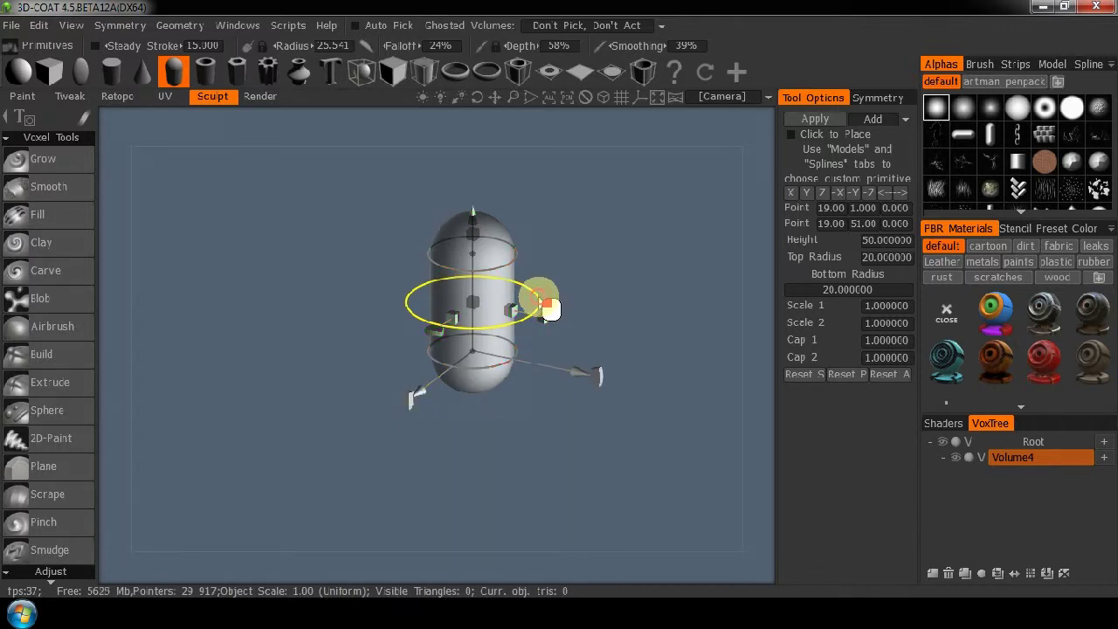
drag(547, 308, 525, 301)
key(ctrl+z)
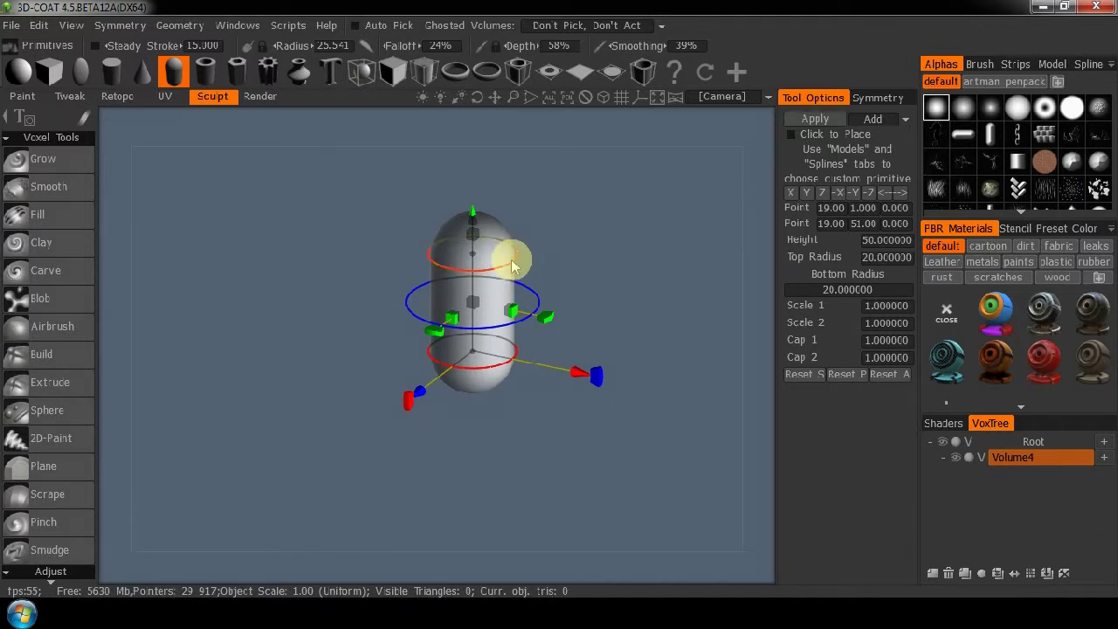
Step: Try tapering the capsule by shrinking its top radius to about 7.38, and undo the change
drag(525, 273, 495, 274)
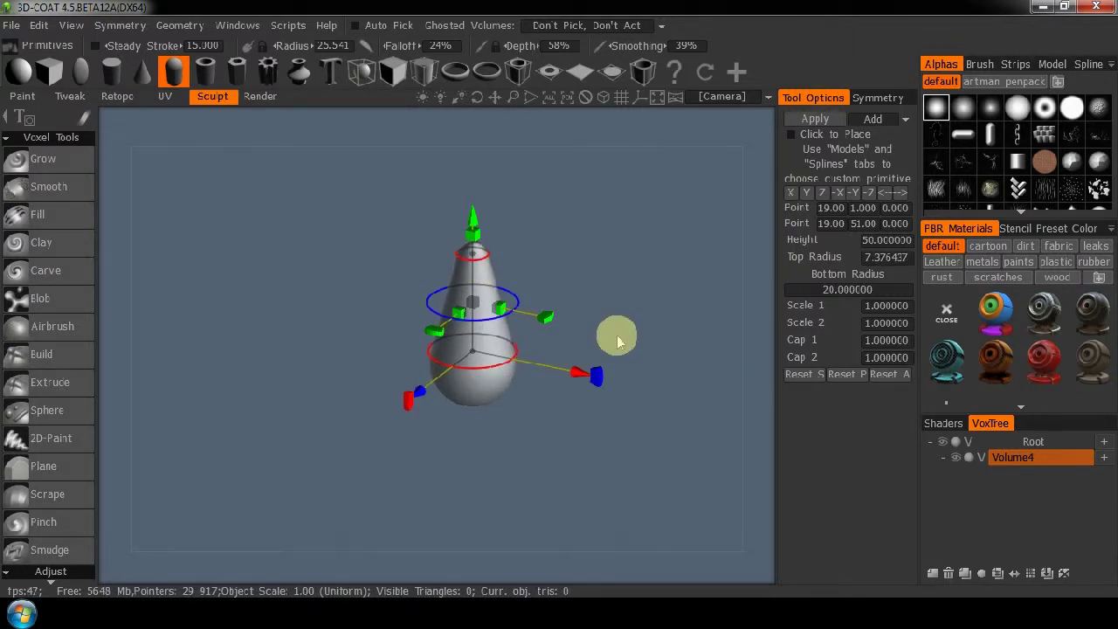
key(ctrl+z)
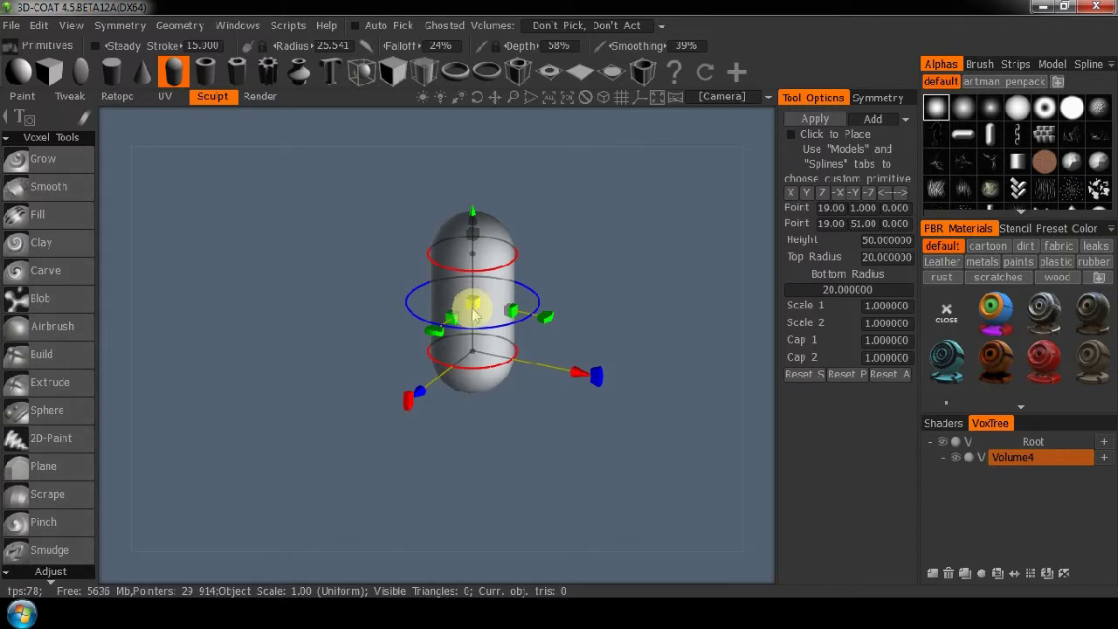
Step: Try scaling the capsule with its centre and side handles, widening Scale 1 to about 2.05, and undo the changes
drag(473, 308, 500, 304)
key(ctrl+z)
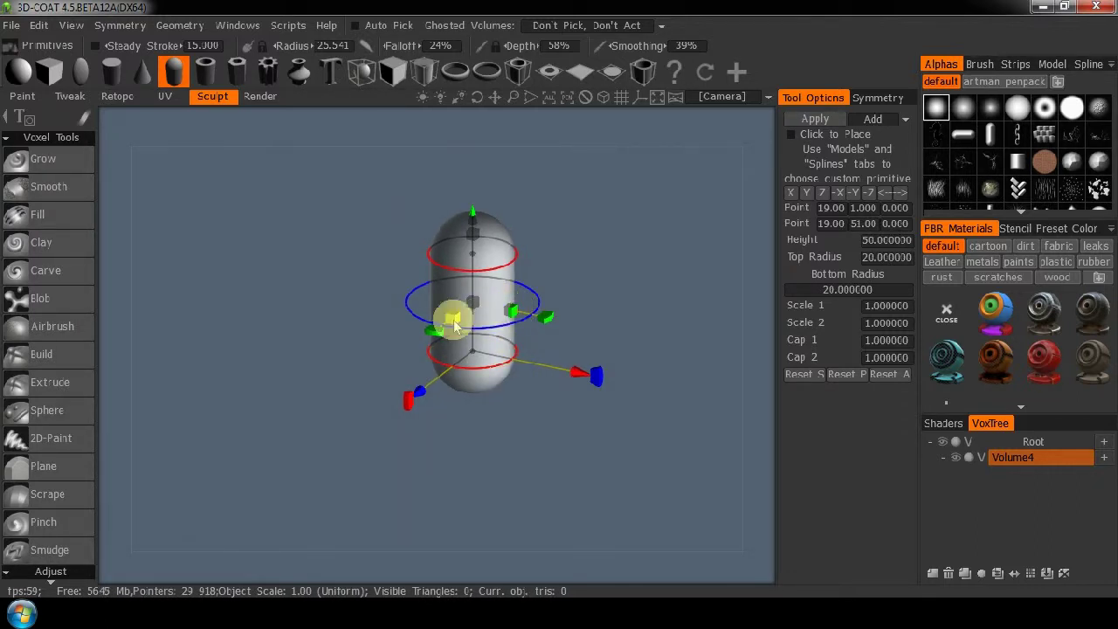
drag(511, 311, 445, 347)
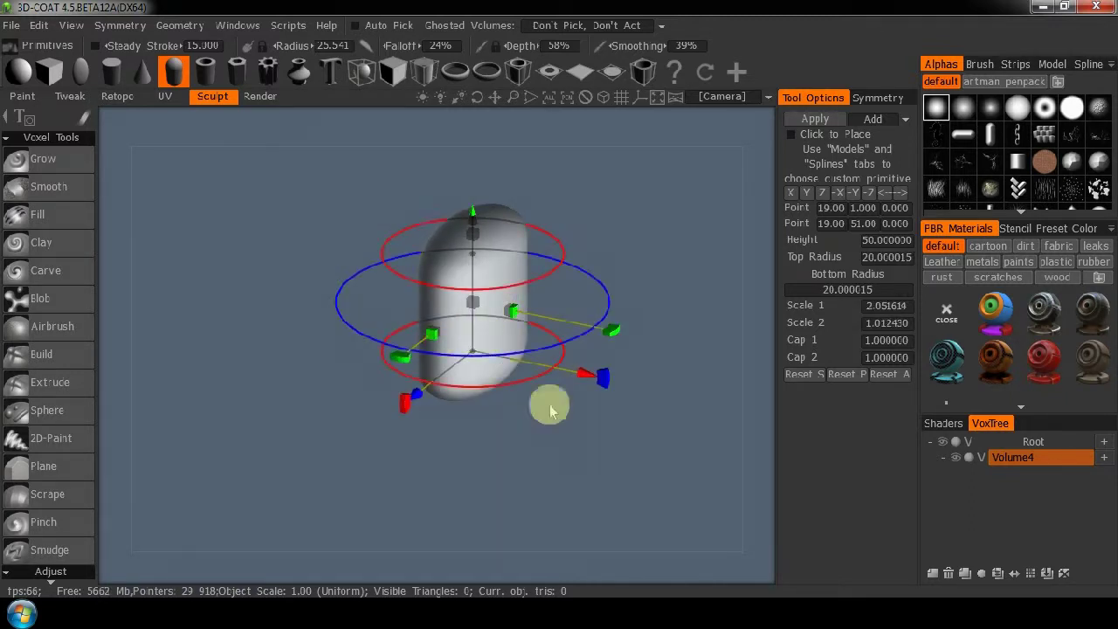
key(ctrl+z)
key(ctrl+z)
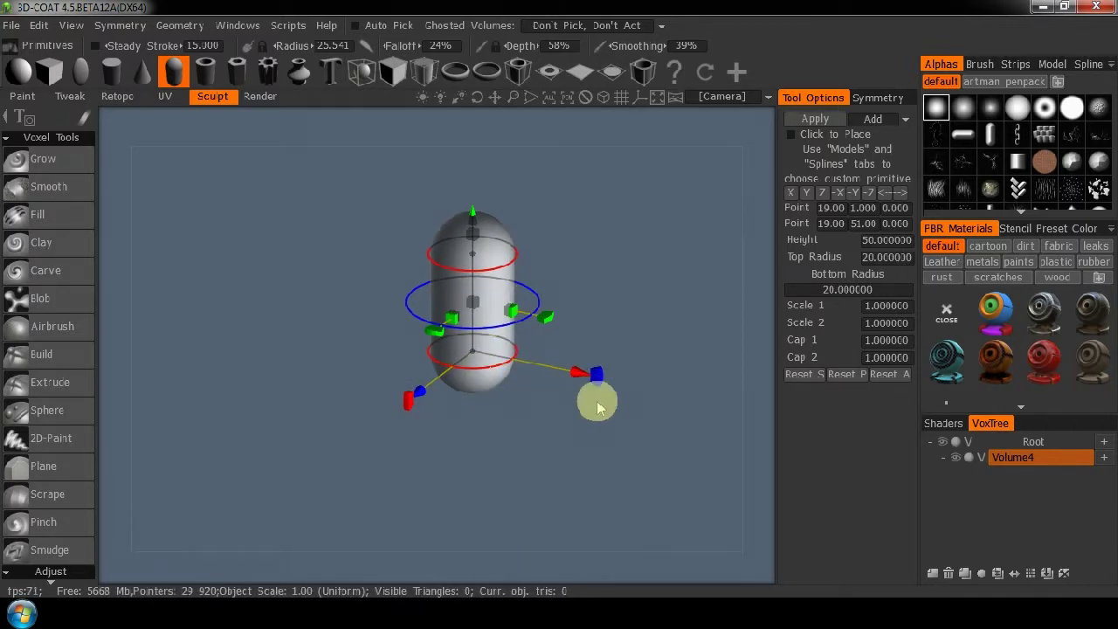
Step: Try rotating the capsule by exactly 90 degrees about the X axis, and undo the rotation
drag(626, 229, 536, 300)
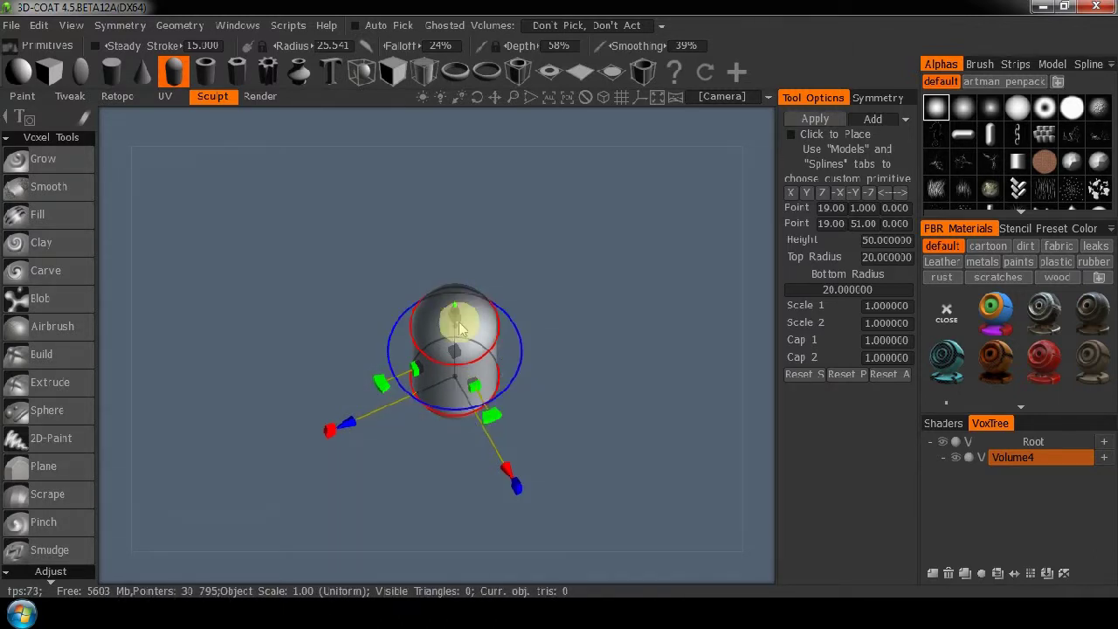
drag(549, 424, 577, 327)
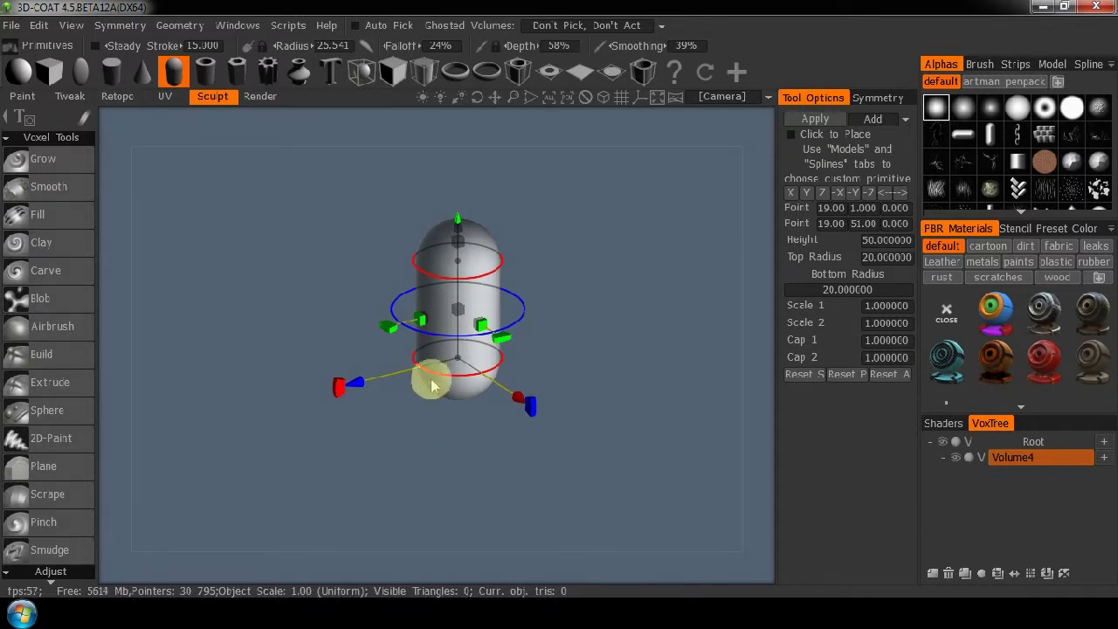
drag(340, 390, 377, 450)
click(377, 450)
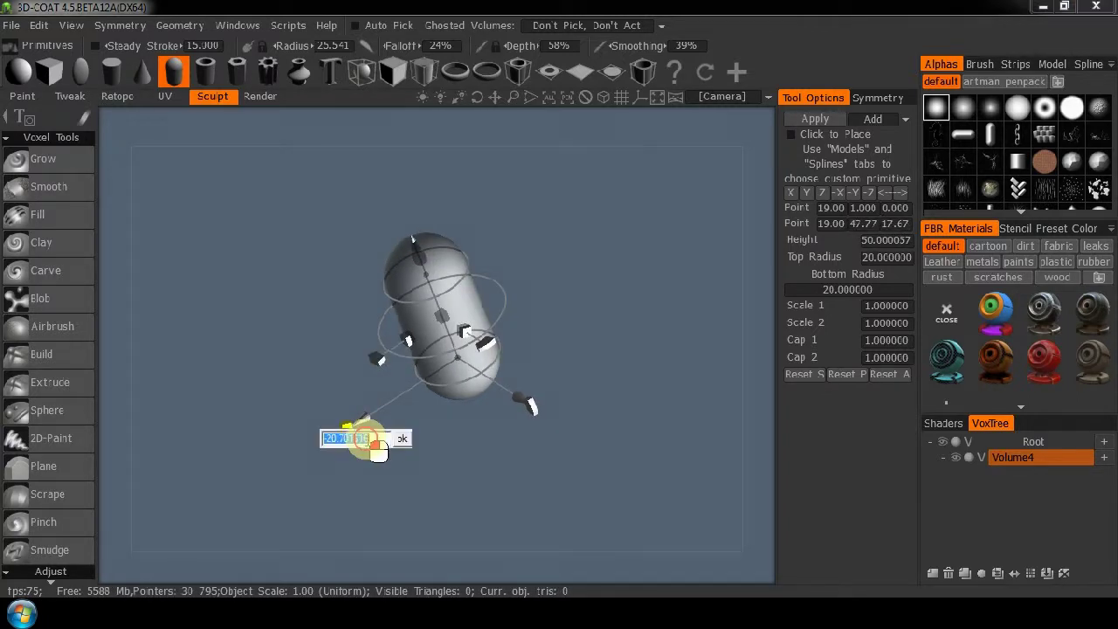
text(9)
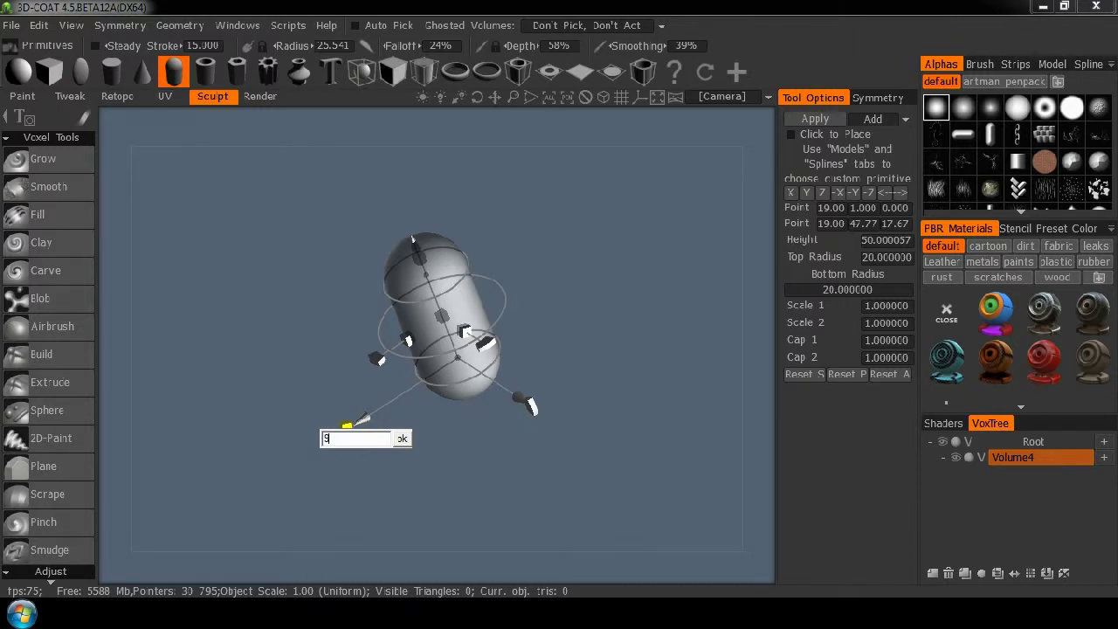
text(.0)
key(Return)
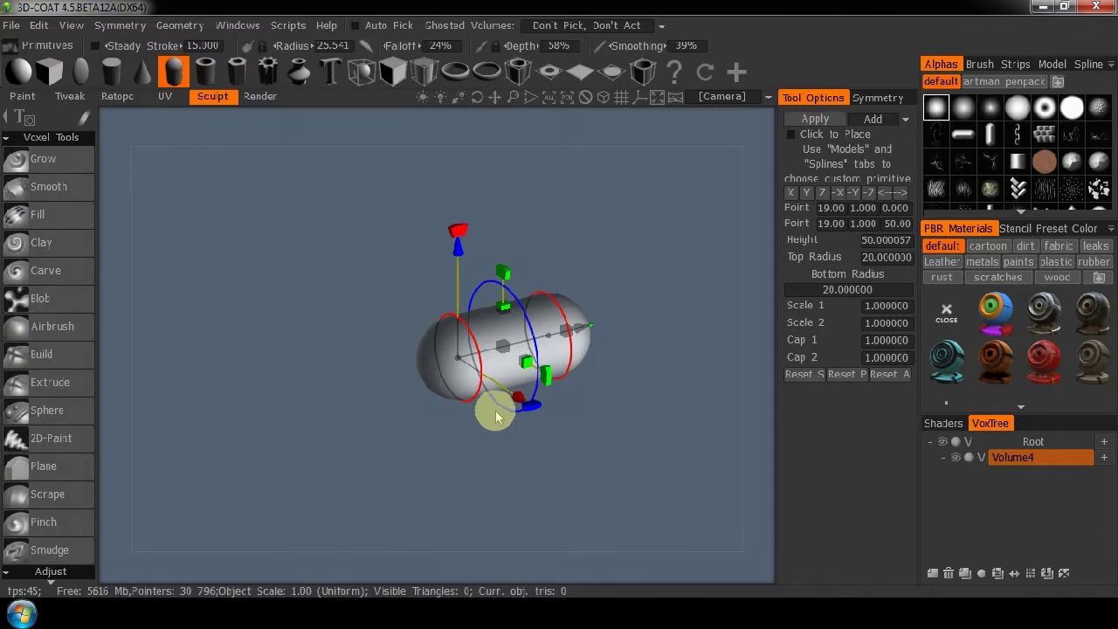
key(ctrl+z)
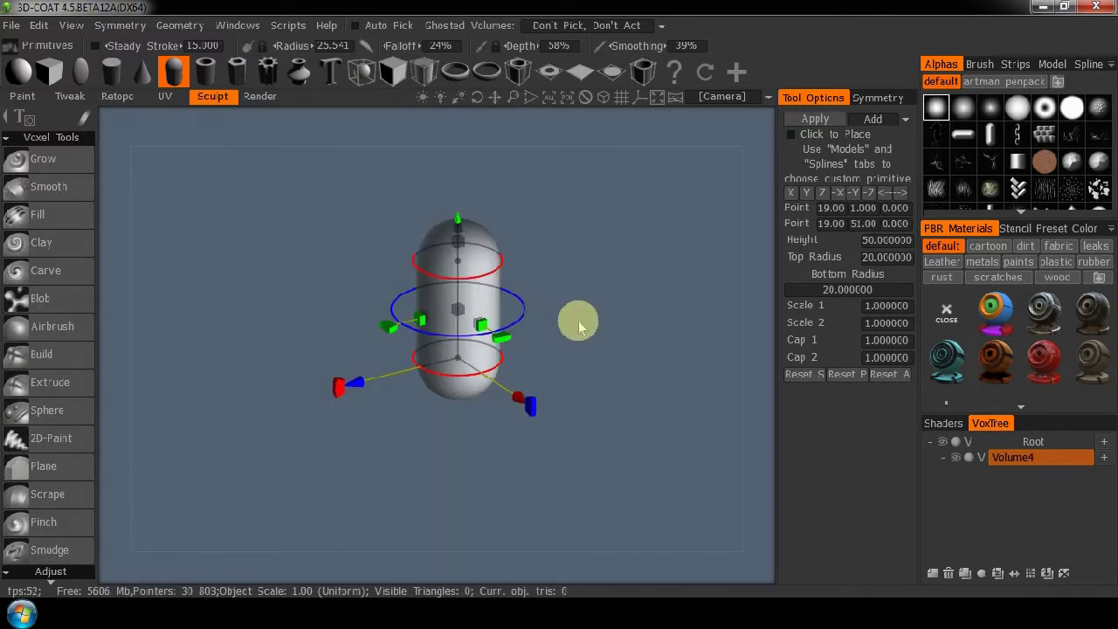
Step: Resize the capsule in the front view to a radius of about 45.71 and a height of about 27.10, and apply it to Volume4
key(KP_2)
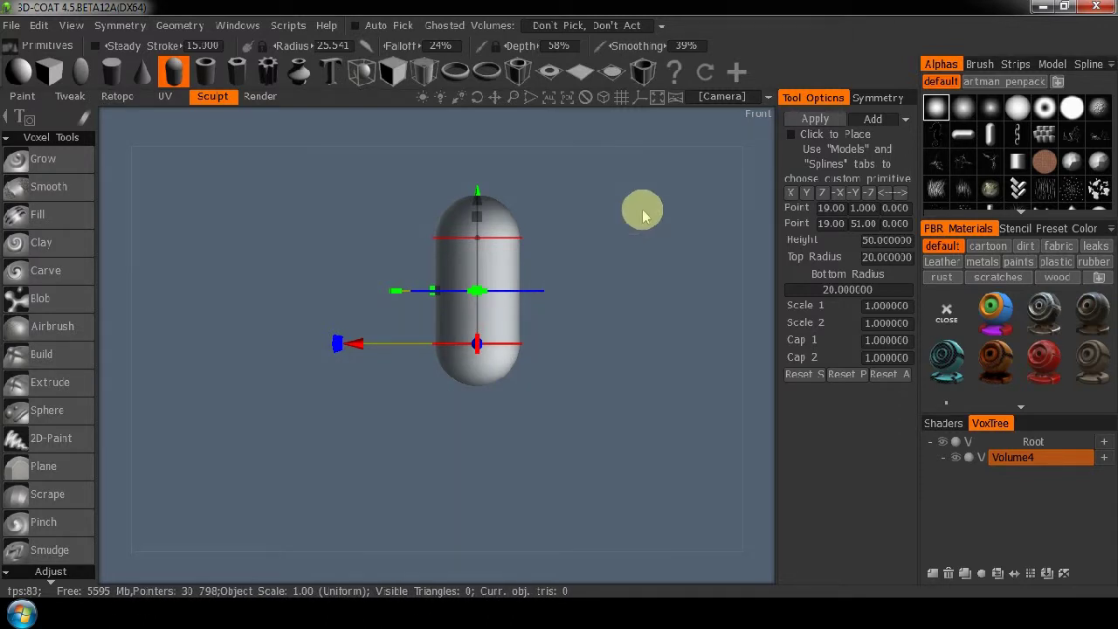
middle_drag(654, 220, 595, 276)
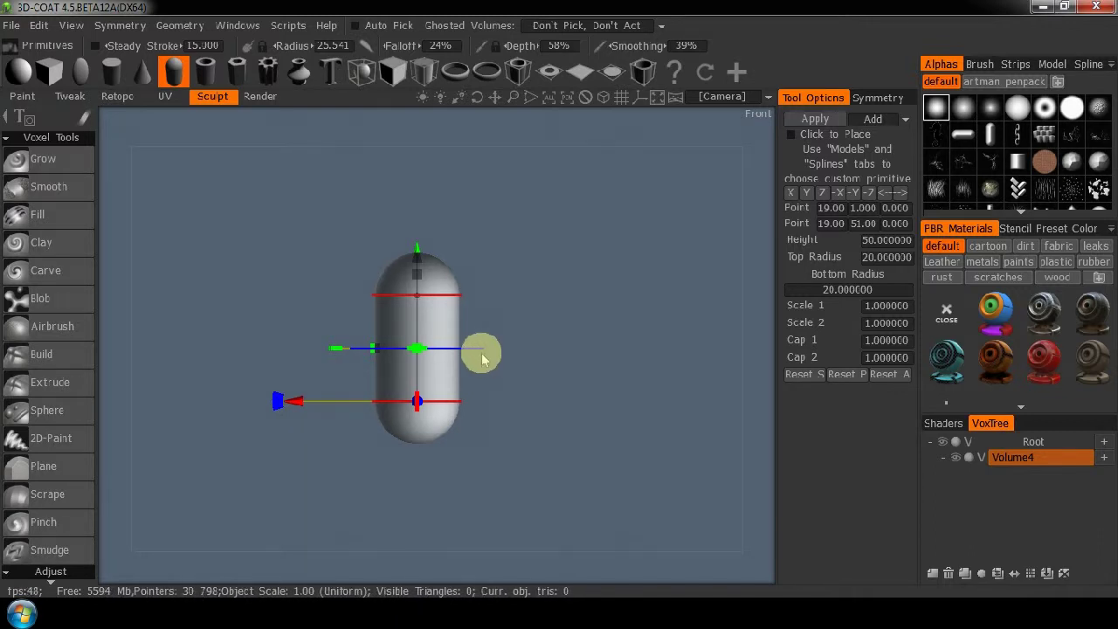
drag(481, 352, 571, 358)
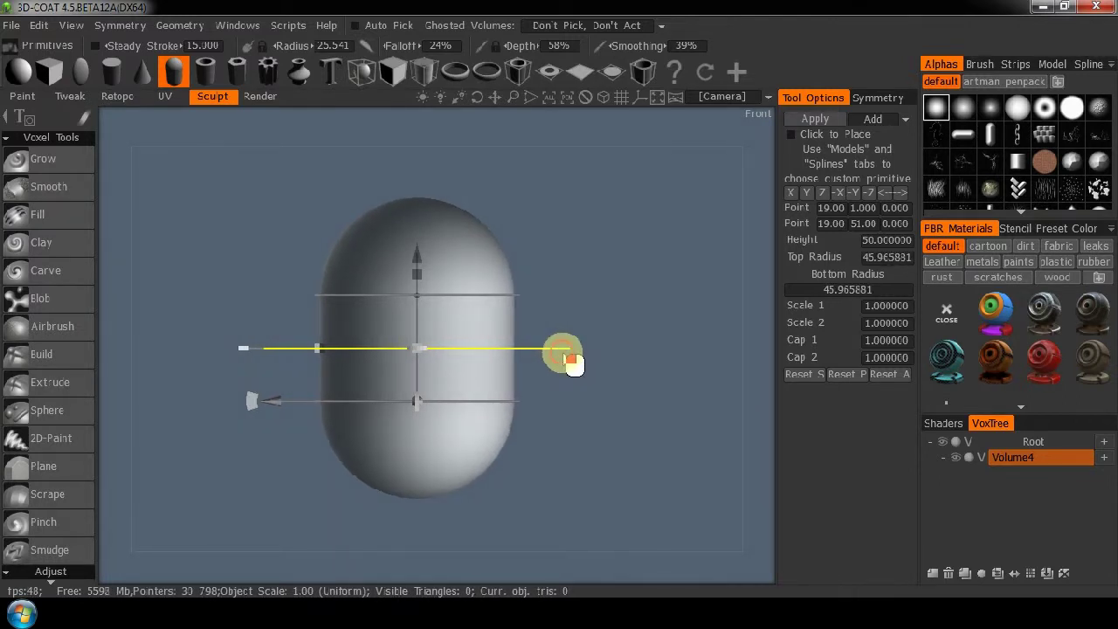
drag(420, 275, 453, 347)
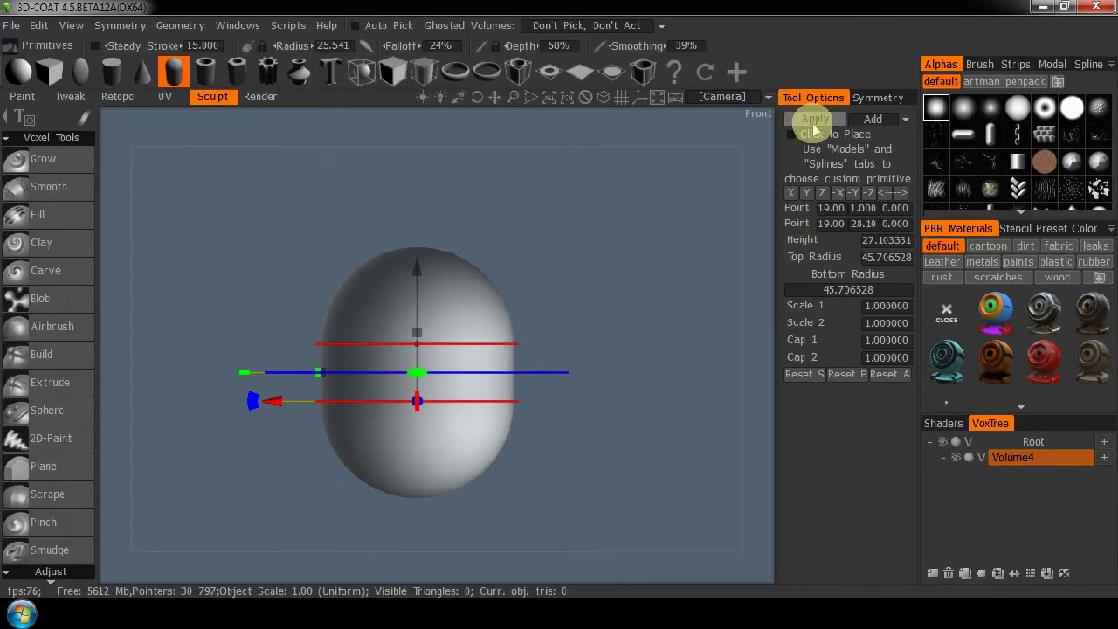
drag(766, 369, 663, 419)
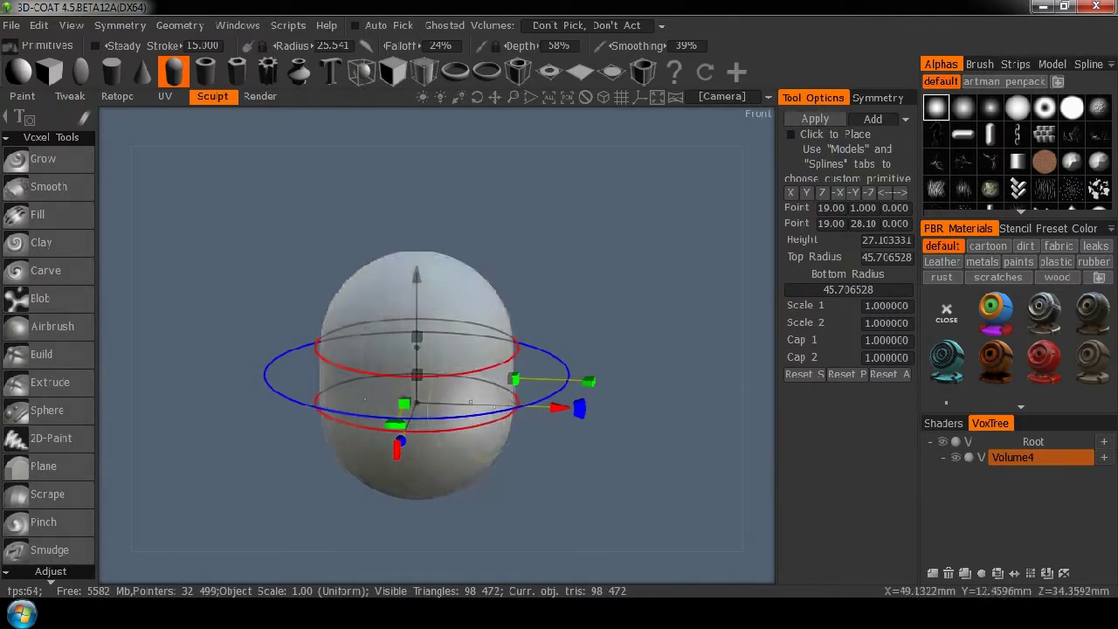
Step: Try moving the capsule primitive along the X axis to about 79.49 and about 142.09, resetting its position each time
click(559, 409)
drag(563, 412, 686, 434)
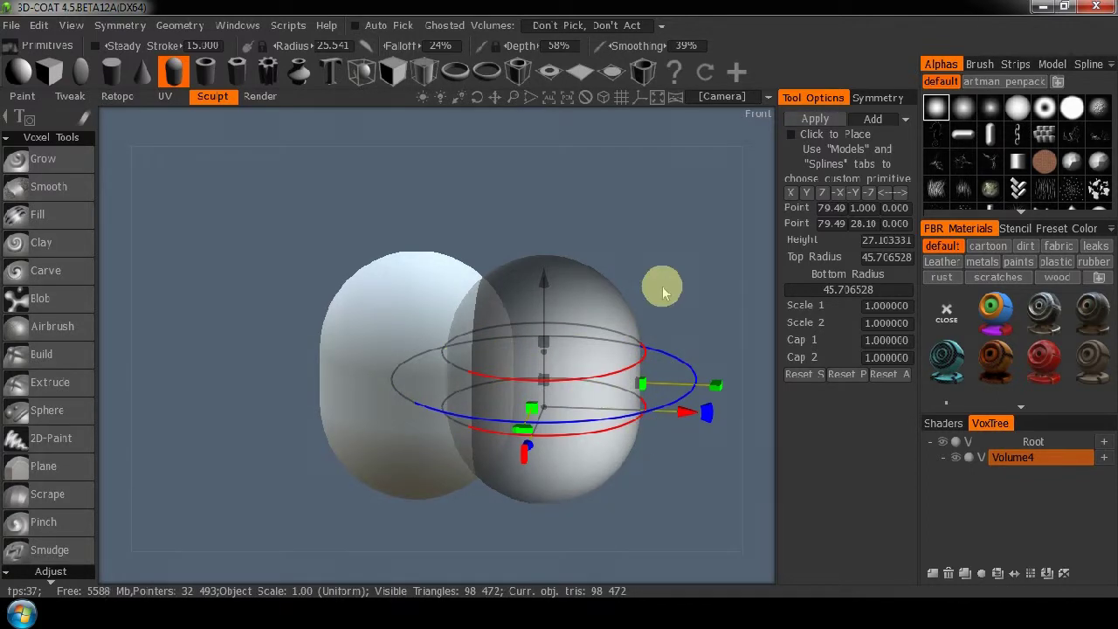
shift+drag(662, 293, 617, 352)
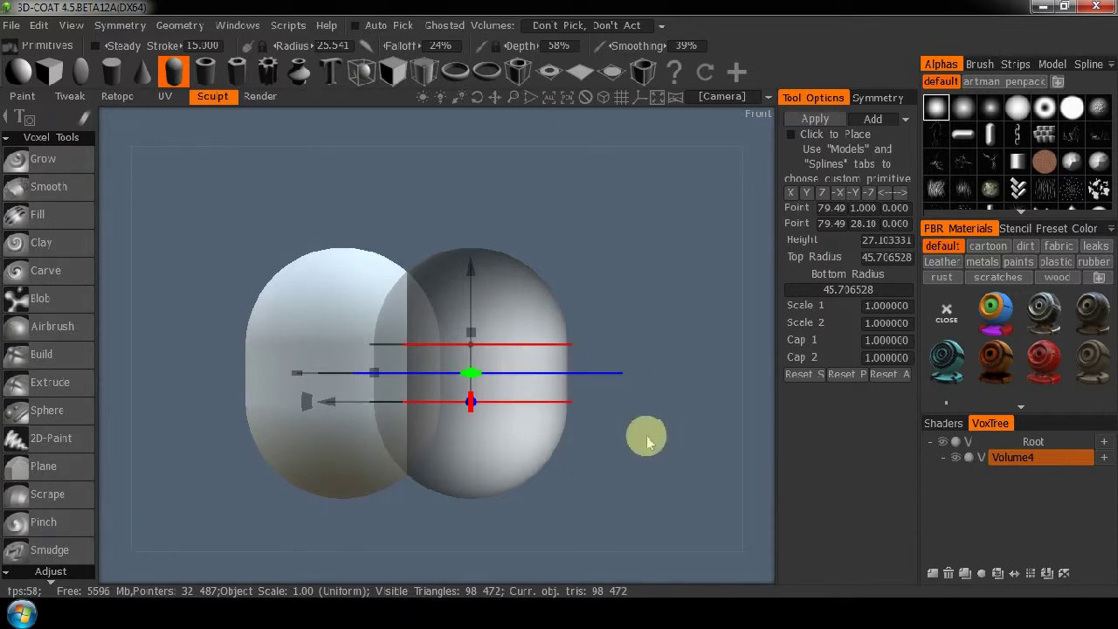
click(836, 374)
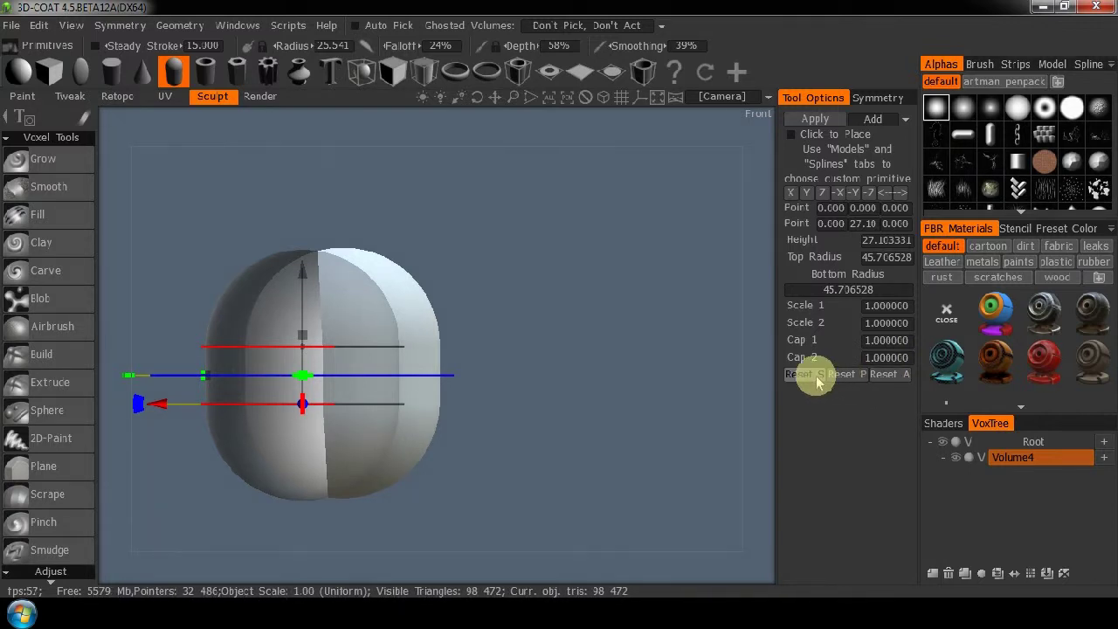
drag(160, 403, 462, 409)
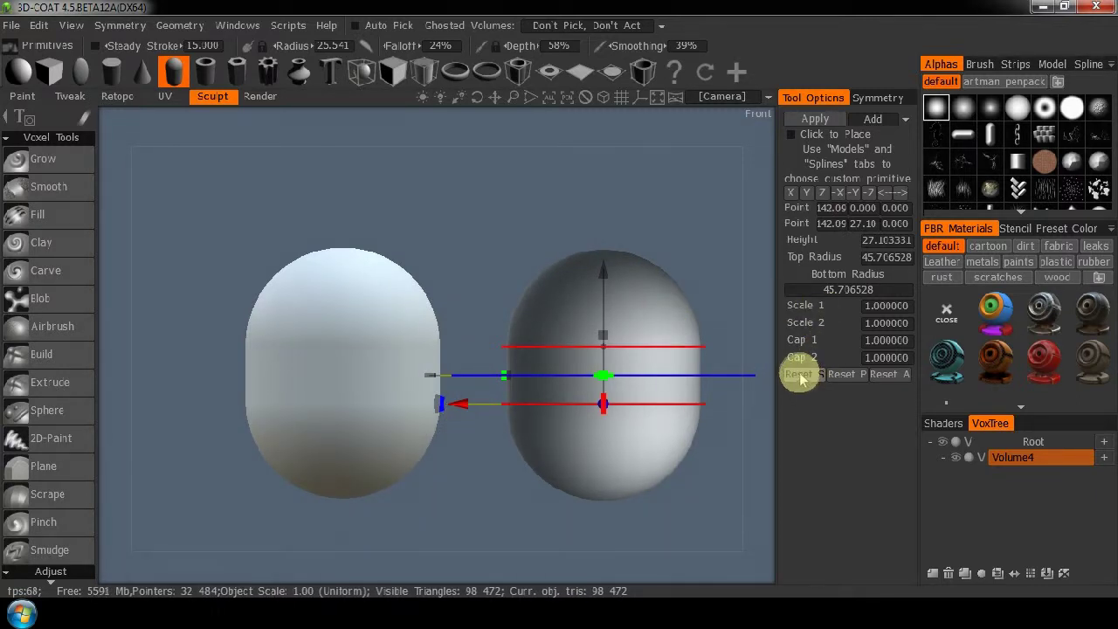
click(844, 375)
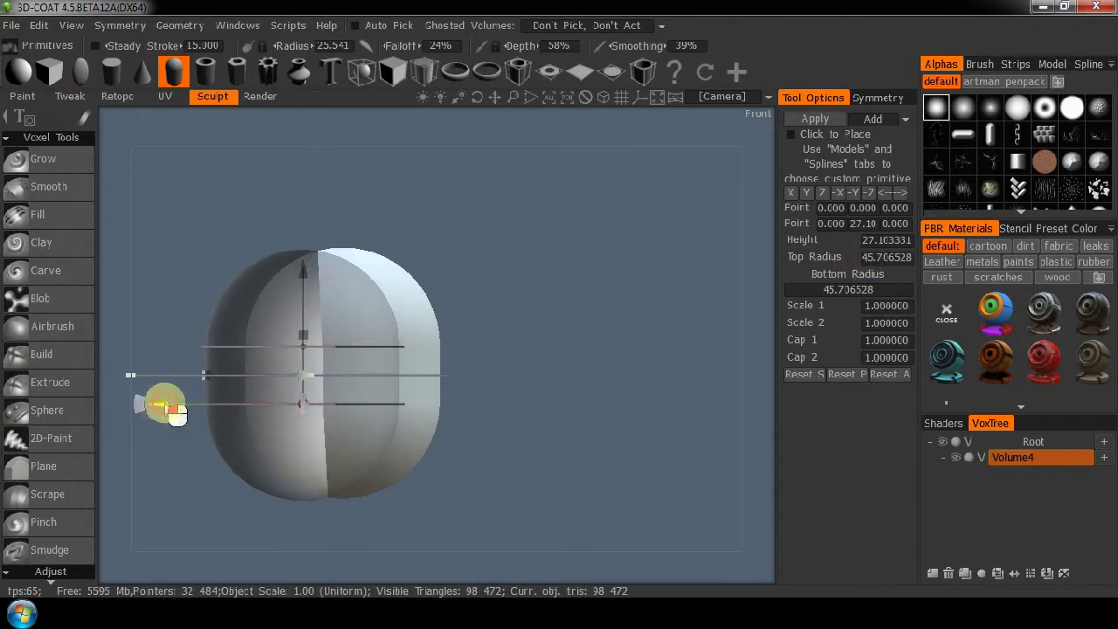
Step: Move the capsule primitive along X to about 134.3, beside the body, and resize it to about 13.01 radius and 34.55 height
drag(174, 410, 463, 403)
drag(715, 386, 637, 393)
drag(588, 339, 598, 327)
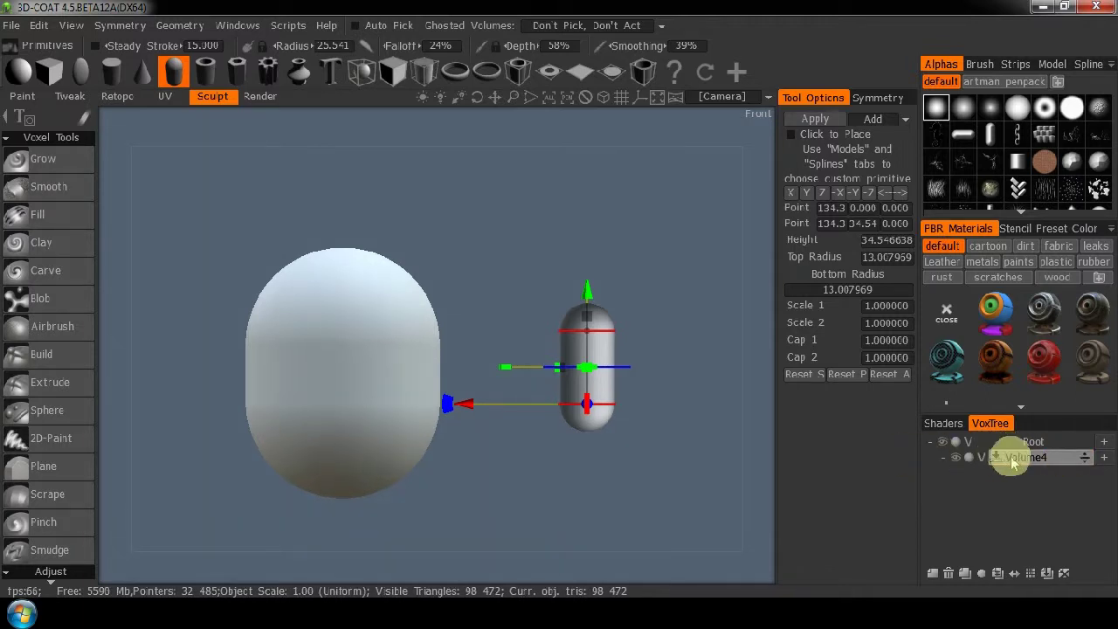
Step: Rename the Volume4 sculpt object as Body
double_click(1038, 460)
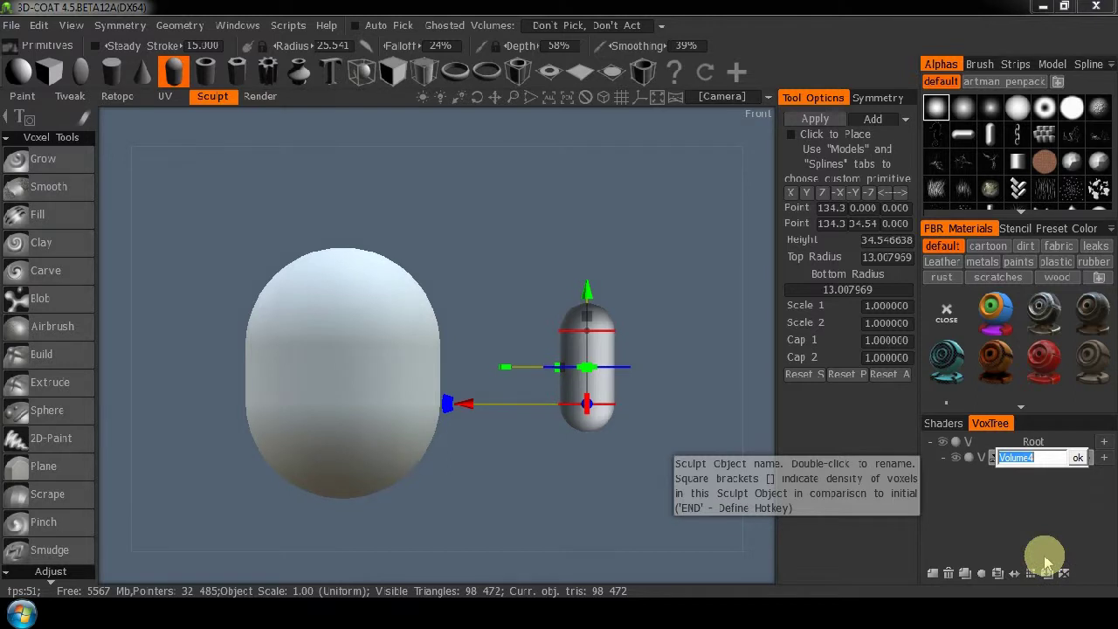
text(Bo)
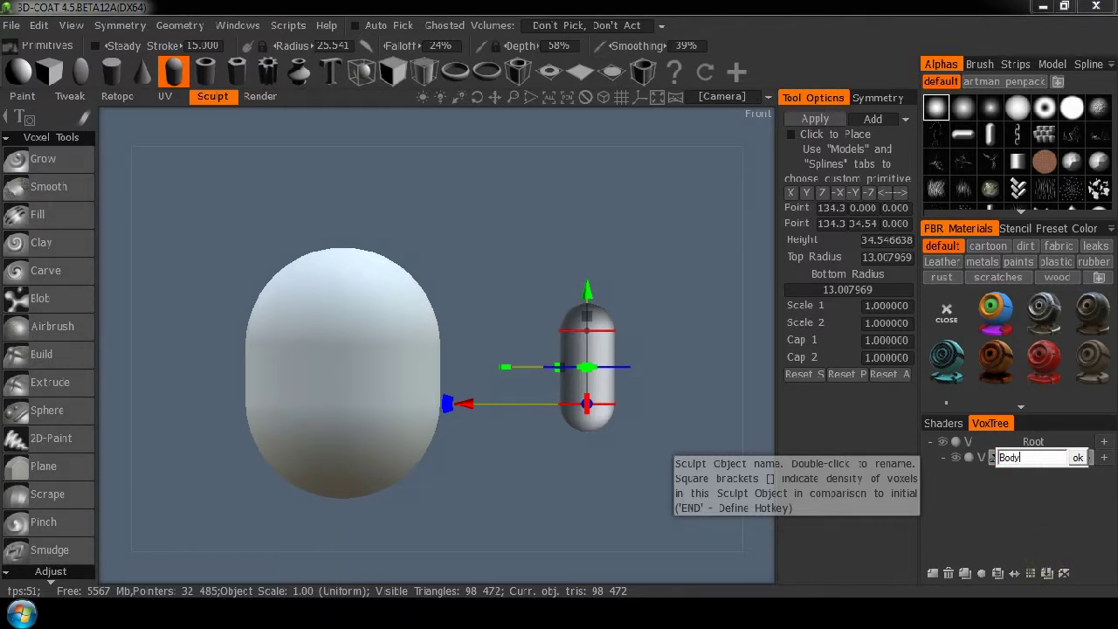
text(dy)
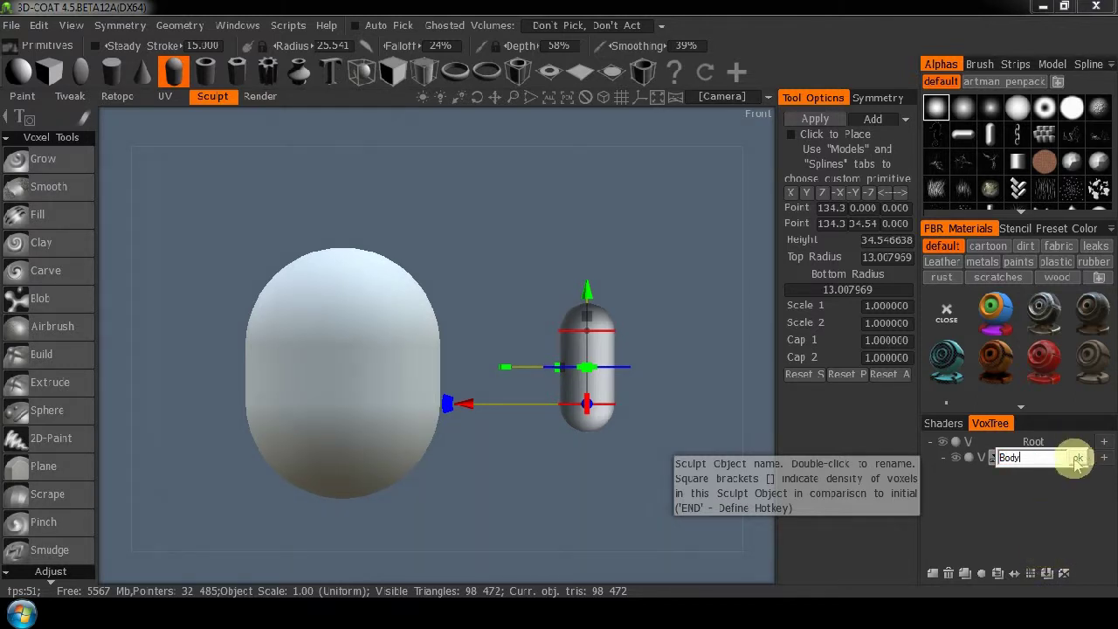
click(1077, 458)
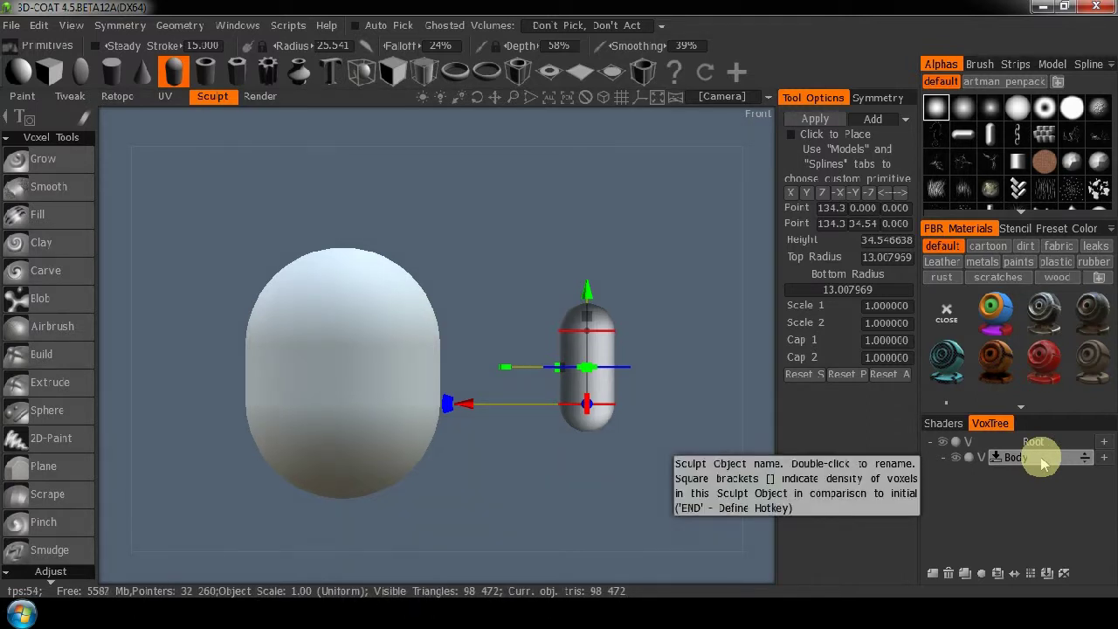
Step: Add a new sculpt volume below Body and name it Arms
click(932, 573)
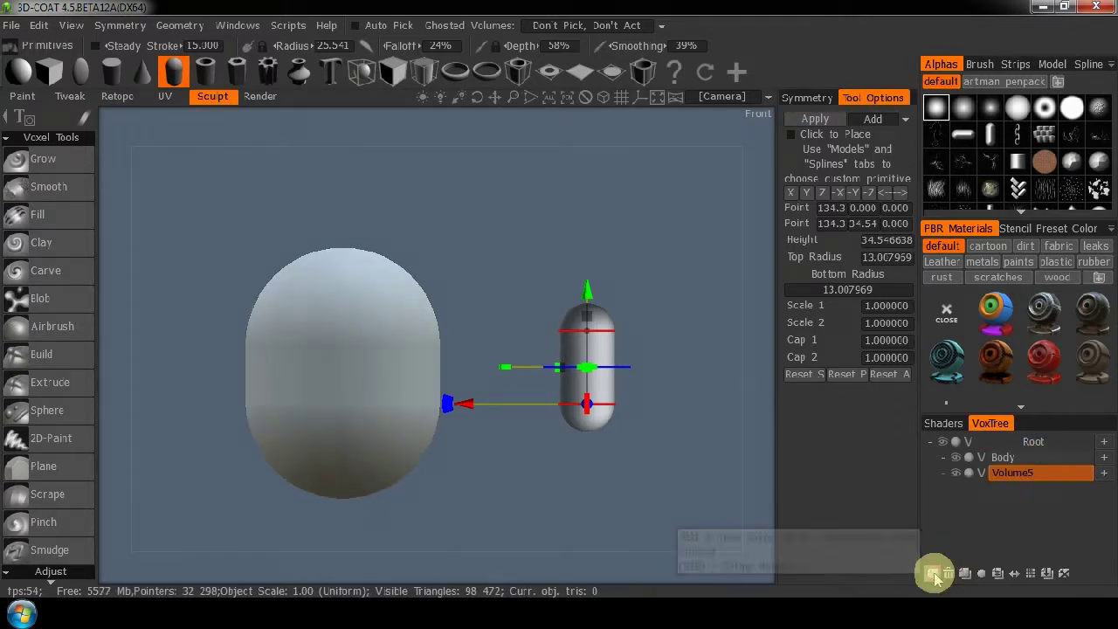
double_click(1042, 473)
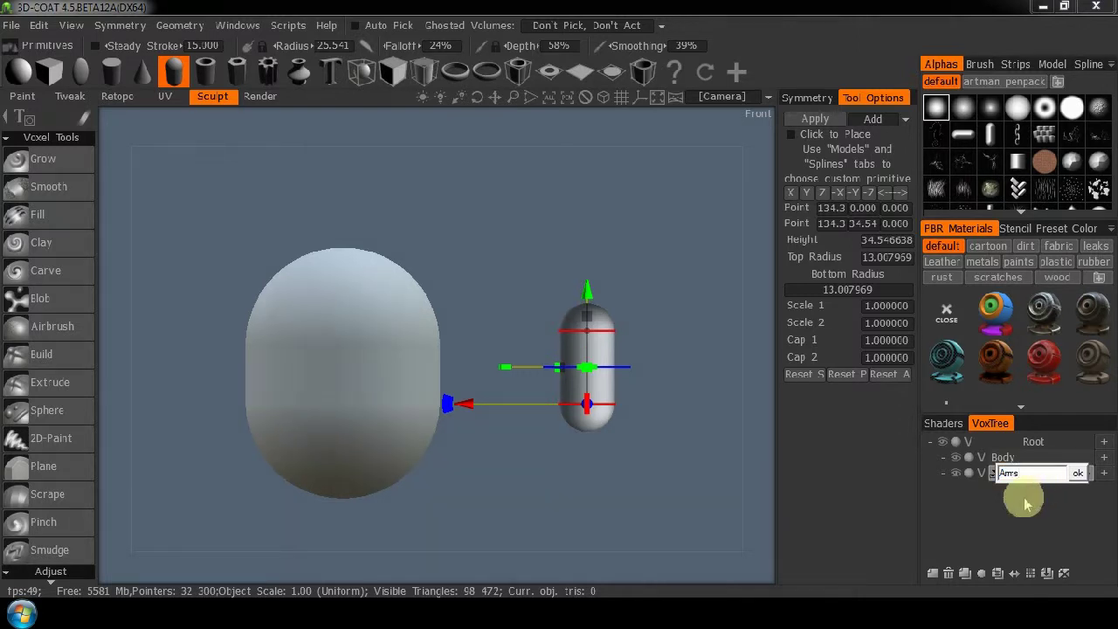
click(1078, 473)
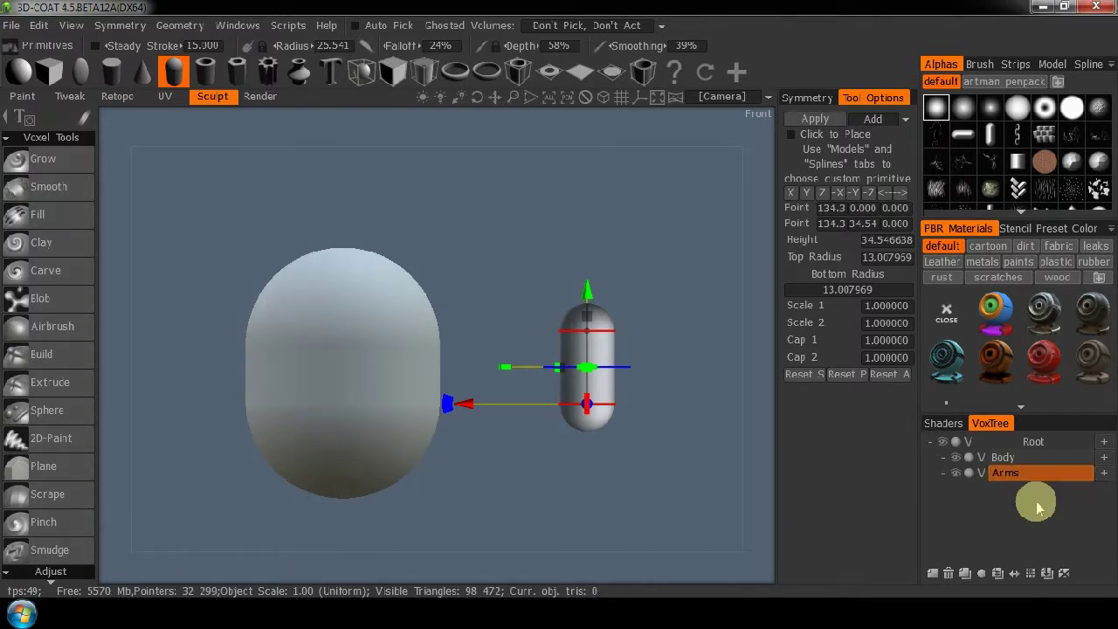
Step: With X-axis mirror symmetry enabled for Arms, move the capsule against the body's side and tilt its lower end slightly outward
click(818, 100)
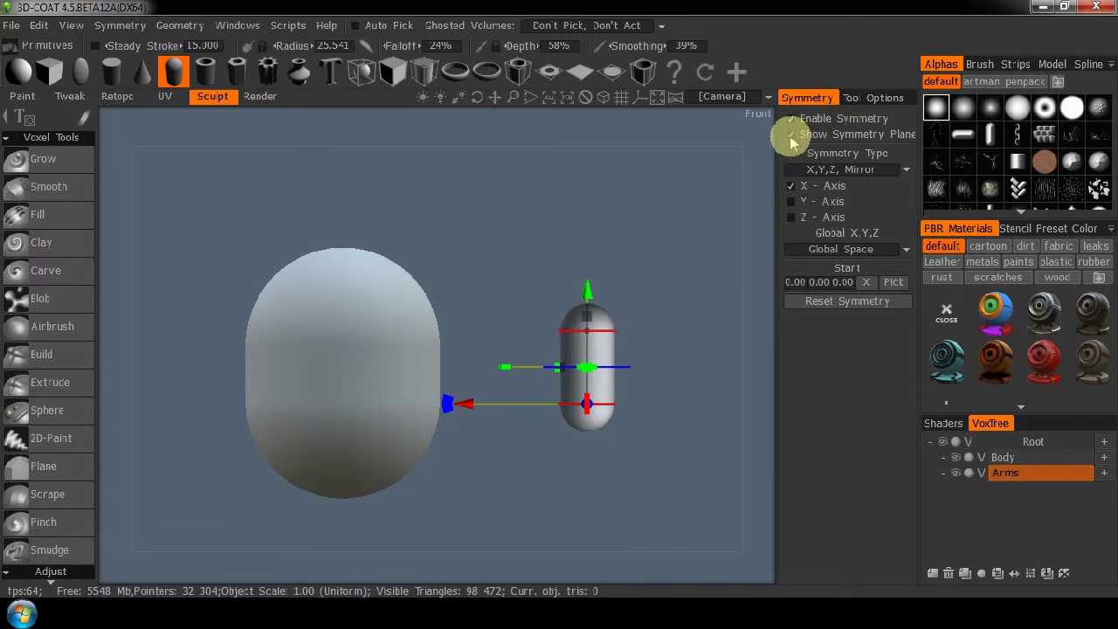
drag(471, 412, 338, 404)
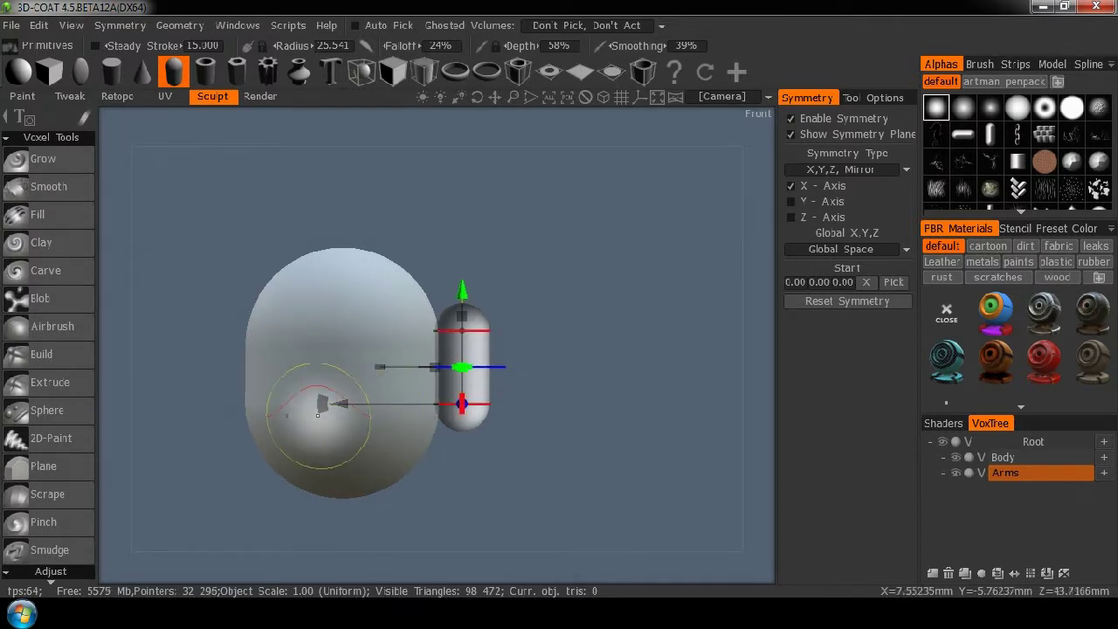
drag(322, 404, 352, 421)
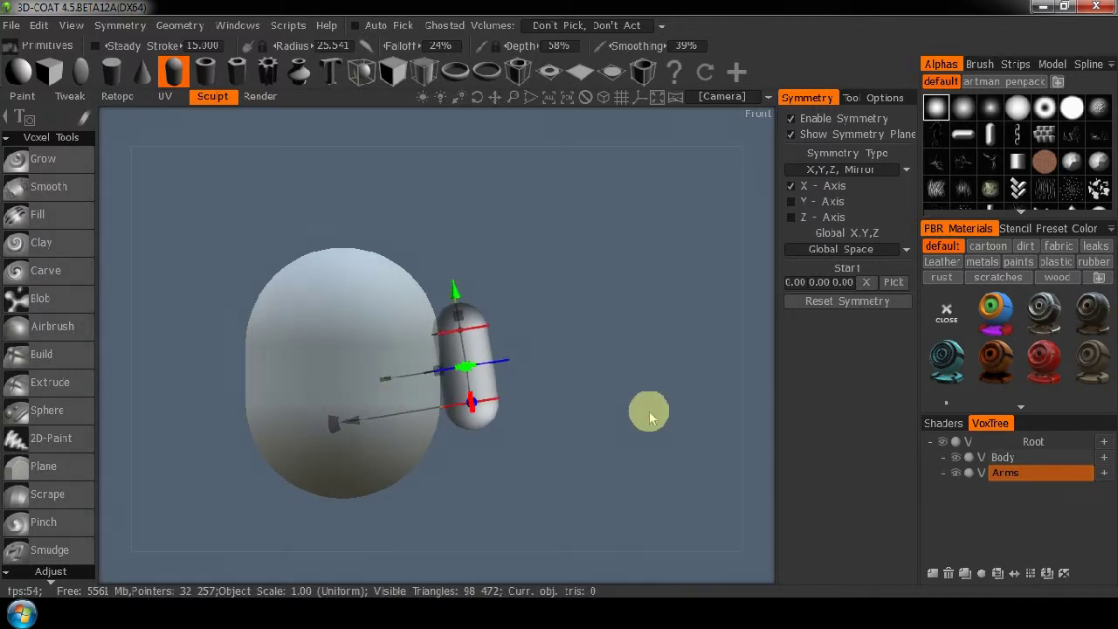
Step: Tilt the arm capsule's lower end forward in the left view and shift the capsule toward the body's front
key(KP_4)
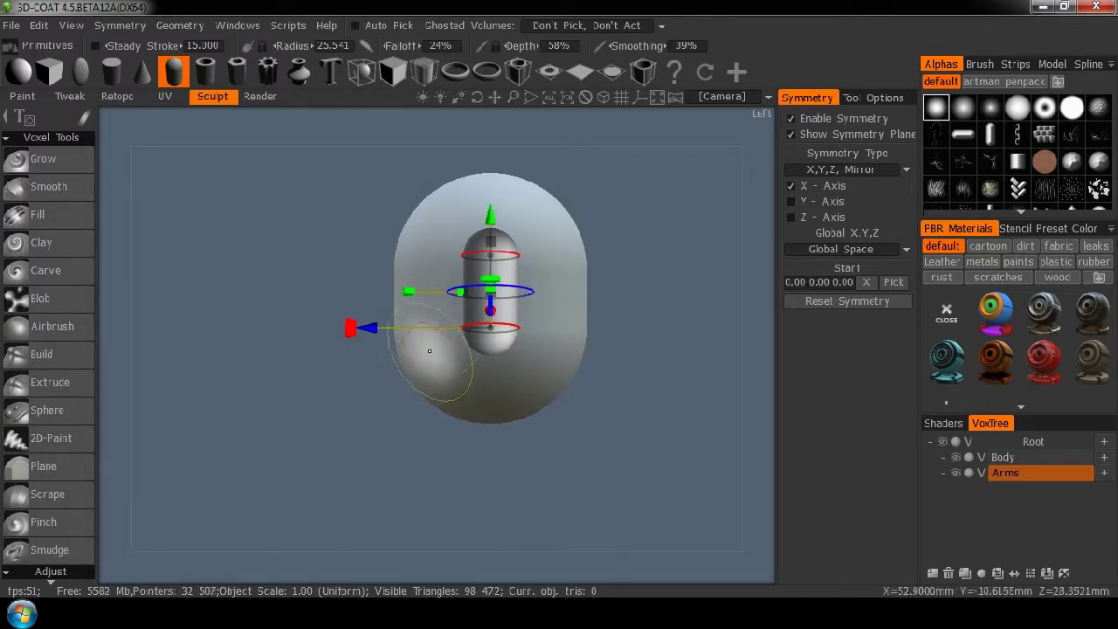
drag(354, 339, 369, 307)
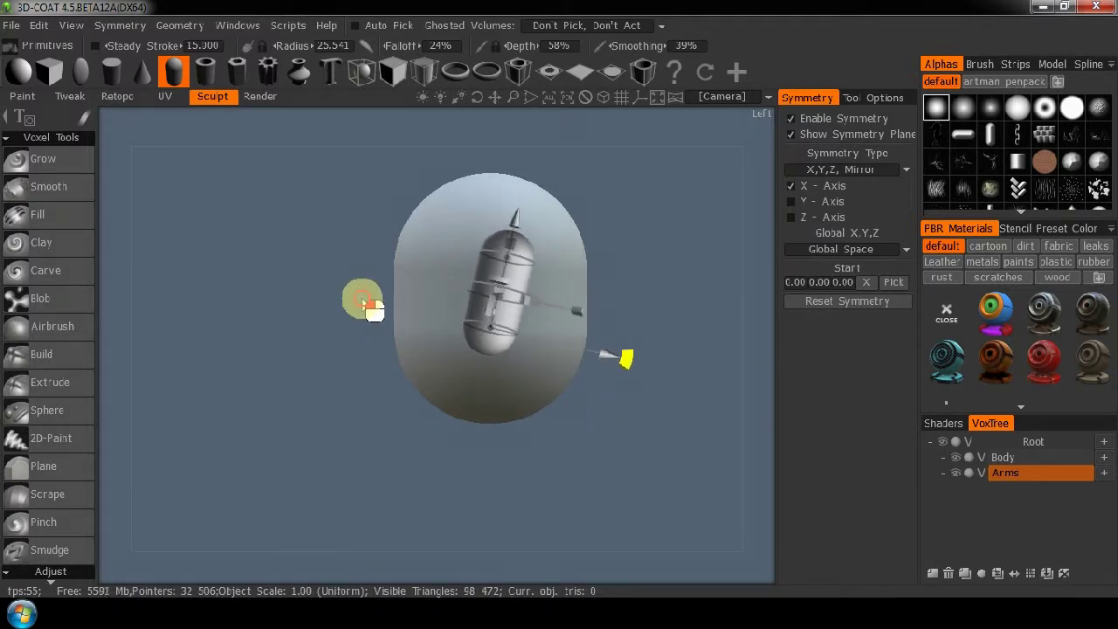
drag(606, 357, 575, 350)
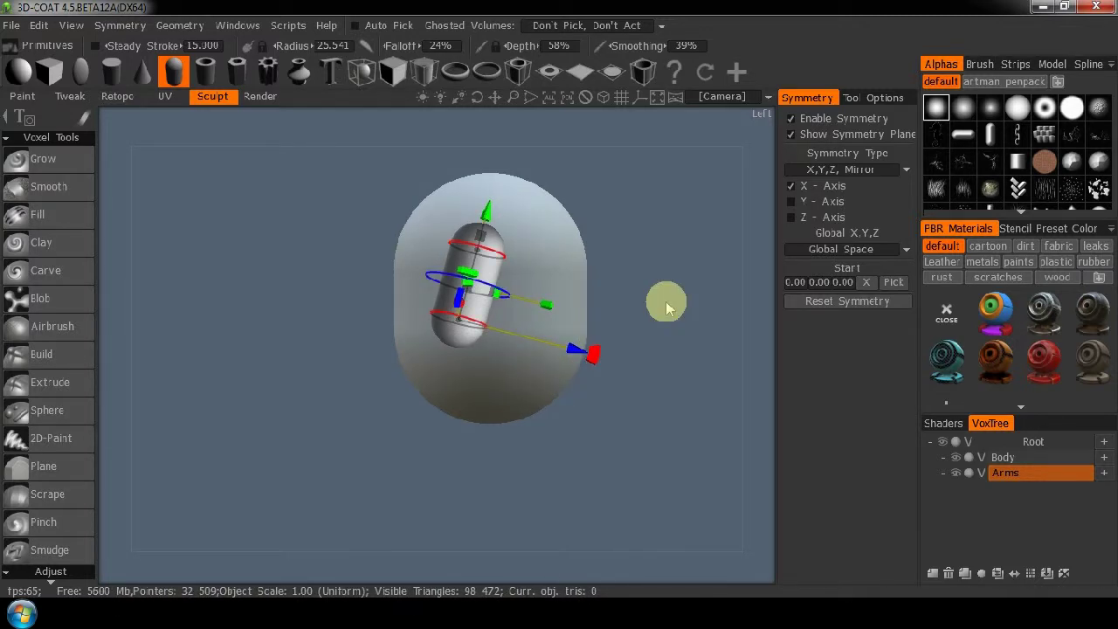
key(KP_2)
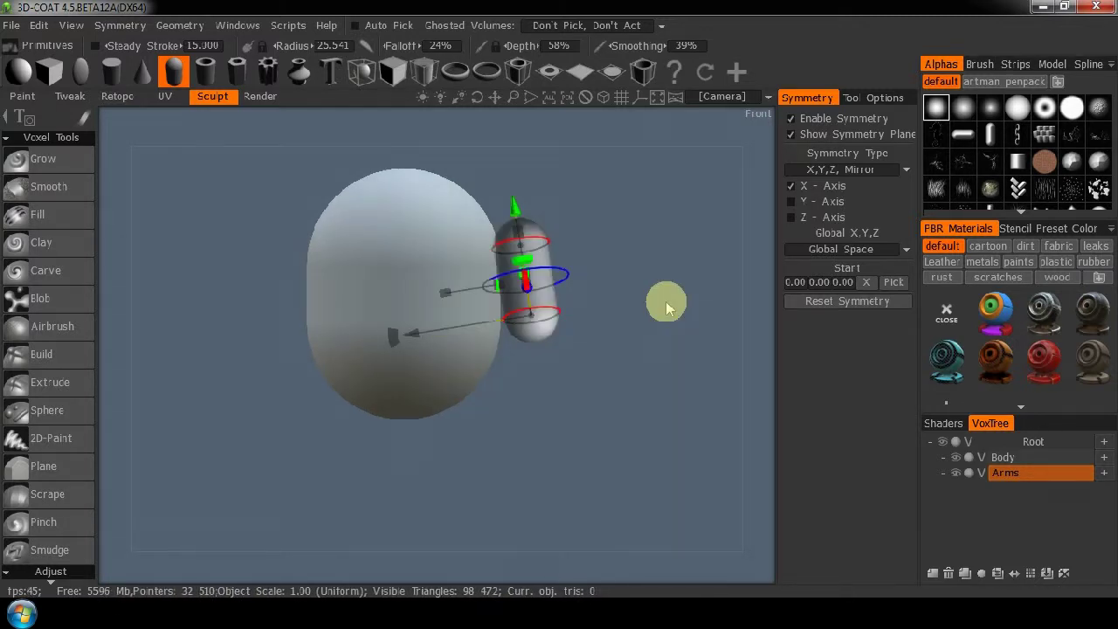
key(KP_3)
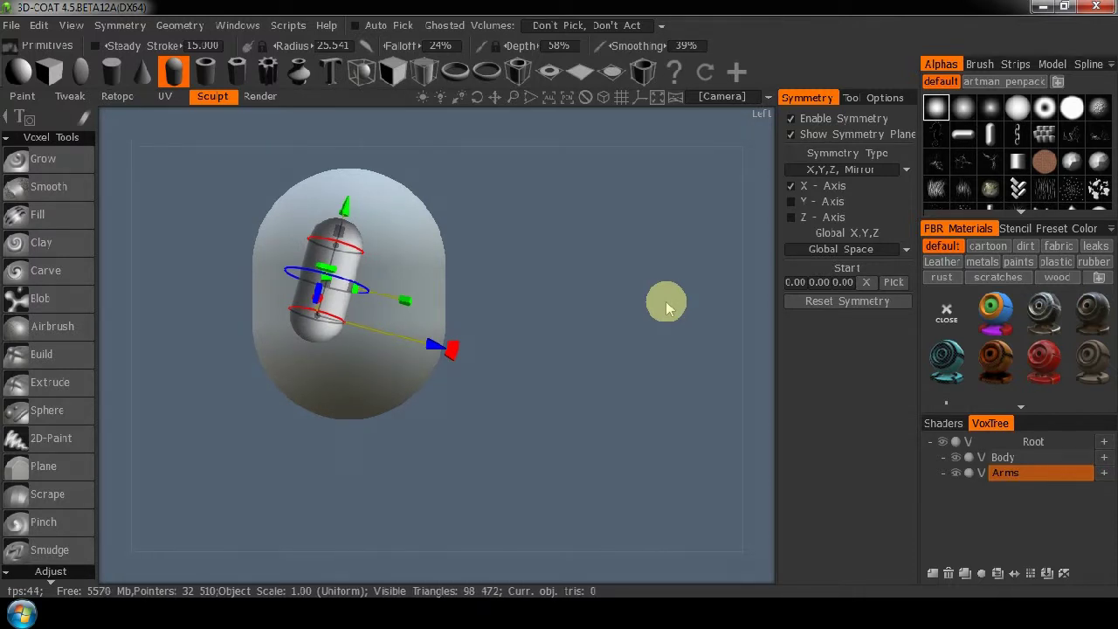
key(KP_2)
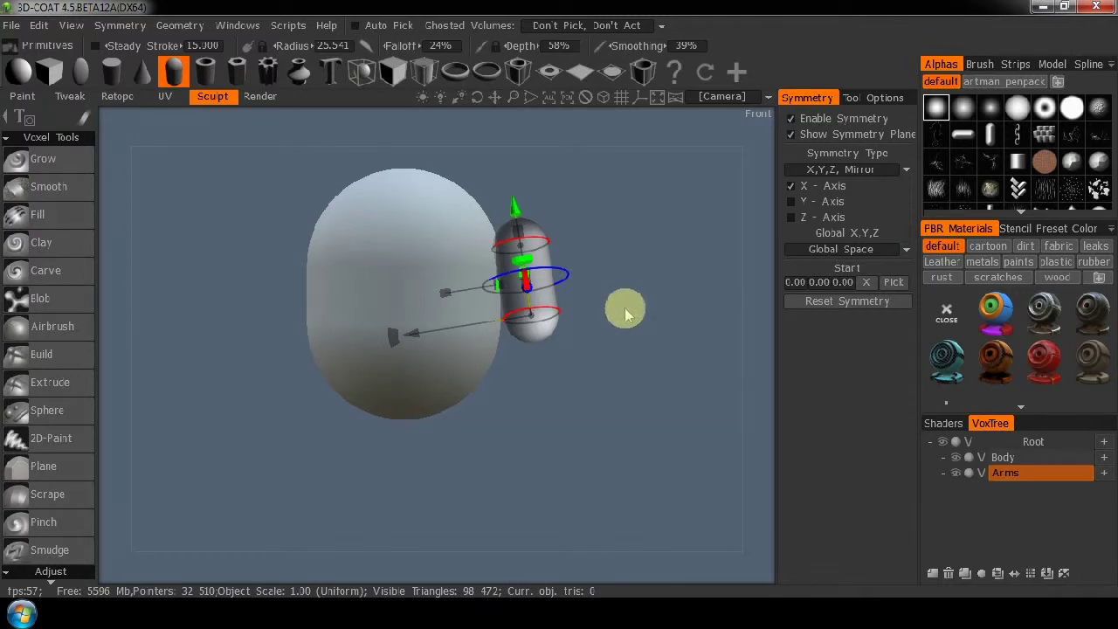
Step: Try applying the tilted capsule to the Arms volume with symmetry, and undo it
click(883, 99)
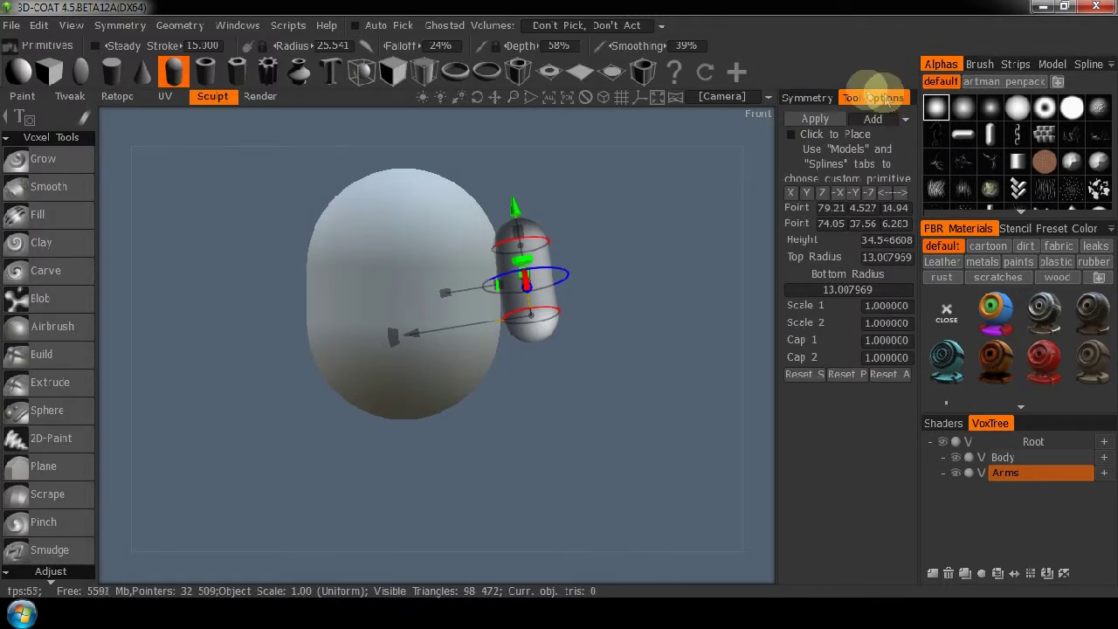
click(812, 120)
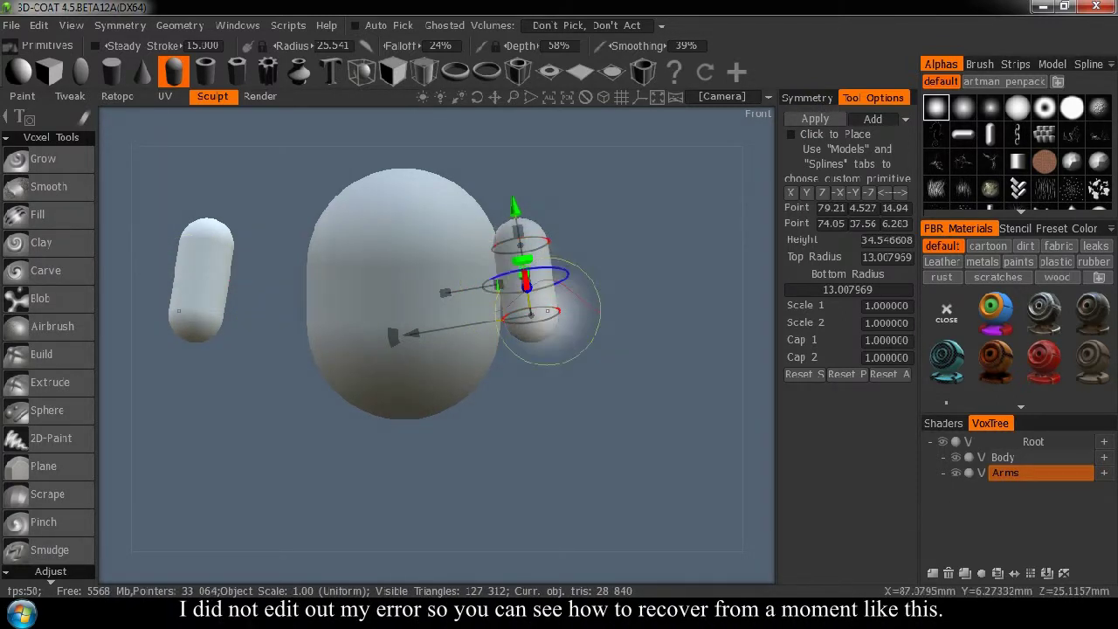
key(ctrl+z)
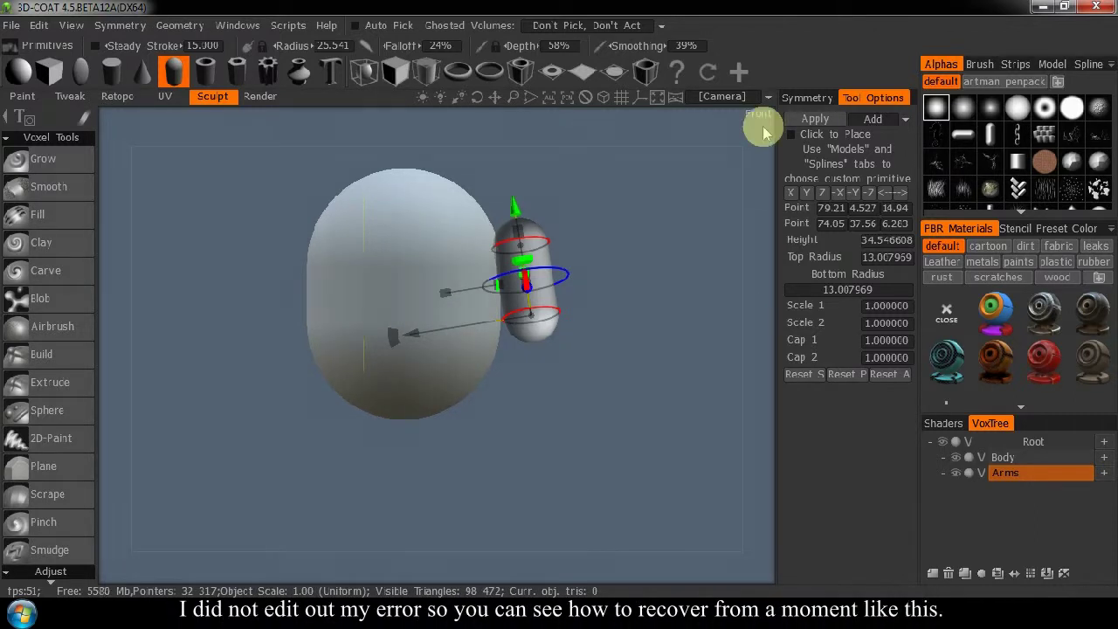
Step: Select the Body volume, reset its symmetry settings and enable mirror symmetry on the X axis
click(1009, 459)
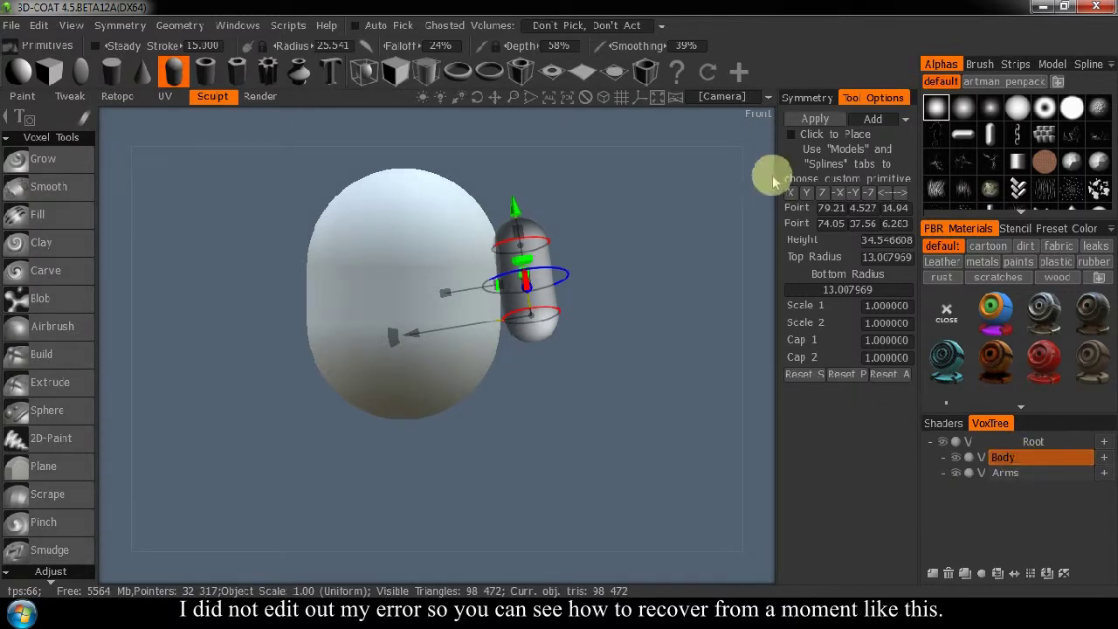
click(807, 99)
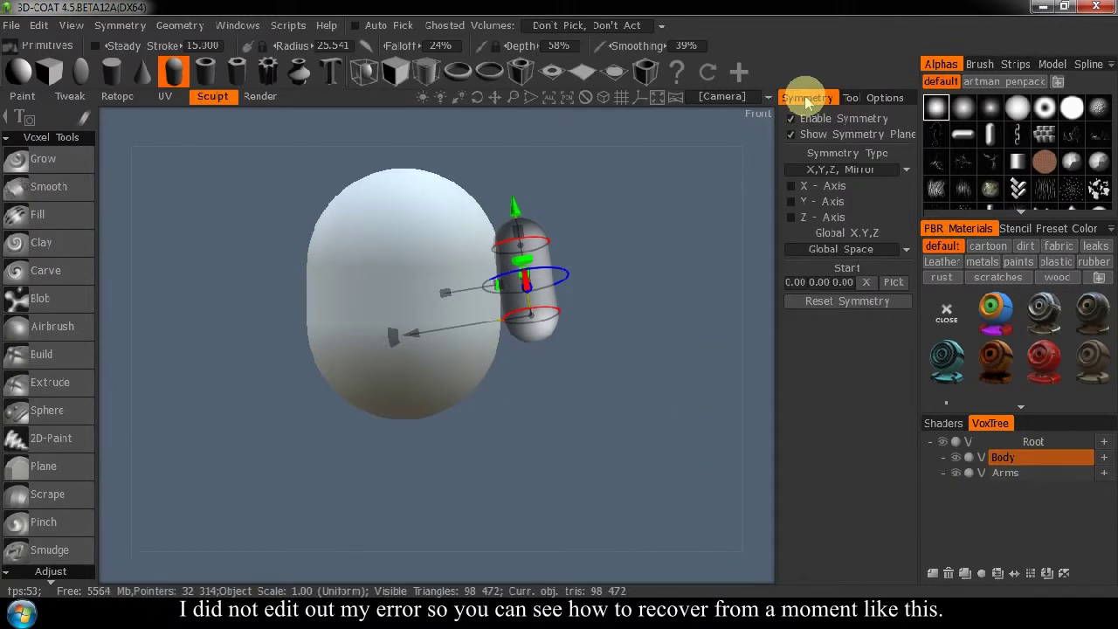
click(793, 187)
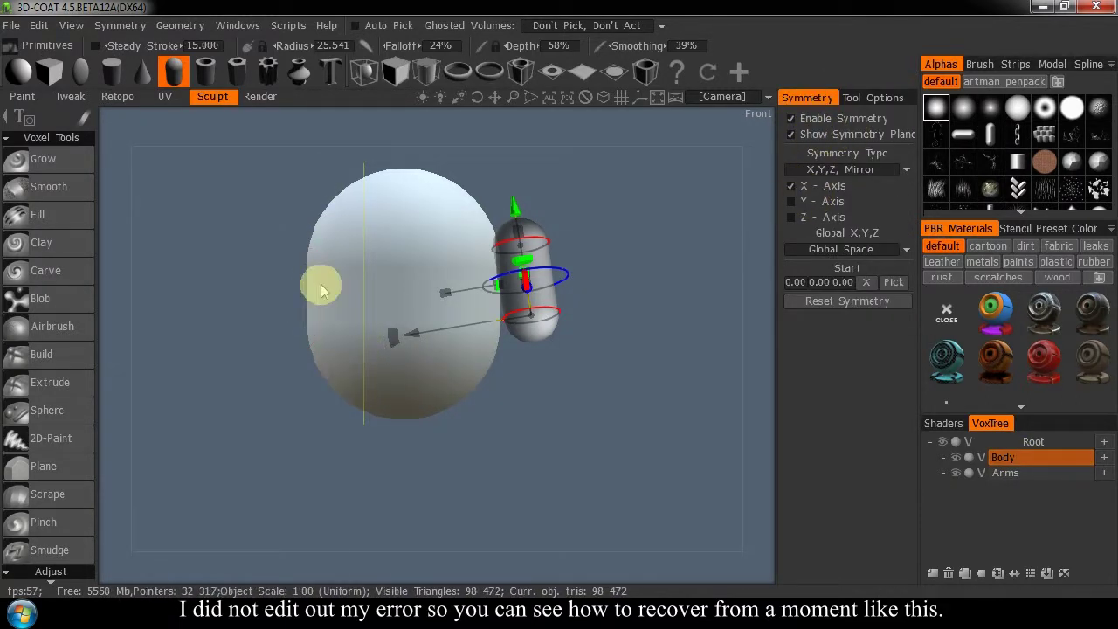
click(860, 297)
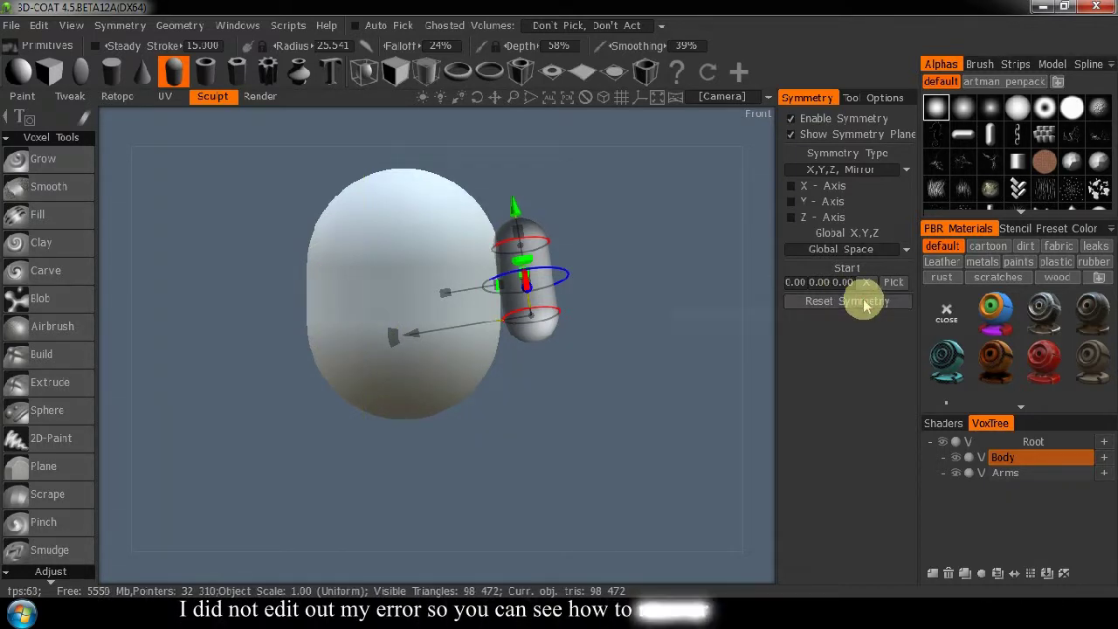
click(793, 186)
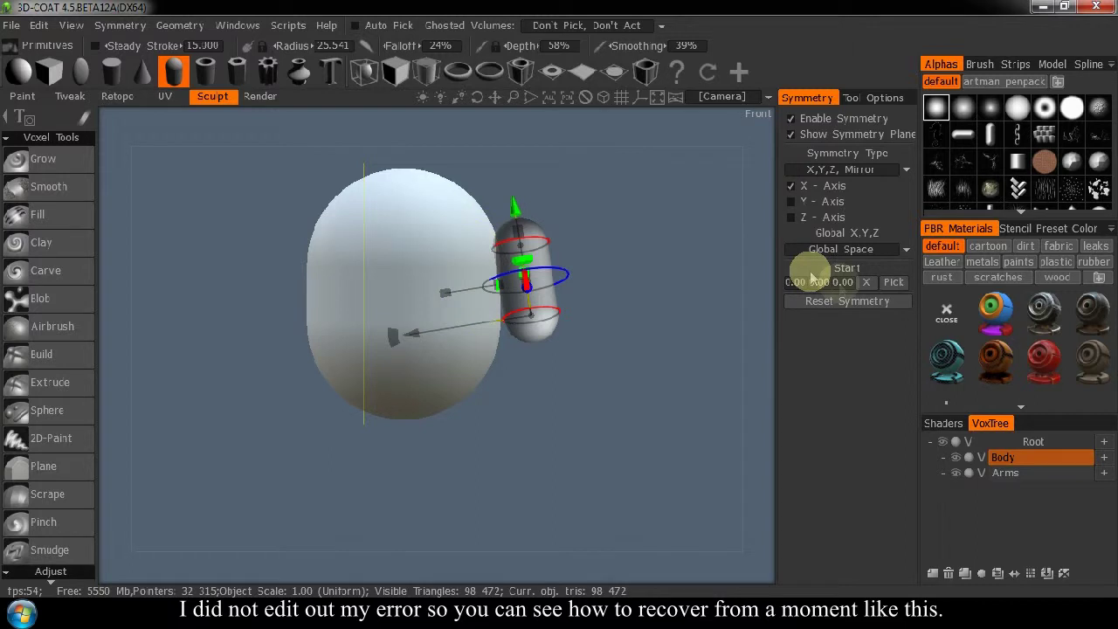
Step: Try picking a new symmetry start point on the Body, then reset symmetry and re-enable mirroring on the X axis
click(894, 289)
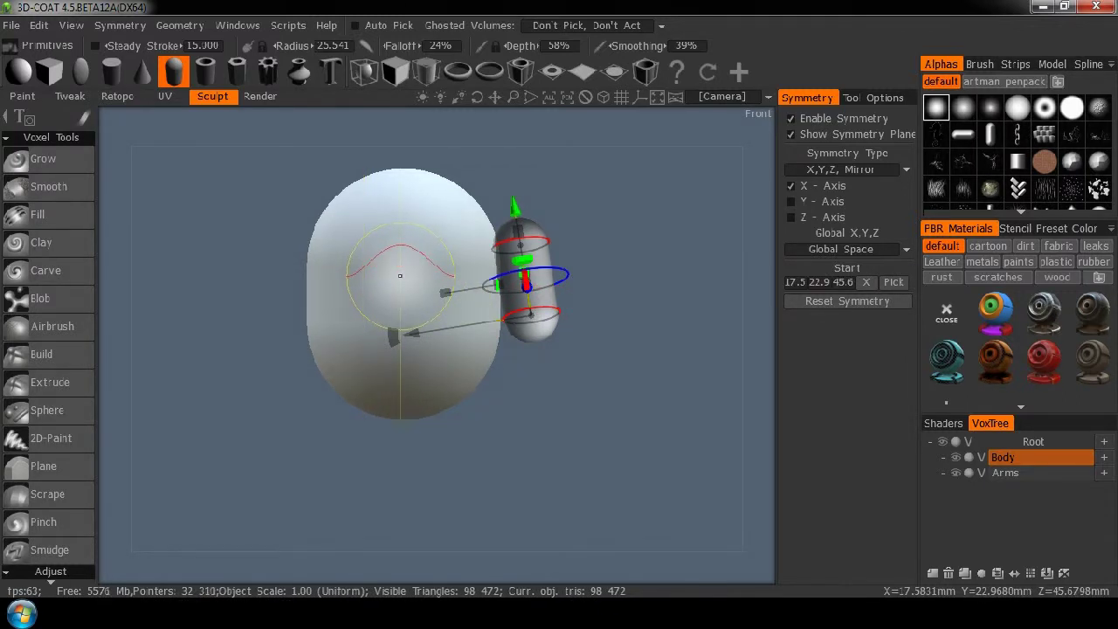
click(874, 302)
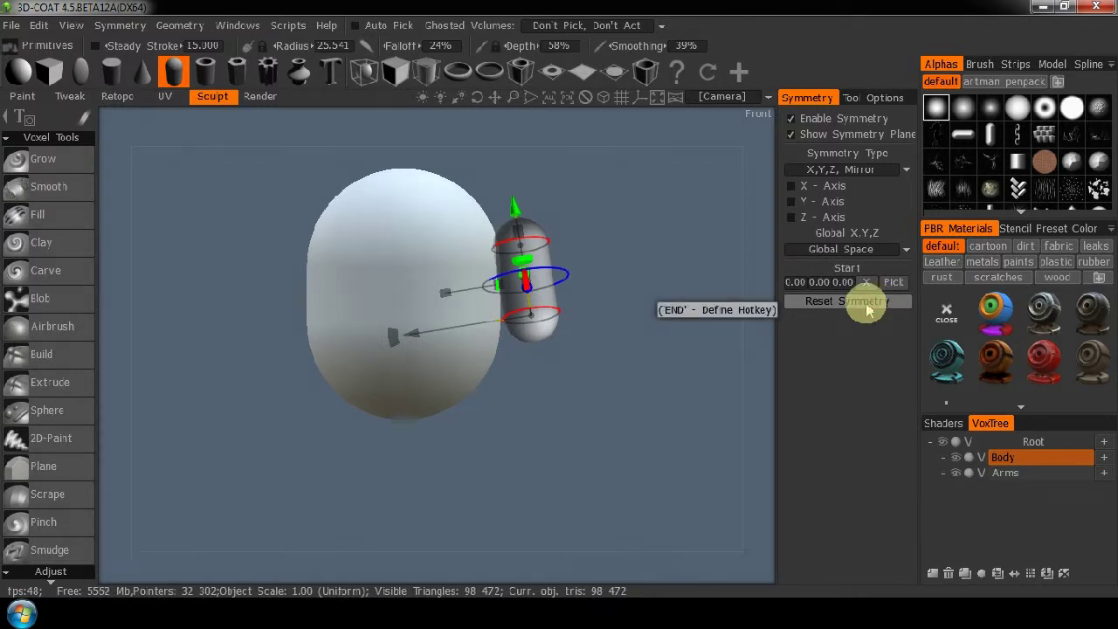
click(795, 187)
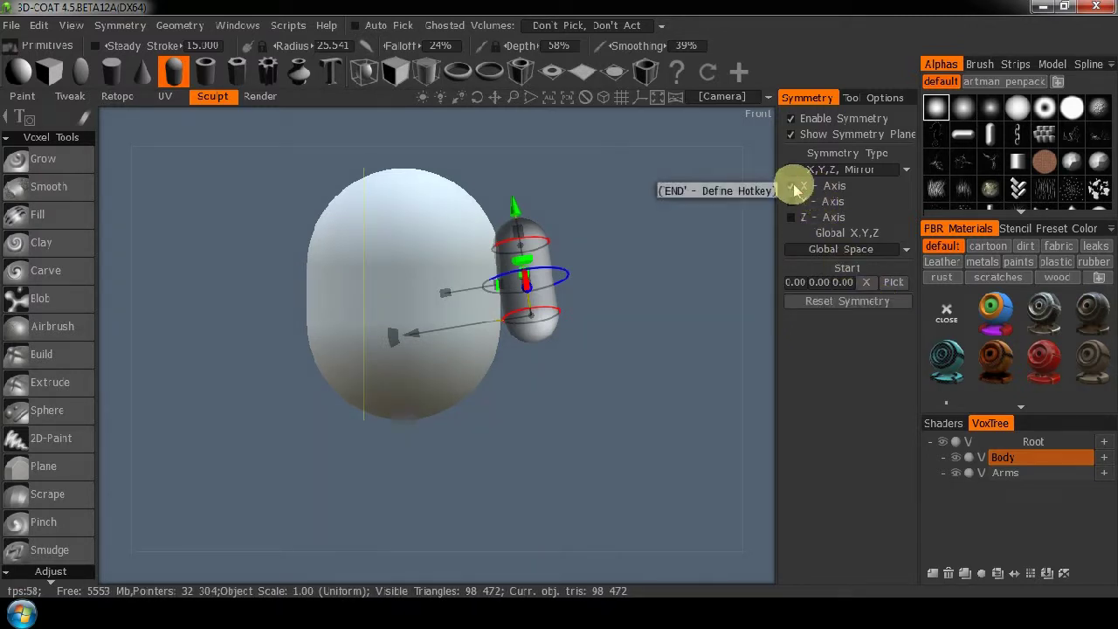
click(893, 284)
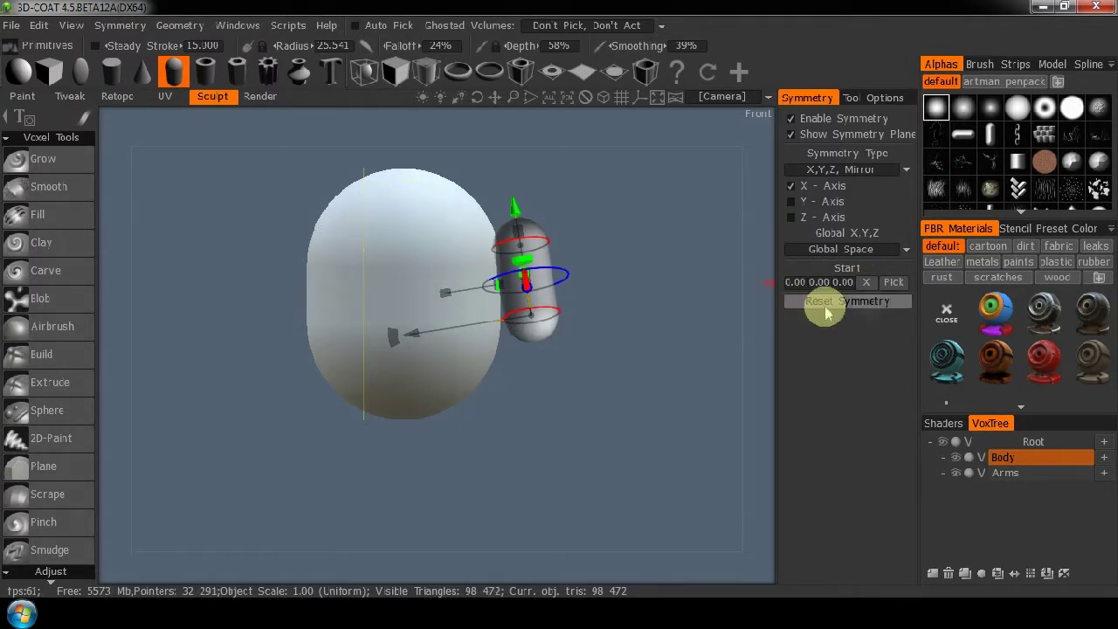
click(864, 98)
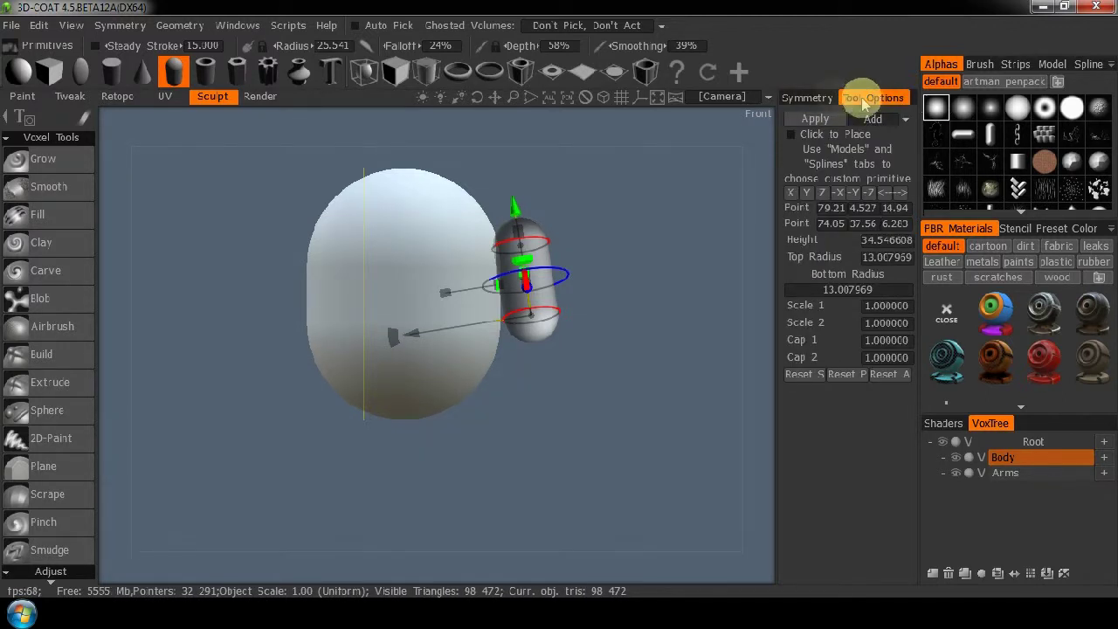
click(805, 98)
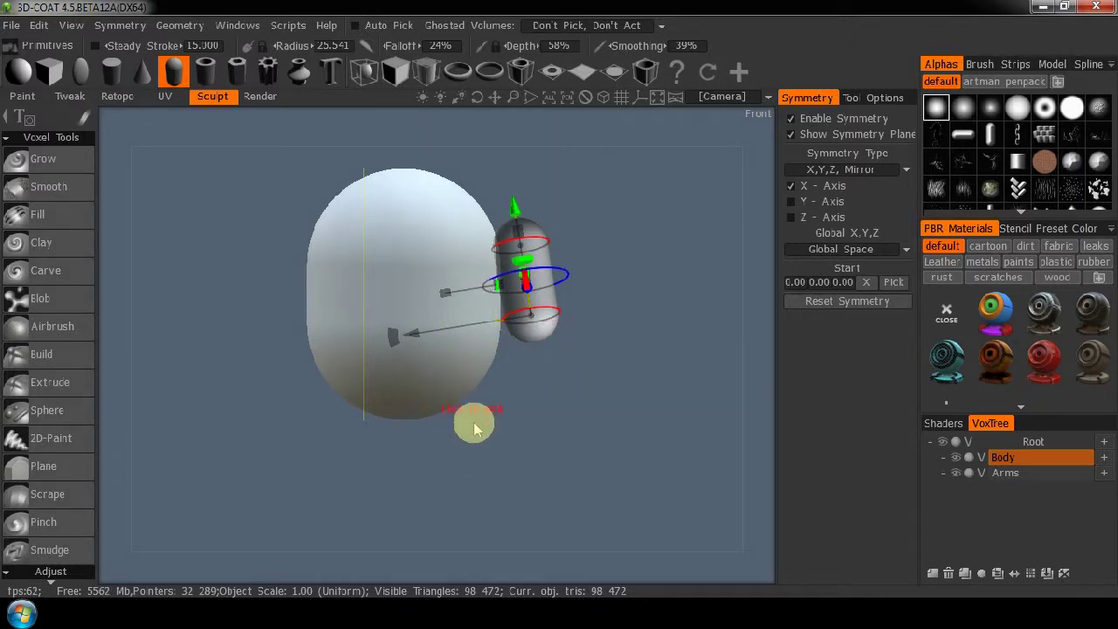
Step: Using Transform on the Body, align the gizmo to the main axis, reset the position to 0, 0, 0 and check the symmetry plane
key(space)
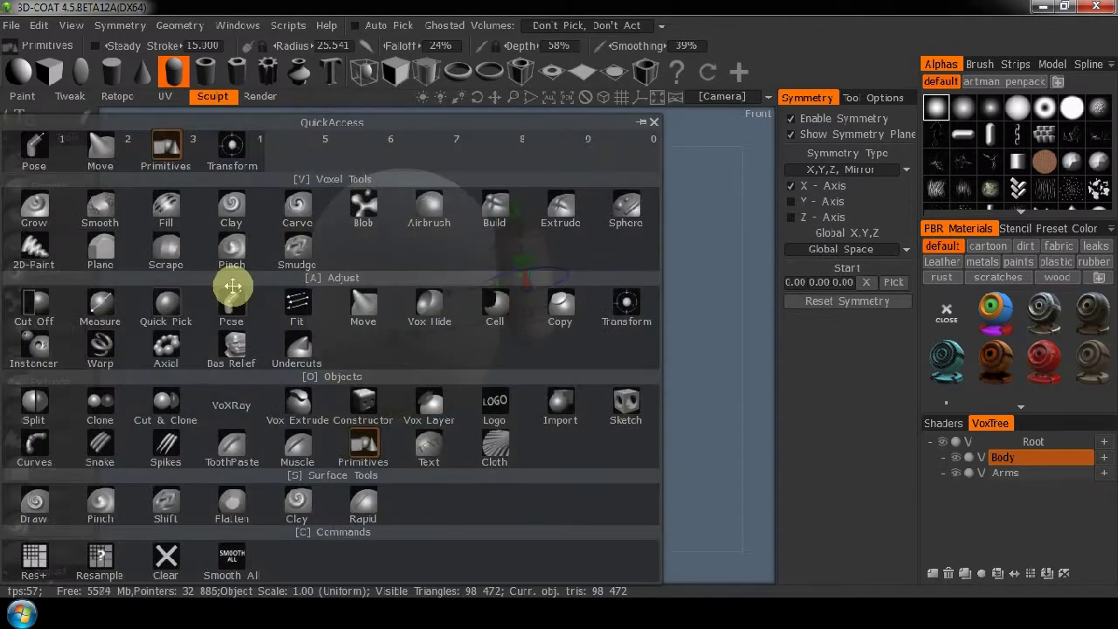
click(231, 147)
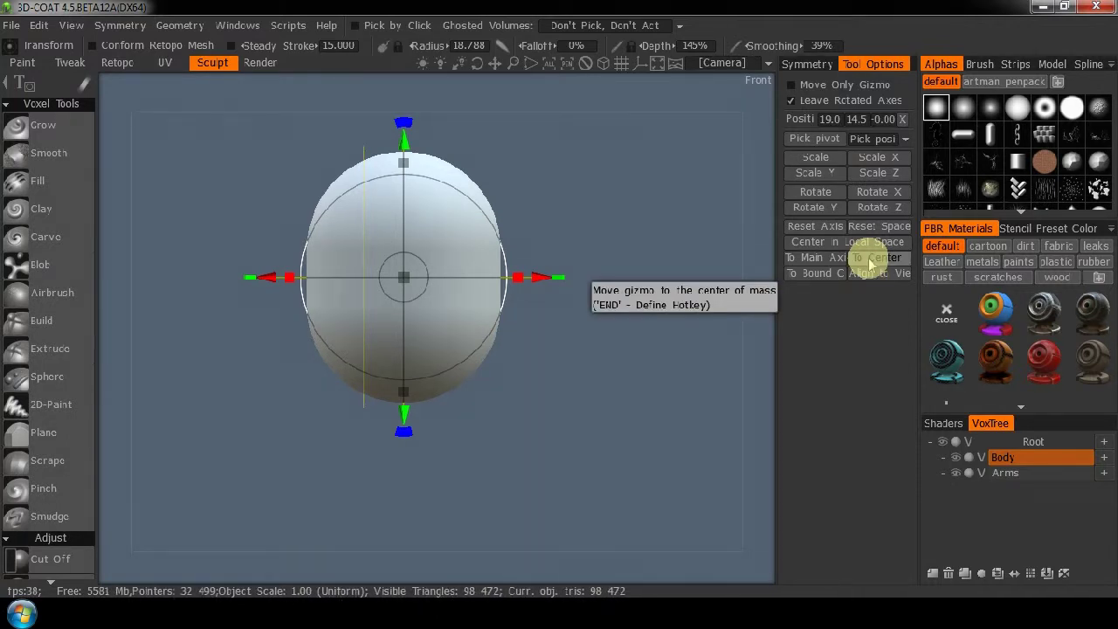
click(802, 63)
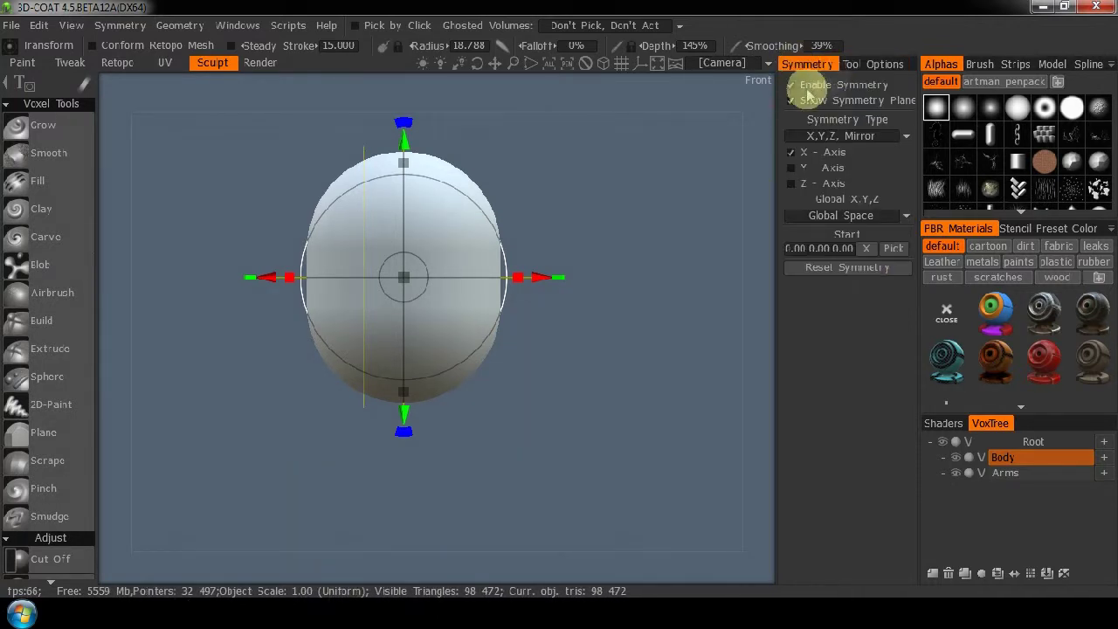
click(871, 63)
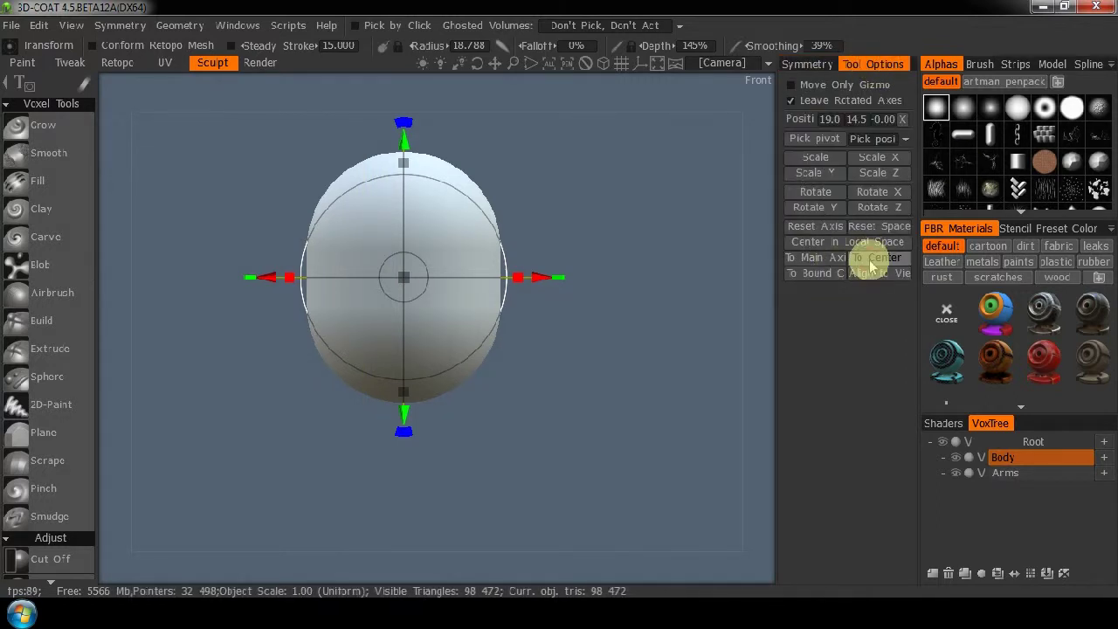
click(818, 265)
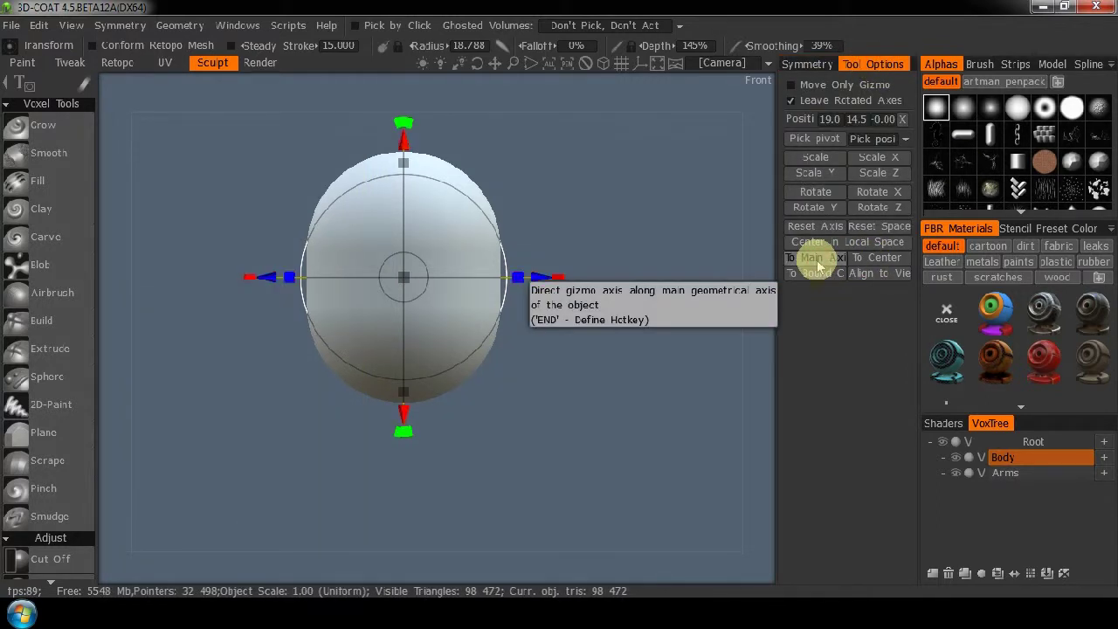
click(899, 117)
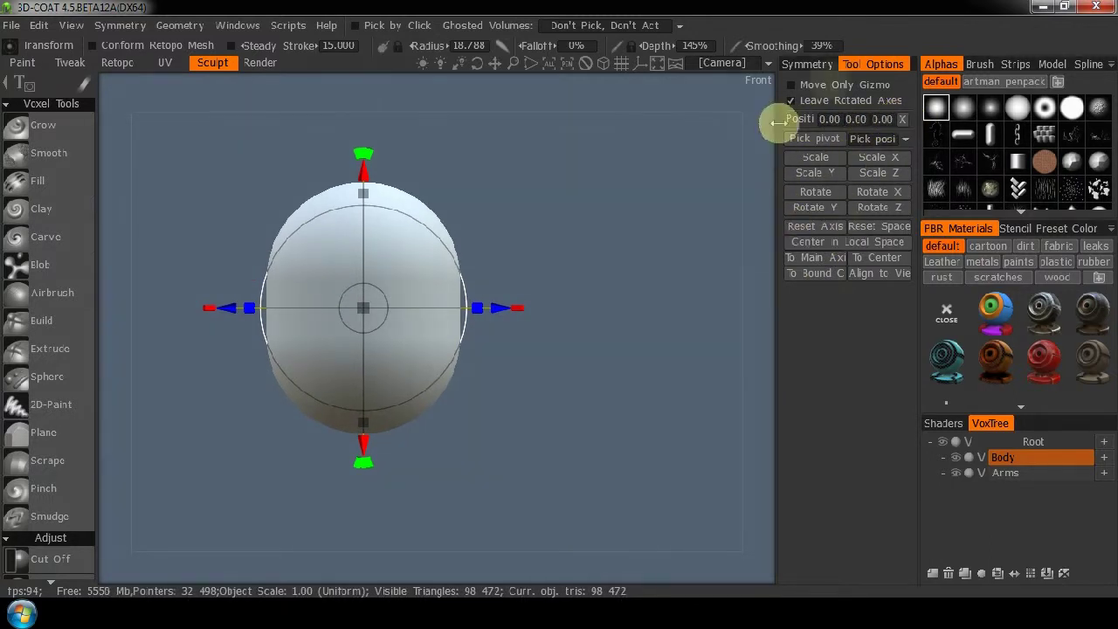
click(809, 65)
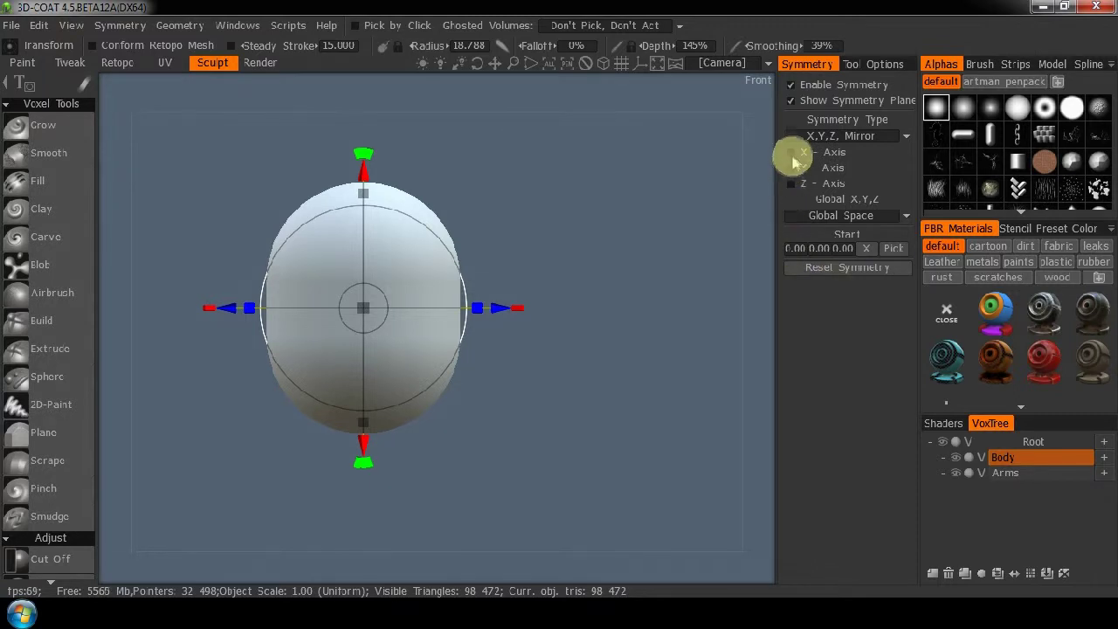
drag(731, 314, 664, 378)
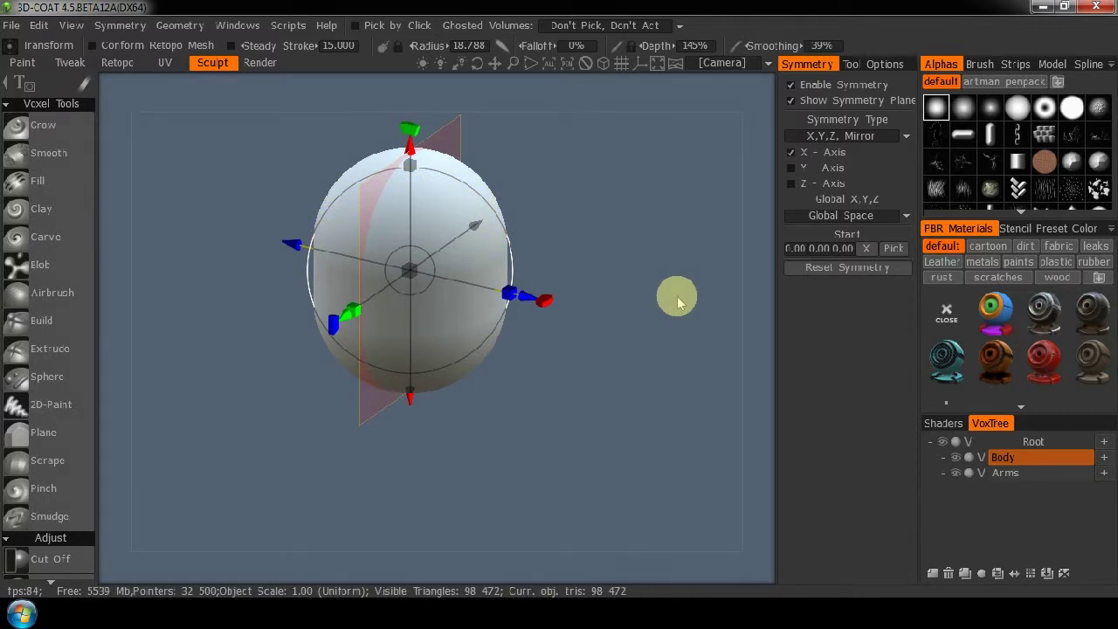
shift+drag(678, 302, 320, 420)
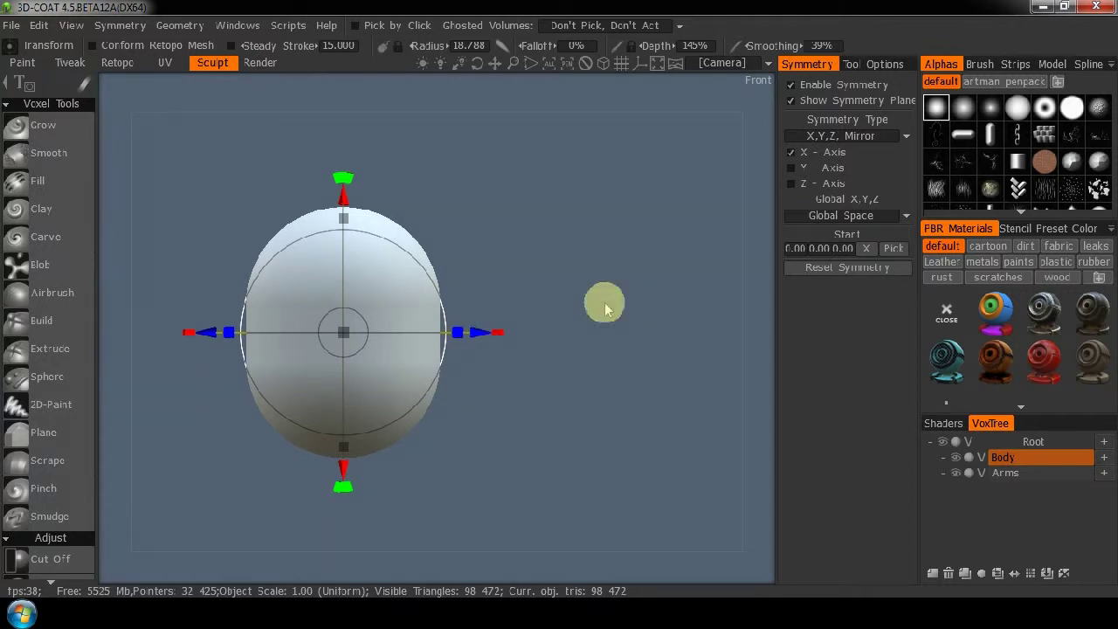
Step: Select the Arms volume, return to the Primitives tool and move the capsule inward against the body's side
click(1013, 474)
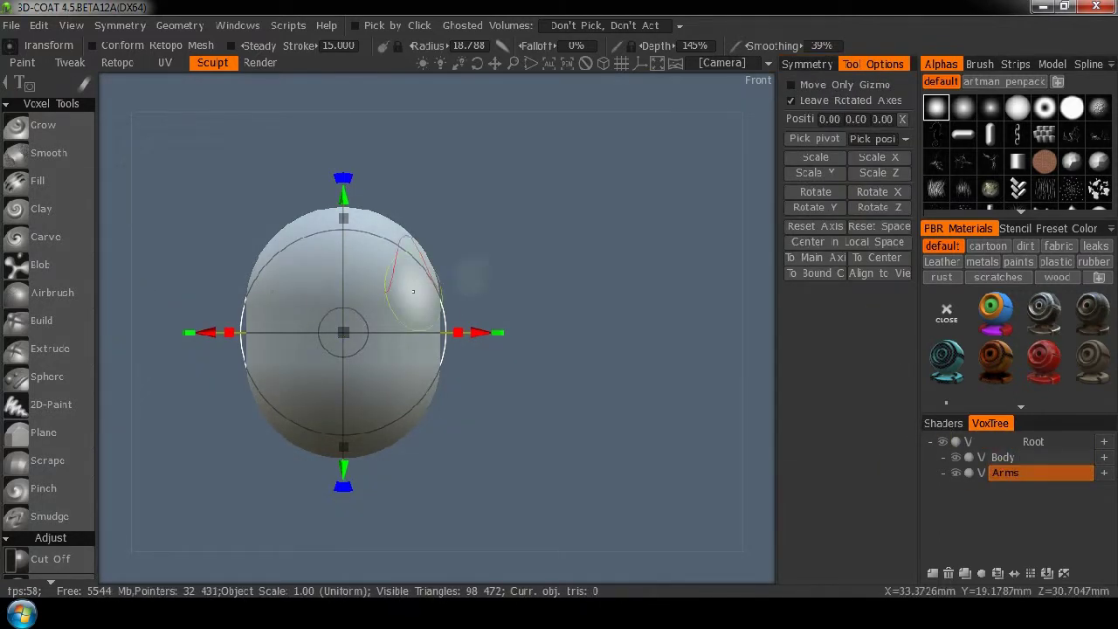
key(space)
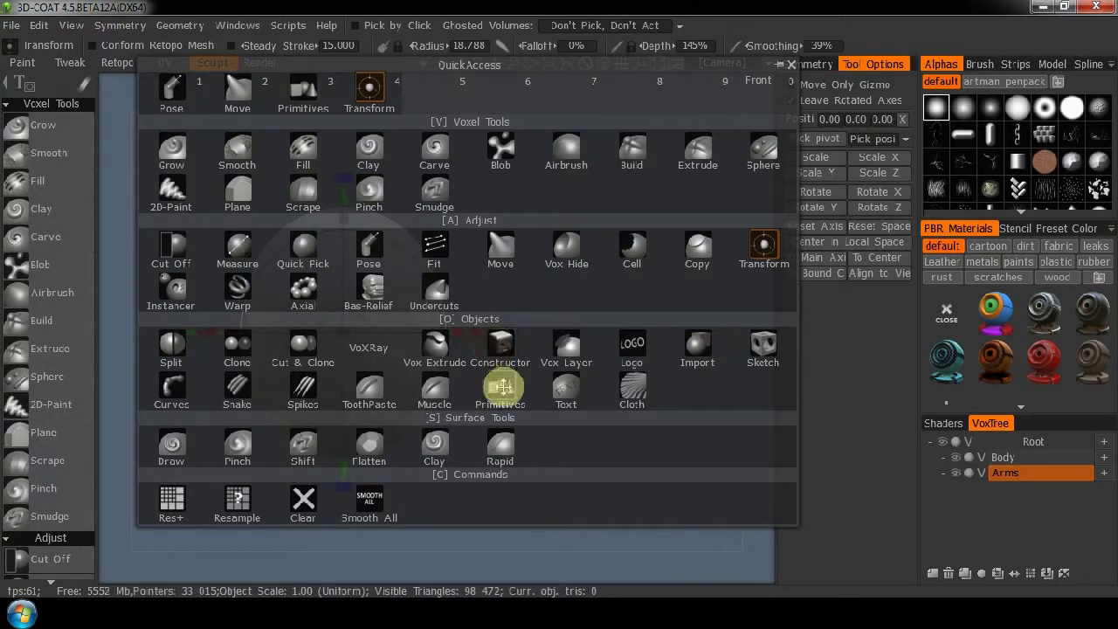
mouse_move(503, 389)
mouse_down()
mouse_move(466, 93)
mouse_move(444, 103)
mouse_move(517, 377)
mouse_move(500, 389)
mouse_up()
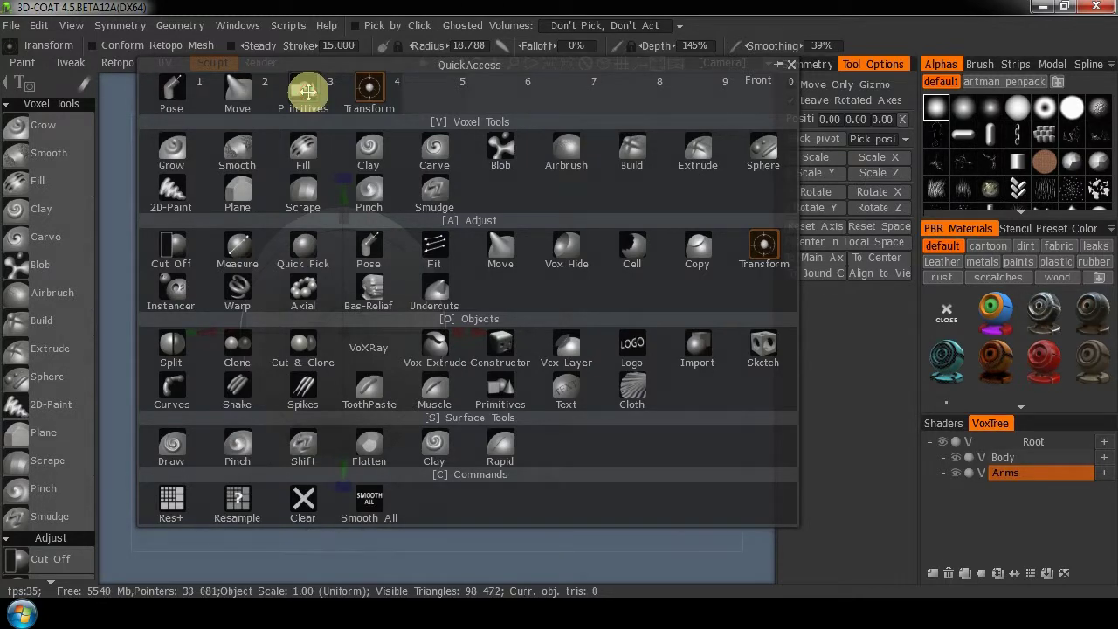
click(302, 87)
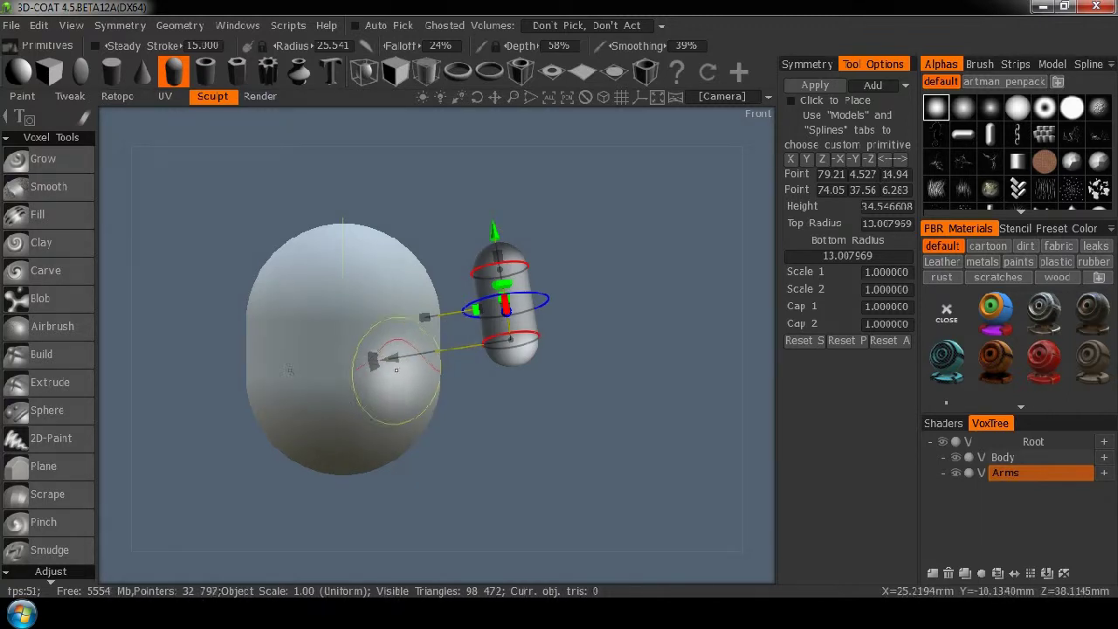
drag(393, 350, 336, 367)
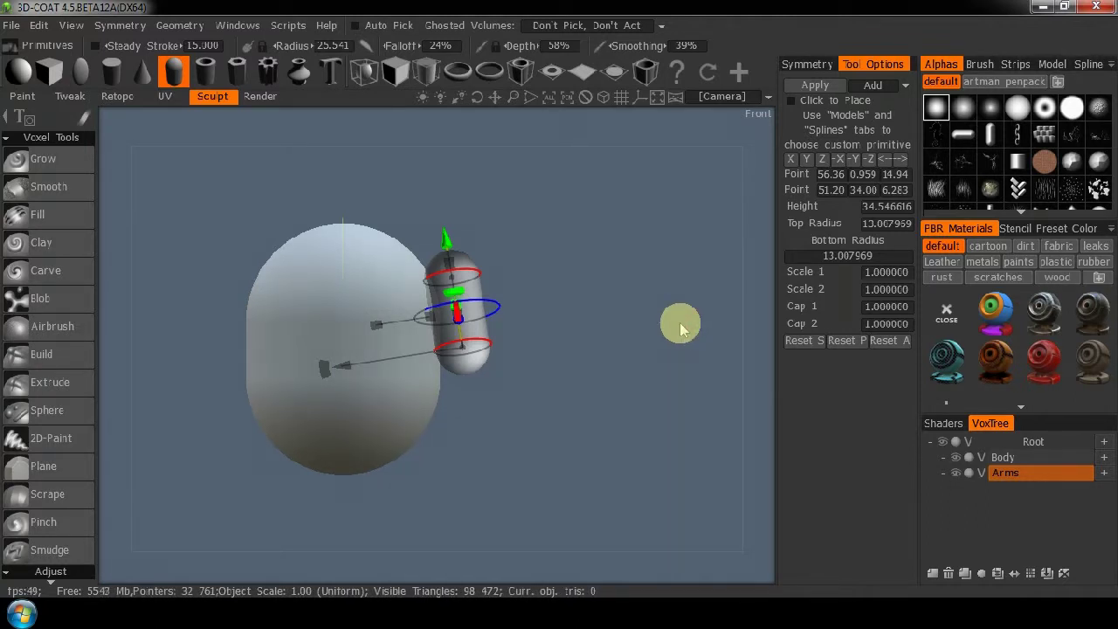
Step: In the left view, lower the arm capsule along the body's side and shift it toward the body's back
key(KP_4)
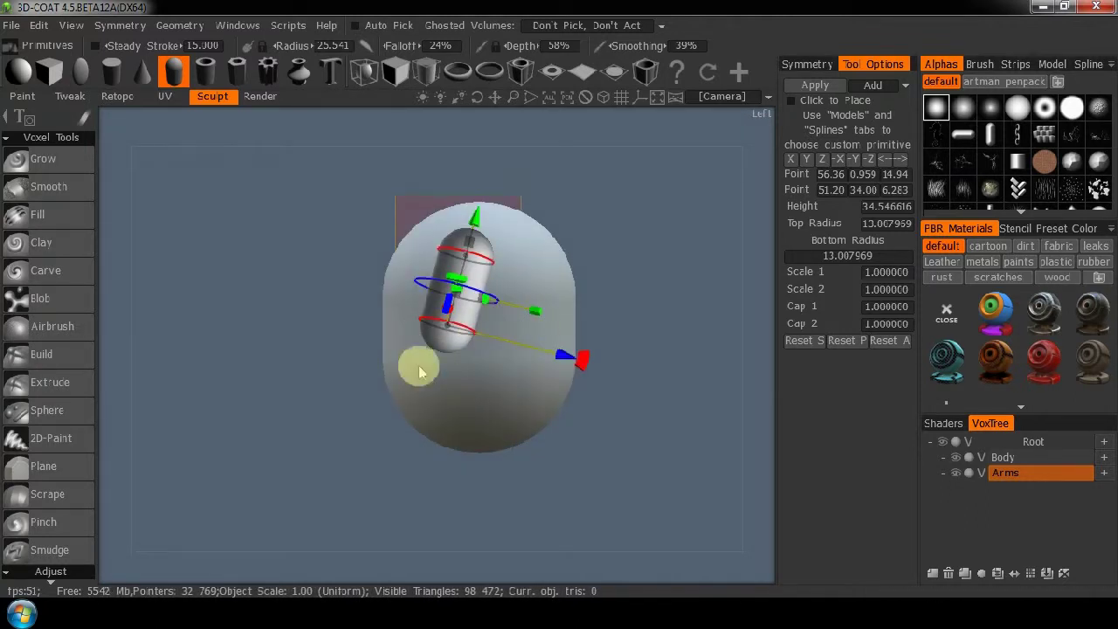
drag(474, 215, 458, 244)
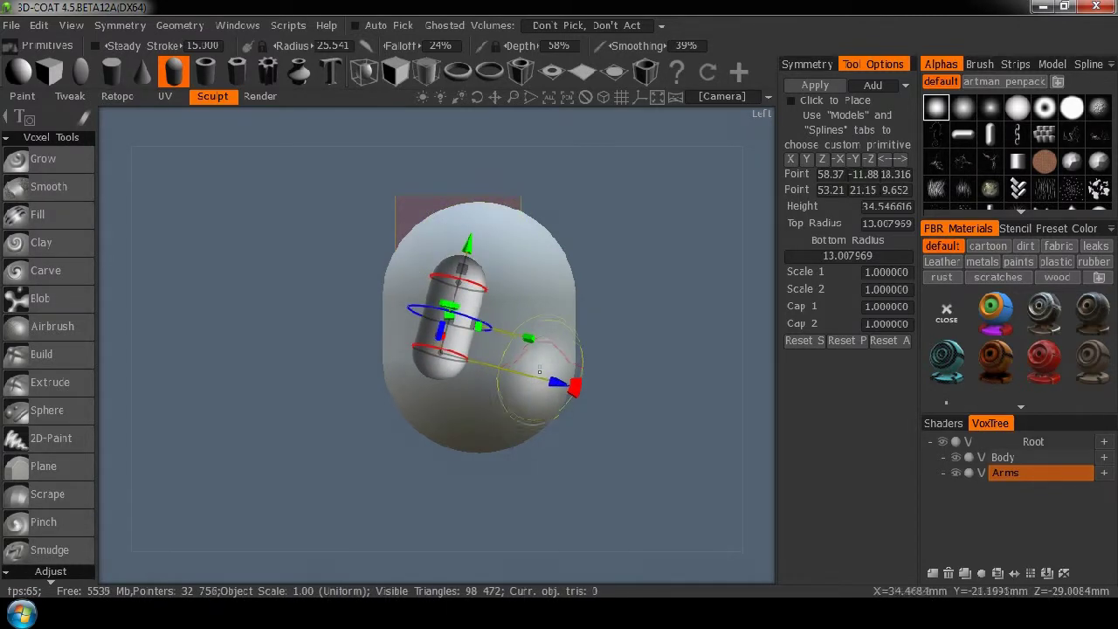
drag(559, 384, 580, 389)
Step: Examine the arm capsule's placement against the body from the back, front and left side
drag(121, 370, 27, 369)
drag(753, 365, 649, 377)
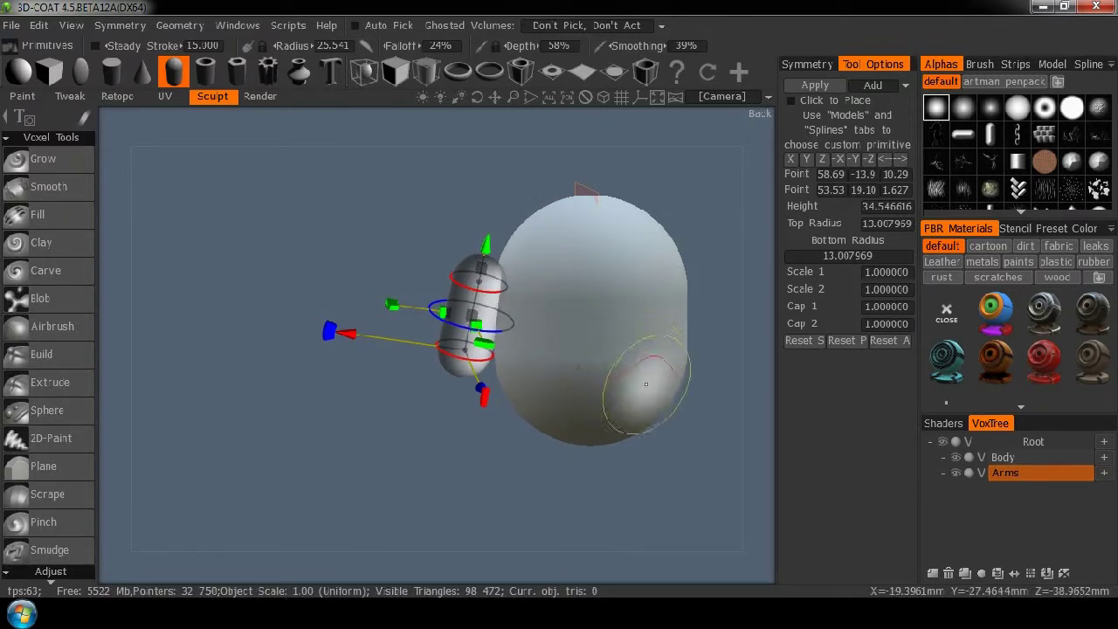
key(KP_2)
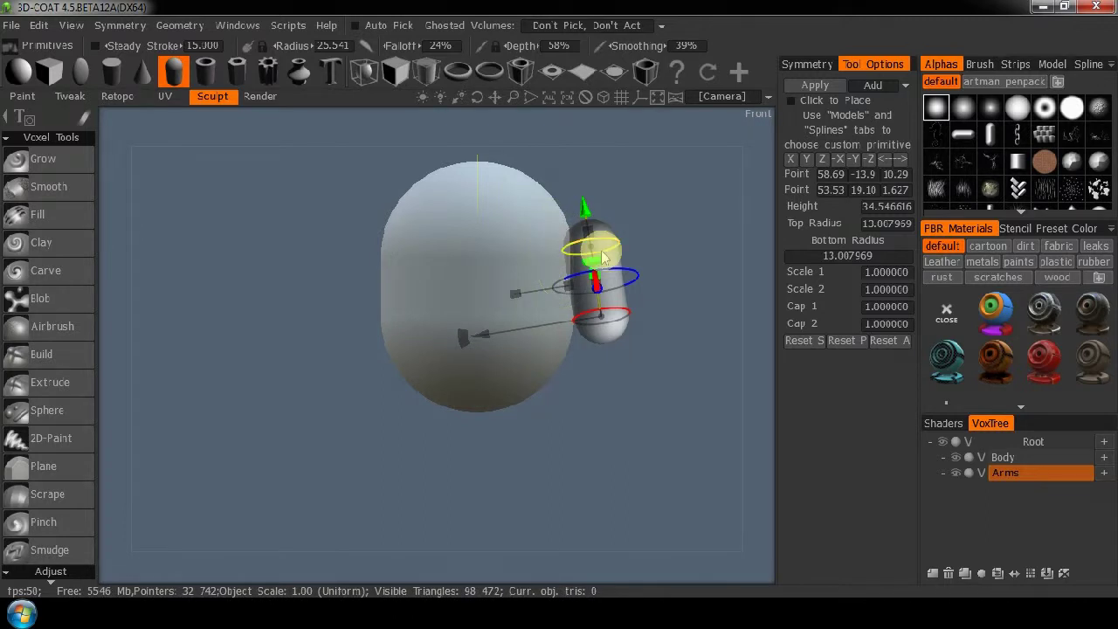
drag(750, 253, 562, 272)
middle_drag(743, 173, 668, 223)
drag(681, 232, 835, 219)
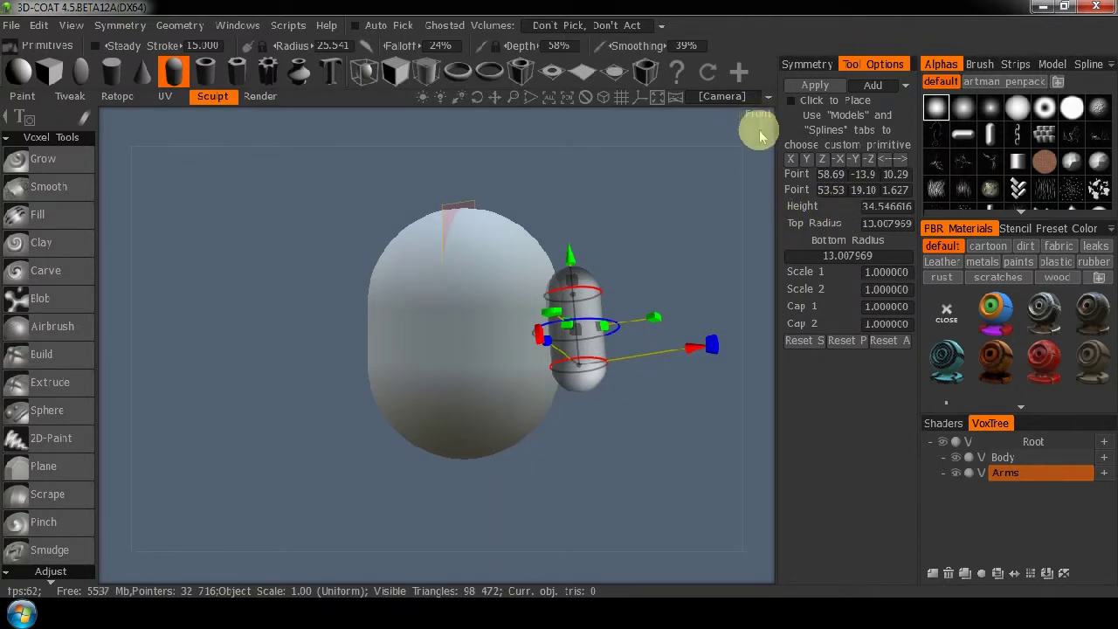
drag(767, 229, 622, 203)
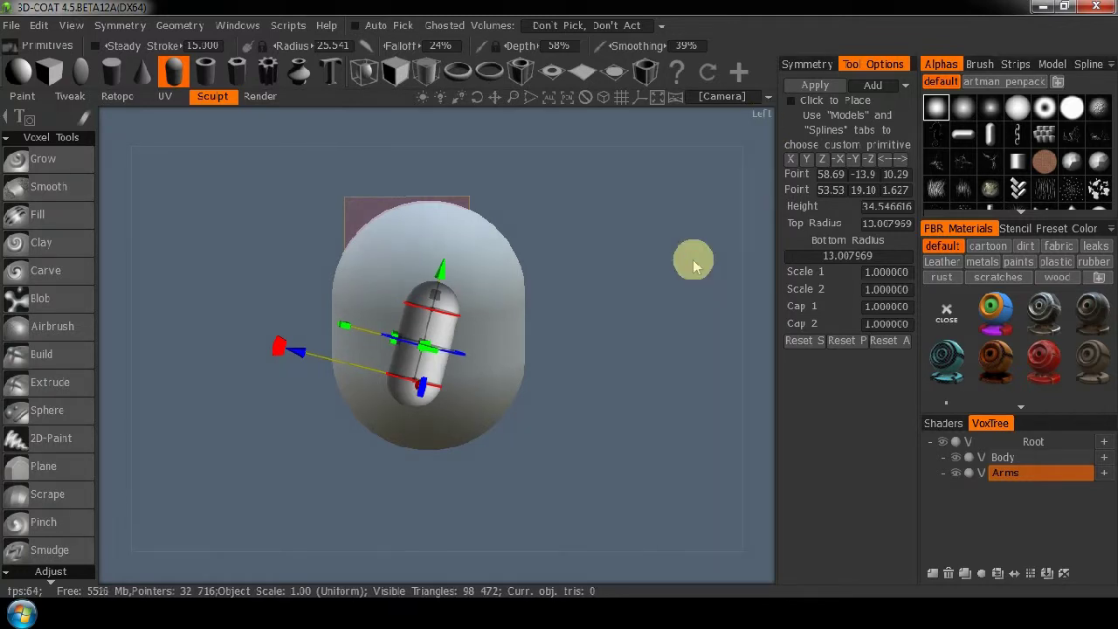
drag(692, 267, 656, 289)
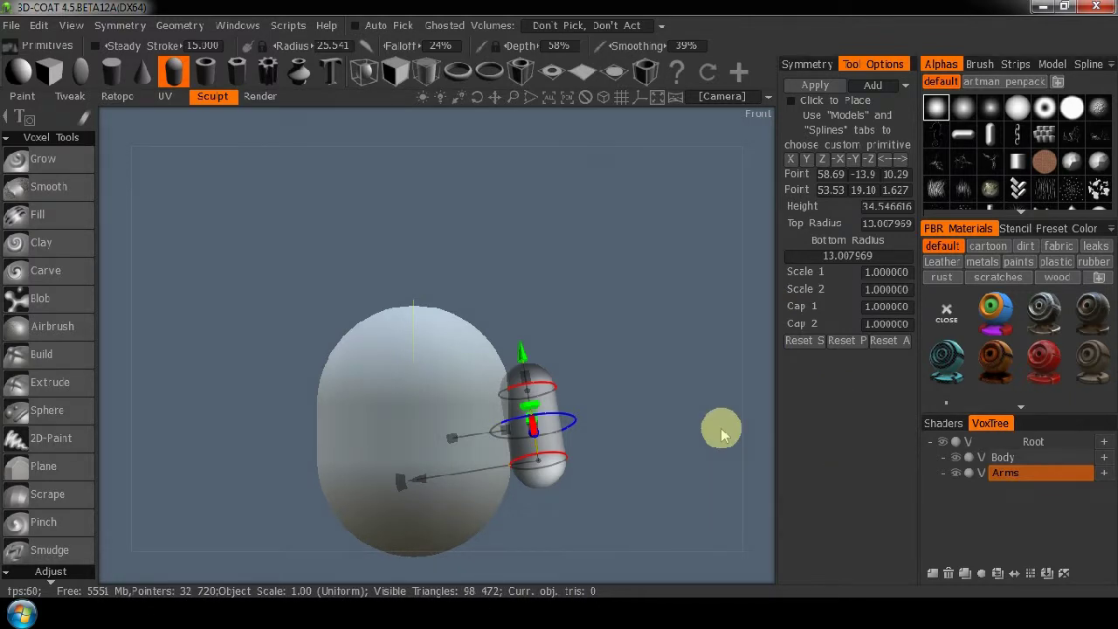
Step: Check that X-axis symmetry is enabled and apply the capsule to the Arms volume as a mirrored pair
click(805, 61)
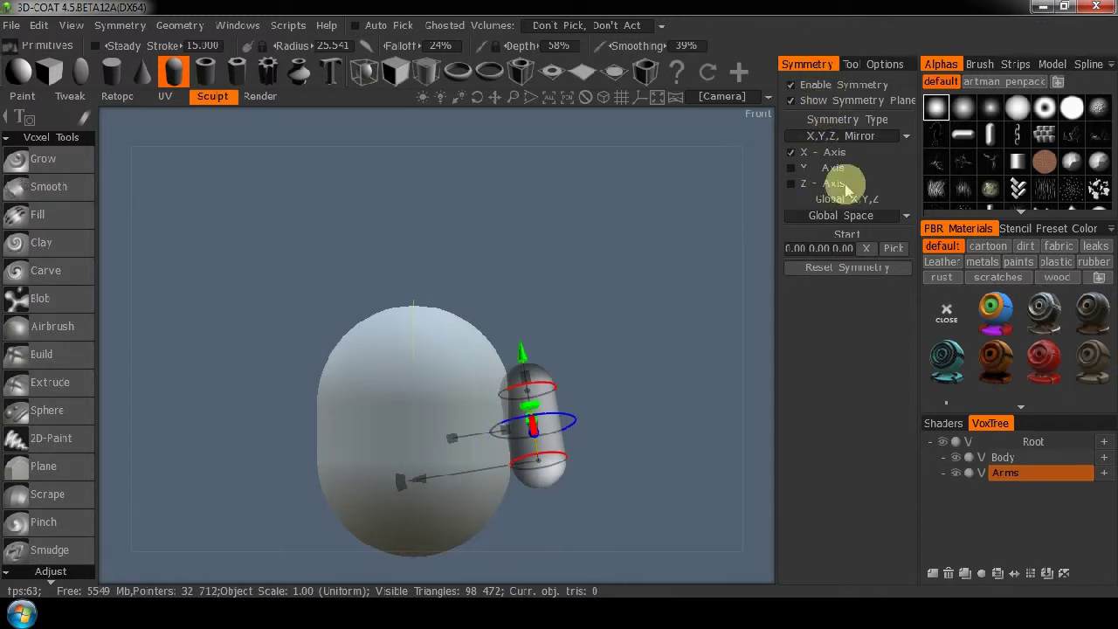
click(873, 64)
click(816, 85)
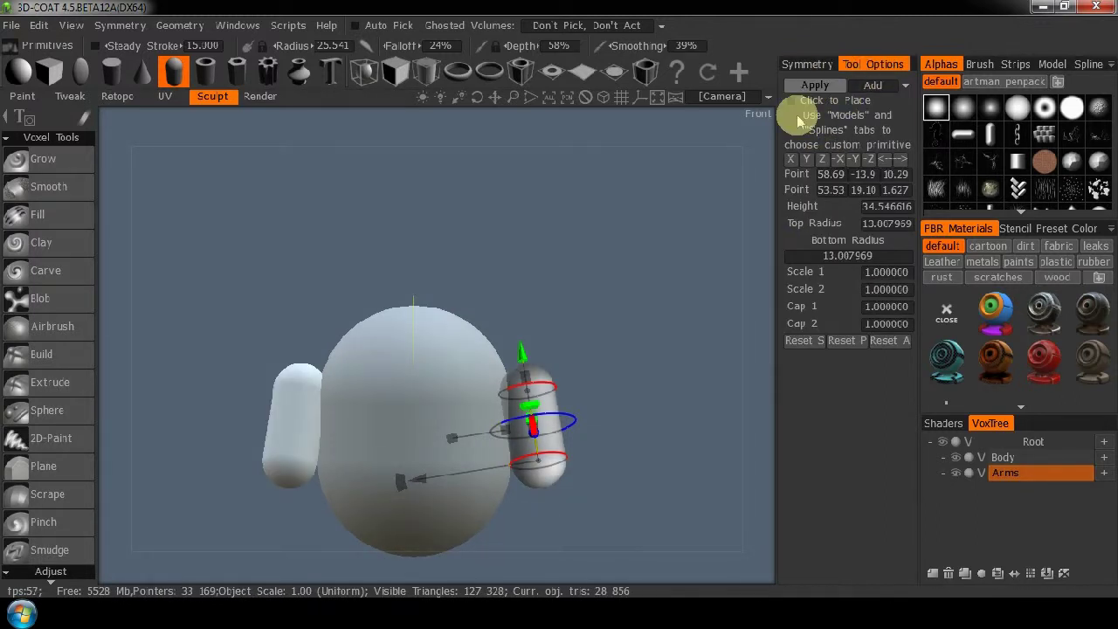
middle_drag(656, 394, 652, 292)
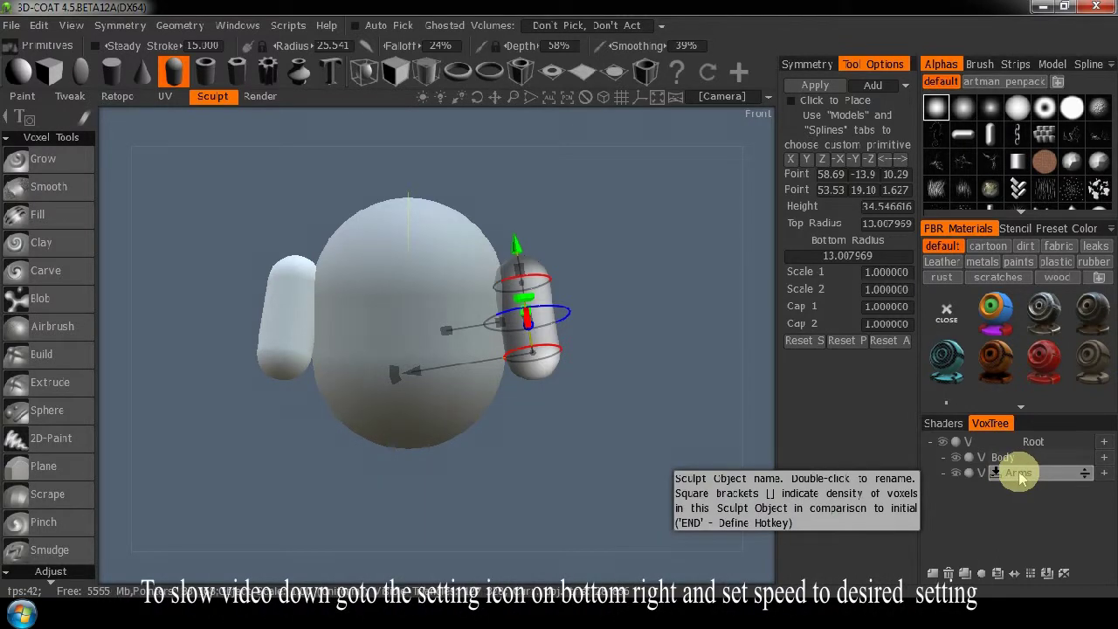
Step: Add a new volume, lay the capsule forward at the body's lower end as a leg, and try applying it
click(933, 573)
drag(527, 251, 536, 399)
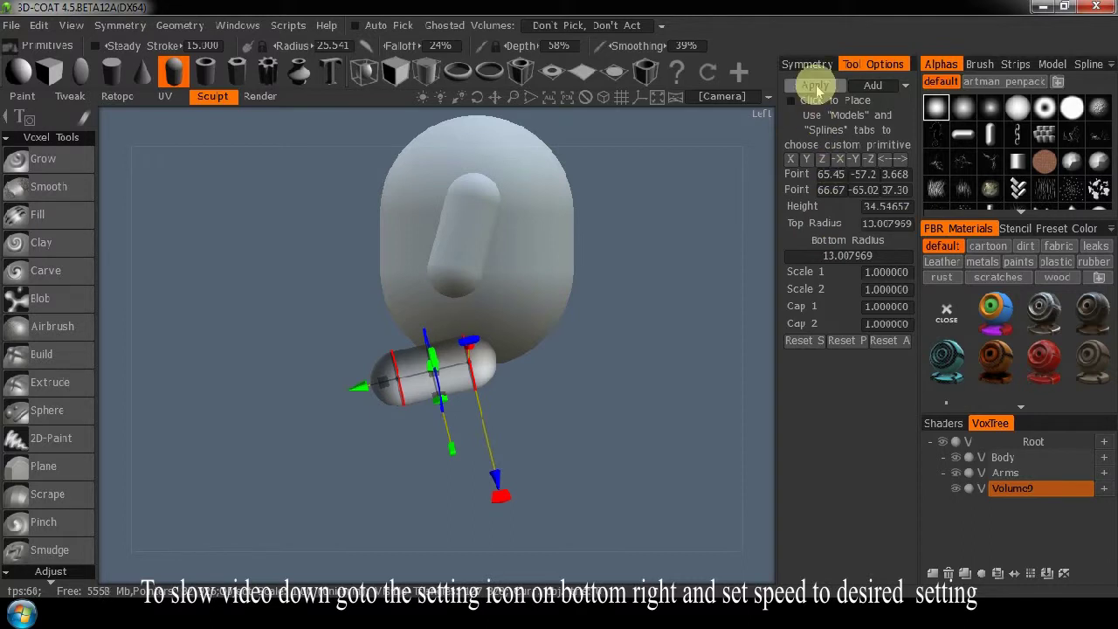
click(815, 85)
Step: Move the leg capsule inward and up against the body's underside, and apply it as a mirrored pair
drag(738, 227, 709, 284)
drag(633, 360, 445, 229)
drag(663, 490, 611, 525)
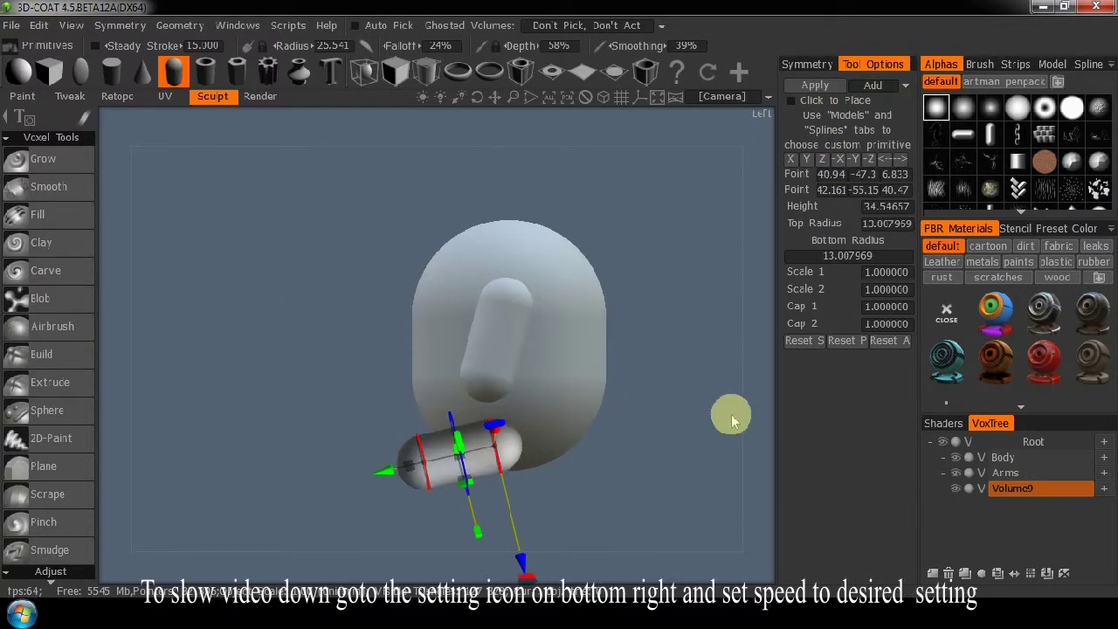
click(817, 86)
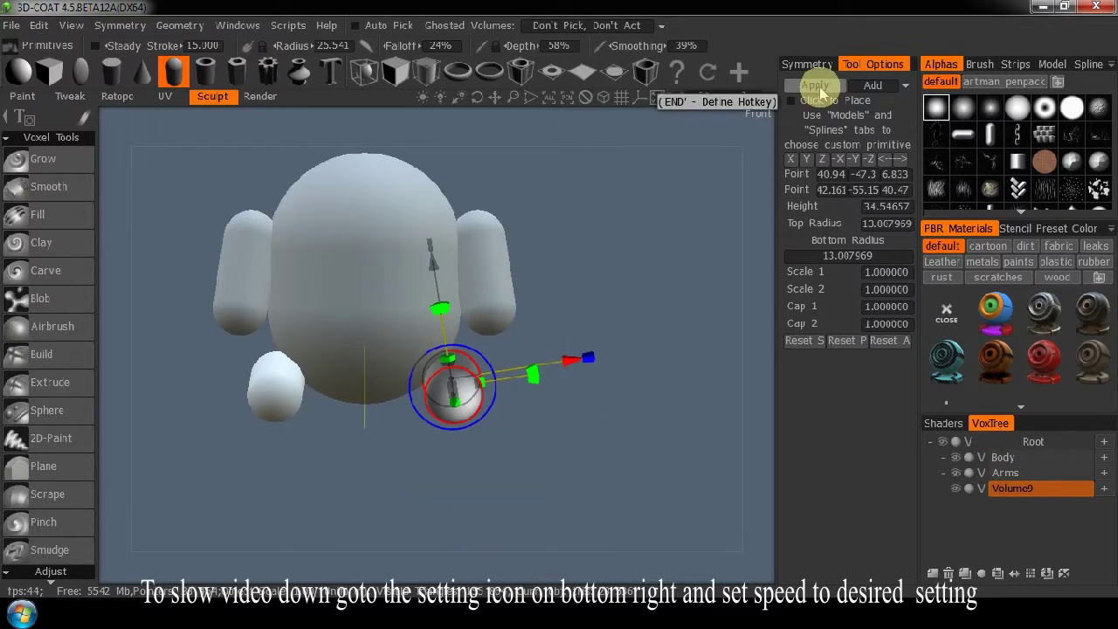
Step: Select the Body volume and use Transform to scale it narrower from front to back
click(1003, 457)
key(space)
click(321, 149)
drag(669, 327, 664, 358)
drag(582, 371, 553, 372)
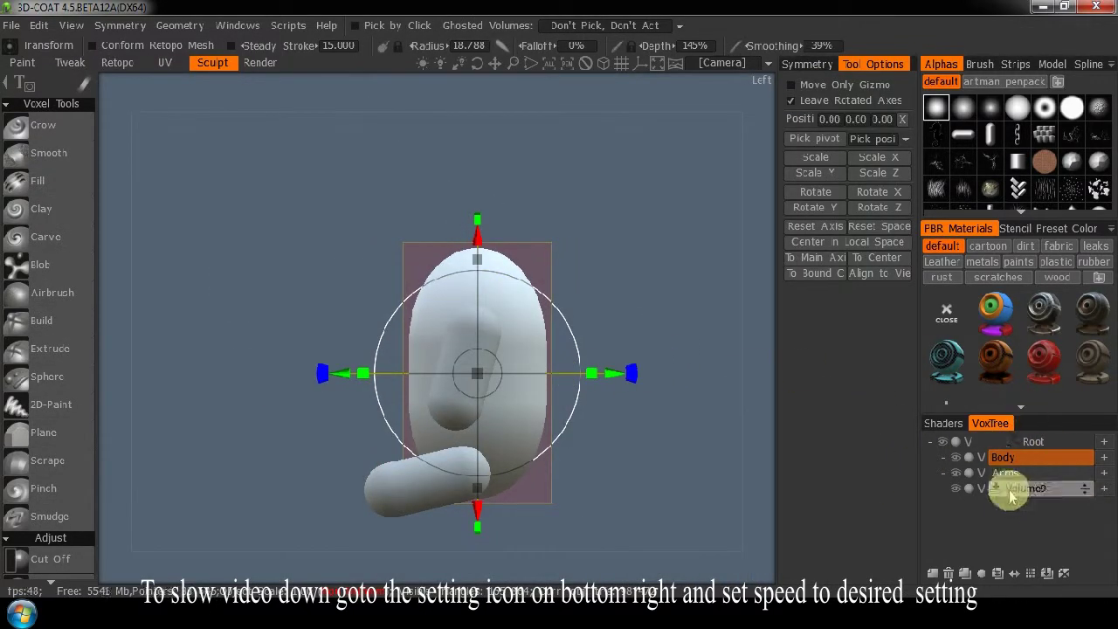
Step: Add a new volume for the head and activate the Primitives tool
click(932, 573)
key(space)
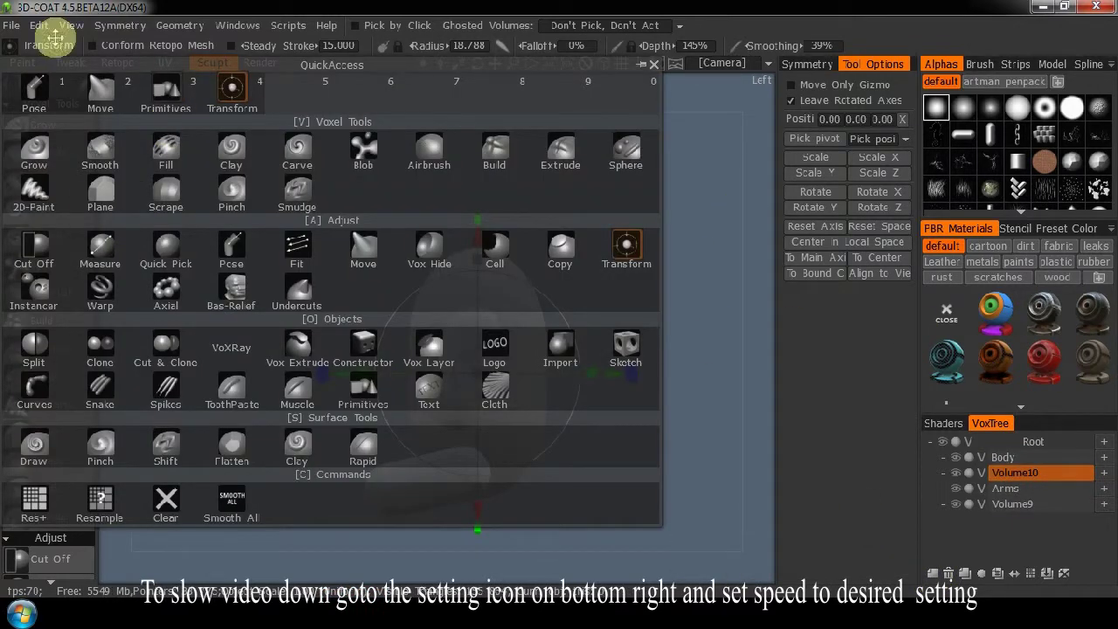
click(168, 90)
click(20, 75)
click(348, 225)
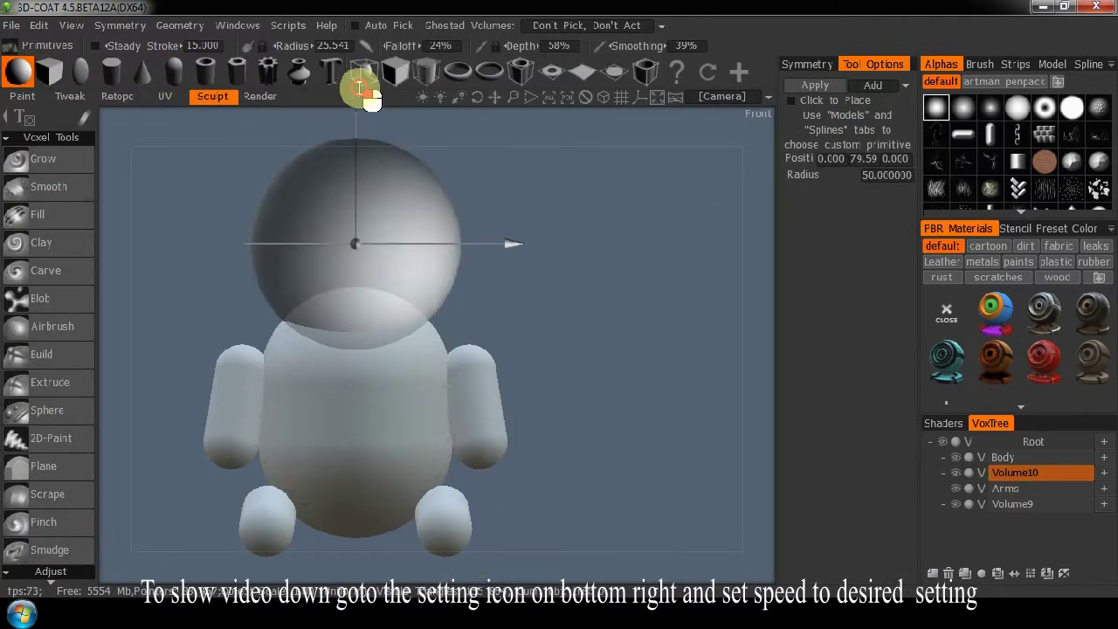
drag(429, 255, 433, 254)
middle_drag(585, 204, 597, 277)
mouse_move(367, 200)
mouse_down()
mouse_move(367, 183)
mouse_move(377, 194)
mouse_up()
Step: Place a reset capsule above the body as an egg-shaped head, with about 24.7 top radius and 32.4 bottom radius
click(174, 74)
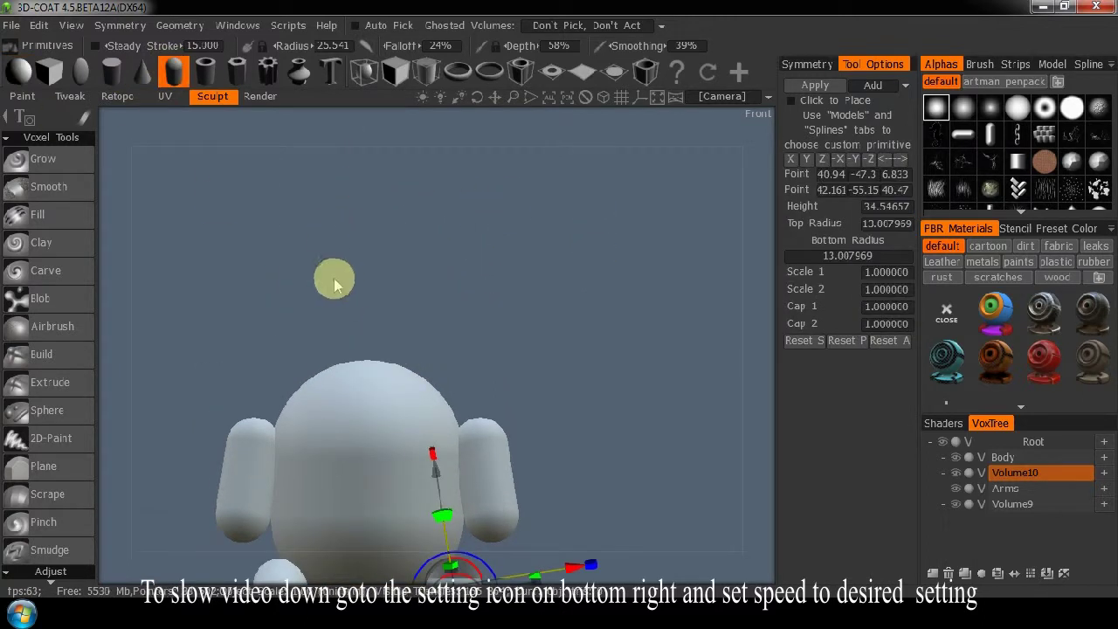
click(851, 344)
drag(399, 392, 375, 250)
drag(410, 325, 457, 320)
drag(369, 256, 383, 173)
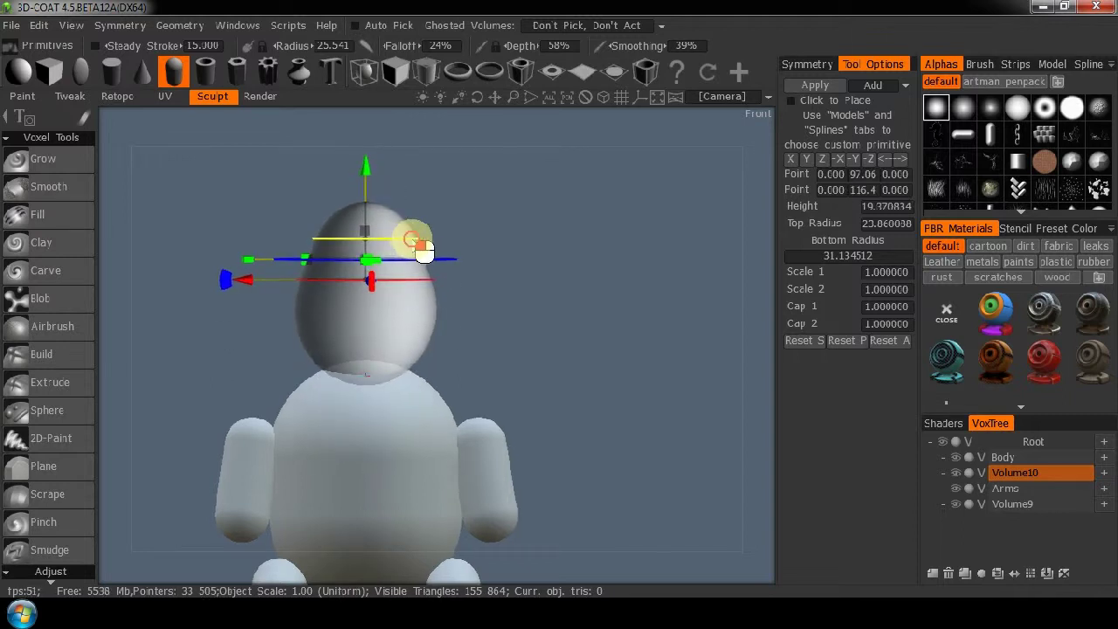
drag(414, 246, 436, 291)
drag(364, 230, 368, 236)
drag(728, 315, 712, 350)
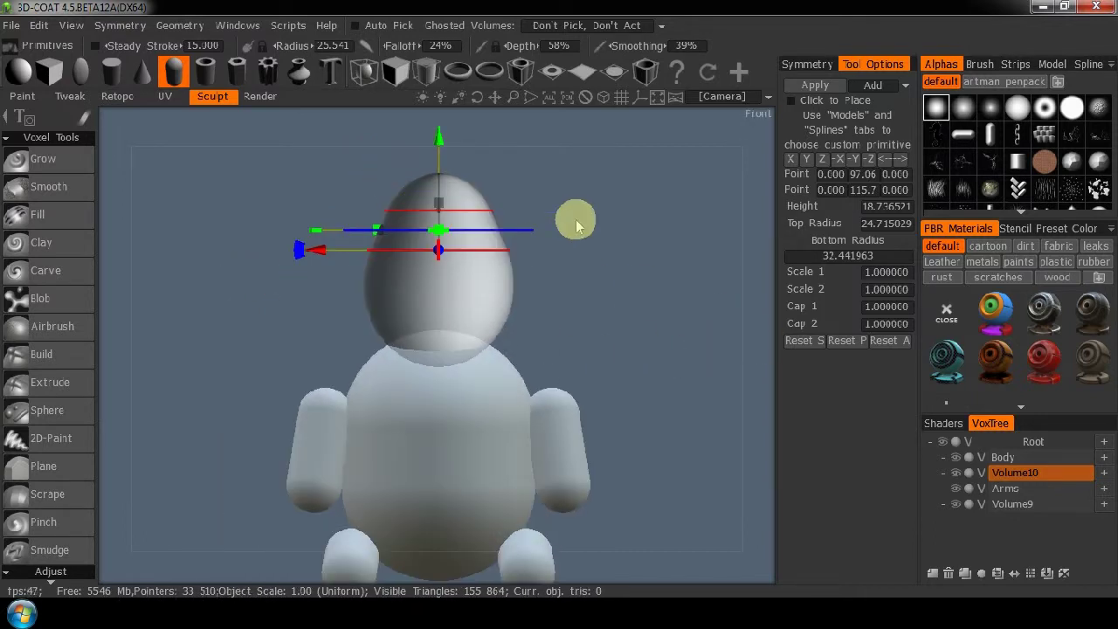
Step: Rename the new volume as Head, try applying the capsule to it, and undo that application
double_click(1018, 472)
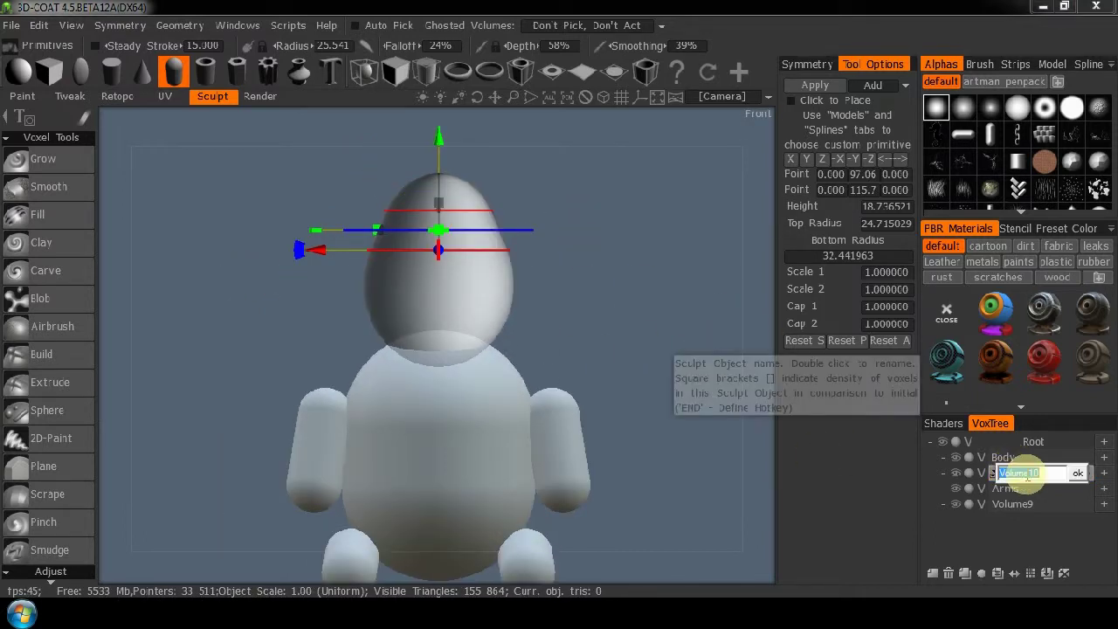
click(1092, 473)
click(815, 85)
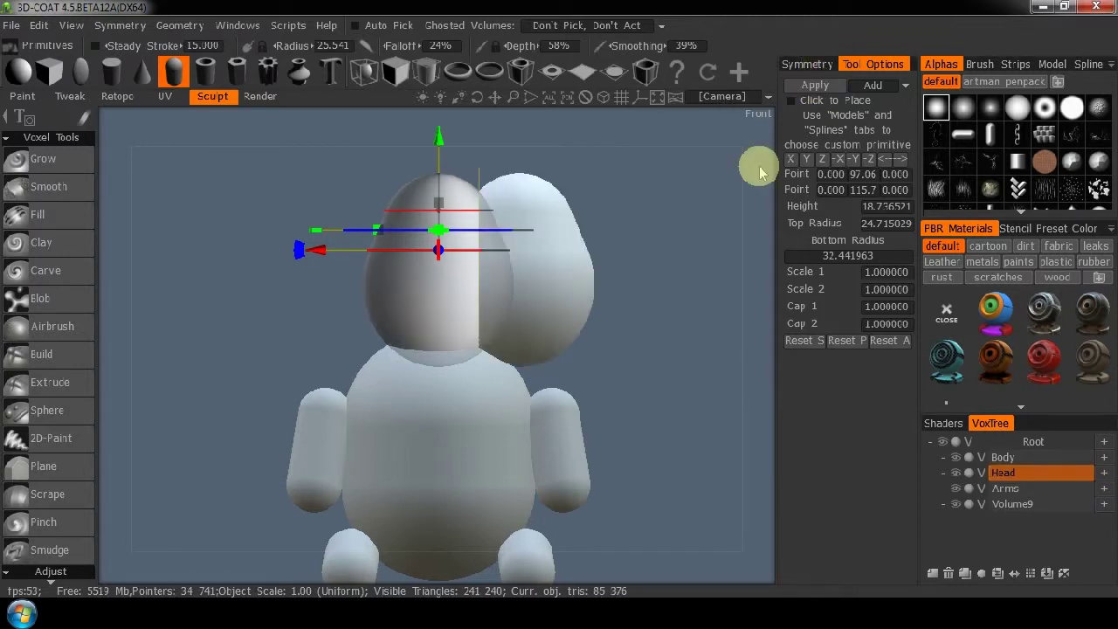
drag(316, 250, 165, 245)
key(ctrl+z)
Step: Check that X-axis symmetry is enabled and apply the capsule to the Head volume
click(807, 64)
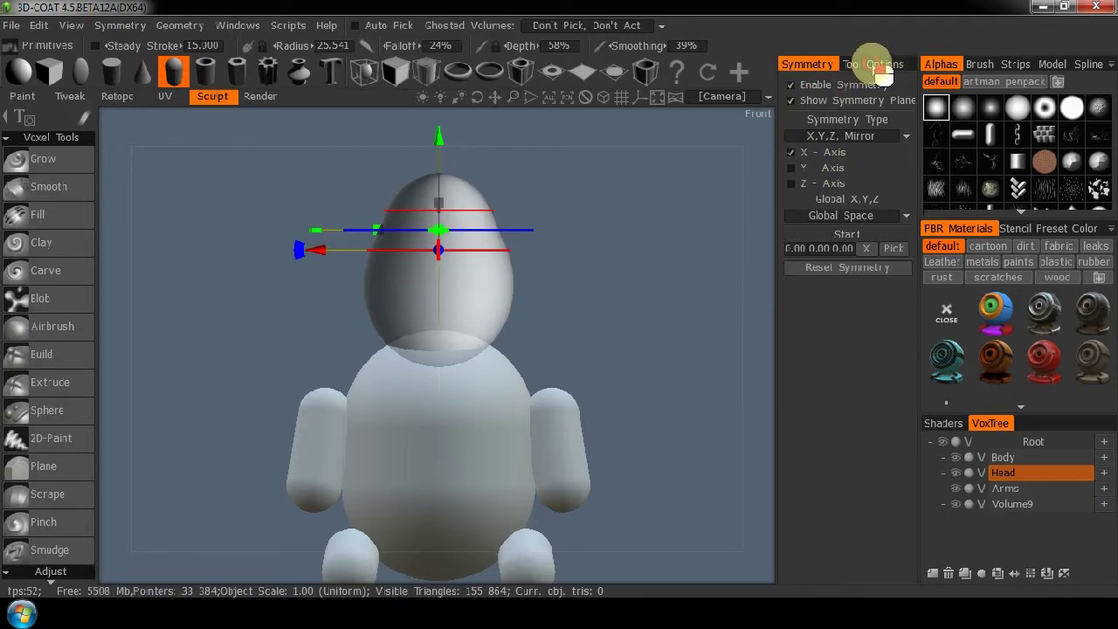
click(873, 64)
scroll(50, 472, down, 3)
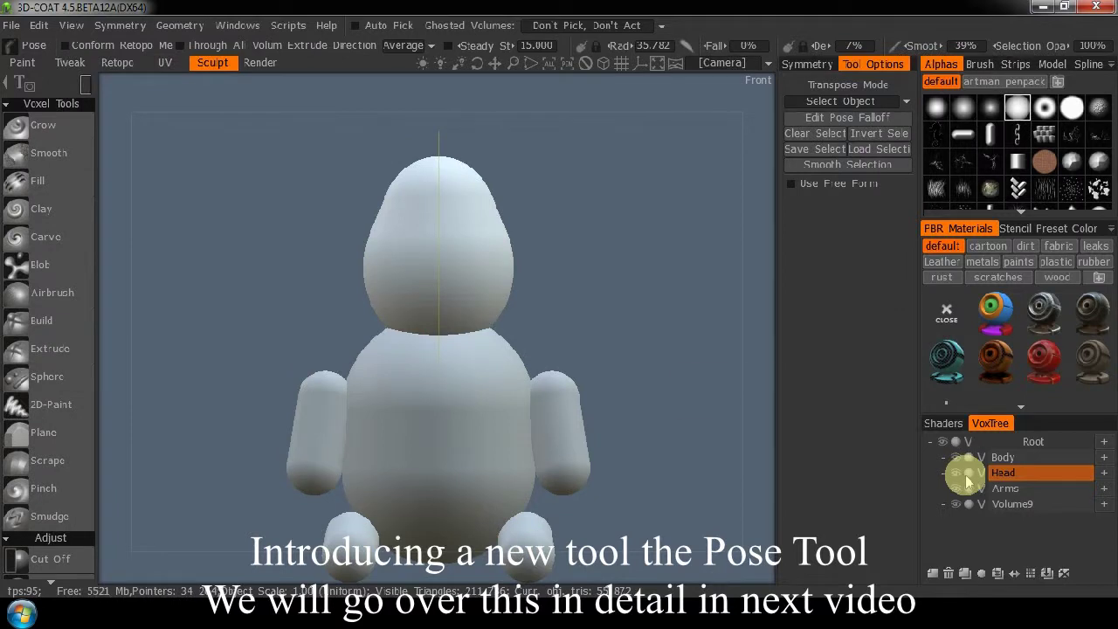
Step: Isolate the Head volume and select its lower end with the Pose tool
alt+click(955, 472)
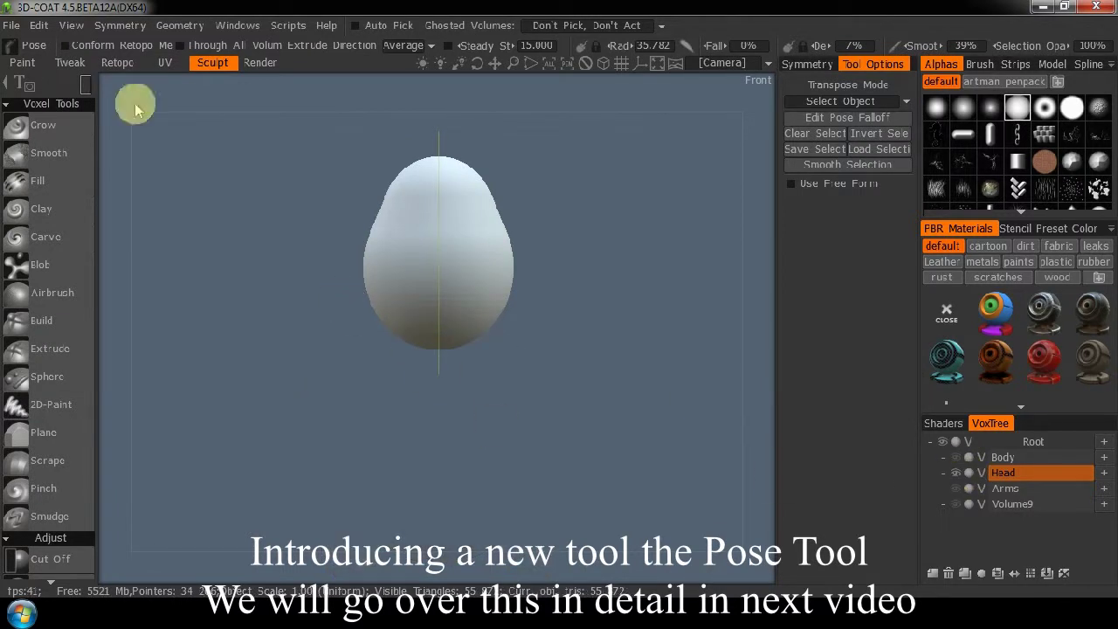
drag(345, 324, 331, 288)
key(ctrl+z)
drag(564, 307, 555, 307)
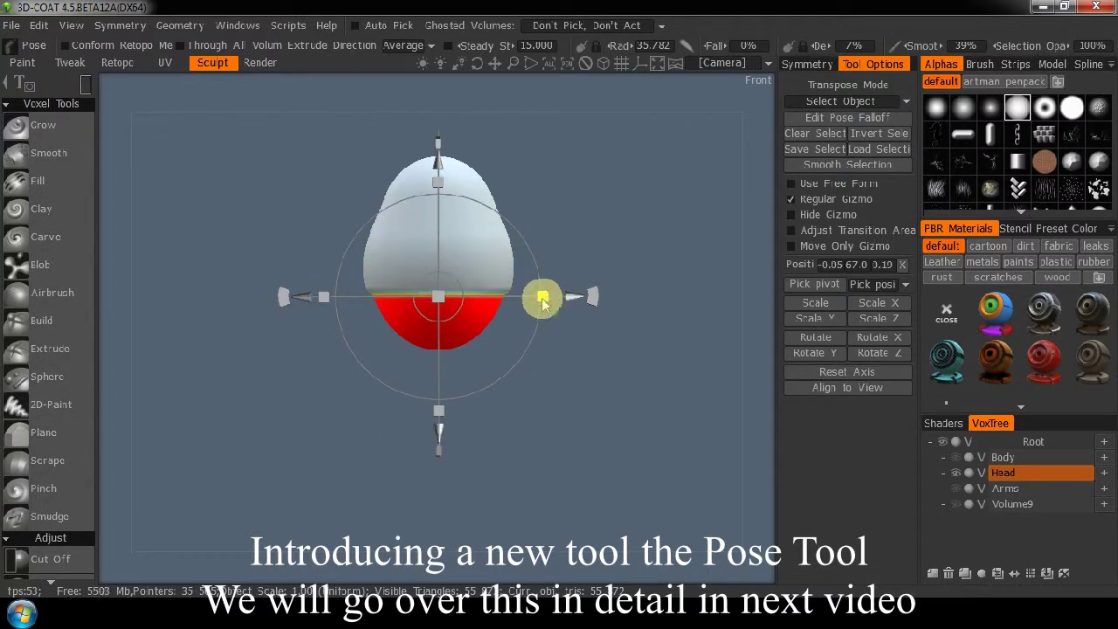
Step: Narrow the selected lower end of the head, stretch it down as a neck, and show the other volumes again
drag(440, 298, 449, 298)
drag(437, 297, 435, 302)
key(ctrl+z)
drag(548, 298, 548, 297)
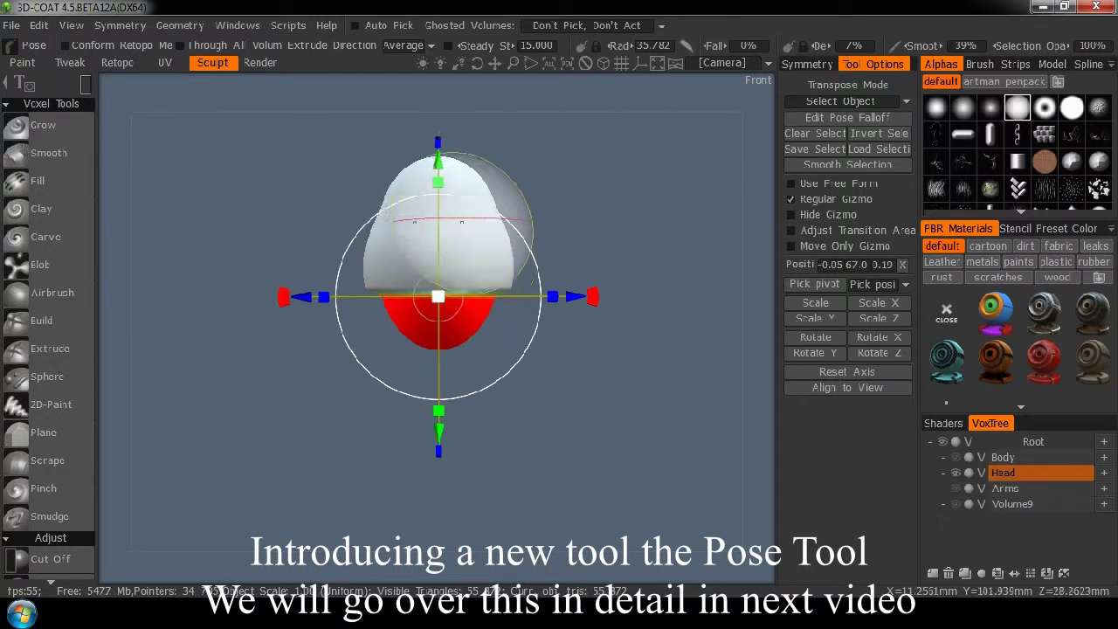
click(953, 476)
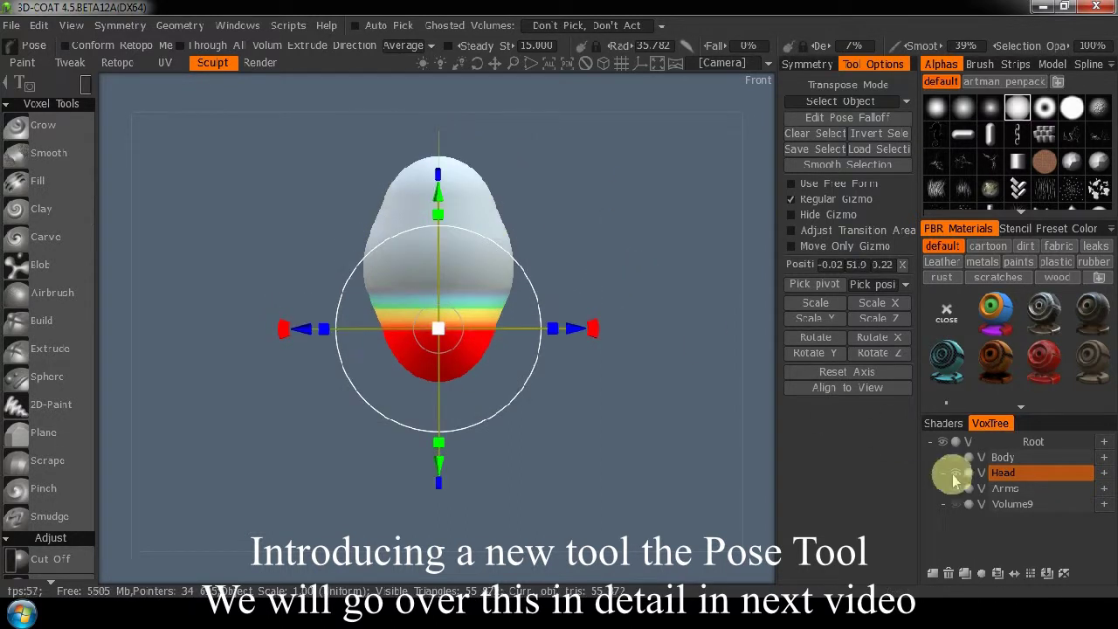
Step: Return to the capsule primitive, reset its position and radii, and raise it into the head
drag(743, 427, 581, 430)
mouse_move(404, 331)
mouse_down()
mouse_move(423, 326)
mouse_move(413, 330)
mouse_up()
drag(118, 392, 218, 386)
click(677, 276)
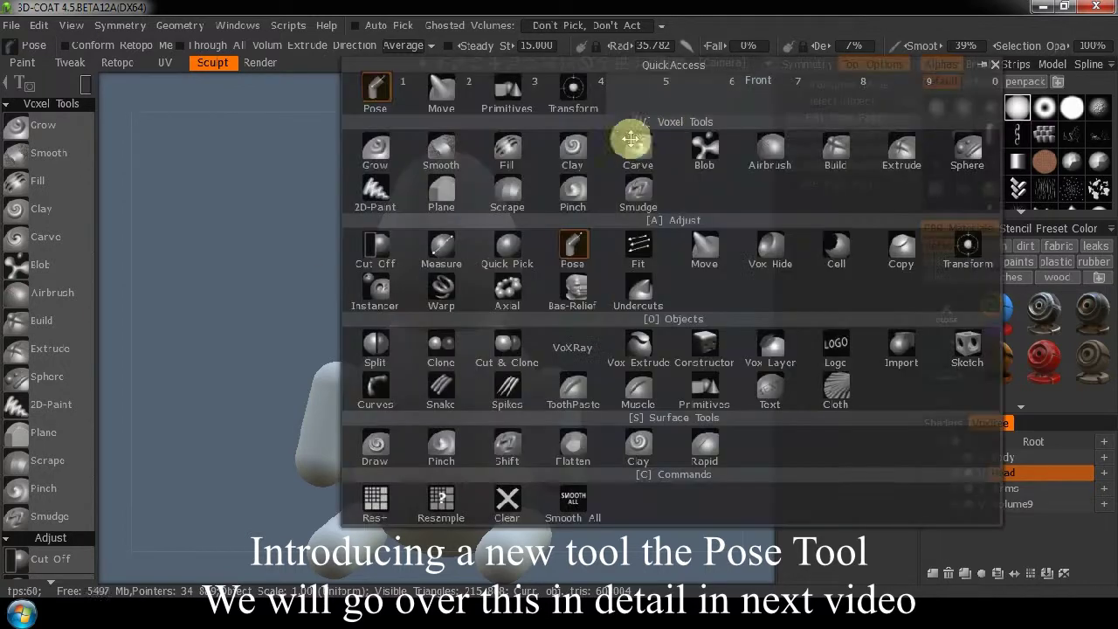
key(space)
click(514, 85)
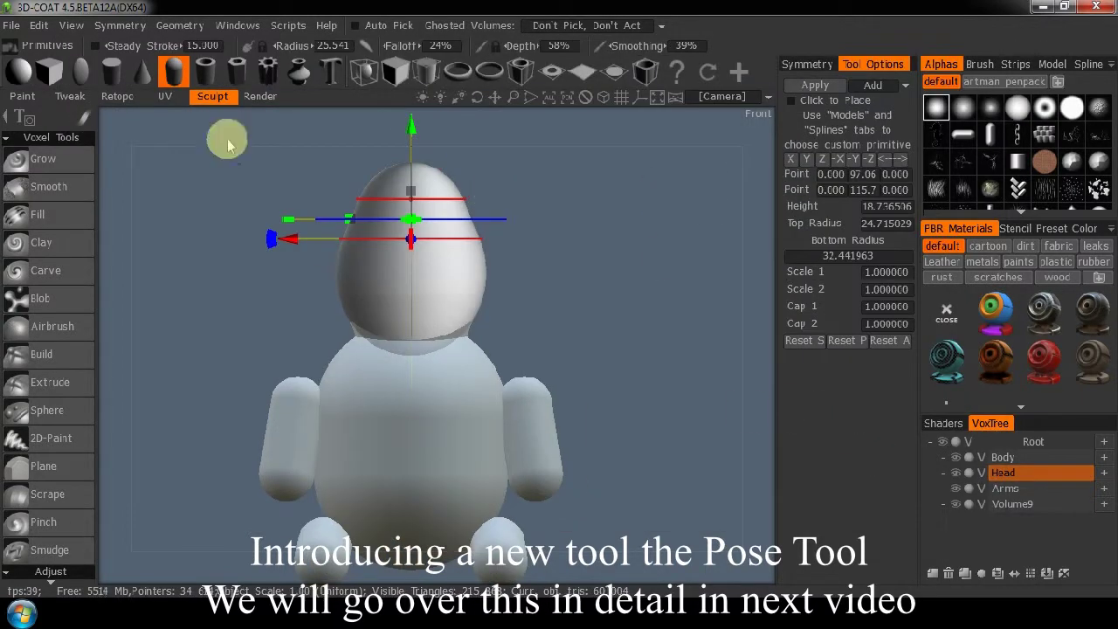
click(842, 341)
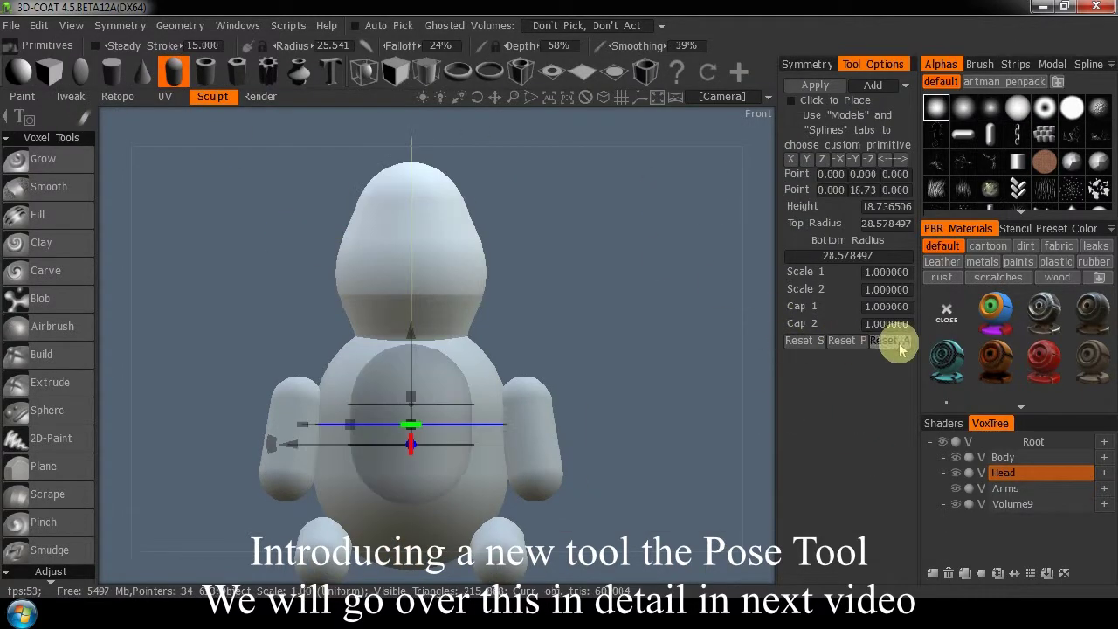
click(407, 137)
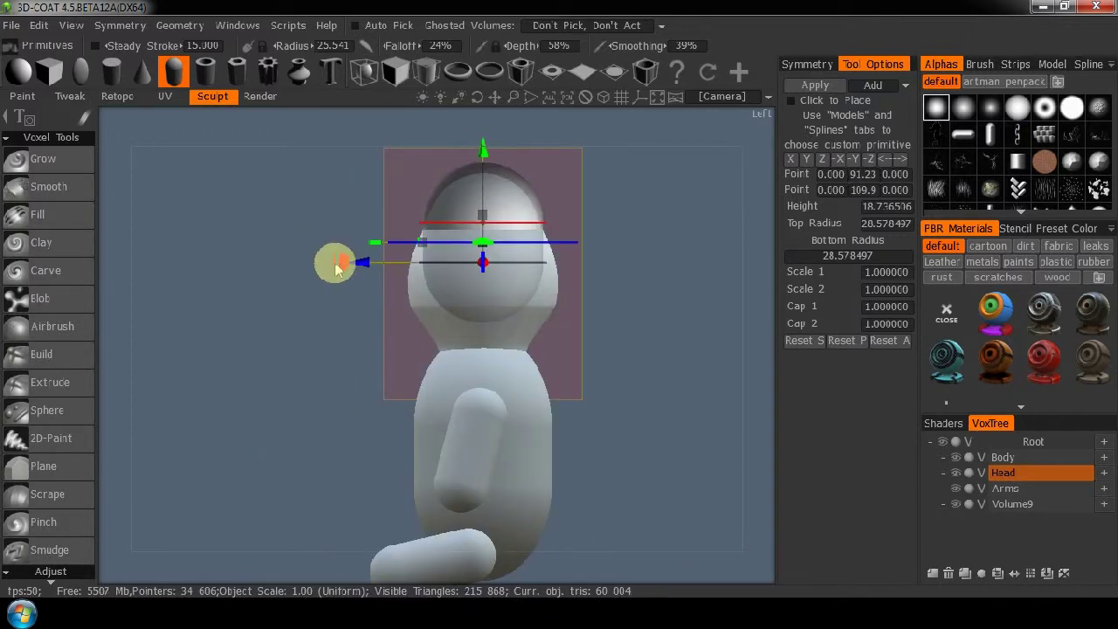
Step: Rotate the capsule about 90 degrees so it points forward from the face with a slight downward tilt
click(367, 332)
text(90)
key(Return)
click(544, 229)
text(90)
key(Return)
drag(545, 229, 353, 350)
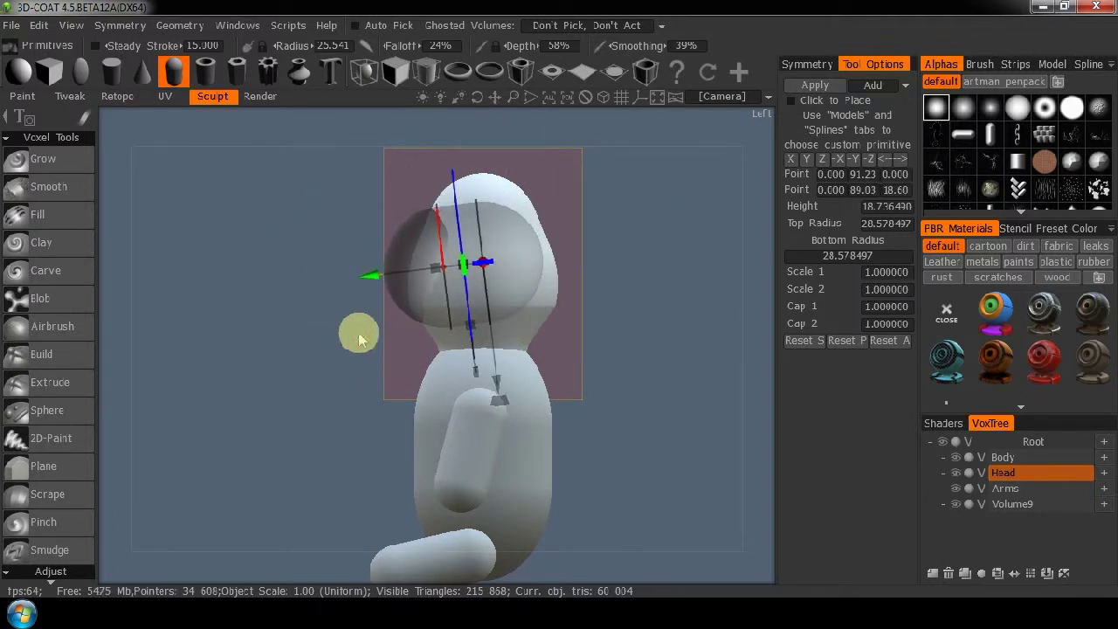
Step: Shrink the capsule to a radius of about 16.2 and move it forward on the face as a nose
drag(453, 197, 460, 231)
drag(374, 278, 328, 286)
drag(215, 393, 457, 339)
drag(699, 348, 445, 340)
click(932, 574)
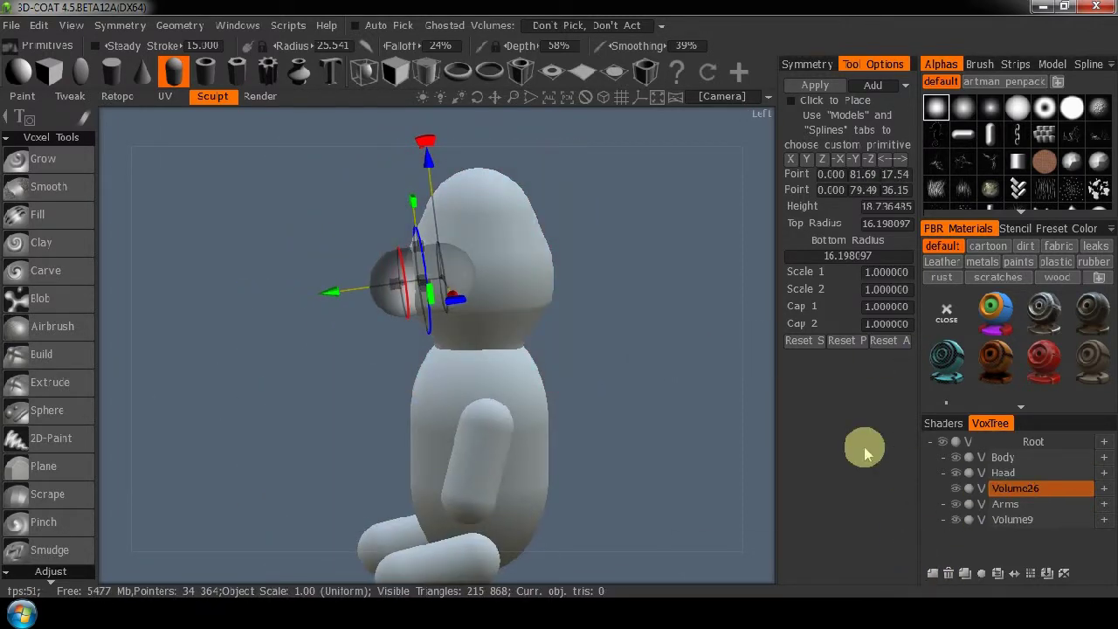
key(s)
double_click(1013, 489)
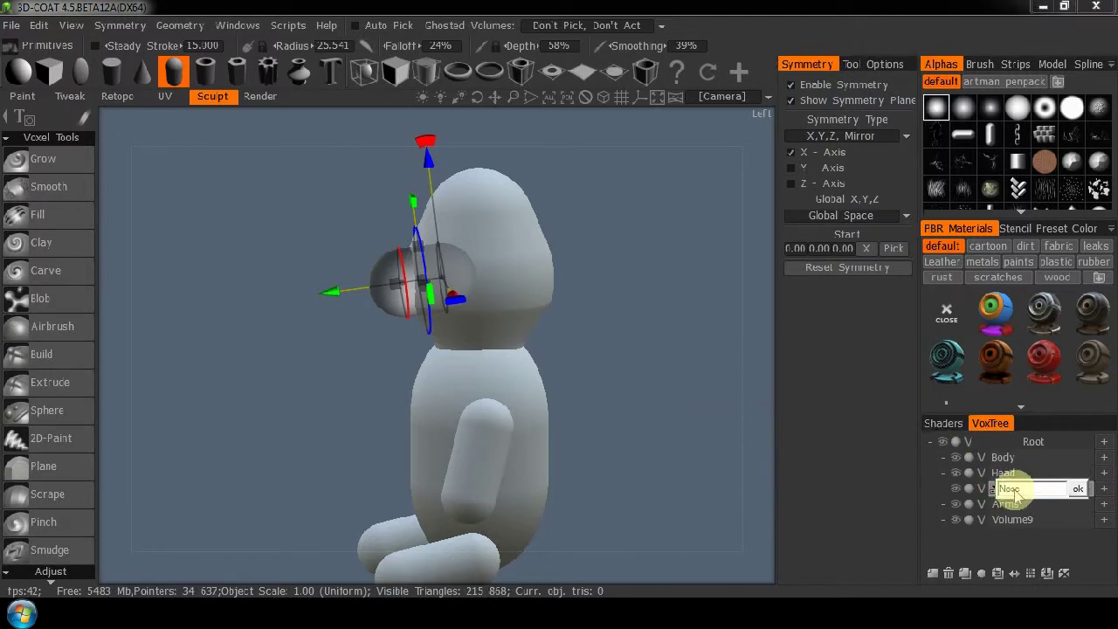
key(Return)
click(932, 574)
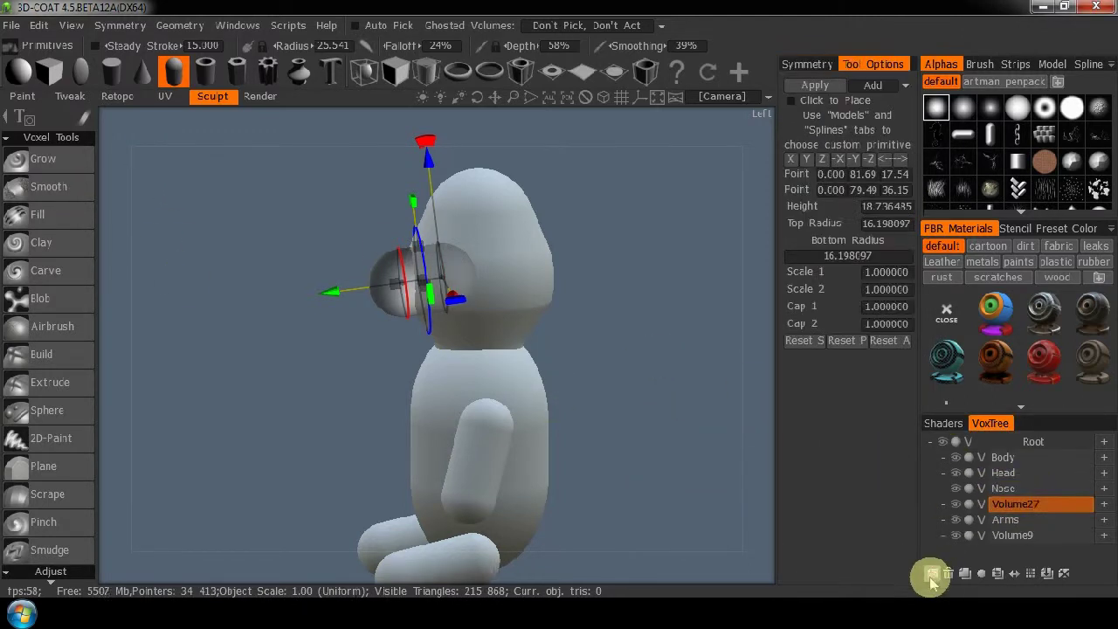
click(18, 73)
key(KP_2)
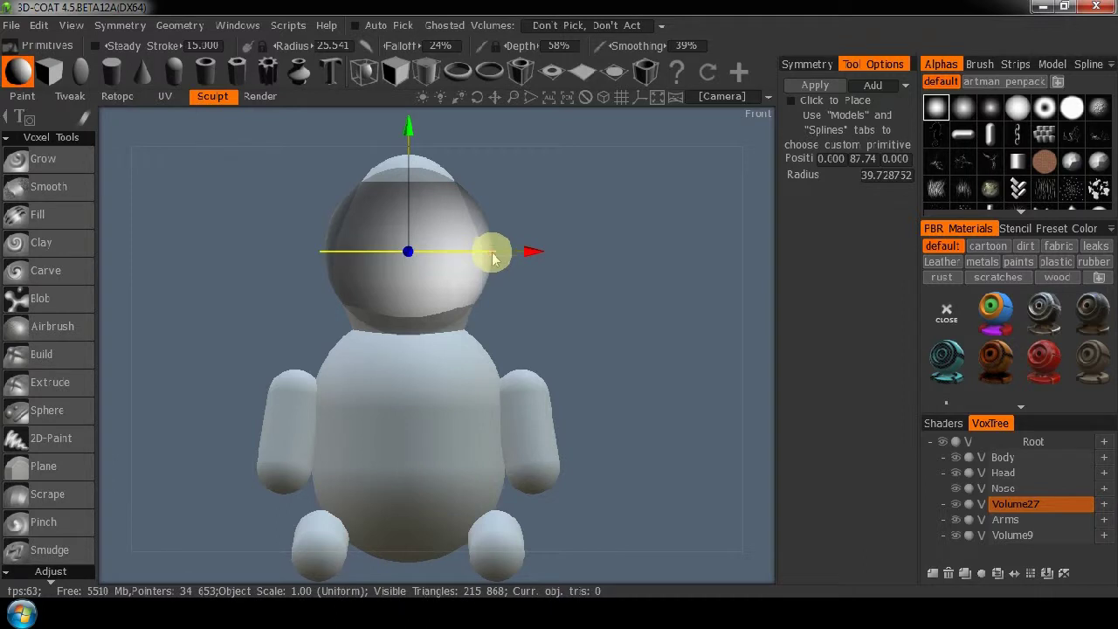
drag(495, 252, 437, 248)
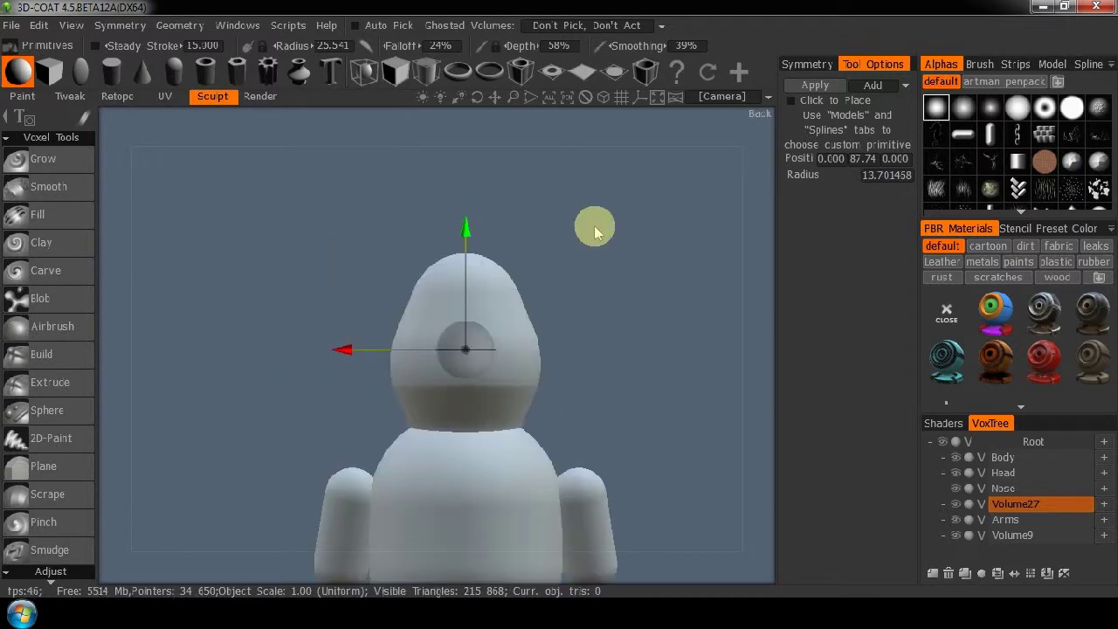
click(817, 86)
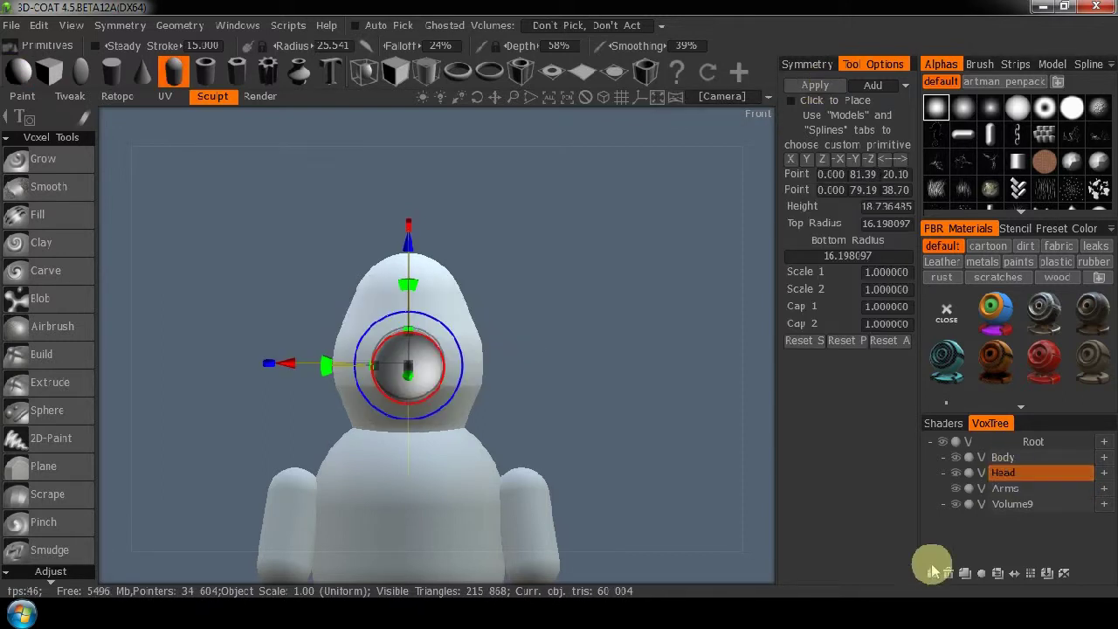
Step: Add a new volume, apply the nose capsule to it, and rename the volume as Nose
click(932, 573)
click(822, 86)
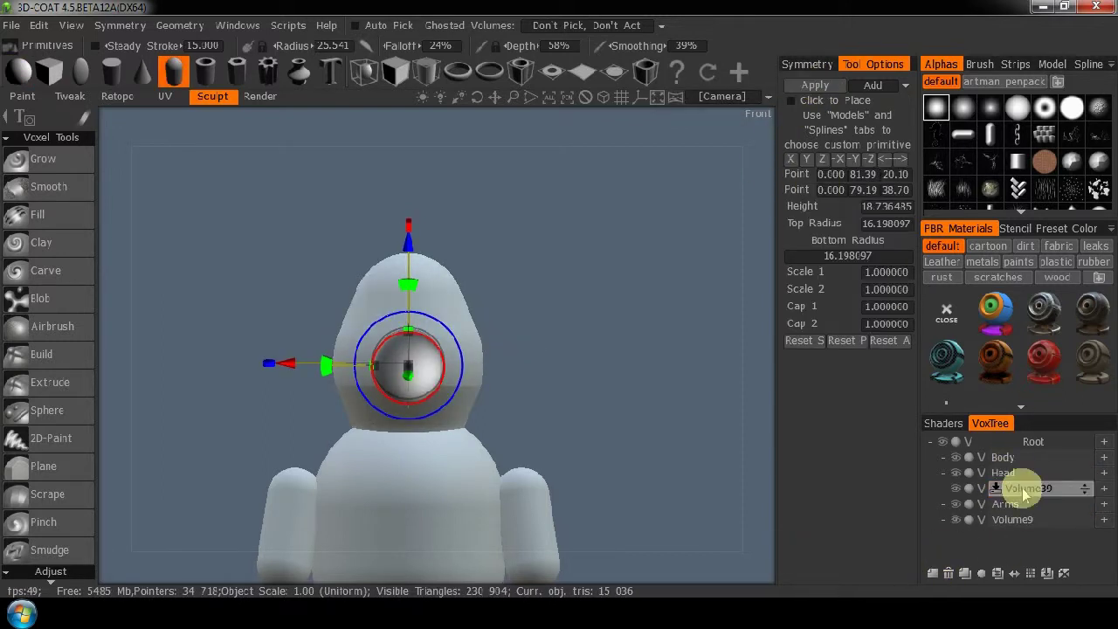
double_click(1023, 489)
text(Nose)
key(Return)
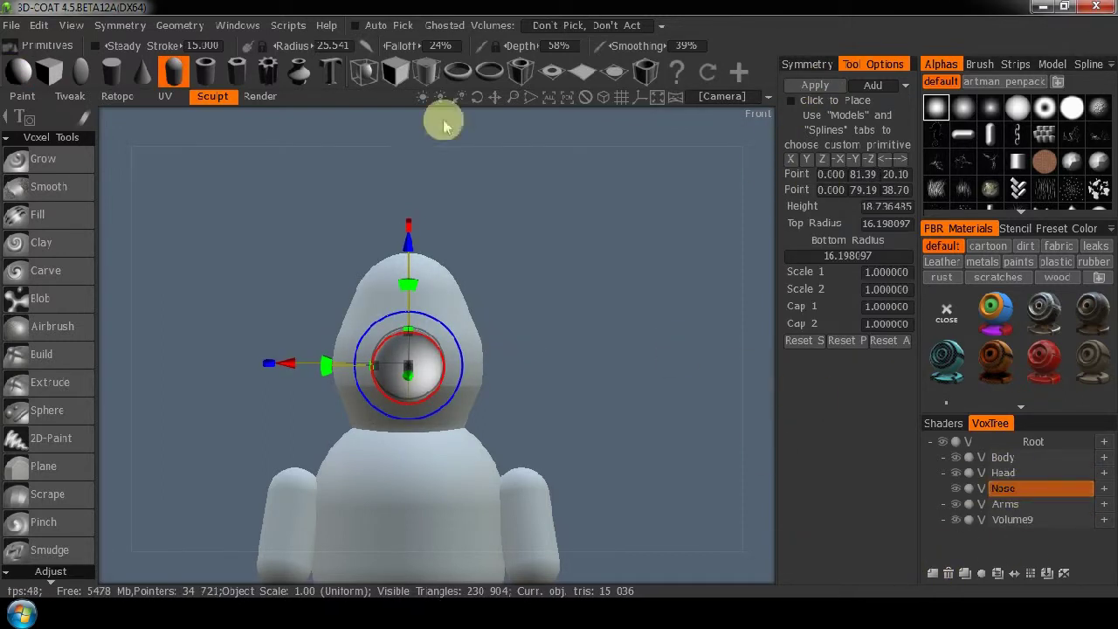
Step: Add another volume and rename it as Ears
click(932, 572)
key(s)
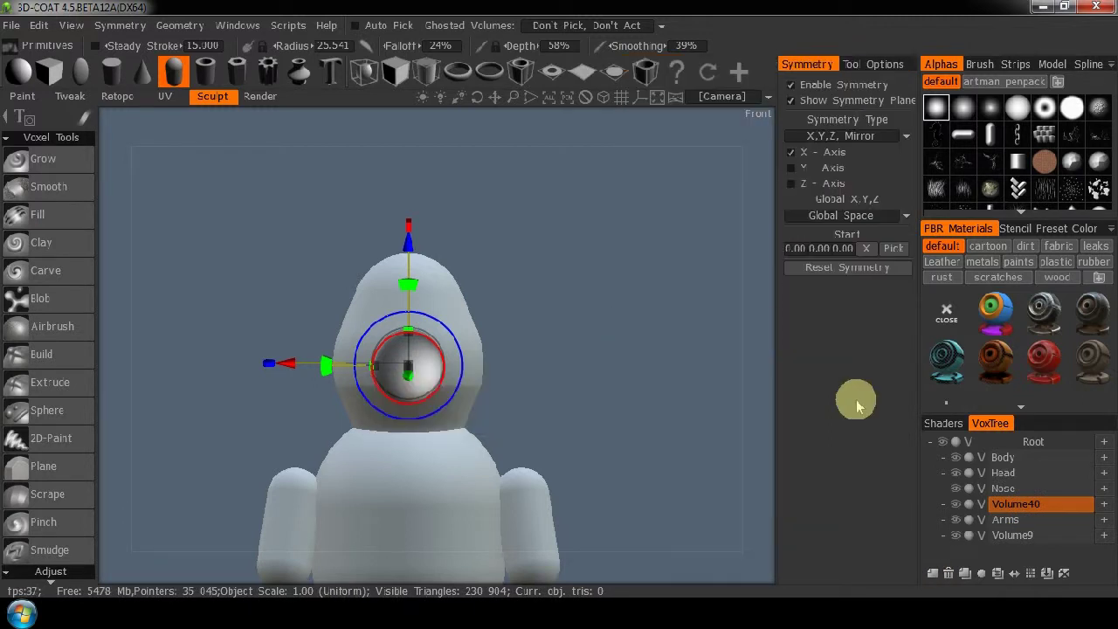
double_click(1028, 506)
text(Ears)
key(Return)
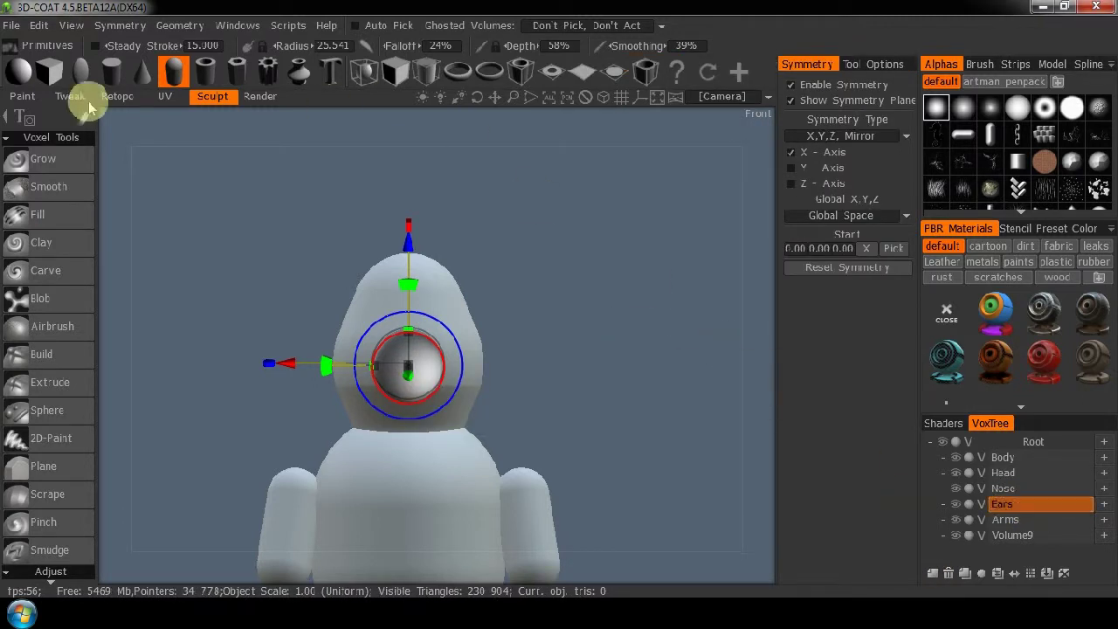
Step: Place a sphere of about 16.5 radius beside the top of the head and apply it as a mirrored pair of ears
click(19, 79)
drag(406, 229, 407, 99)
alt+drag(491, 223, 441, 220)
key(KP_2)
drag(596, 296, 665, 296)
drag(541, 166, 538, 200)
drag(660, 320, 653, 318)
drag(757, 343, 791, 349)
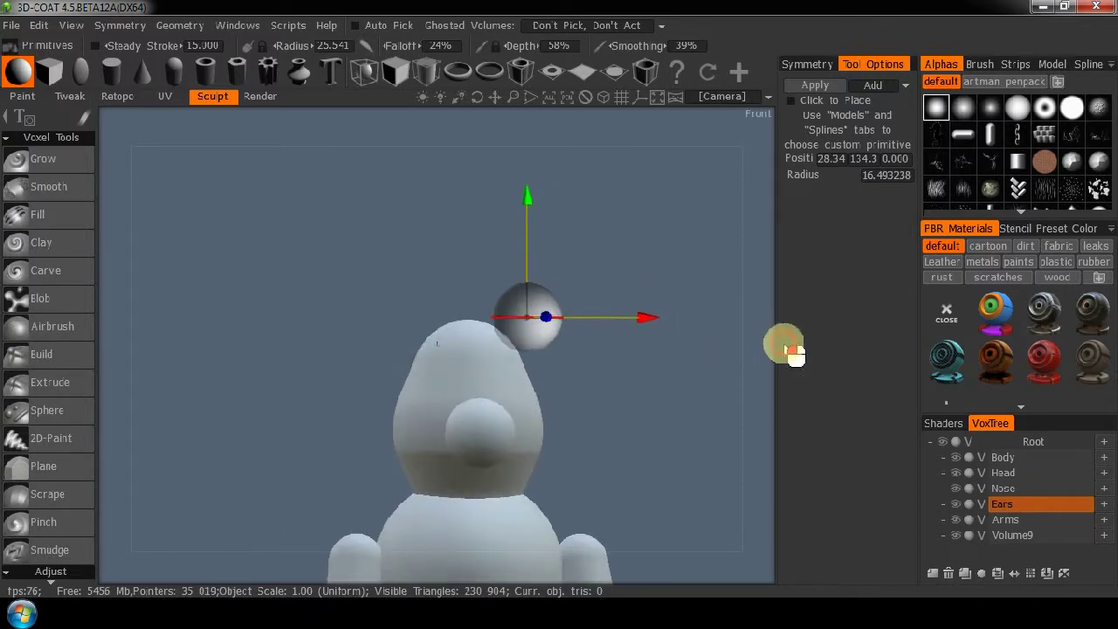
click(815, 85)
Step: Use Transform to flatten the ears from front to back, and undo a trial vertical stretch
key(space)
click(309, 114)
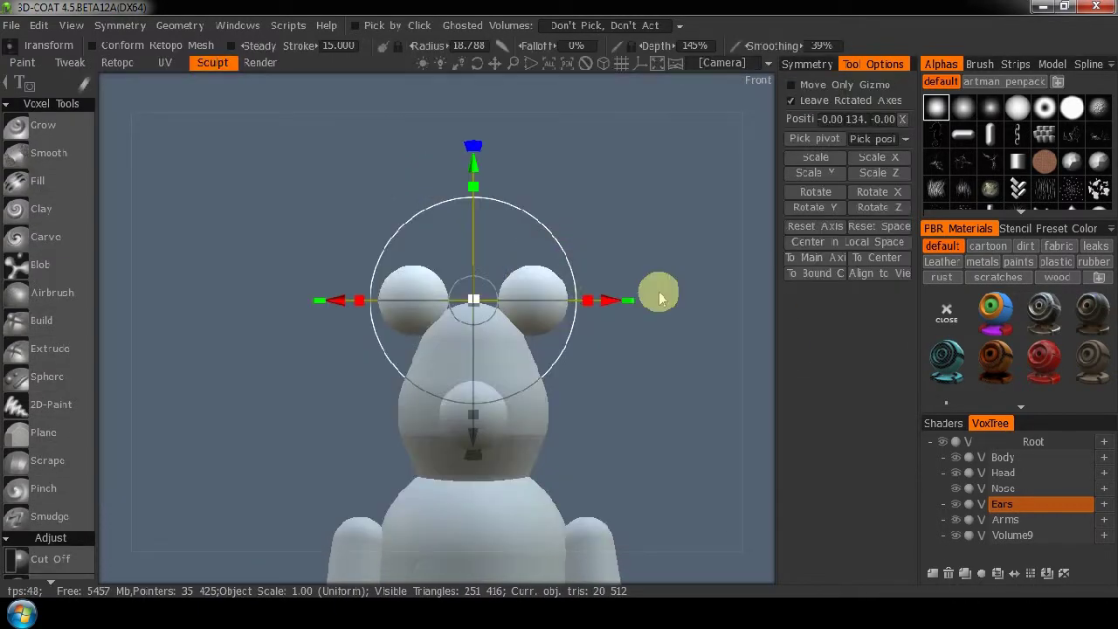
drag(556, 338, 498, 337)
key(KP_2)
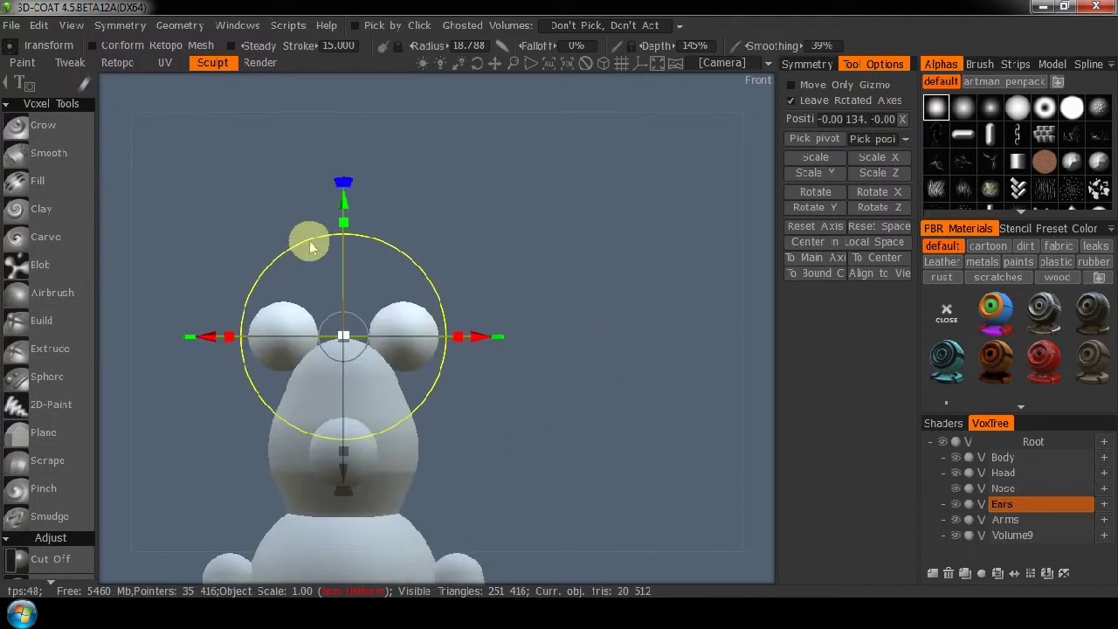
drag(342, 222, 355, 185)
key(ctrl+z)
Step: Enlarge the ears by pulling their outer edges outward with the Move tool at a radius of about 19.6
key(space)
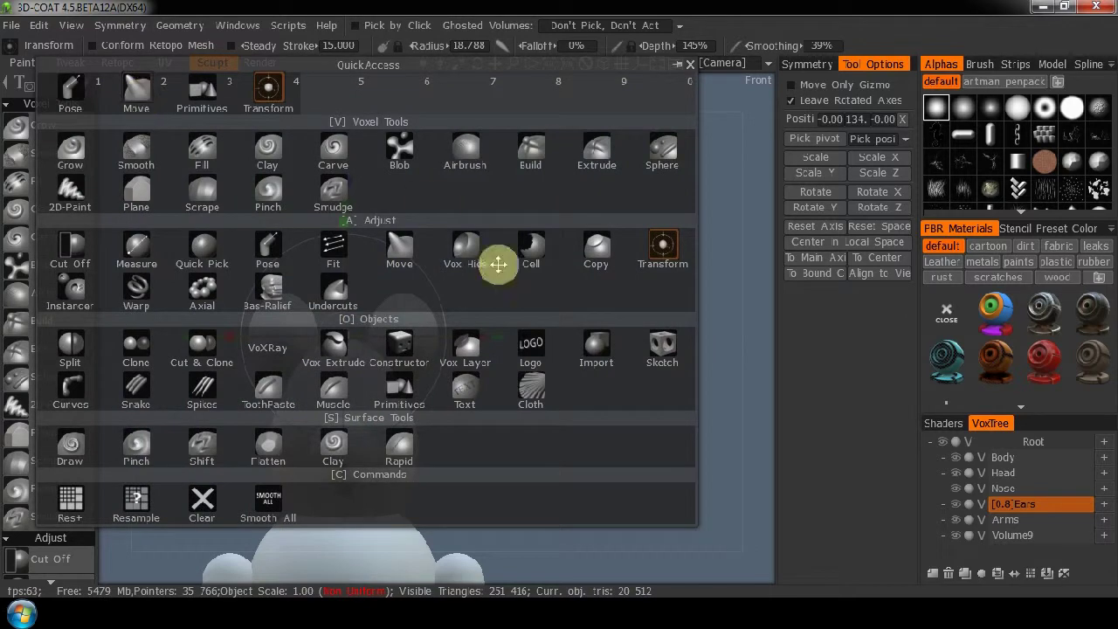
click(467, 282)
right_drag(421, 302, 434, 300)
drag(426, 310, 452, 305)
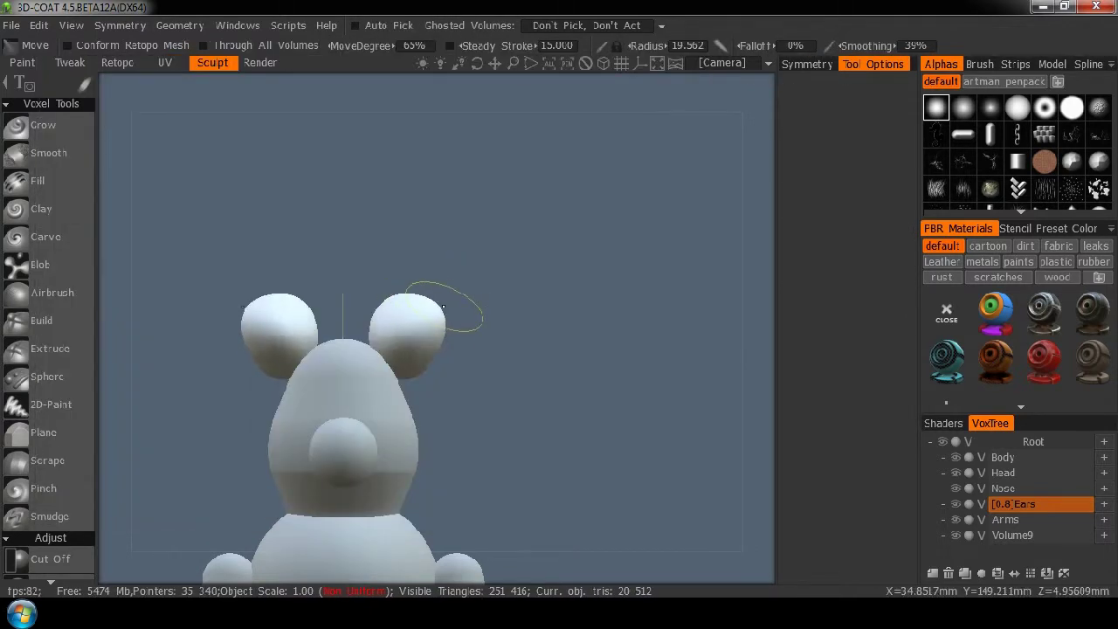
drag(430, 356, 434, 367)
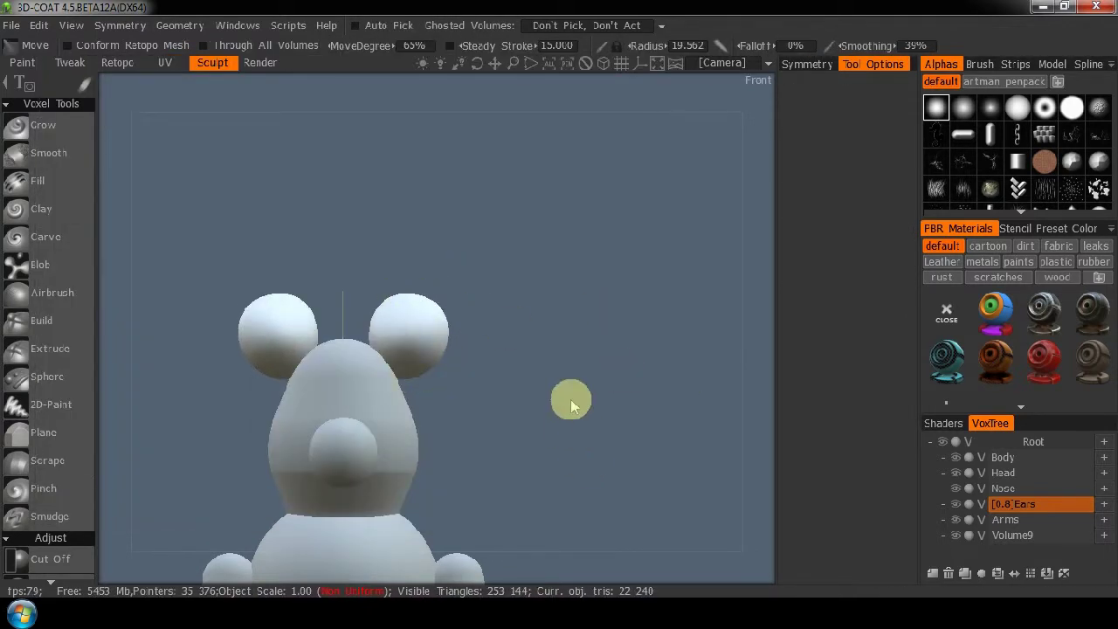
Step: Duplicate the Ears volume, shift the copy forward with Transform, and subtract it from the Ears volume to hollow out the ears
key(KP_4)
click(961, 574)
drag(595, 322, 569, 309)
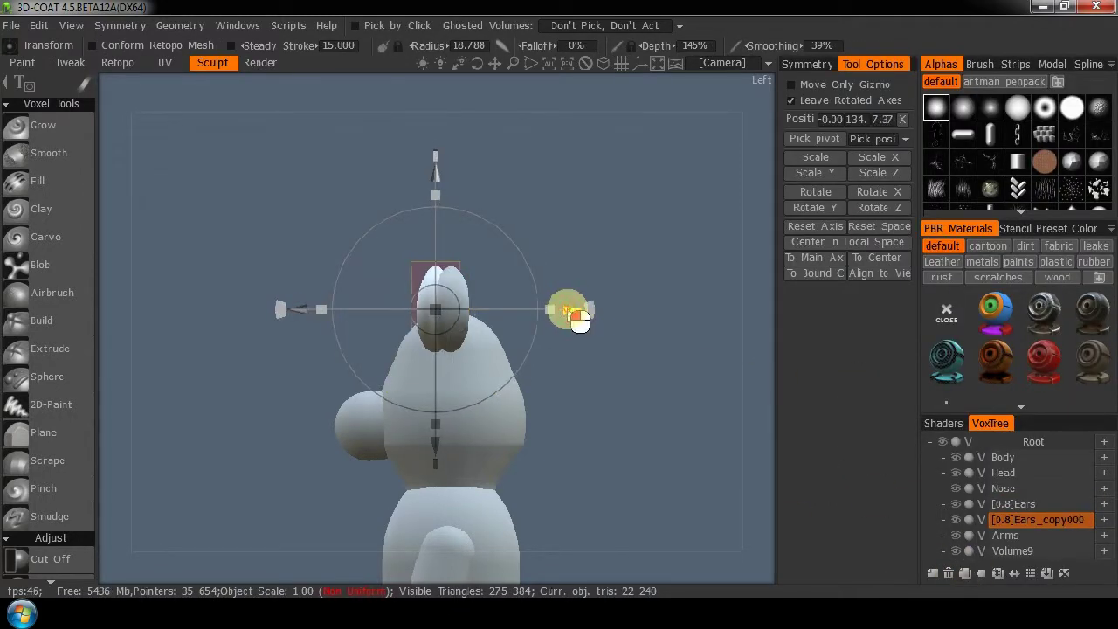
right_click(1023, 519)
mouse_move(952, 529)
click(862, 525)
drag(135, 452, 601, 328)
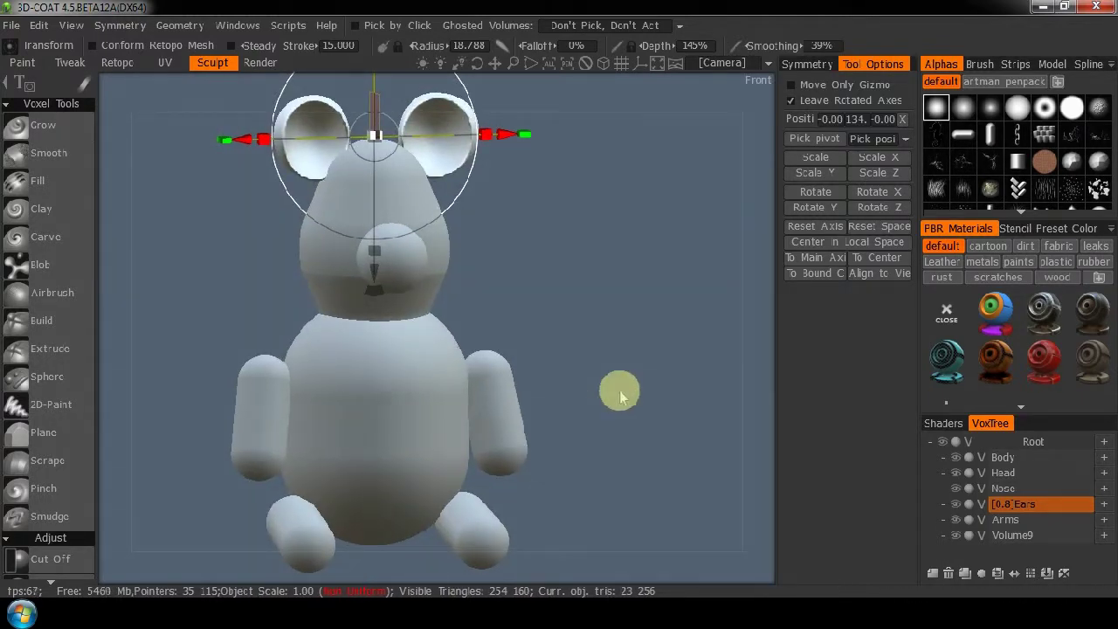
key(KP_2)
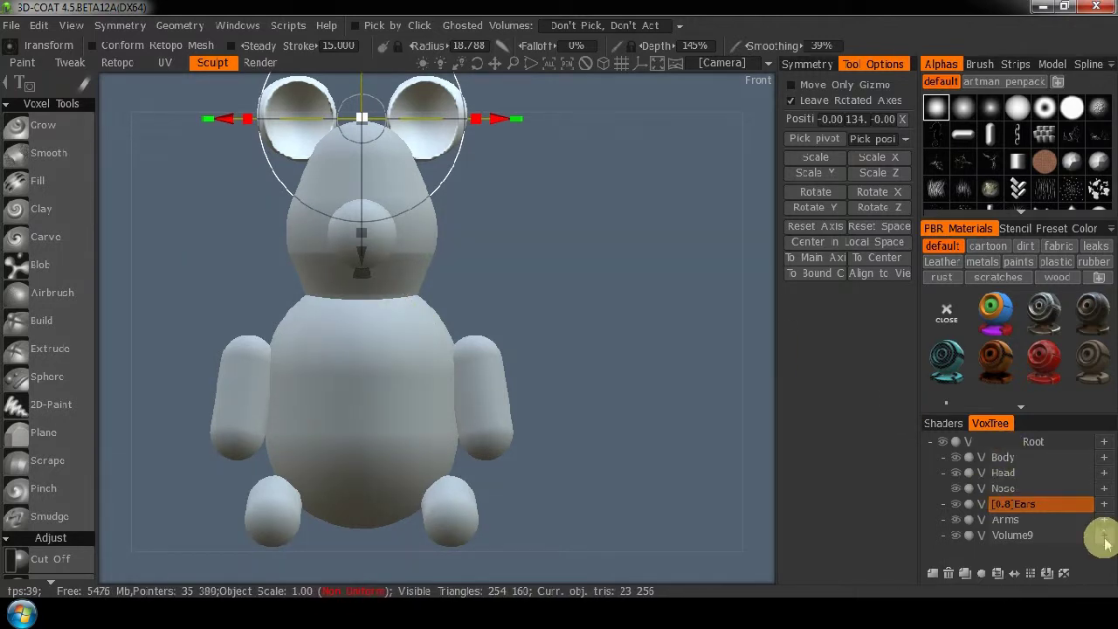
Step: Merge the legs volume, Volume9, into the Body volume
click(1019, 538)
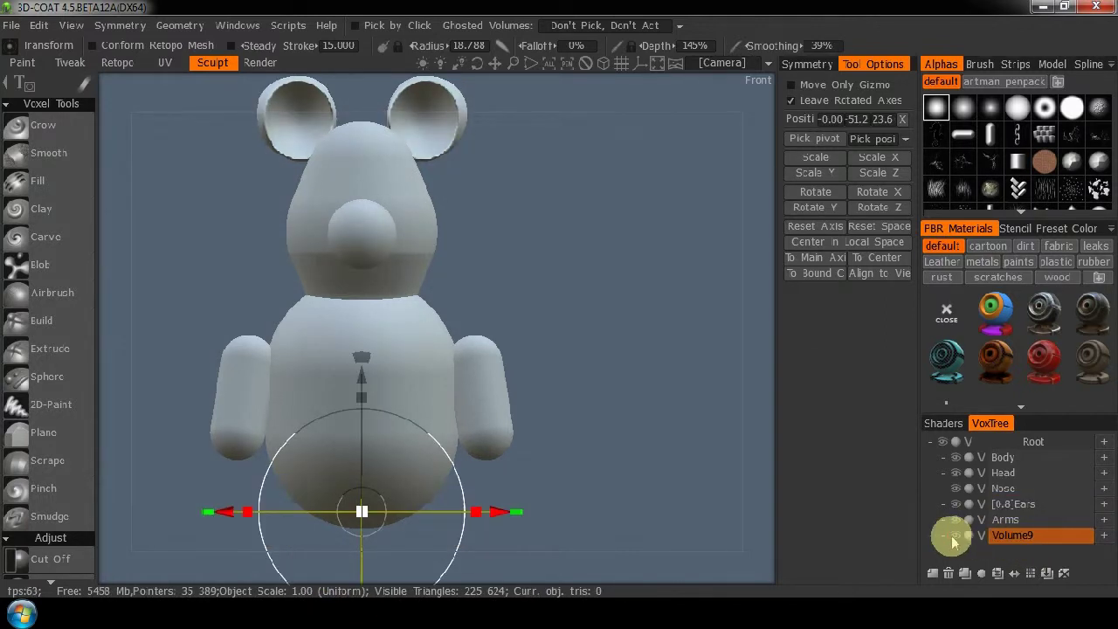
double_click(1005, 536)
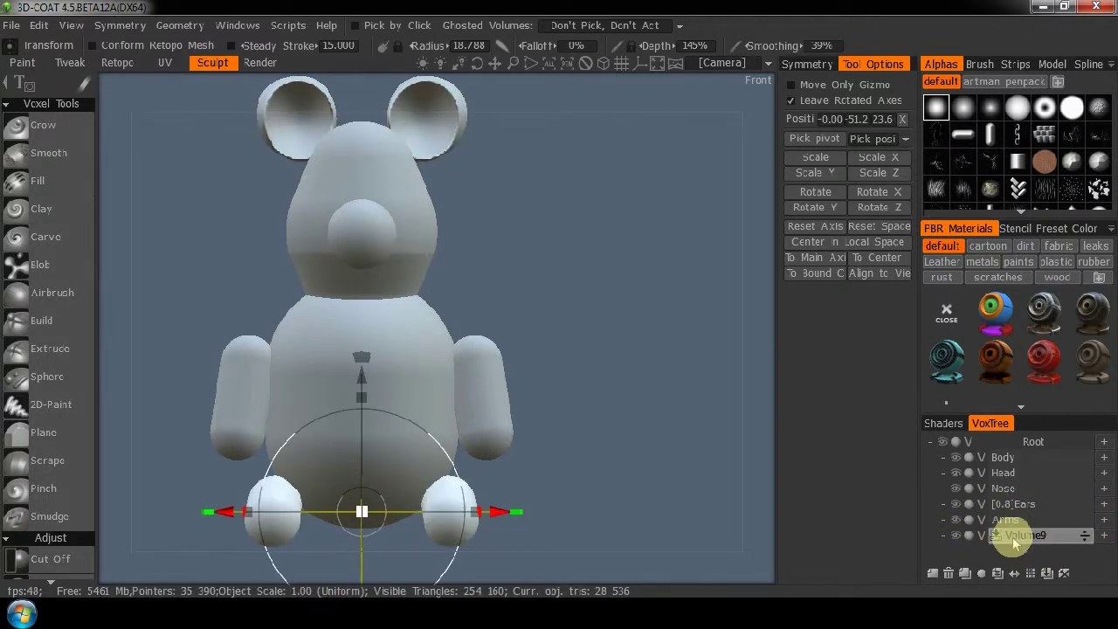
right_click(1022, 541)
mouse_move(995, 533)
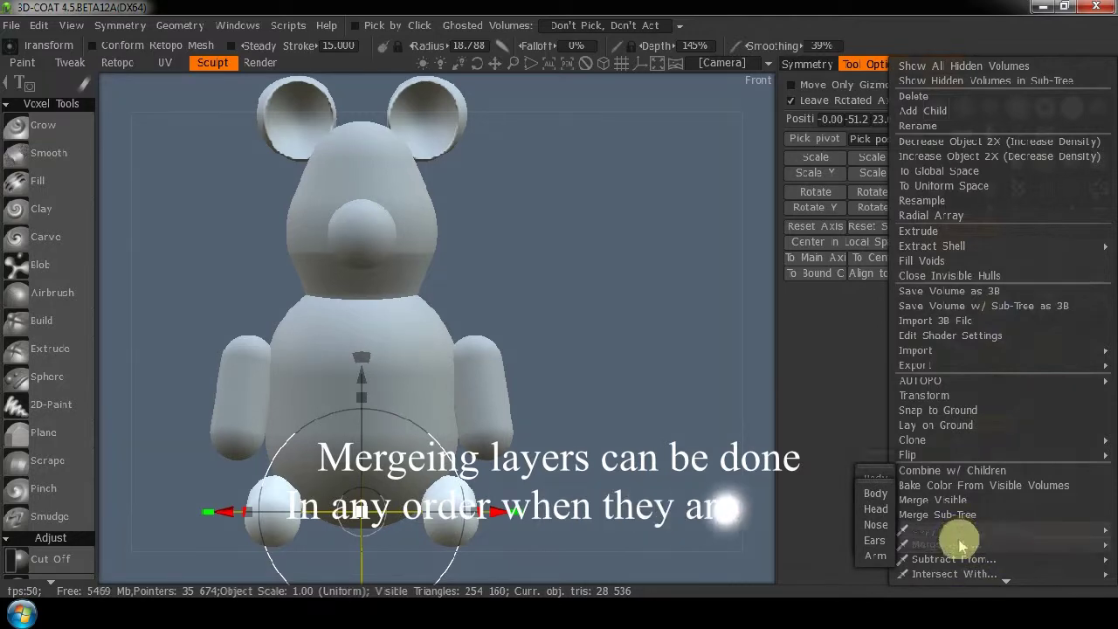
right_click(1007, 538)
mouse_move(948, 530)
click(881, 478)
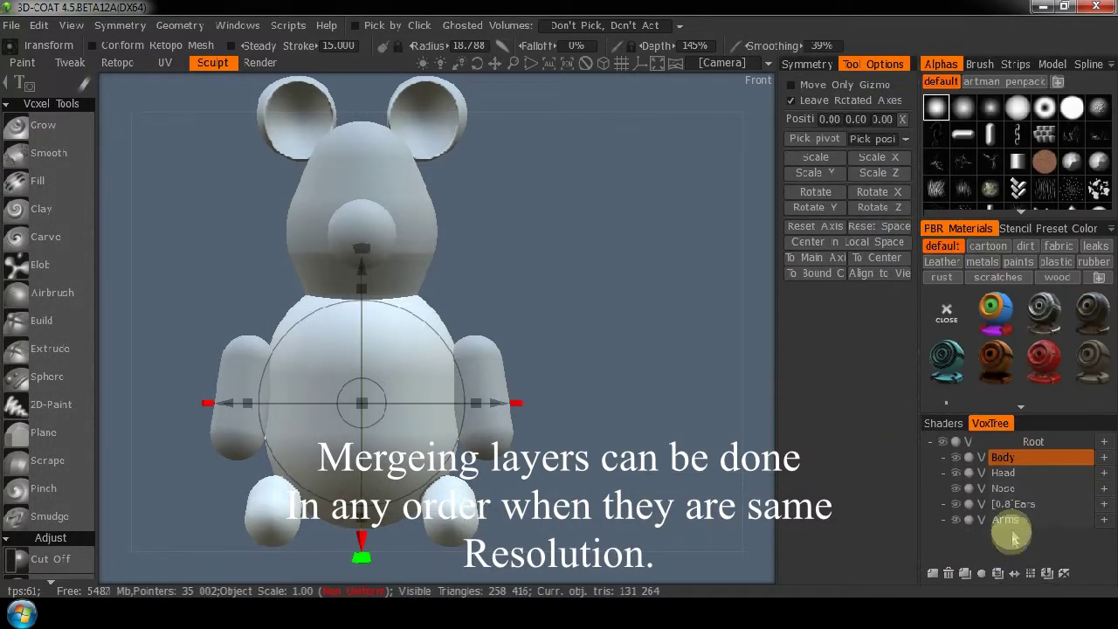
Step: Merge the Arms volume and the Ears volume into the Body volume
right_click(1005, 524)
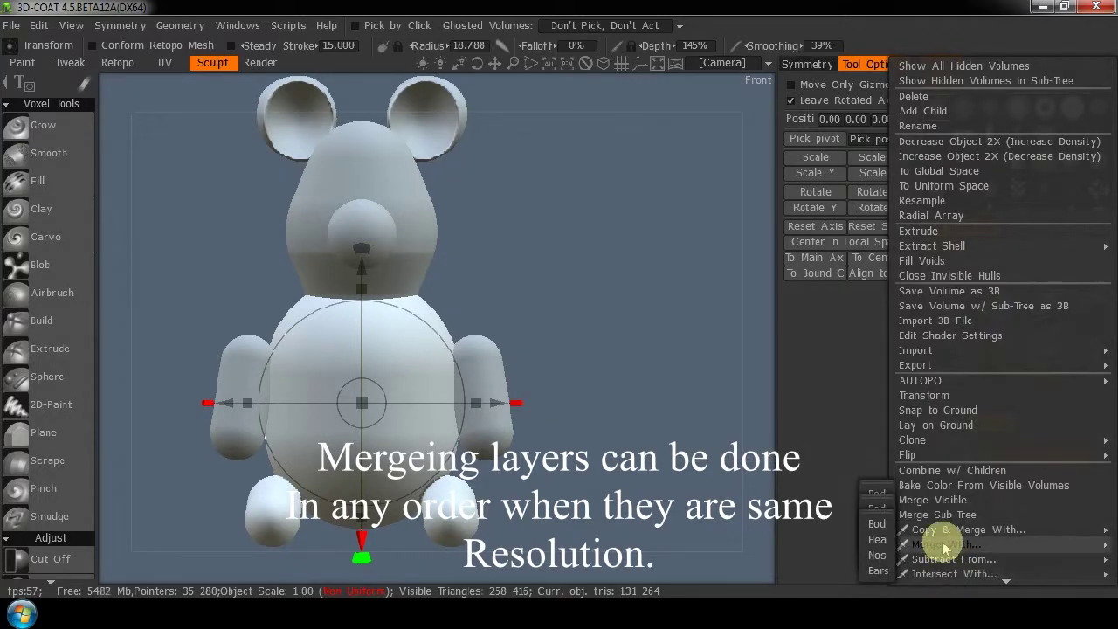
click(873, 498)
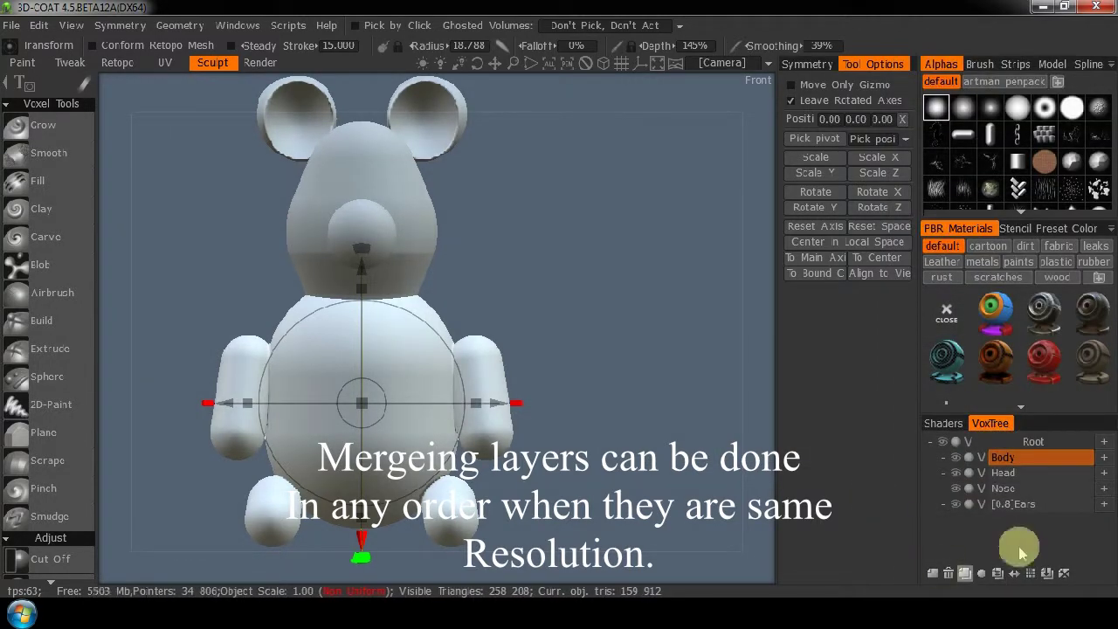
right_click(1027, 499)
mouse_move(935, 544)
click(877, 512)
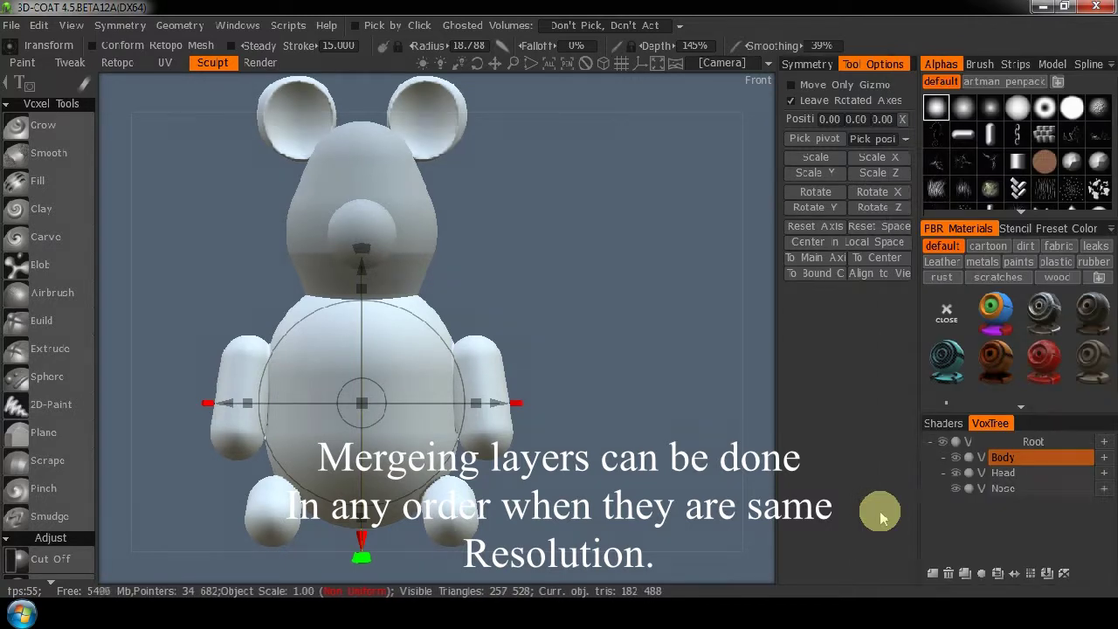
Step: Merge the Nose volume and the Head volume into the Body volume
right_click(1004, 489)
mouse_move(939, 559)
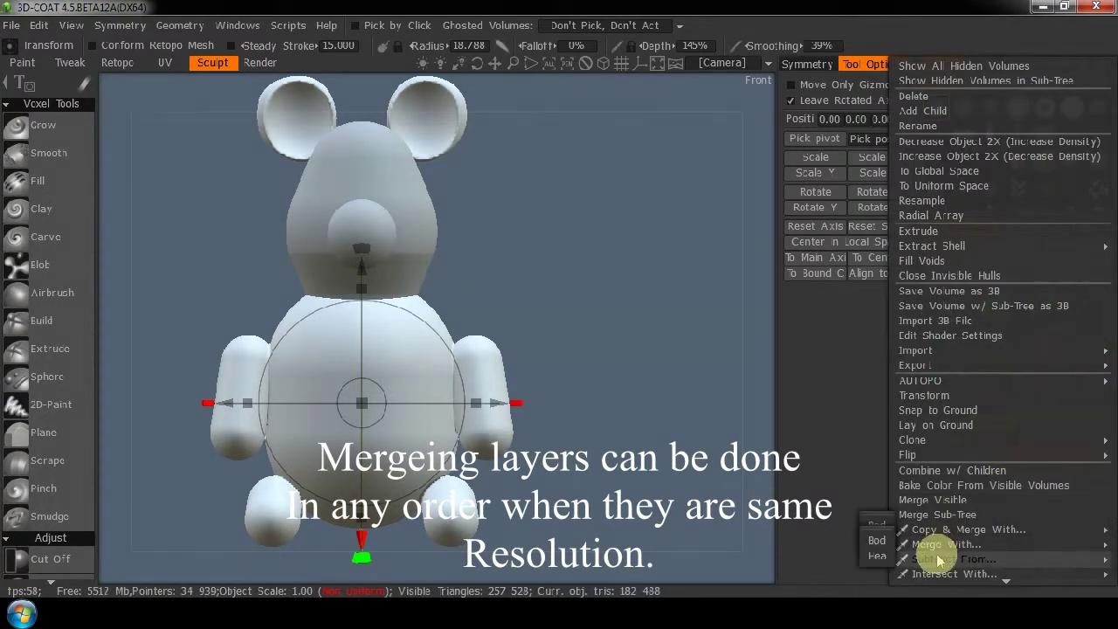
click(877, 524)
right_click(1013, 474)
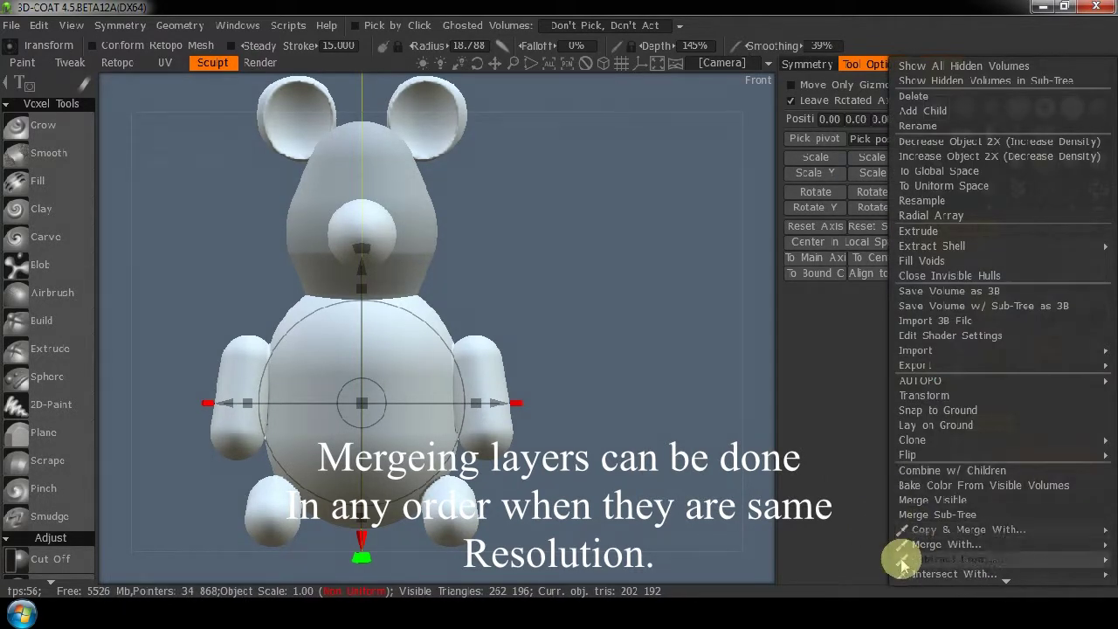
click(878, 546)
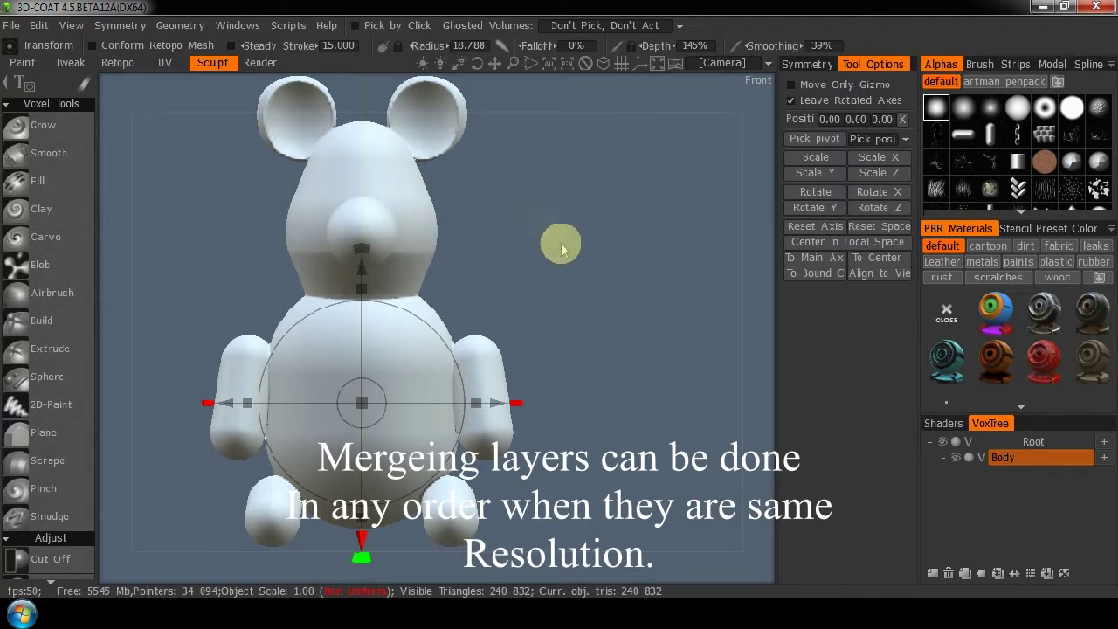
Step: Fill the creases where the arms meet the body, front and back, with the Fill tool at 82% depth and a radius of about 12.9
drag(756, 339, 638, 353)
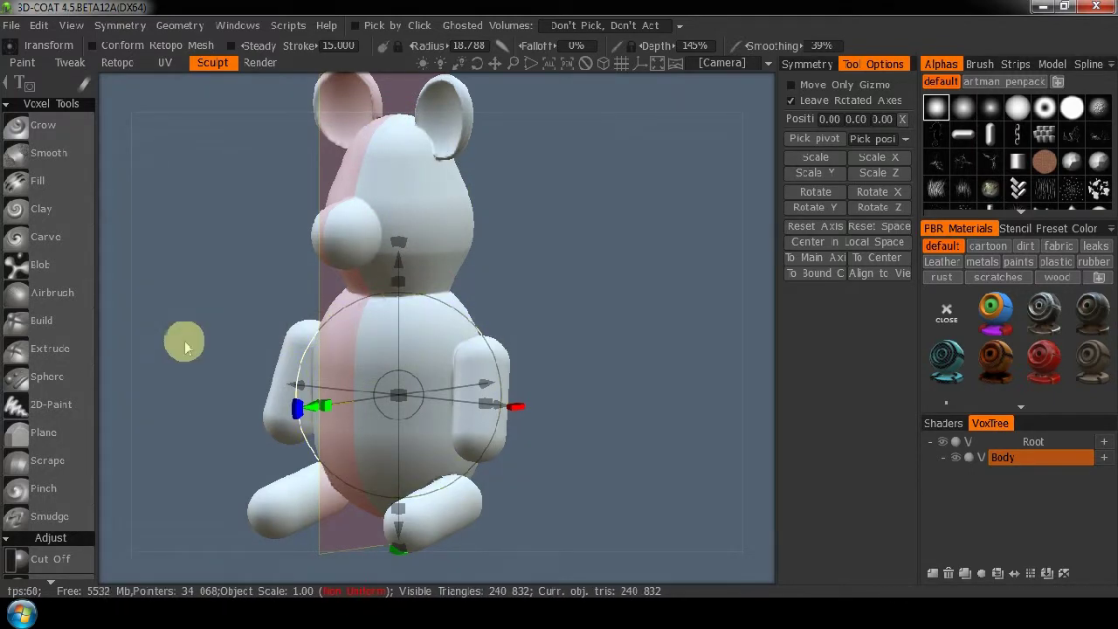
right_drag(118, 354, 263, 354)
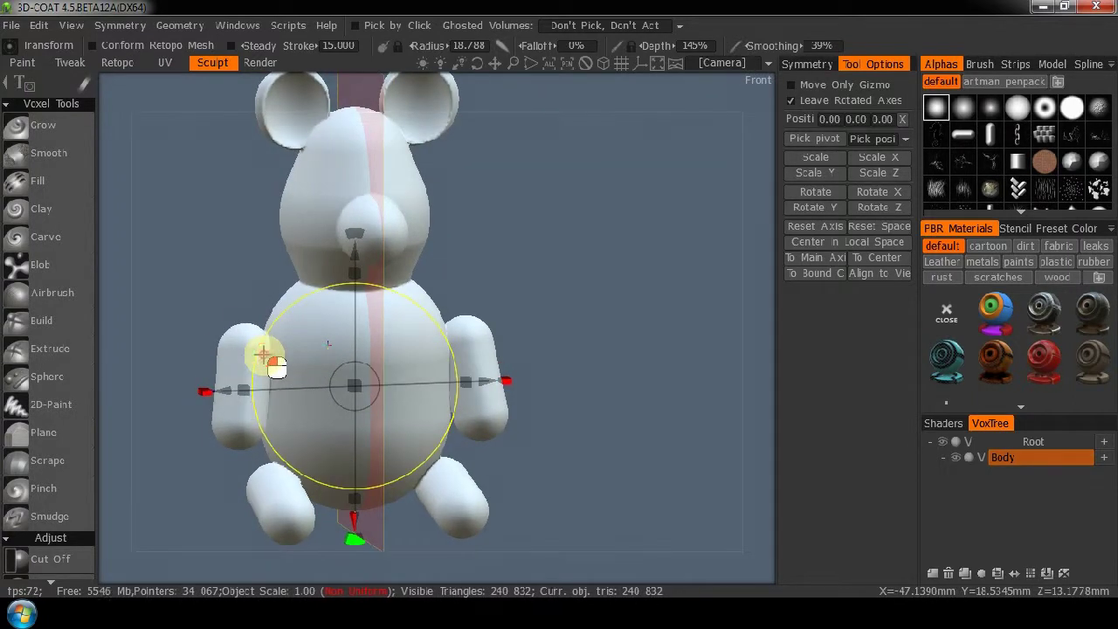
click(37, 178)
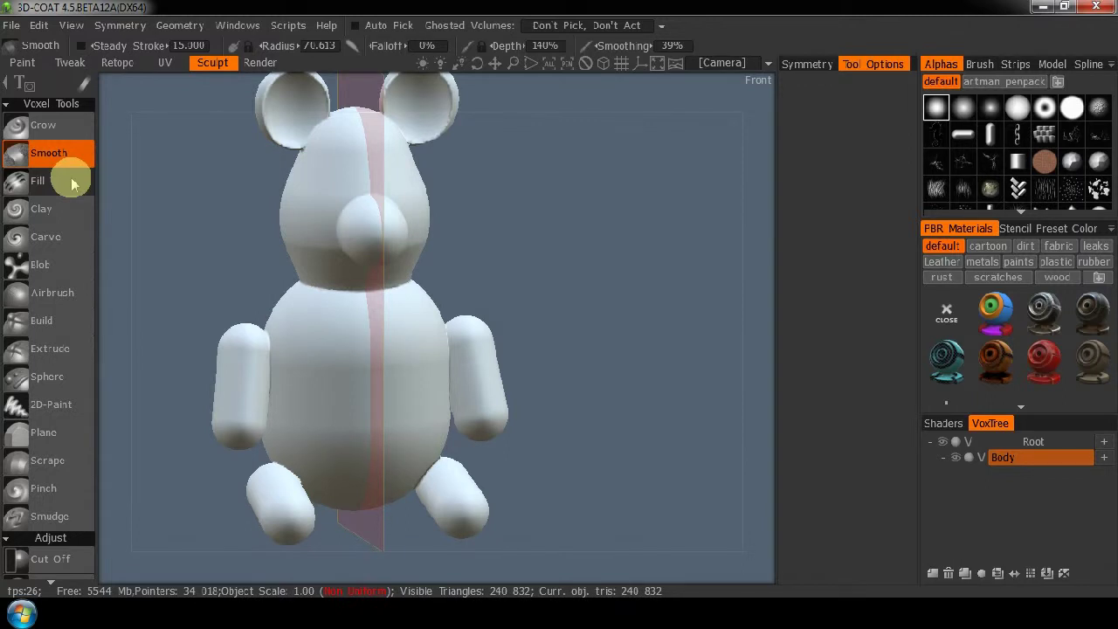
key(shift)
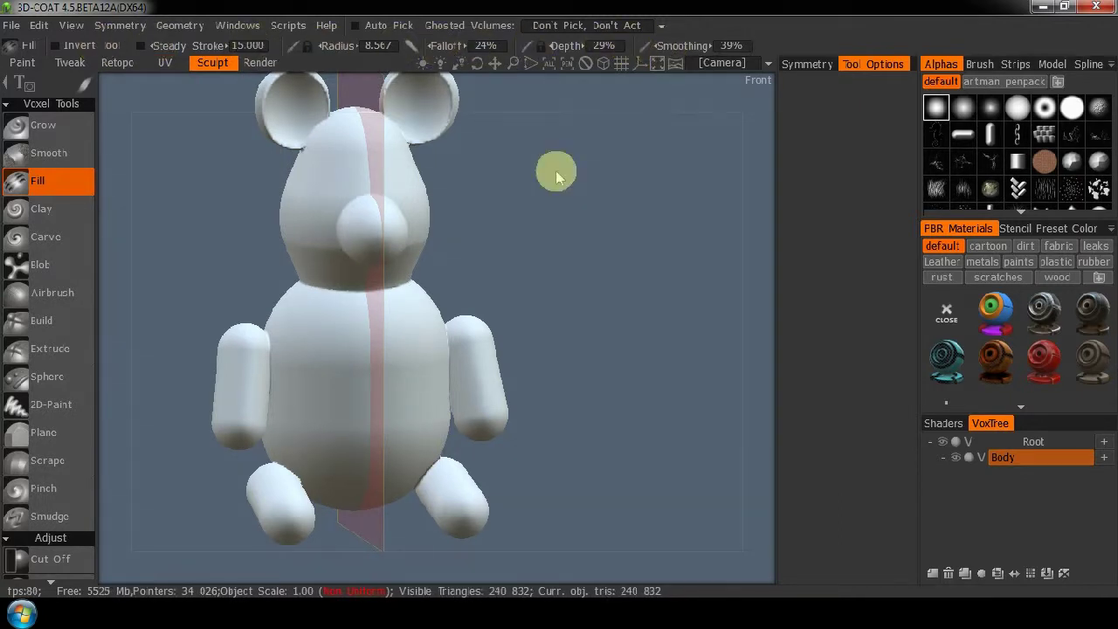
drag(625, 202, 650, 263)
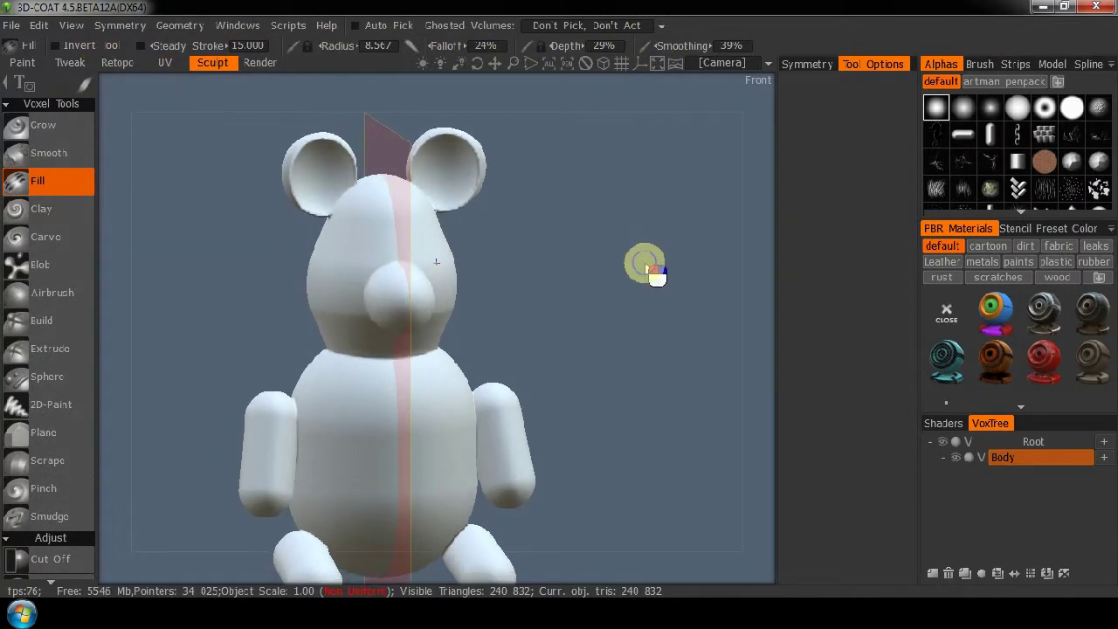
drag(587, 322, 266, 340)
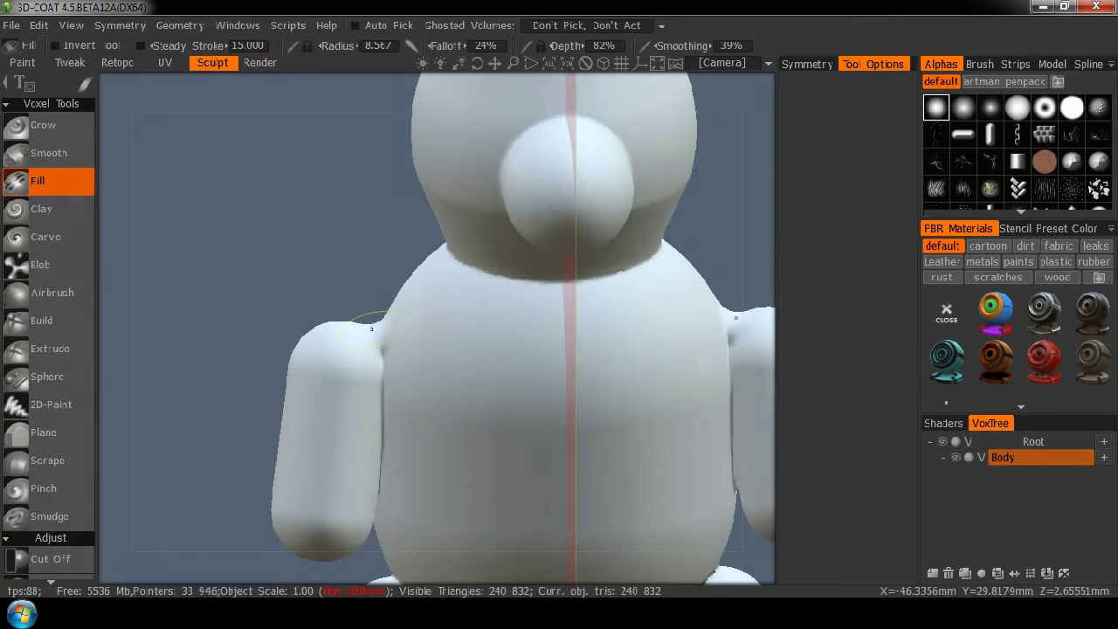
mouse_move(372, 317)
right_down()
mouse_move(384, 322)
mouse_move(371, 331)
right_up()
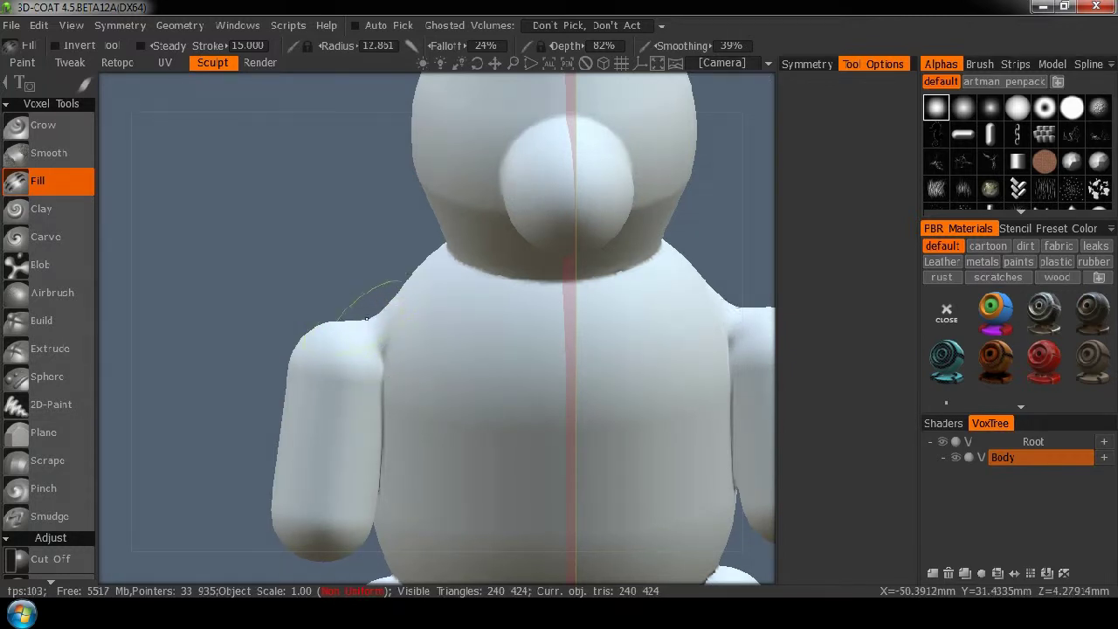
drag(227, 317, 612, 251)
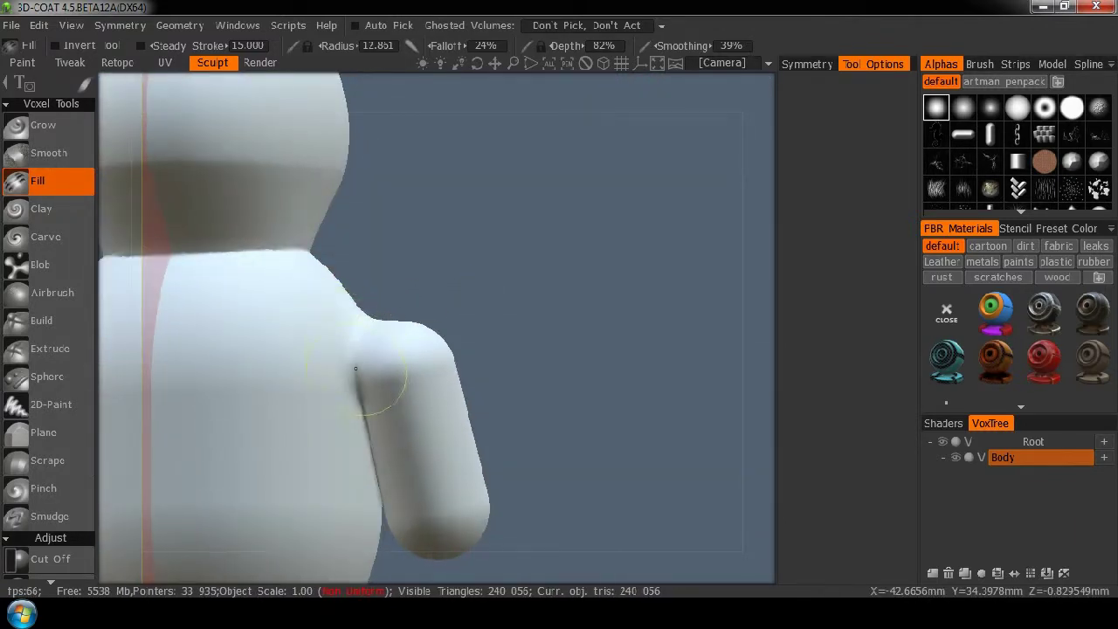
drag(542, 268, 174, 311)
drag(341, 323, 306, 285)
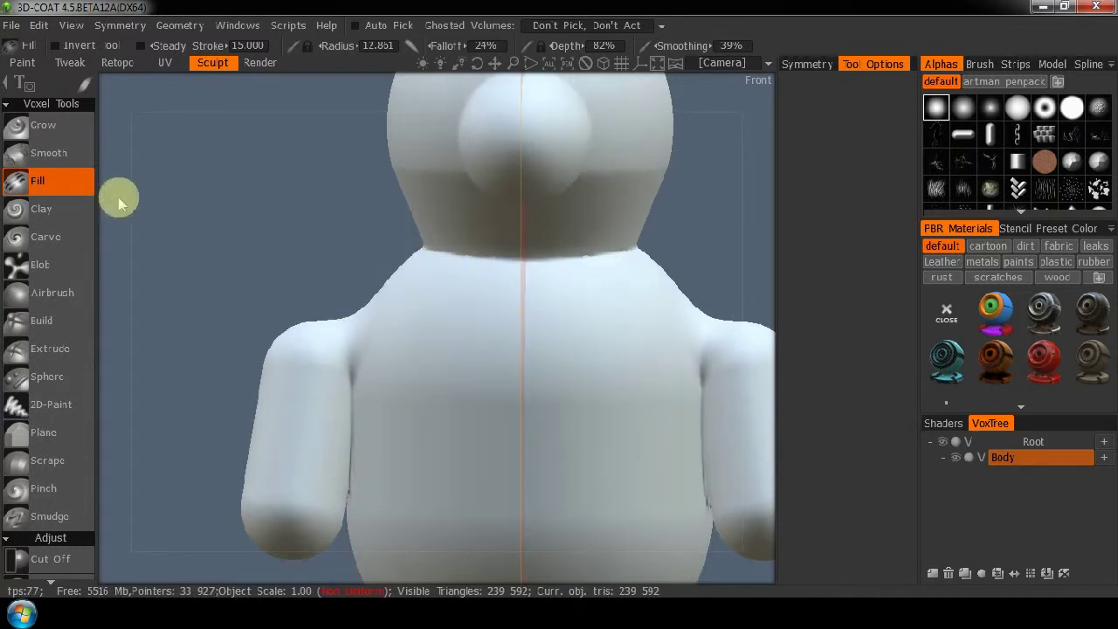
Step: Smooth the neck seam and the rear shoulder joints with the Smooth tool at a radius of about 9
click(39, 156)
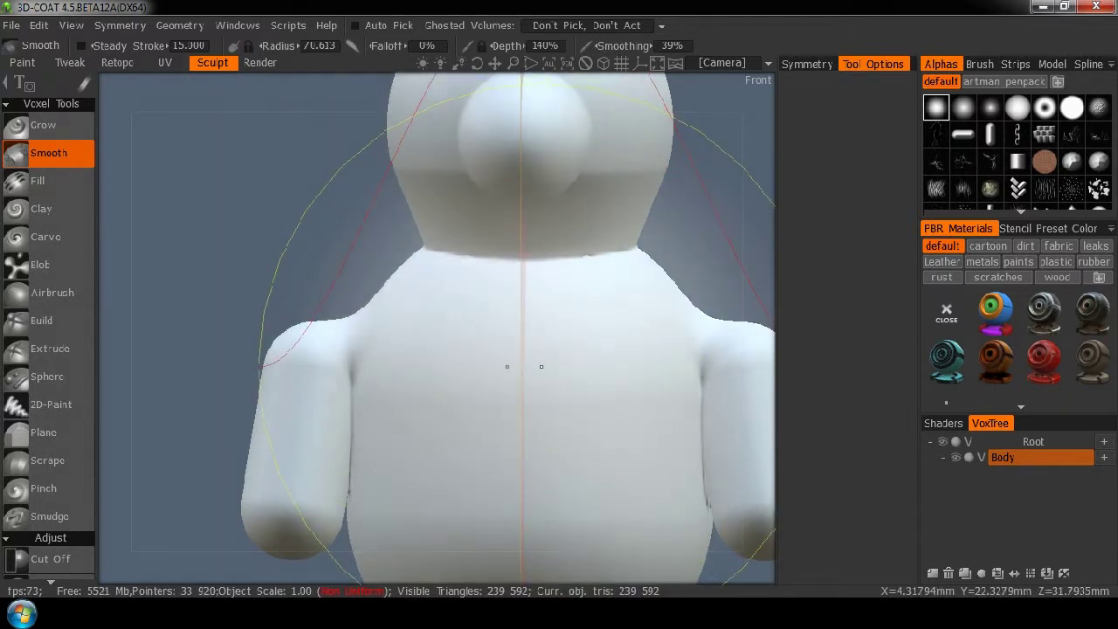
right_drag(566, 354, 569, 355)
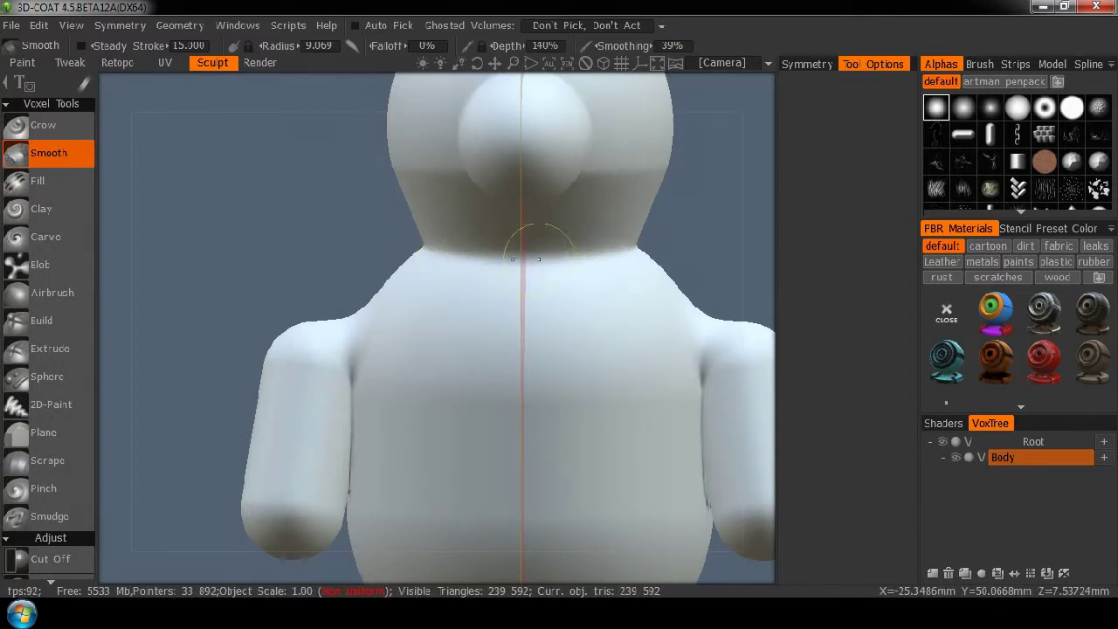
mouse_move(632, 248)
mouse_down()
mouse_move(644, 236)
mouse_move(642, 265)
mouse_move(393, 269)
mouse_move(370, 256)
mouse_move(401, 278)
mouse_up()
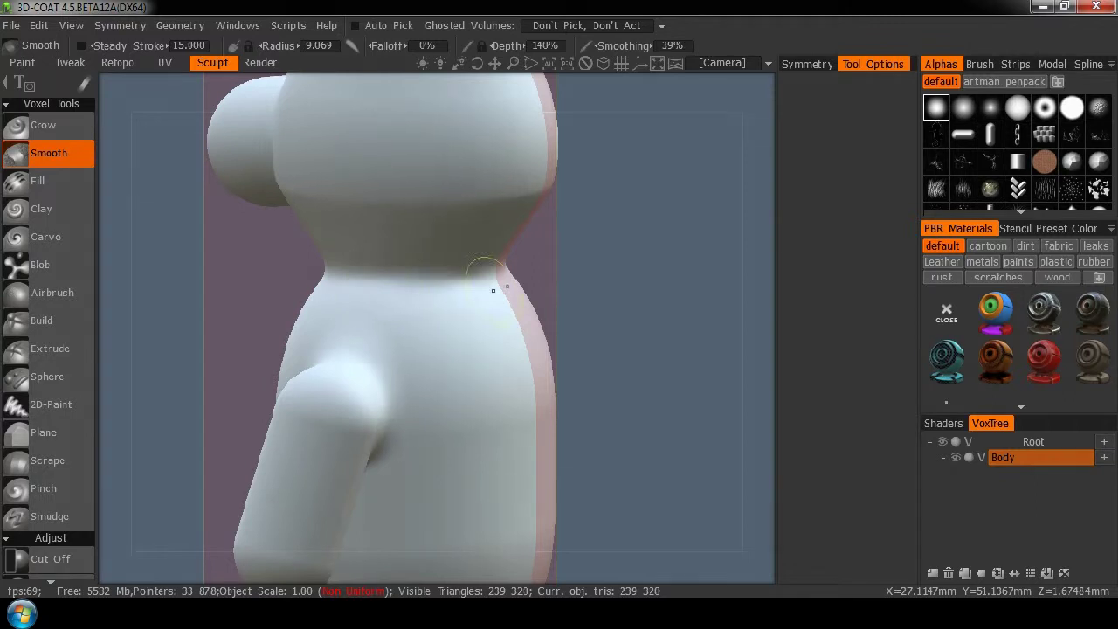
drag(570, 276, 594, 332)
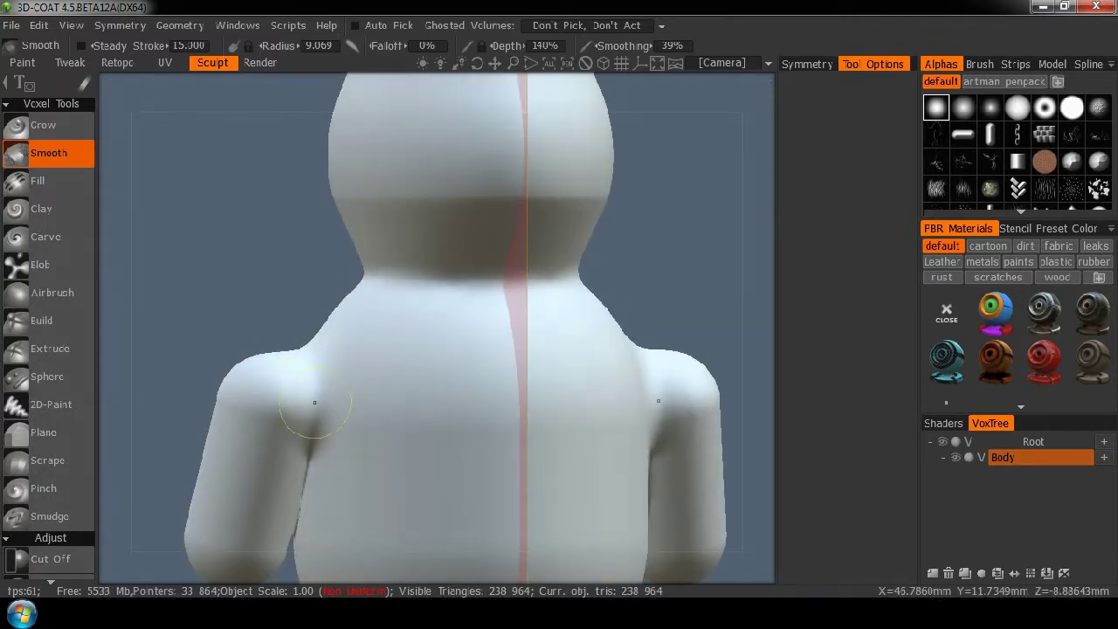
drag(319, 428, 306, 377)
Step: Smooth the hollowed ears and the joints where they meet the head with the Smooth tool
mouse_move(246, 297)
mouse_down()
mouse_move(569, 297)
mouse_move(552, 298)
mouse_move(649, 312)
mouse_move(691, 332)
mouse_up()
drag(673, 200, 675, 385)
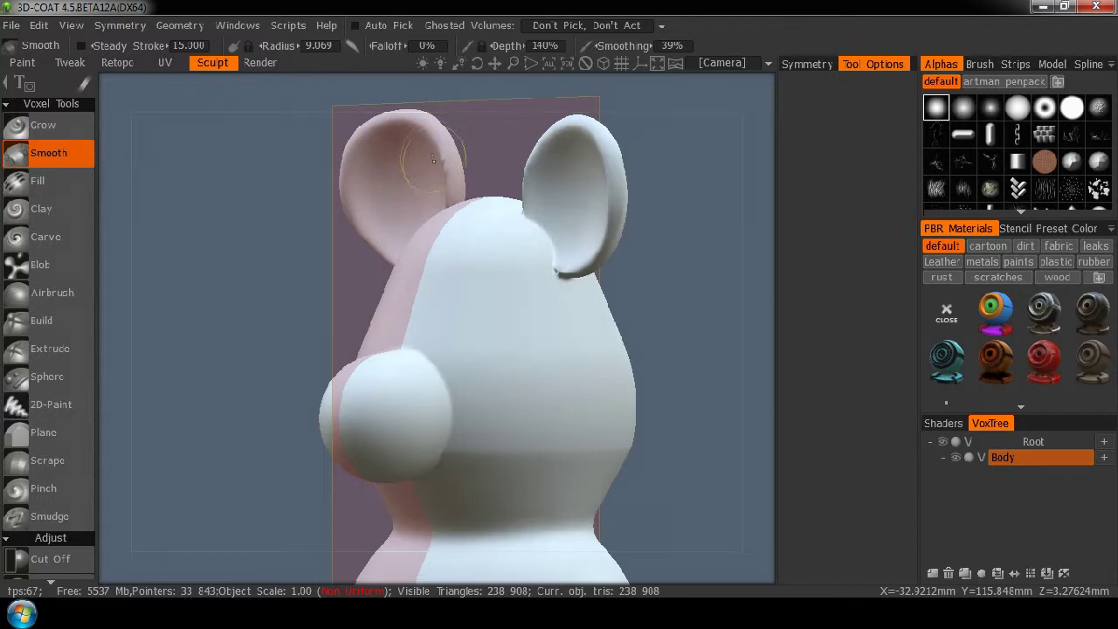
drag(233, 287, 411, 301)
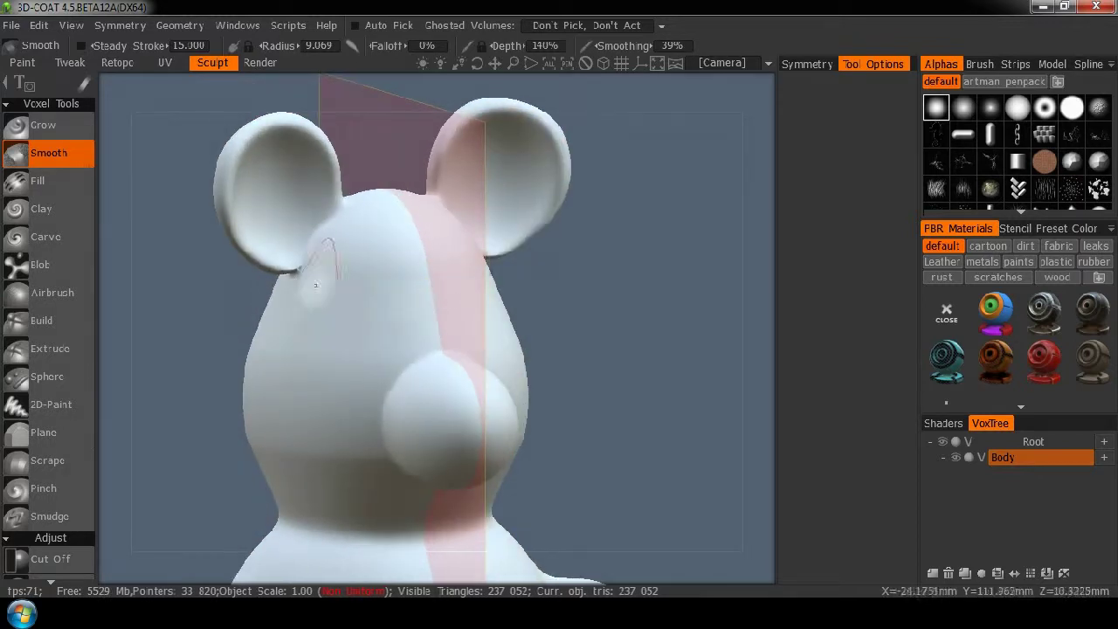
mouse_move(687, 282)
mouse_down()
mouse_move(642, 299)
mouse_move(602, 294)
mouse_up()
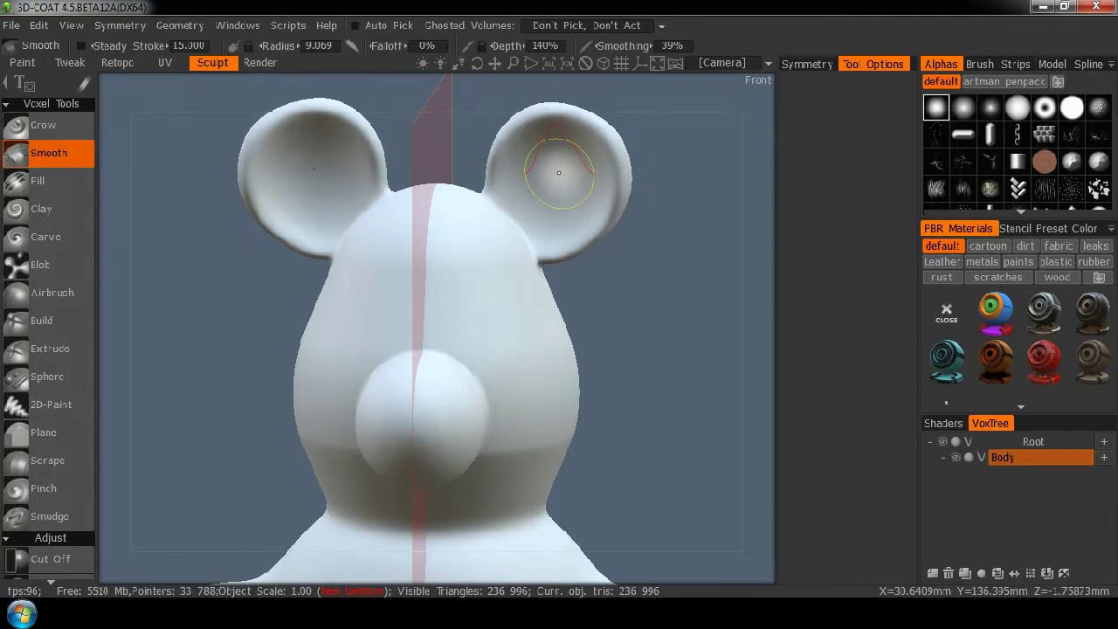
mouse_move(669, 370)
mouse_down()
mouse_move(562, 362)
mouse_move(662, 367)
mouse_up()
Step: Smooth the seams where the legs join the body, from the front, the side and underneath
mouse_move(628, 451)
middle_down()
mouse_move(639, 469)
mouse_move(656, 186)
middle_up()
middle_drag(655, 320, 643, 147)
drag(679, 492, 706, 514)
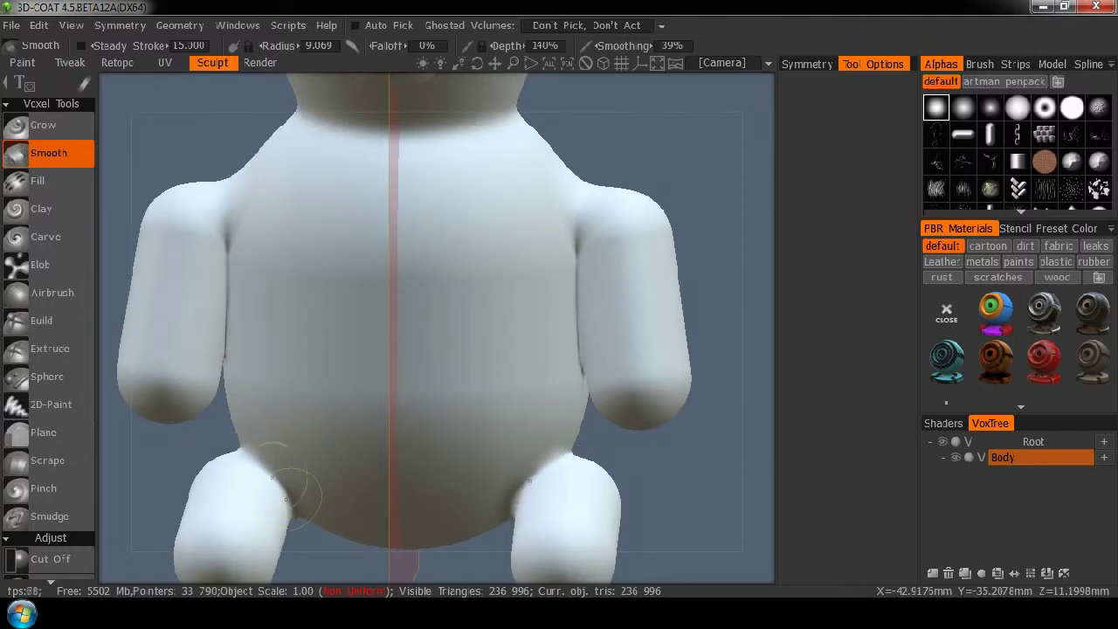
drag(652, 499, 269, 361)
drag(551, 388, 581, 405)
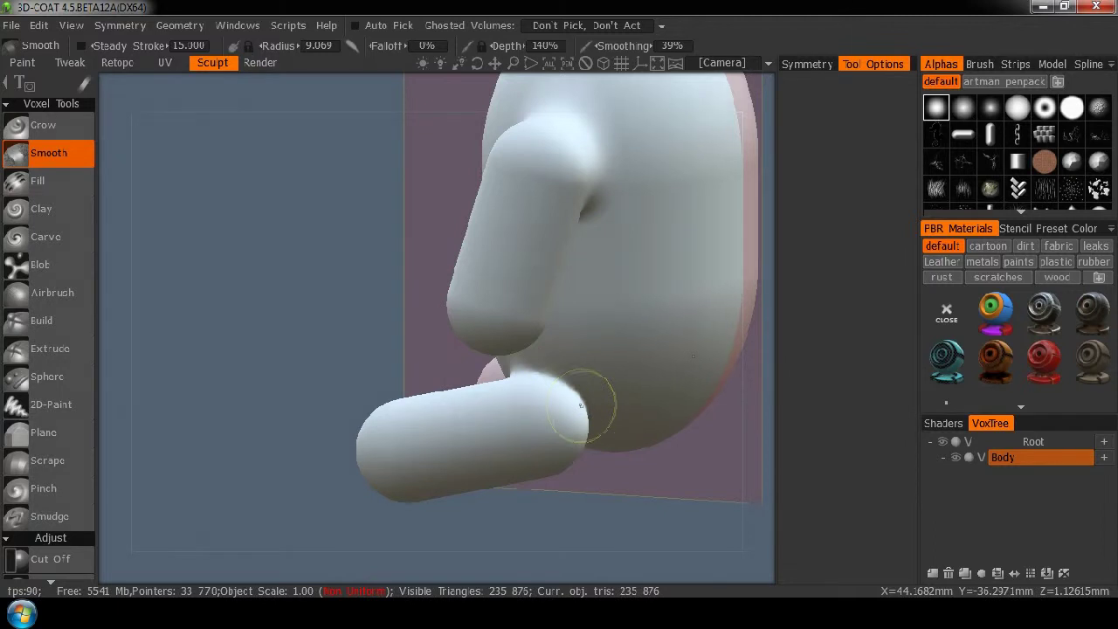
drag(620, 492, 574, 362)
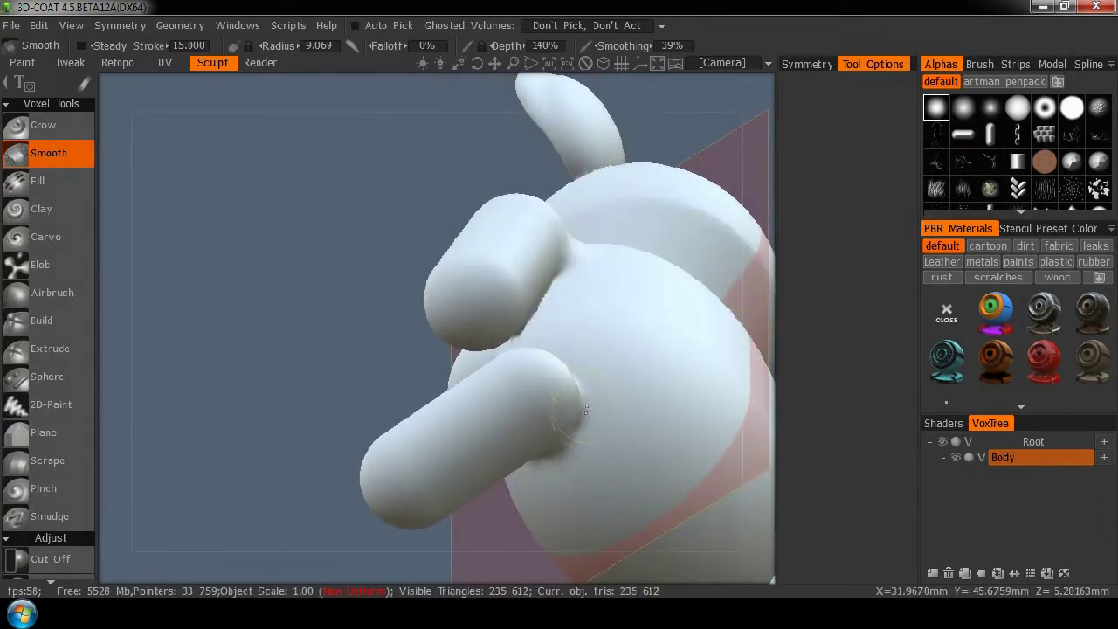
drag(562, 451, 567, 414)
Step: Fill the creases where the legs meet the body with the Fill tool at 82% depth and a radius of 12.861
mouse_move(267, 371)
mouse_down()
mouse_move(317, 365)
mouse_move(434, 427)
mouse_up()
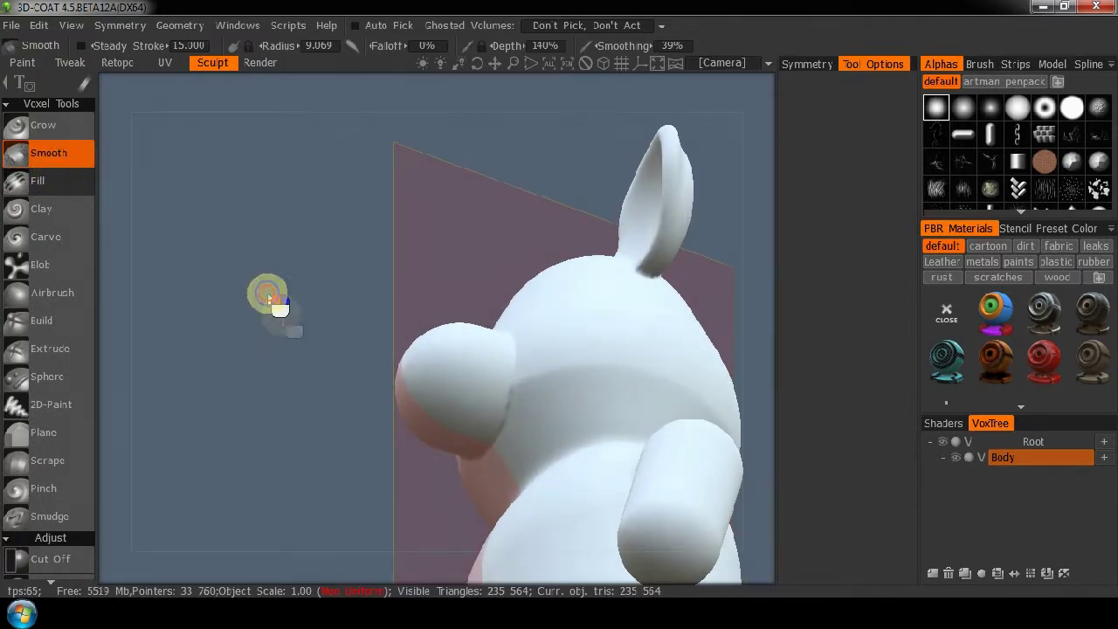
key(shift)
drag(283, 340, 731, 359)
drag(332, 476, 565, 349)
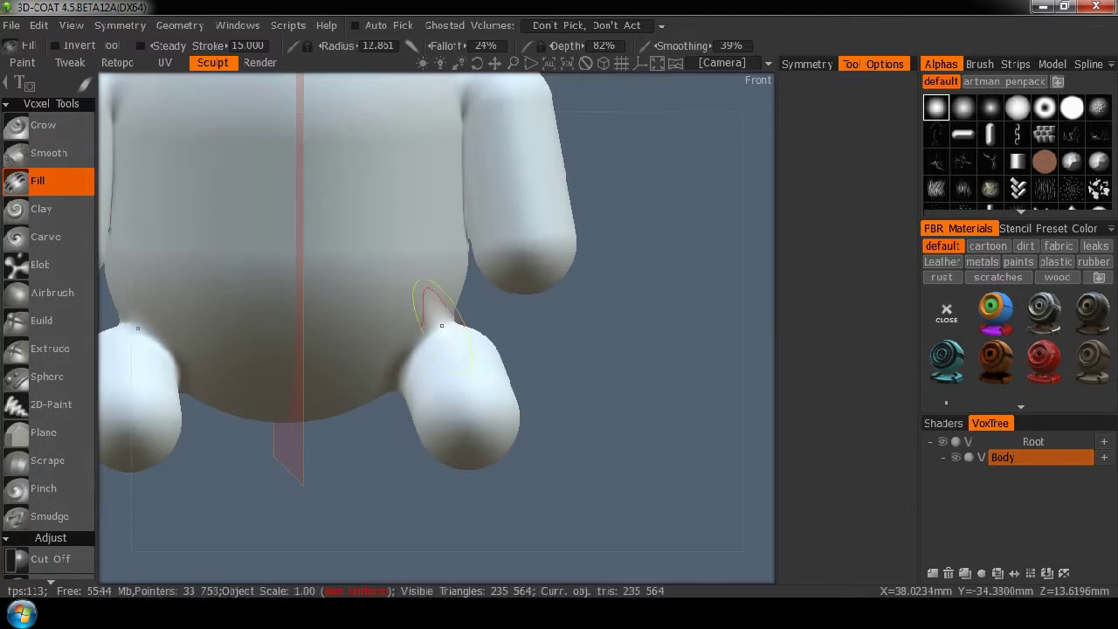
mouse_move(600, 324)
right_down()
mouse_move(499, 349)
mouse_move(363, 361)
mouse_move(437, 336)
right_up()
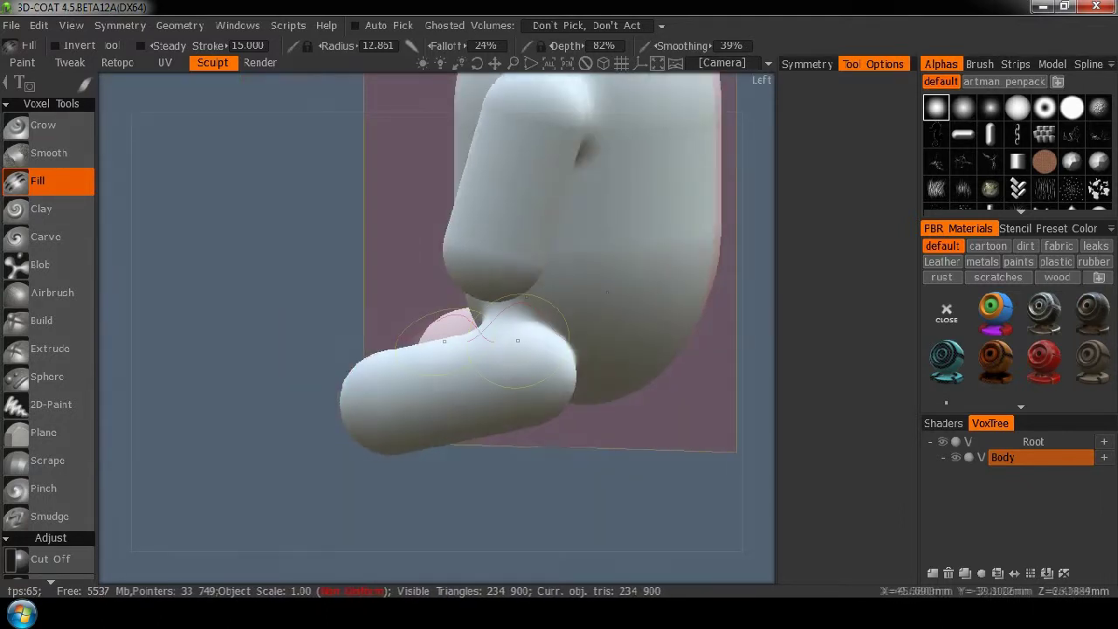
mouse_move(569, 348)
mouse_down()
mouse_move(559, 367)
mouse_move(437, 371)
mouse_move(582, 337)
mouse_move(532, 324)
mouse_move(586, 342)
mouse_up()
mouse_move(275, 306)
right_down()
mouse_move(506, 356)
mouse_move(539, 333)
mouse_move(588, 257)
mouse_move(632, 229)
mouse_move(543, 316)
mouse_move(449, 305)
mouse_move(529, 302)
right_up()
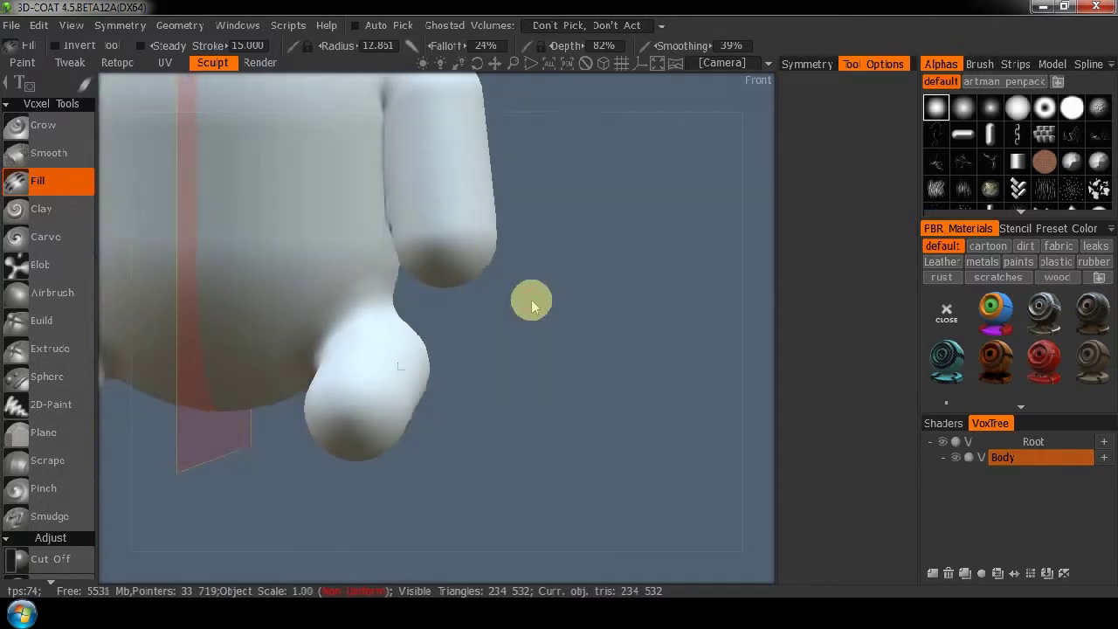
click(552, 69)
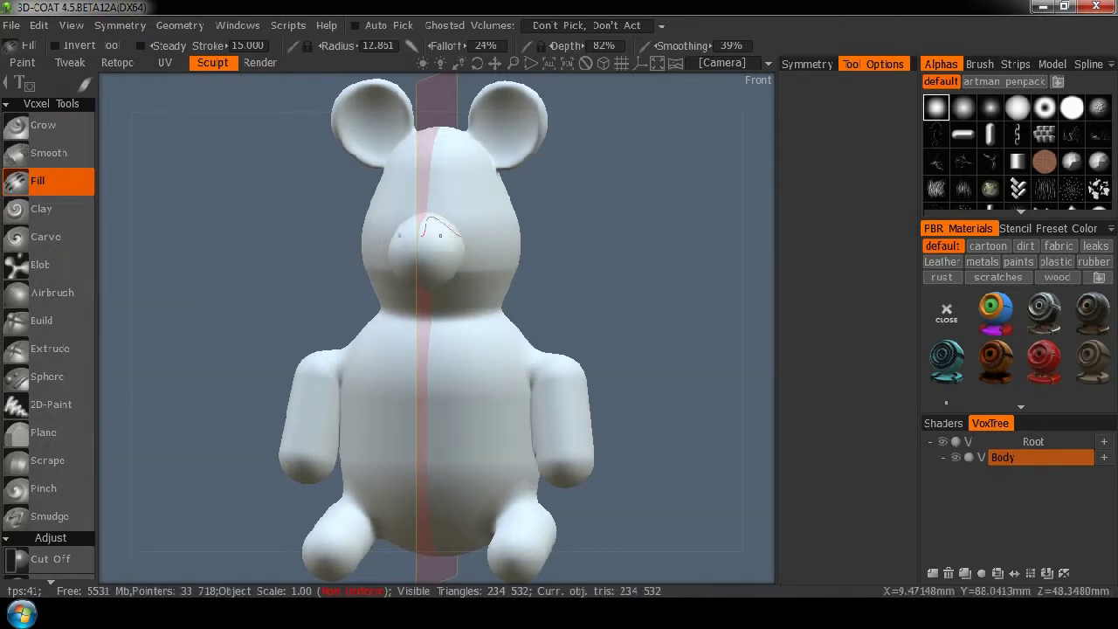
Step: Switch to the Airbrush tool, preview several default stencils, choose a mottled noise stencil and scale it down to a finer grain
click(54, 295)
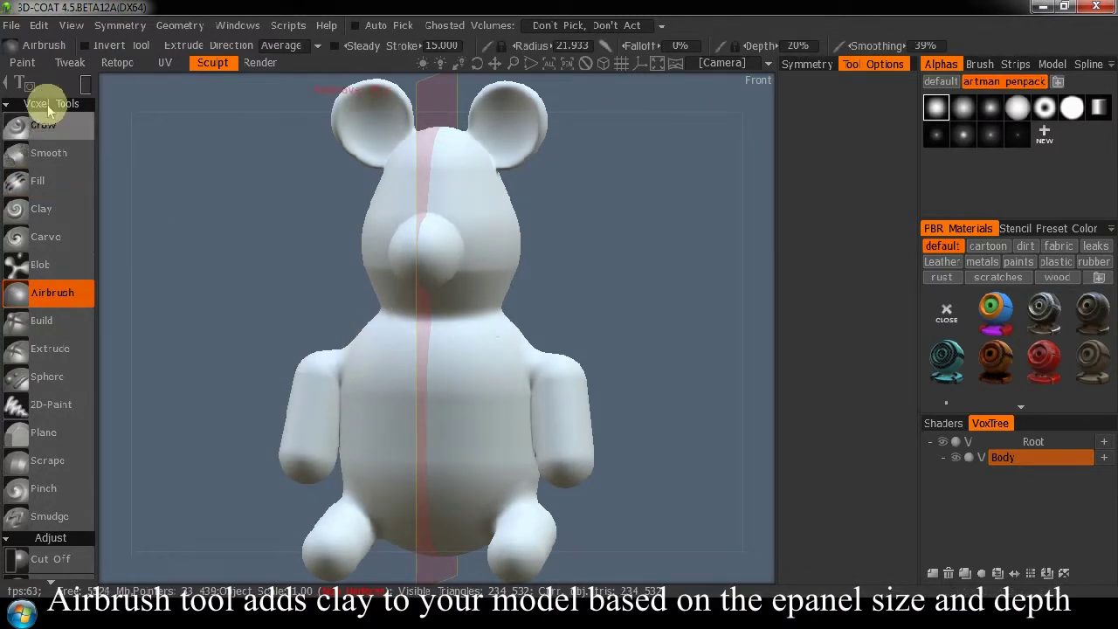
mouse_move(107, 87)
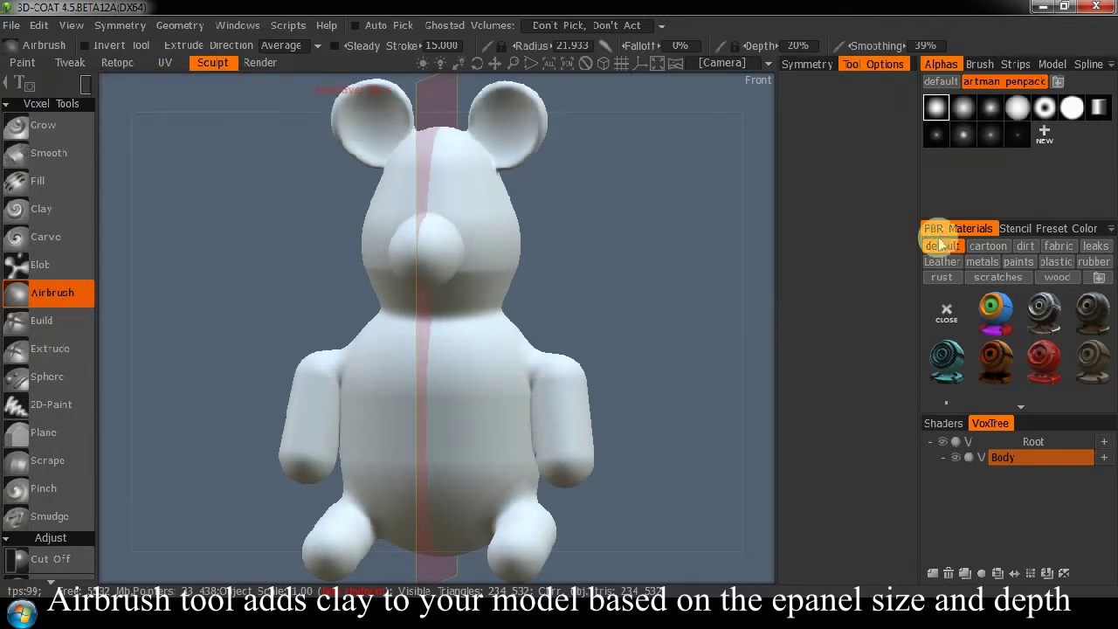
click(1018, 230)
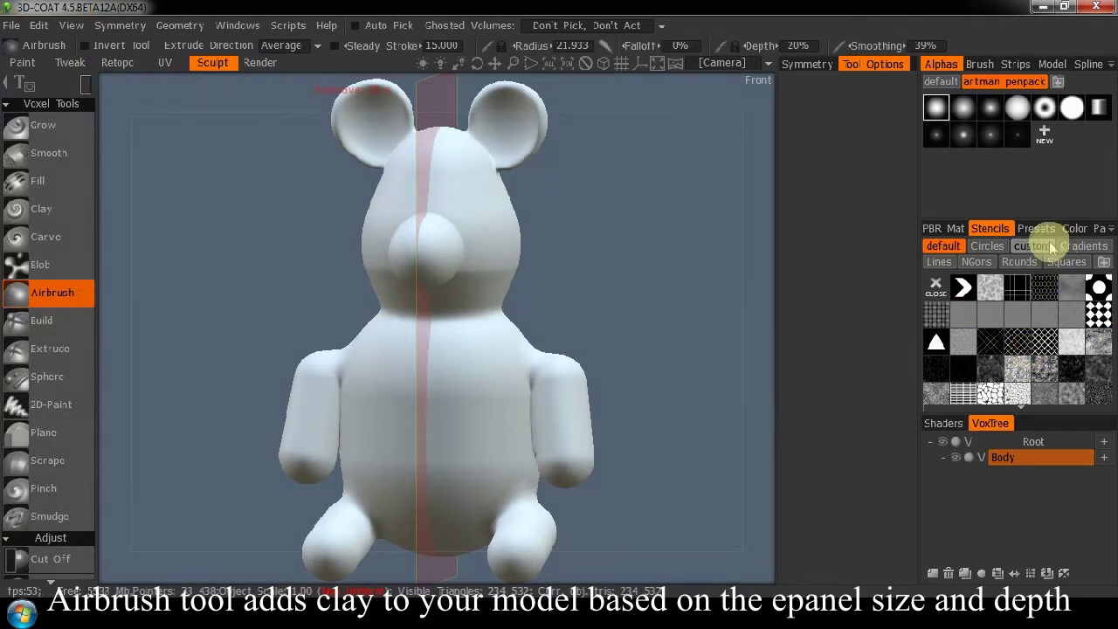
click(1046, 374)
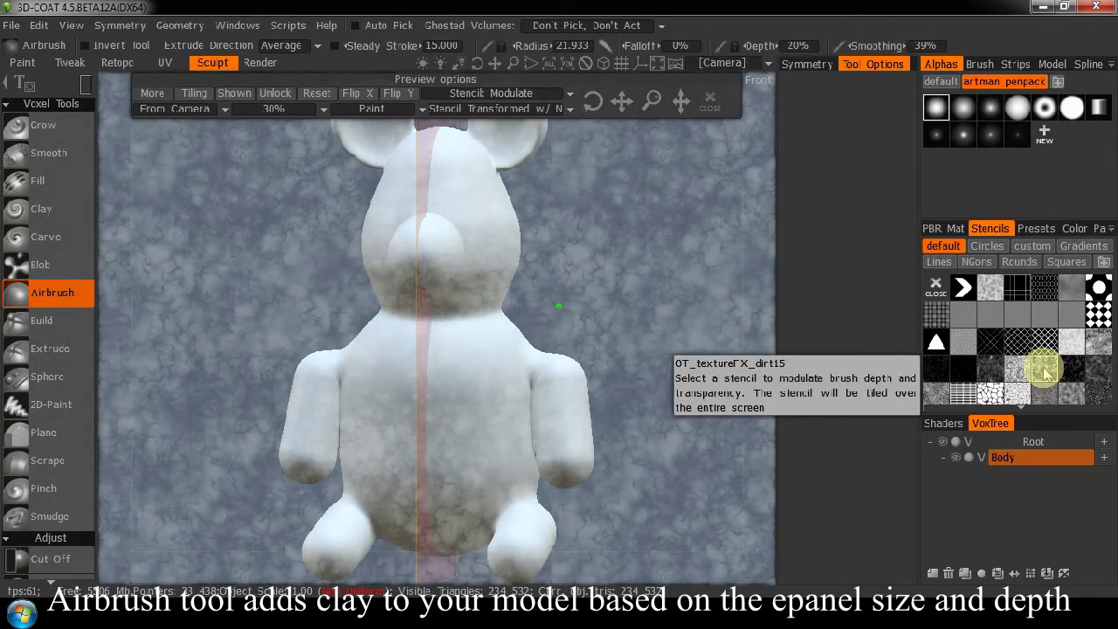
click(1091, 395)
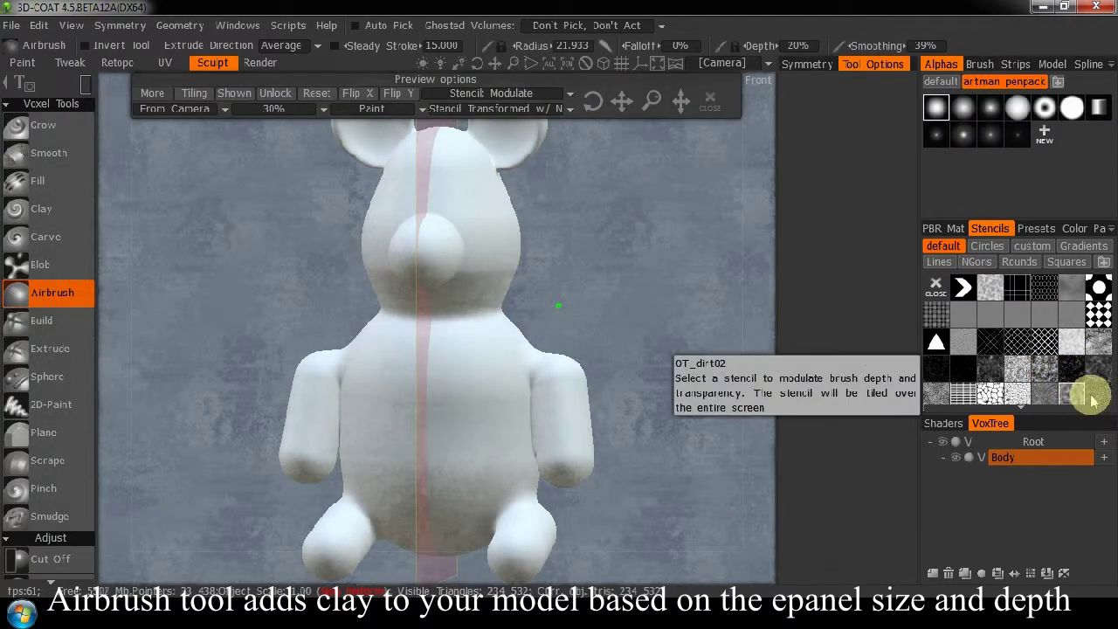
click(1094, 397)
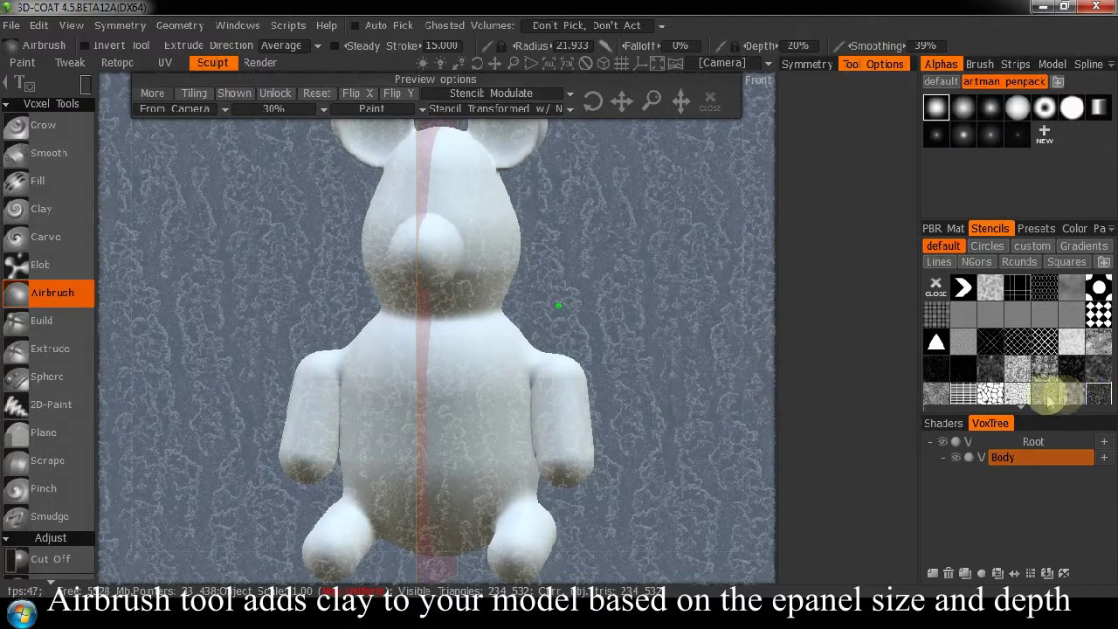
click(1032, 397)
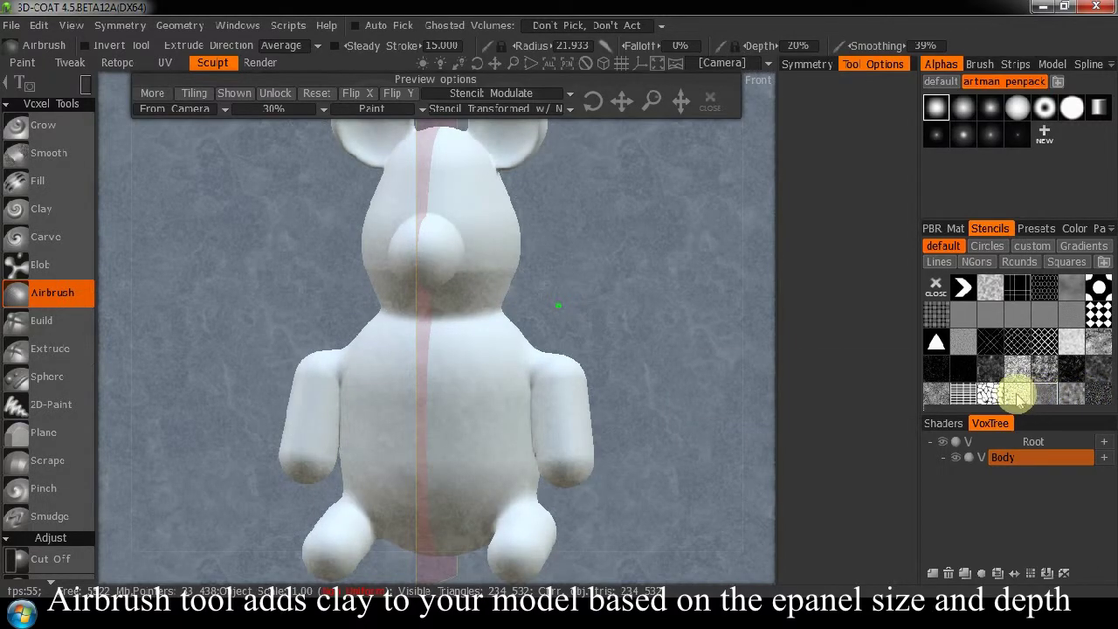
scroll(1039, 398, down, 2)
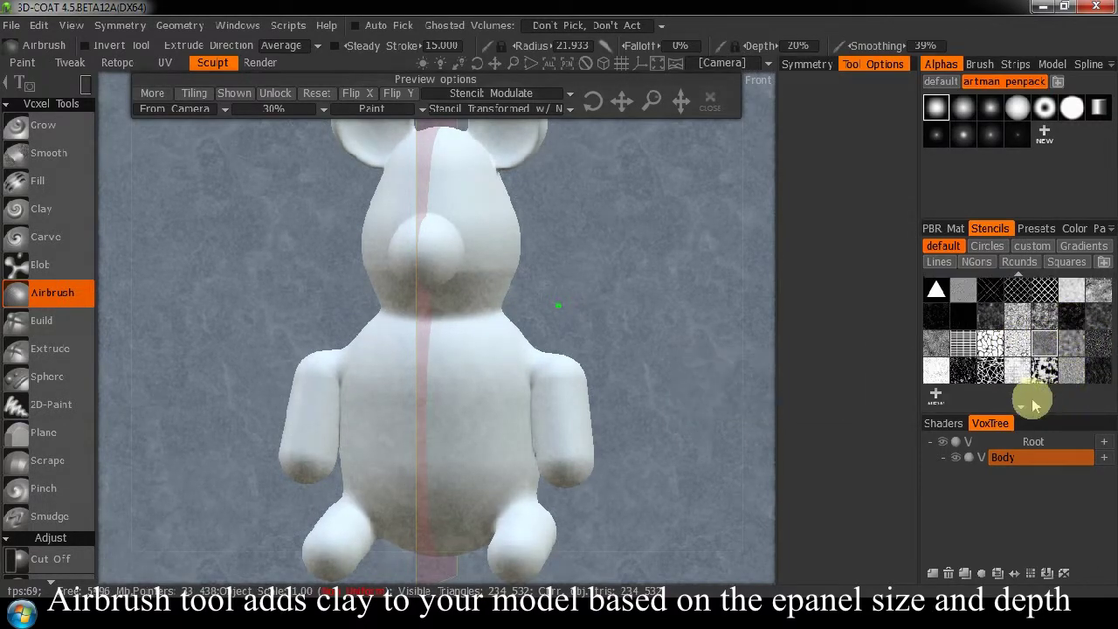
click(1073, 376)
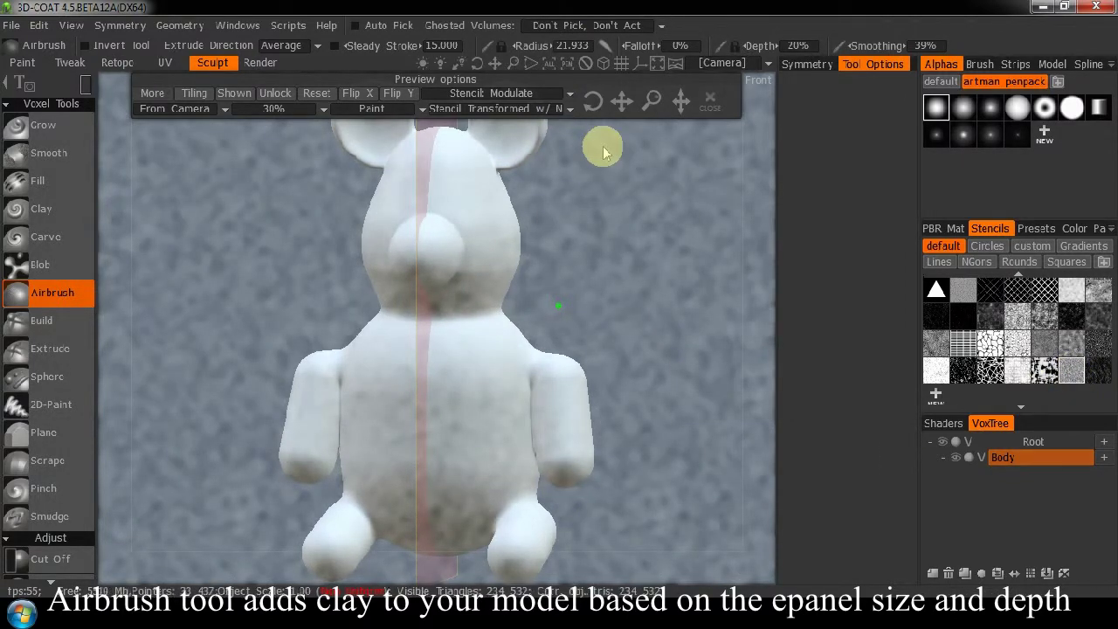
drag(652, 99, 664, 112)
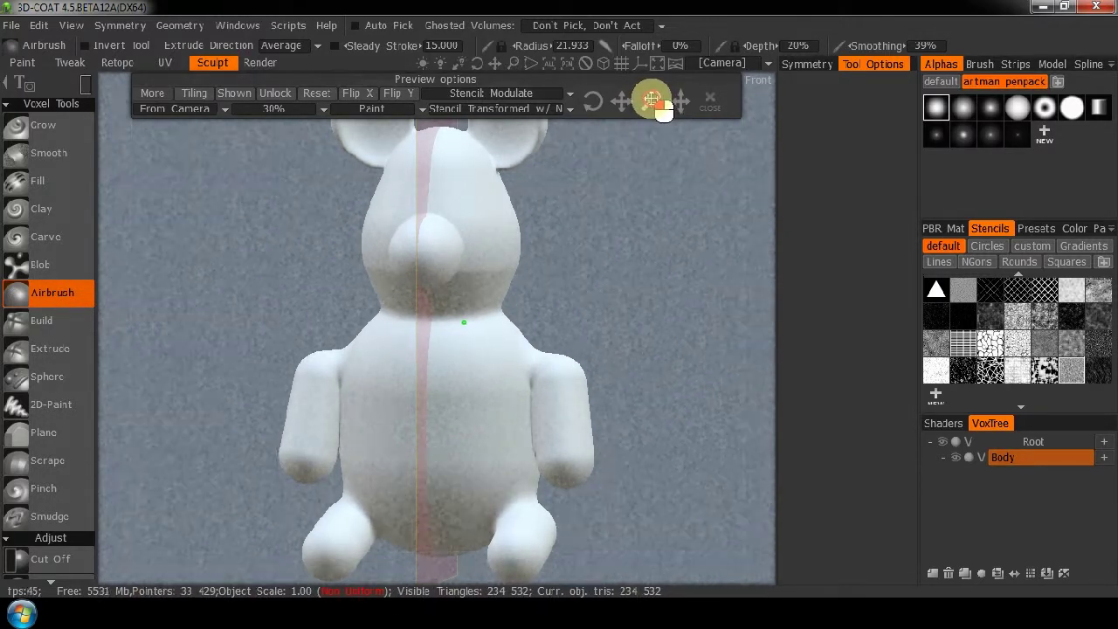
Step: Set the brush drawing mode to Rectangle Lasso
mouse_move(381, 386)
mouse_down()
mouse_move(476, 386)
mouse_move(465, 382)
mouse_up()
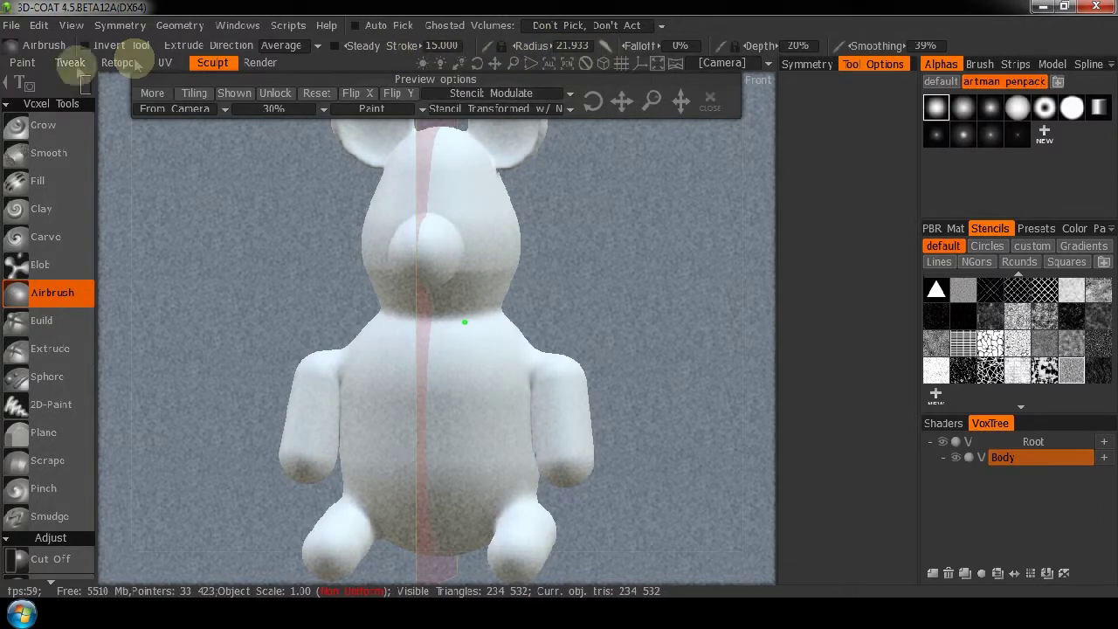
mouse_move(85, 85)
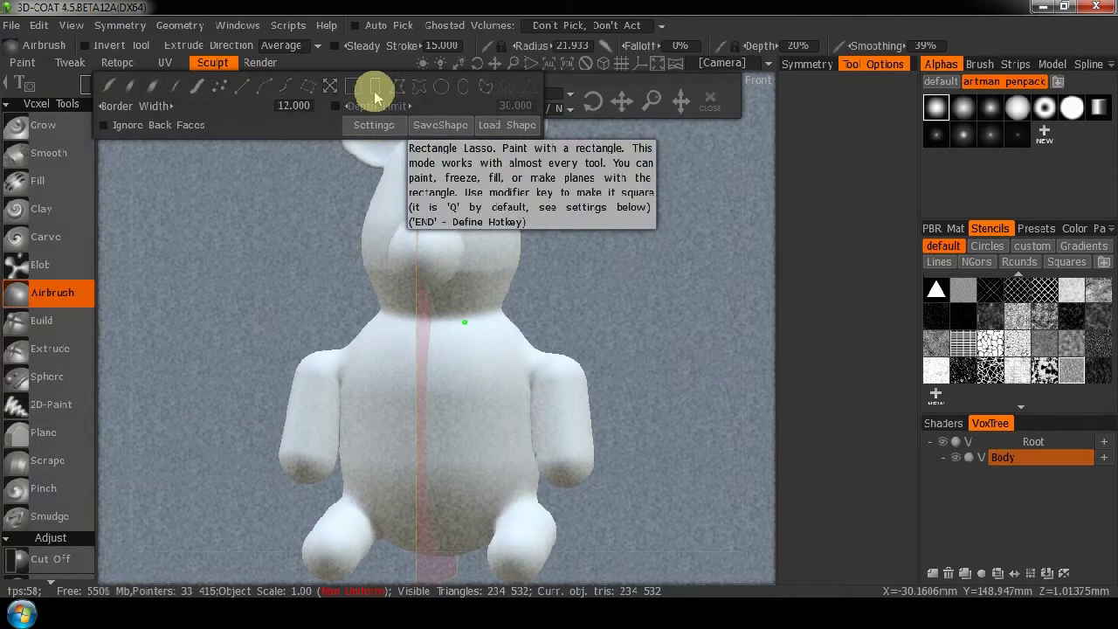
click(375, 98)
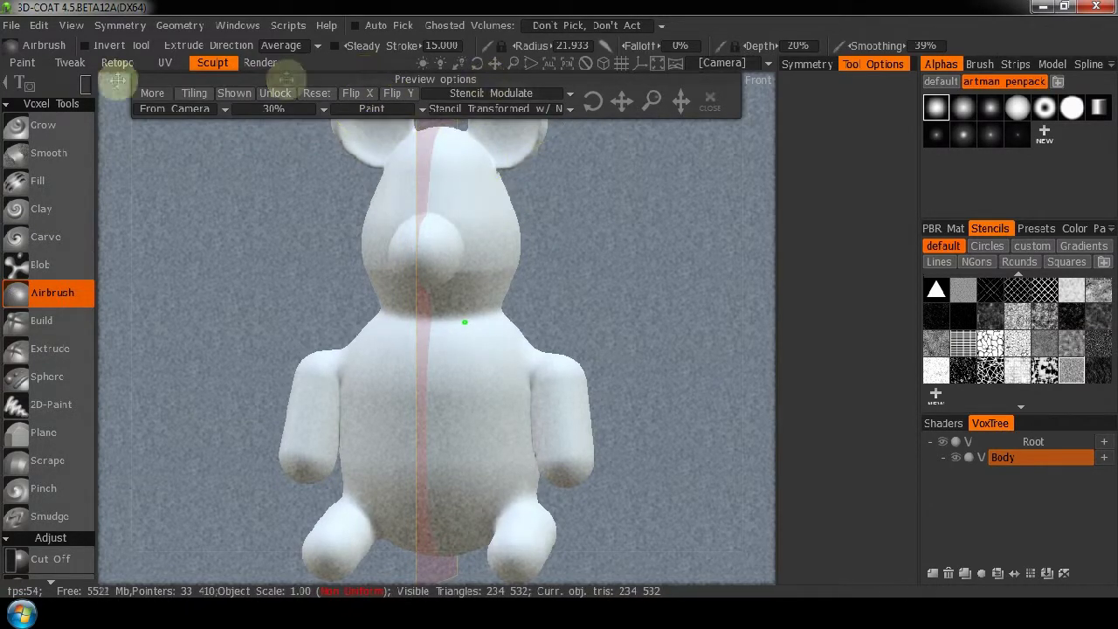
mouse_move(90, 86)
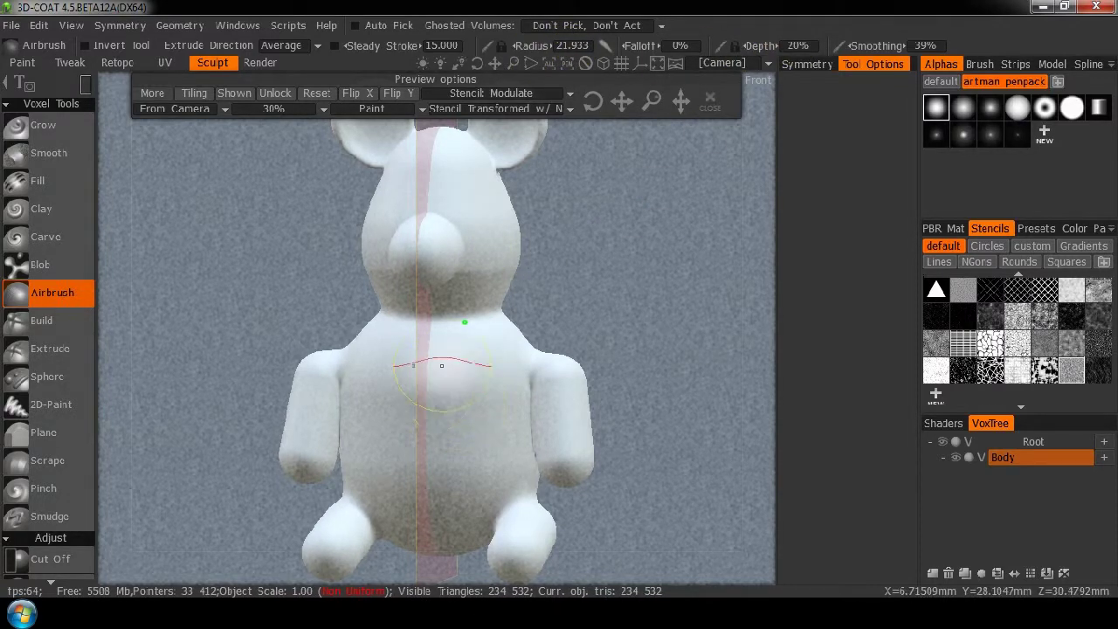
Step: Airbrush a small rectangular patch of the stencil texture onto the chest with symmetry, and remove the stencil
drag(458, 344, 496, 402)
click(711, 99)
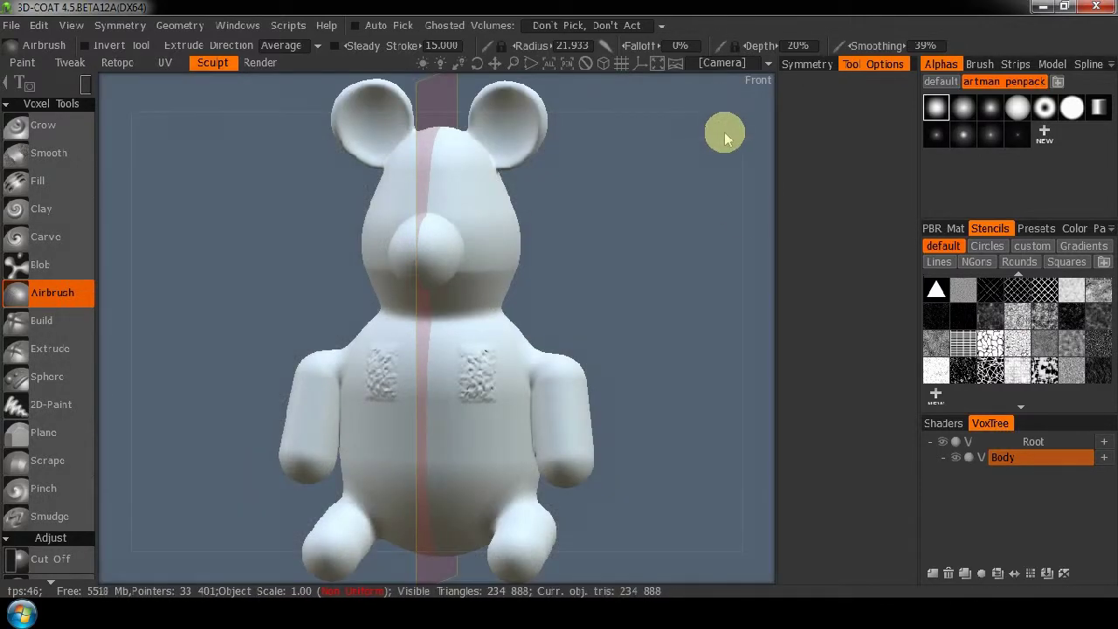
mouse_move(757, 294)
mouse_down()
mouse_move(638, 326)
mouse_move(495, 320)
mouse_move(656, 324)
mouse_move(778, 305)
mouse_move(616, 344)
mouse_move(445, 345)
mouse_move(631, 337)
mouse_move(699, 305)
mouse_up()
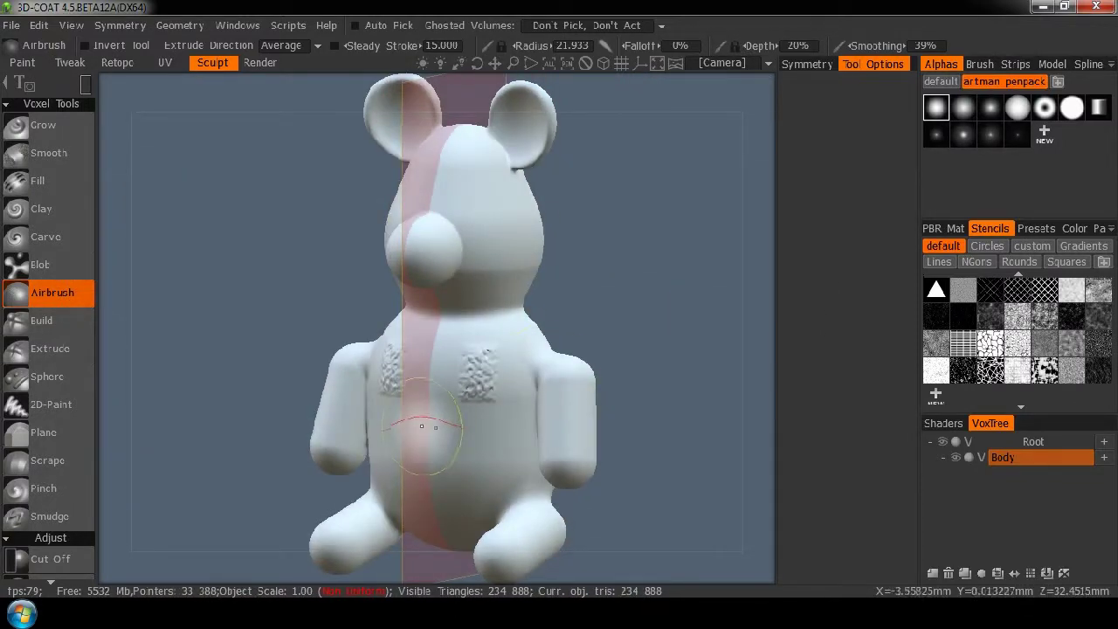
Step: Try a rectangular Airbrush fill on the belly at radius 35.168 and 159% depth without a stencil, and undo the belly and chest marks
mouse_move(428, 430)
right_down()
mouse_move(471, 434)
mouse_move(443, 435)
right_up()
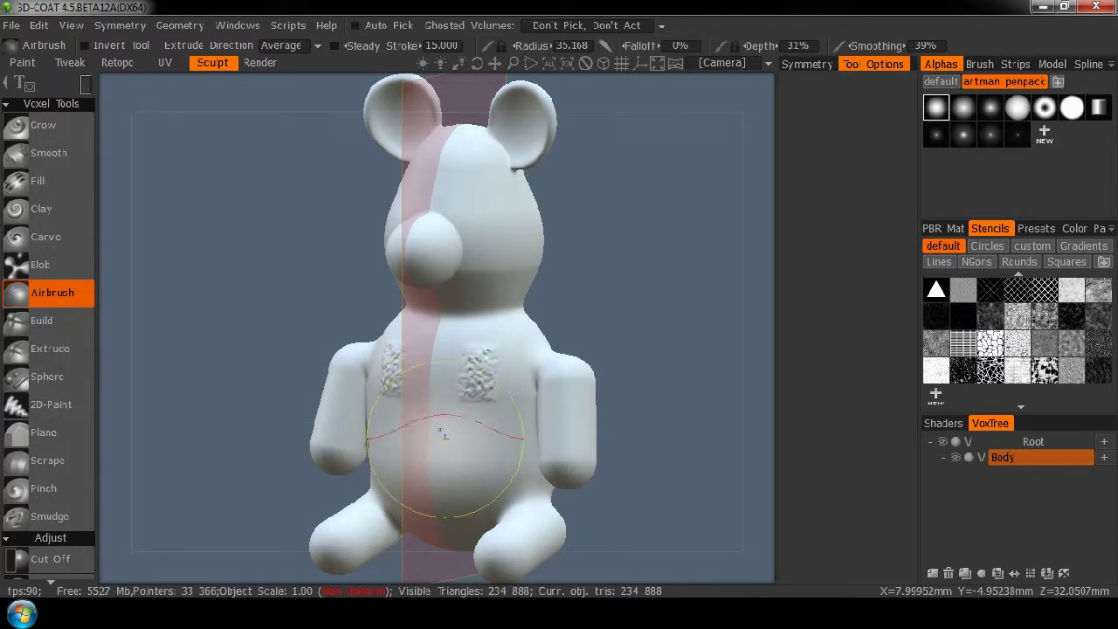
right_drag(438, 330, 439, 329)
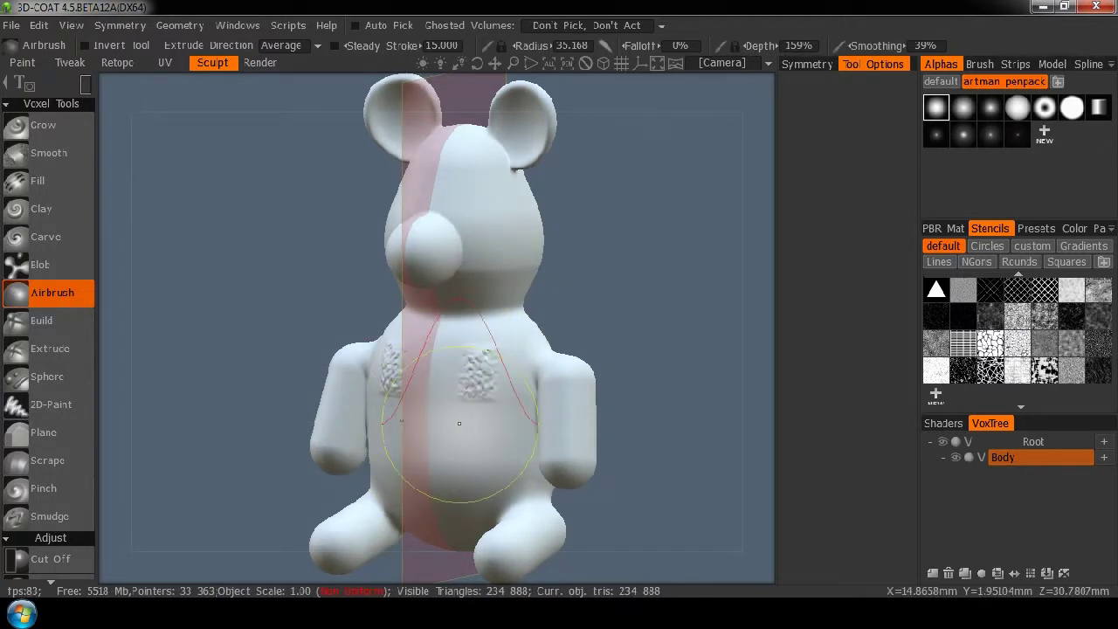
drag(452, 421, 499, 467)
drag(732, 402, 694, 395)
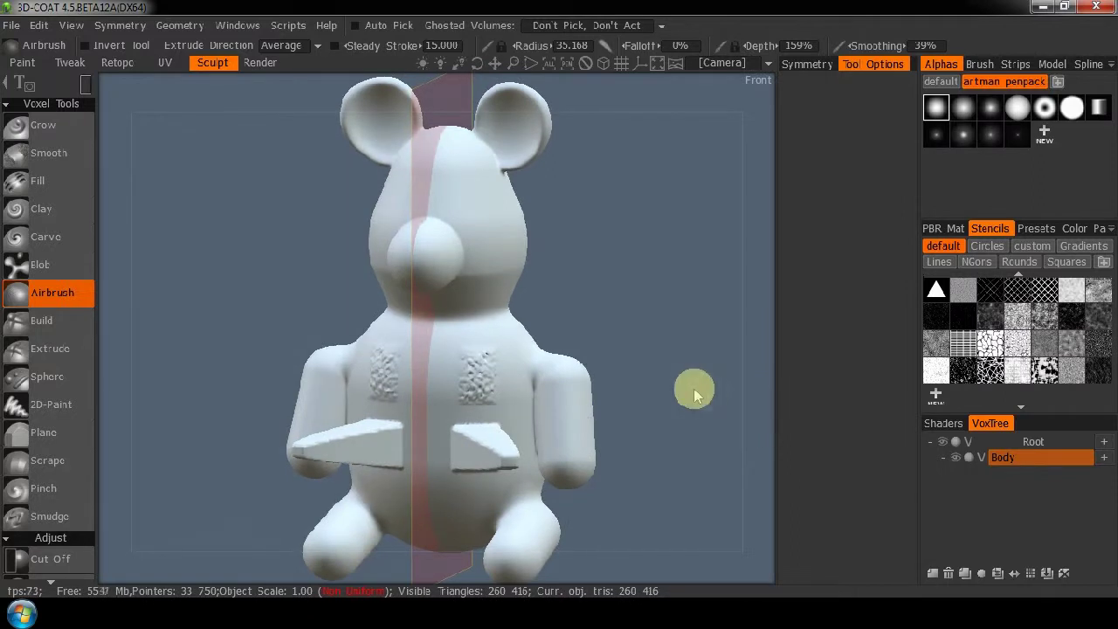
key(ctrl+z)
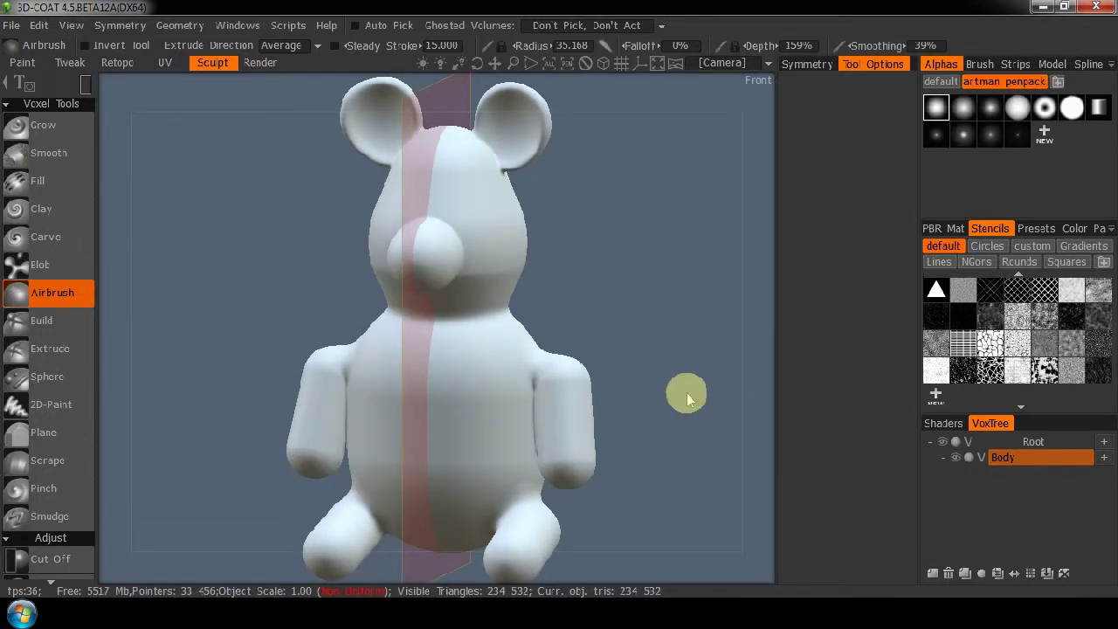
Step: Show the whole figure from the front, reapply the mottled noise stencil and set the Airbrush depth to 20%
key(KP_2)
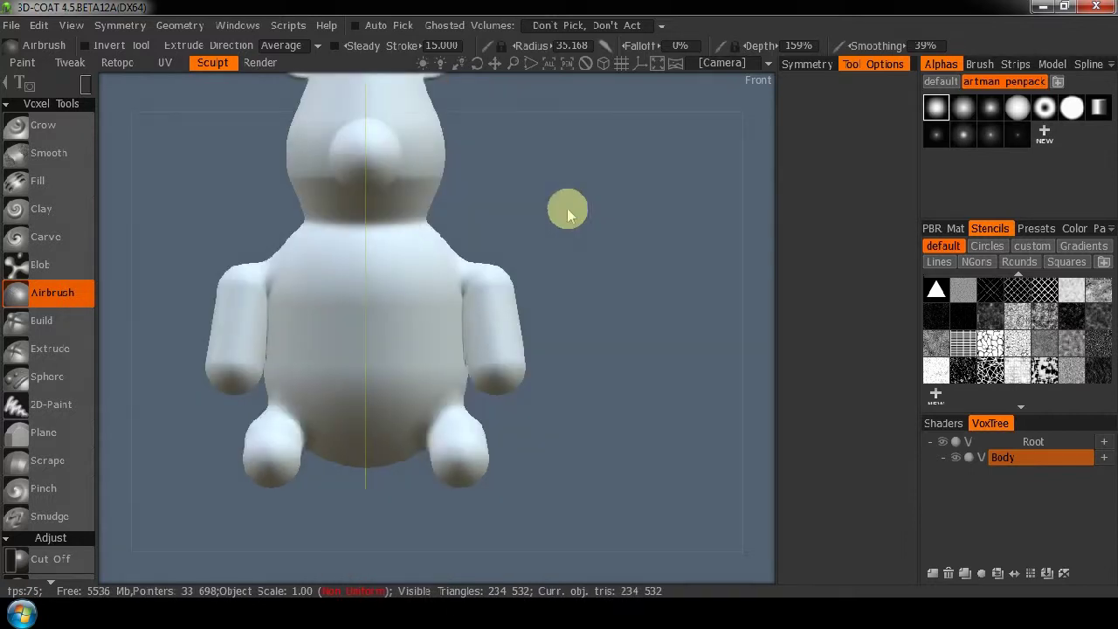
scroll(542, 162, down, 6)
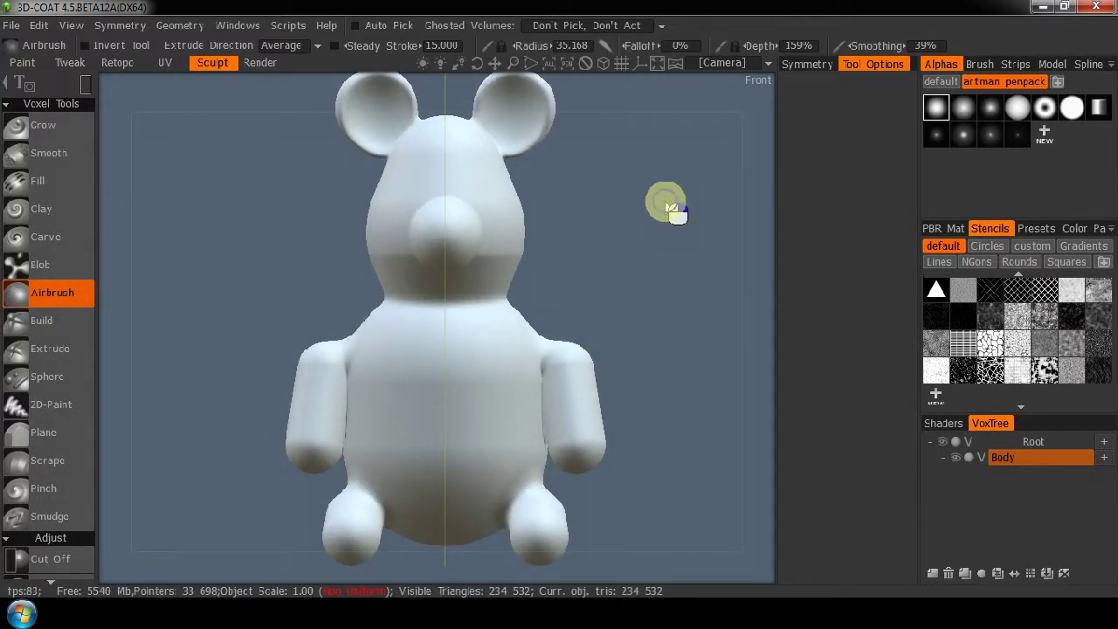
scroll(579, 250, down, 1)
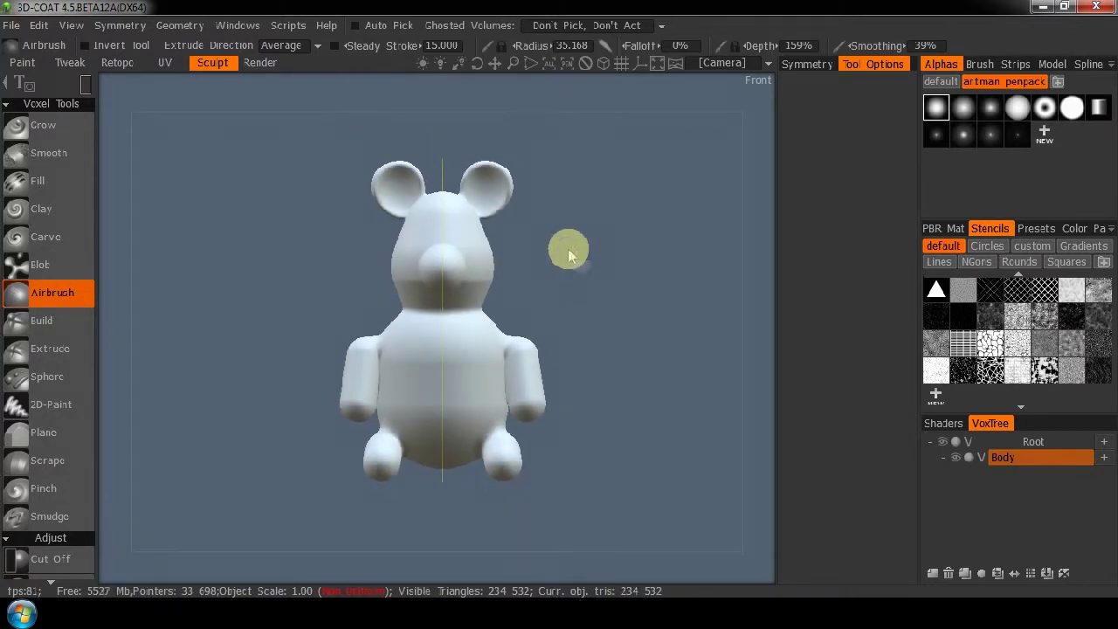
middle_drag(576, 252, 576, 267)
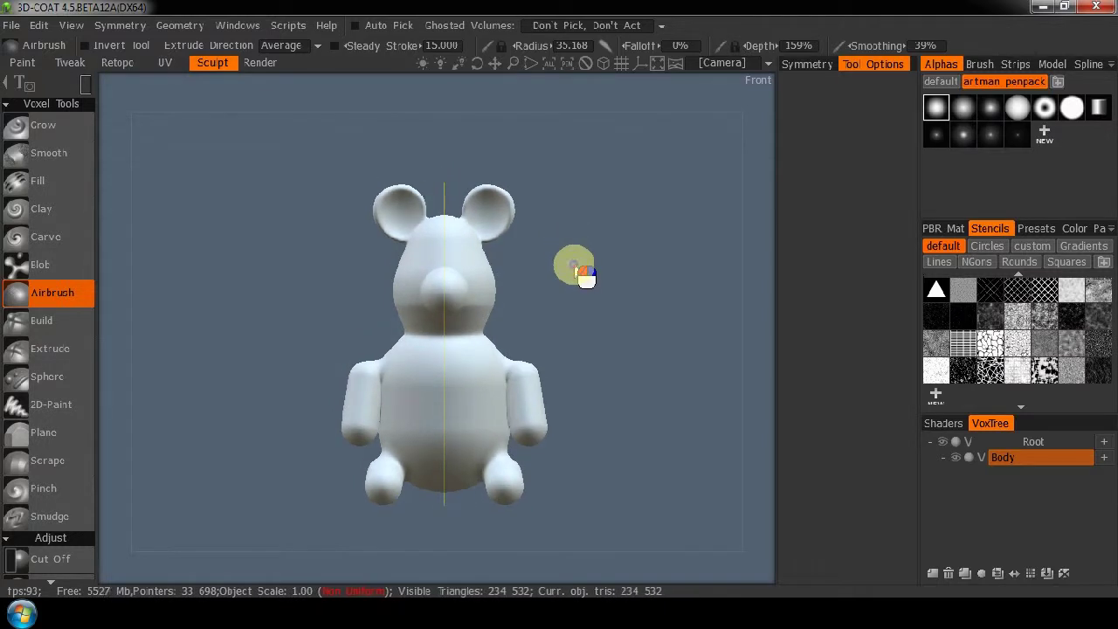
click(1073, 373)
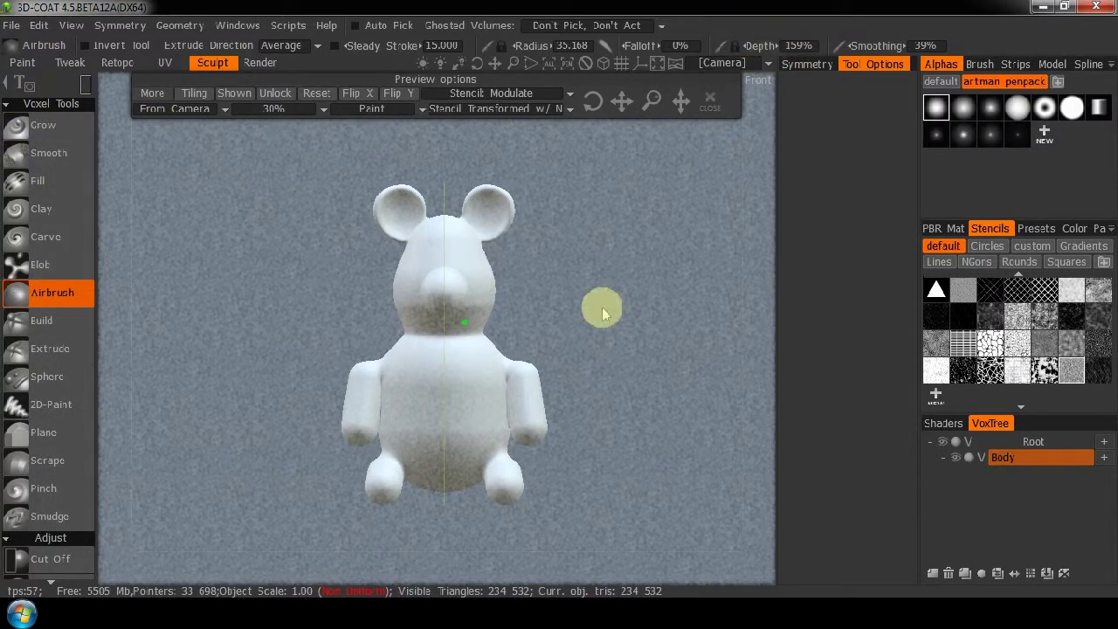
click(802, 46)
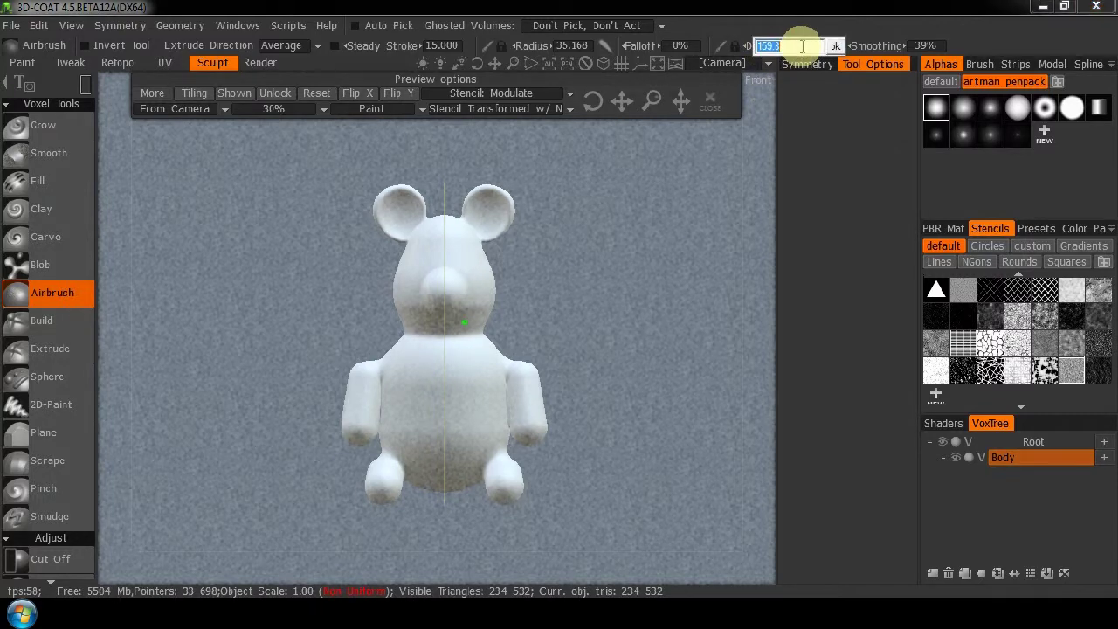
text(20)
click(839, 47)
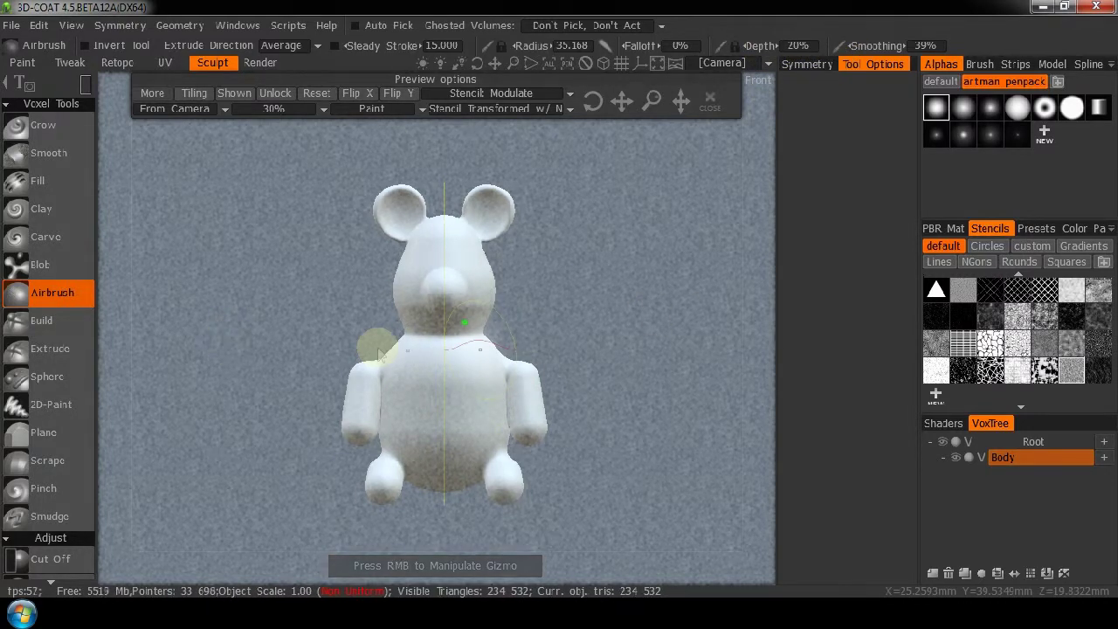
Step: Try applying the stencil texture to the whole figure with a rectangle of about 250 by 259 mm, and undo it
drag(245, 152, 609, 525)
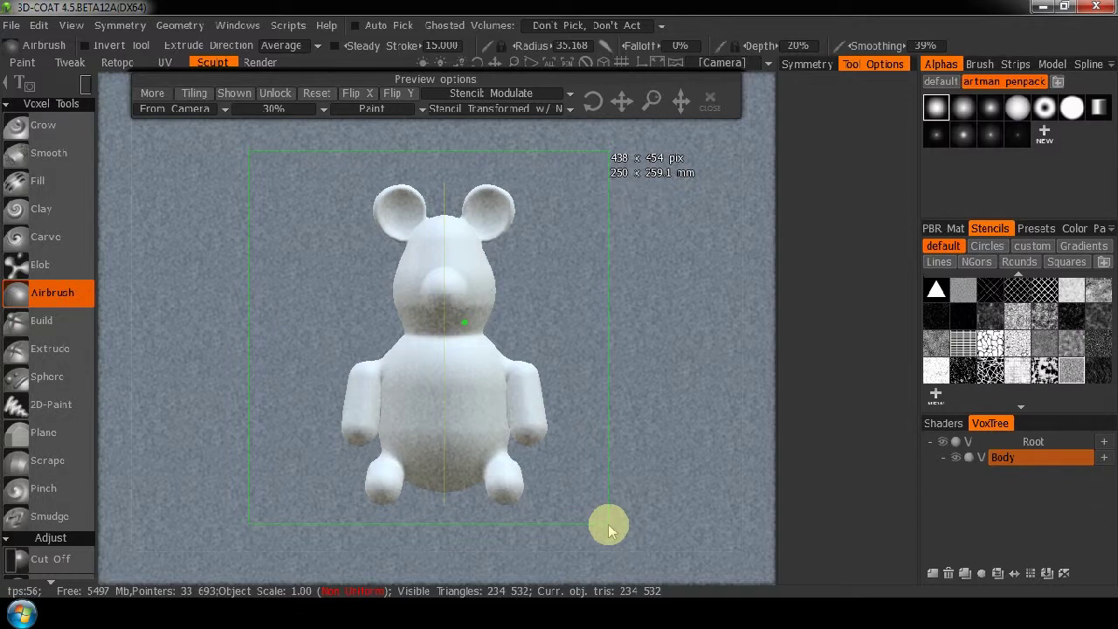
drag(609, 530, 609, 530)
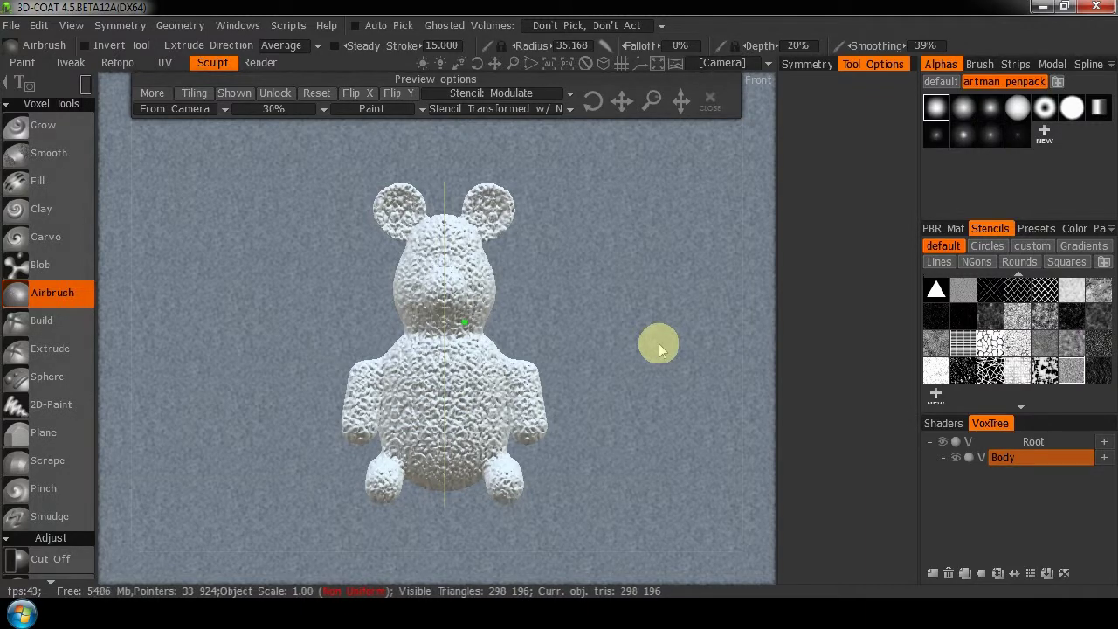
key(ctrl+z)
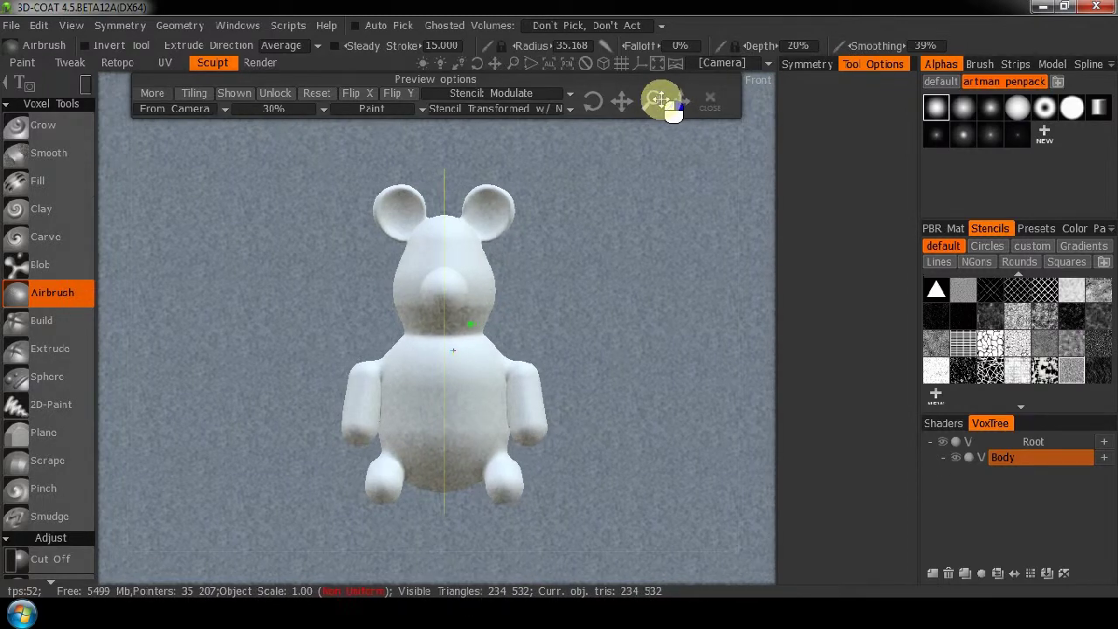
Step: Shrink the stencil pattern, set the Airbrush depth to 10%, and texture the whole figure from the front with one rectangle
drag(654, 97, 662, 99)
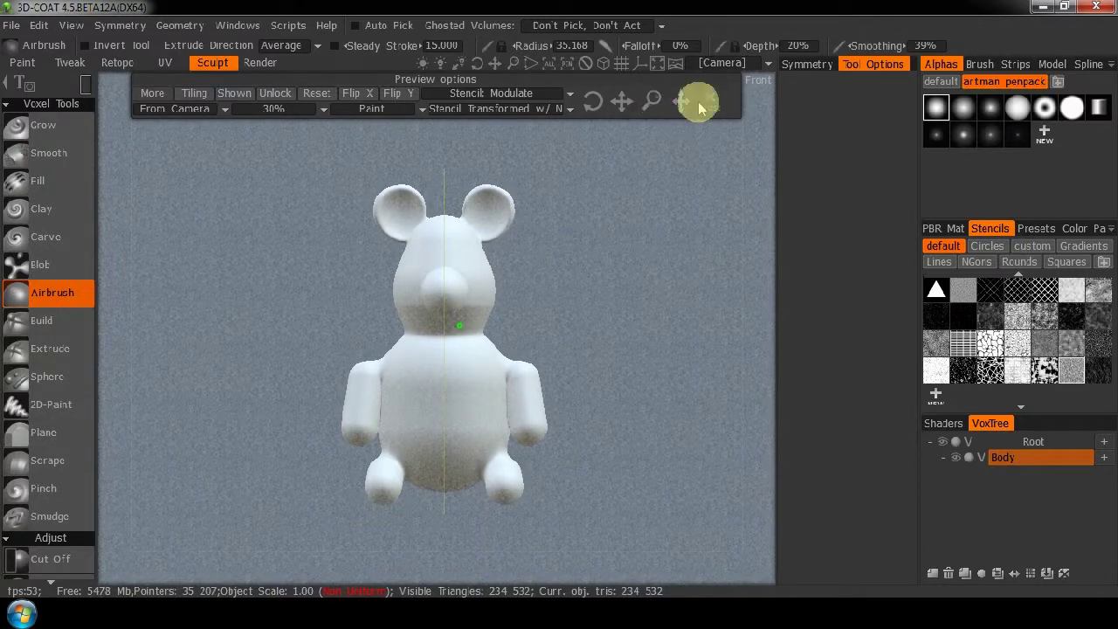
click(791, 46)
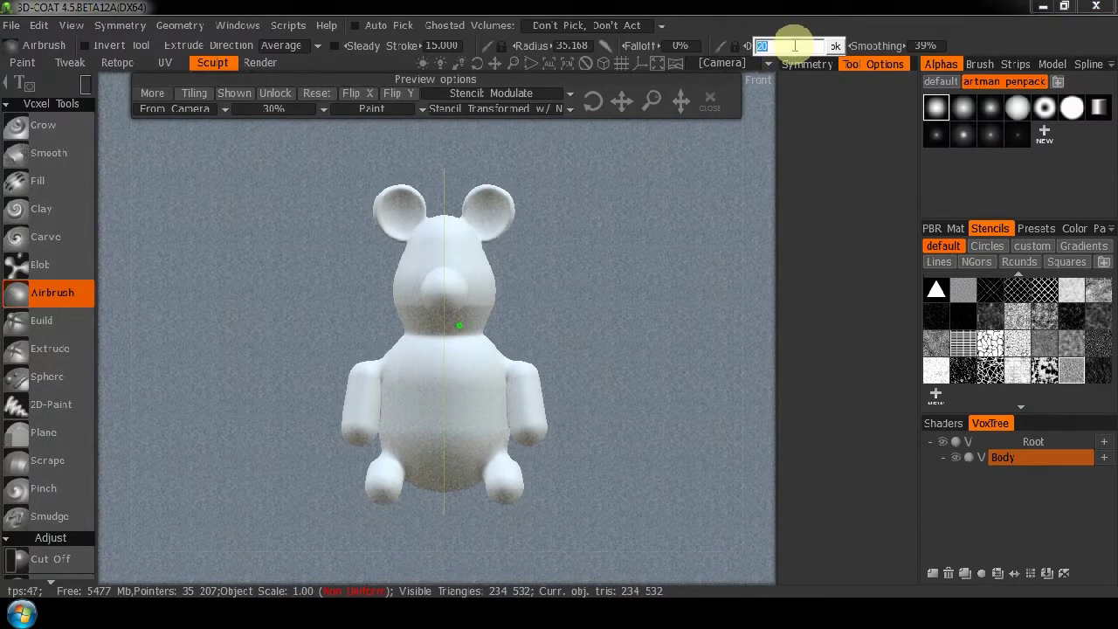
click(834, 46)
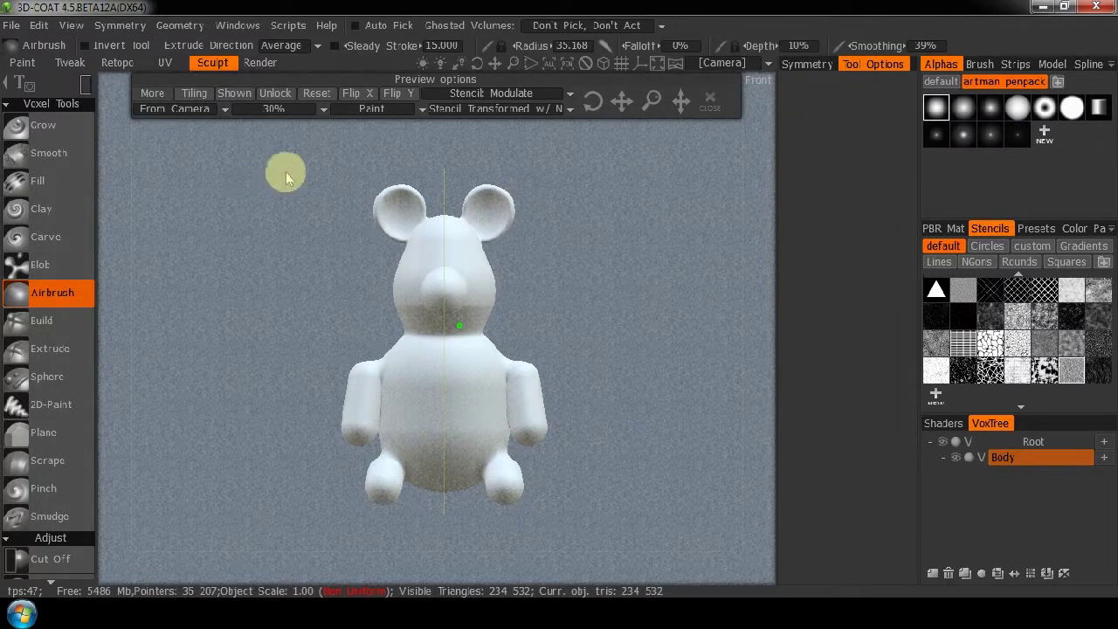
drag(291, 166, 593, 524)
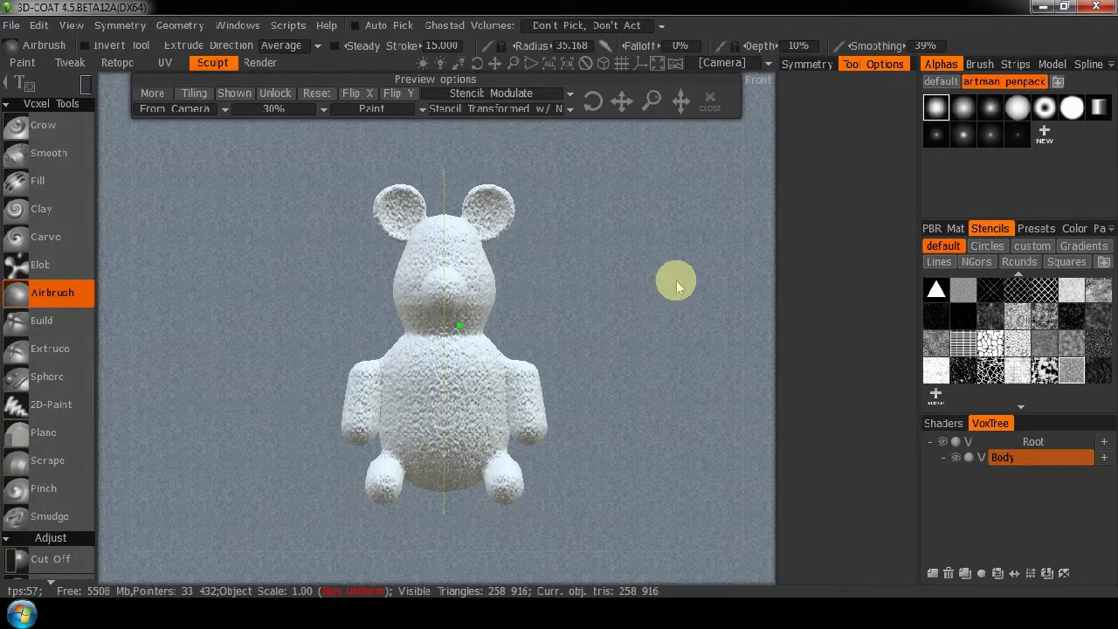
Step: Apply the stencil texture twice to the figure's left side with rectangles that enclose the whole body in the left view
key(KP_4)
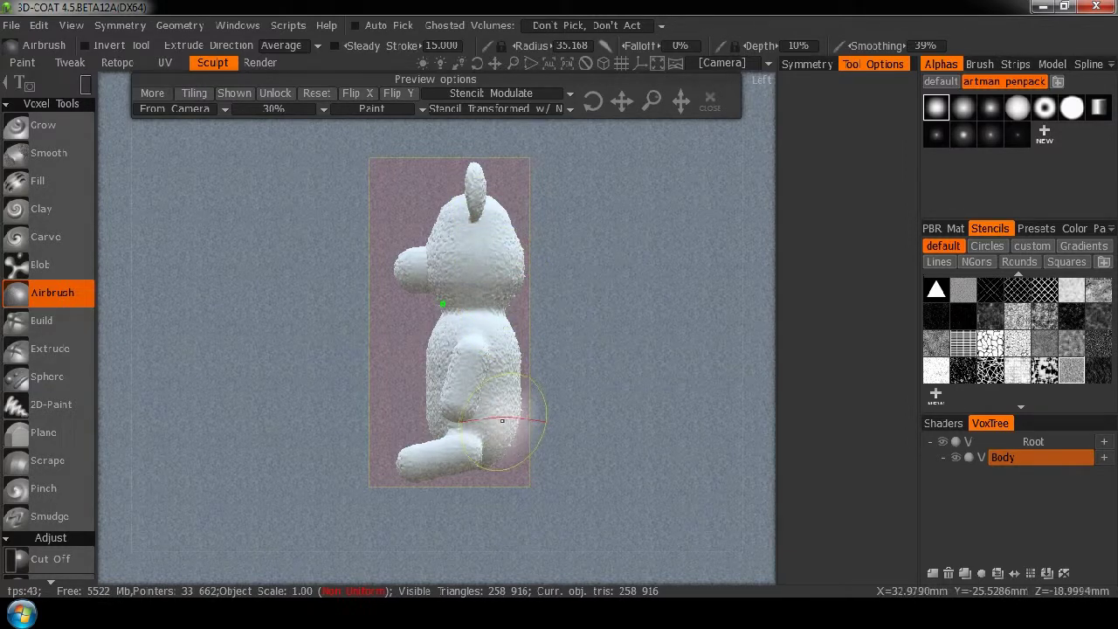
drag(363, 145, 560, 501)
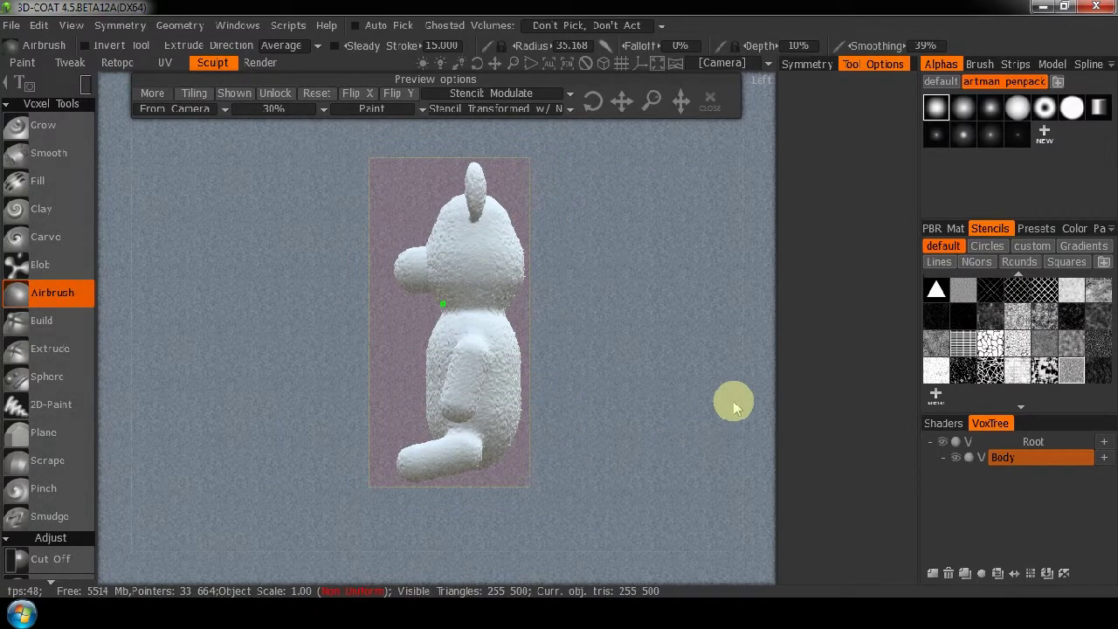
drag(766, 358, 631, 367)
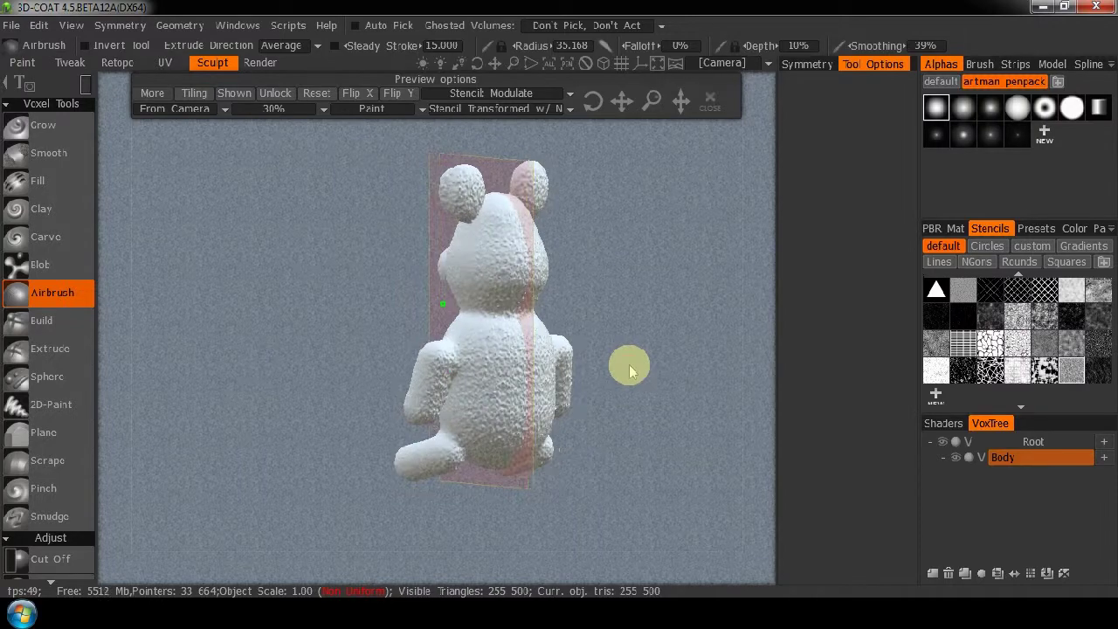
key(KP_4)
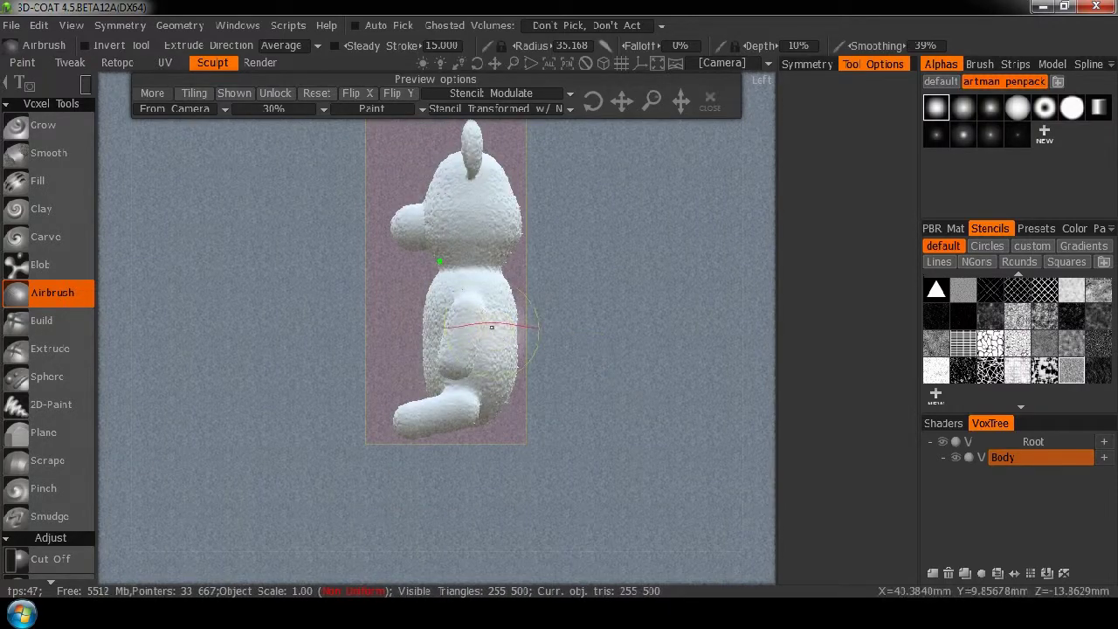
middle_drag(609, 242, 599, 284)
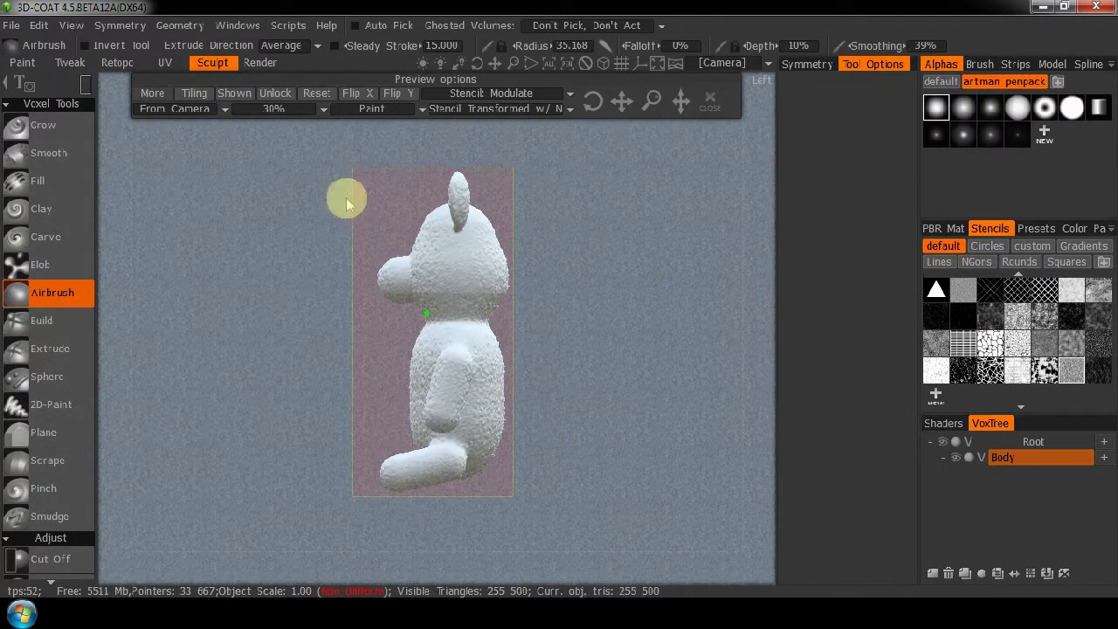
drag(319, 155, 574, 516)
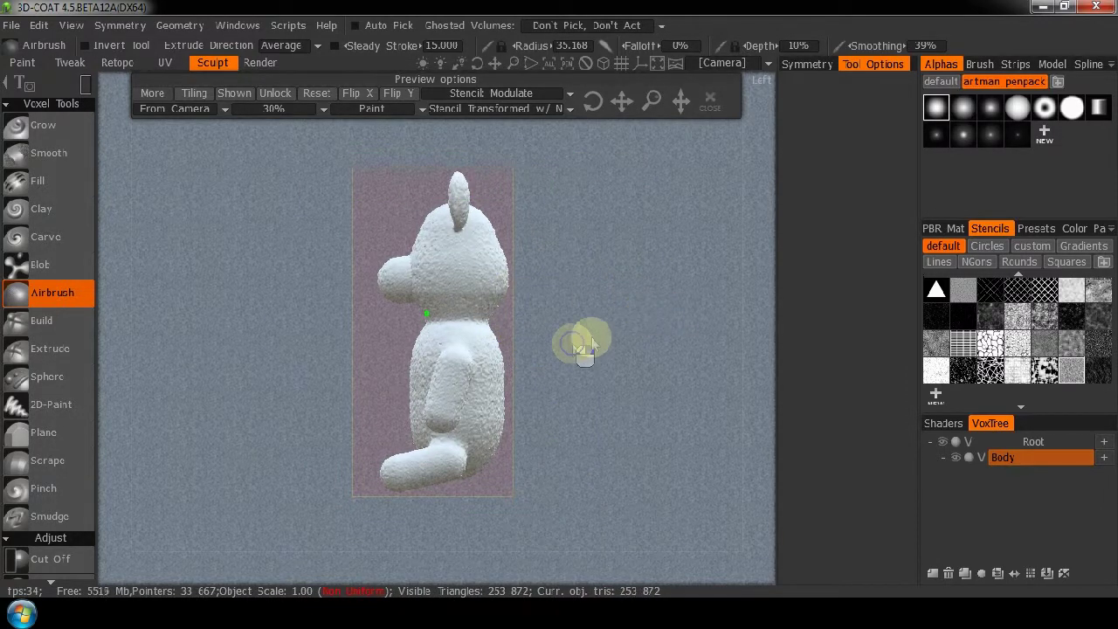
Step: Change the Airbrush to freehand strokes and brush the stencil texture over the left side of the head, arm and leg
click(85, 89)
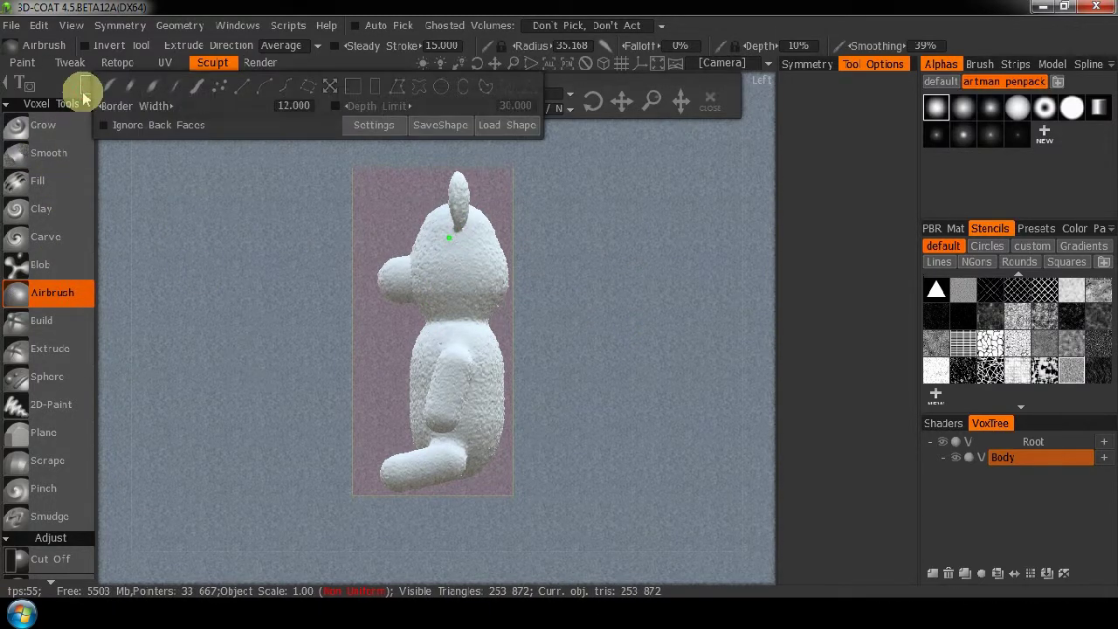
click(150, 87)
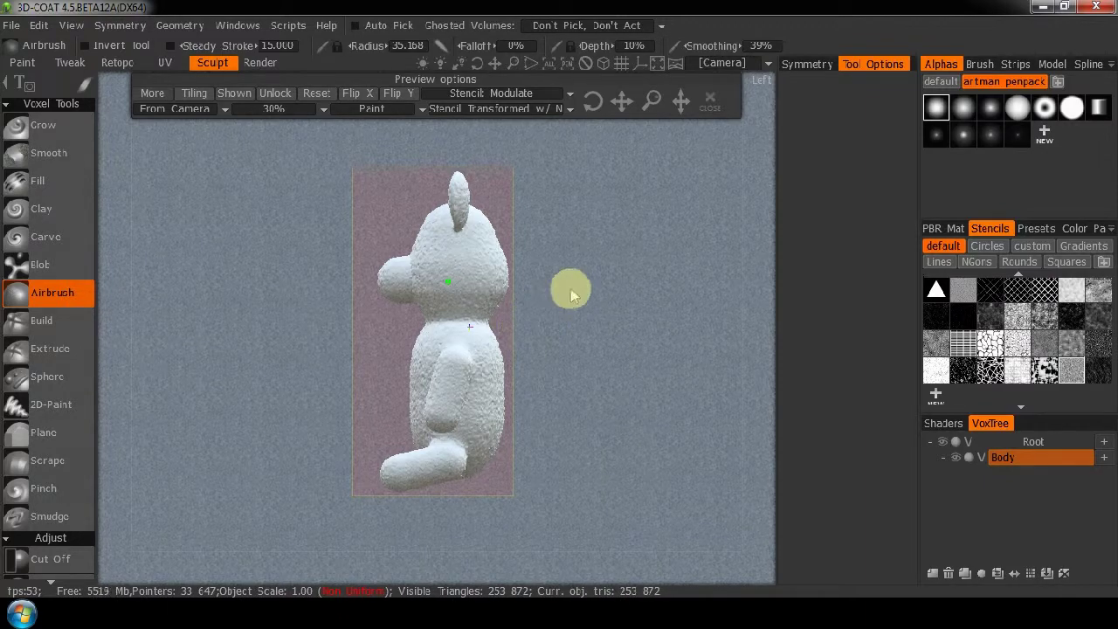
drag(550, 327, 582, 320)
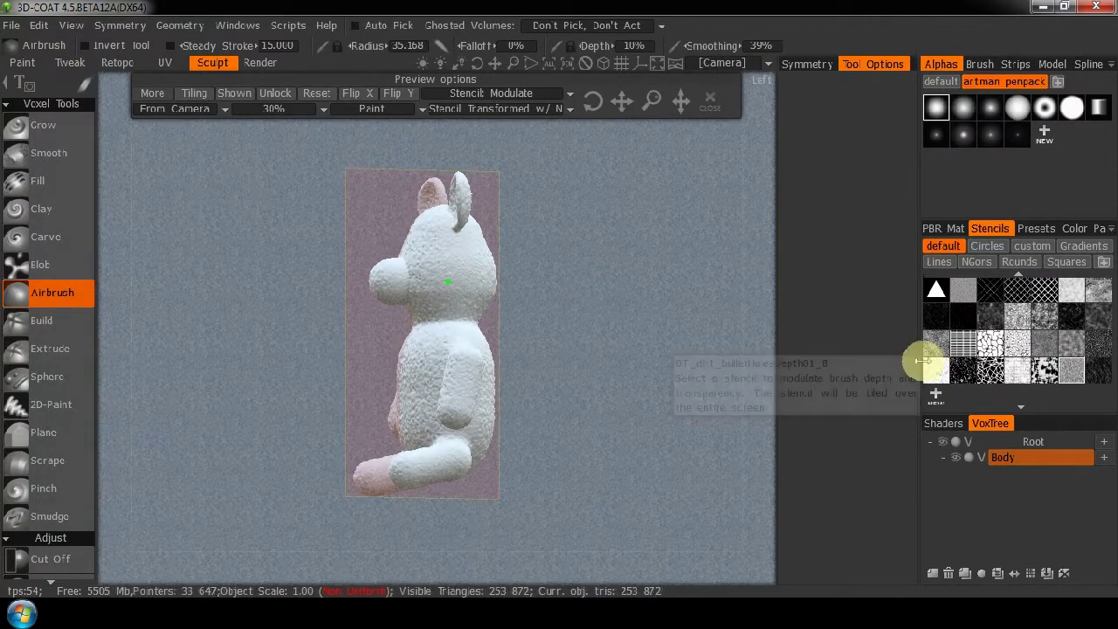
key(KP_3)
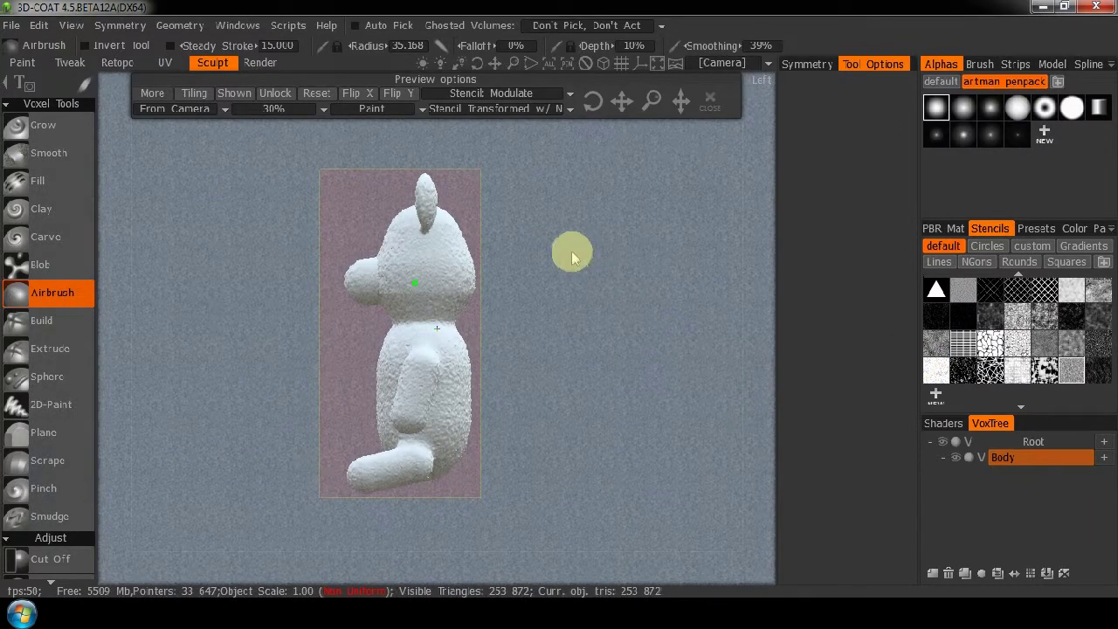
right_drag(573, 242, 744, 184)
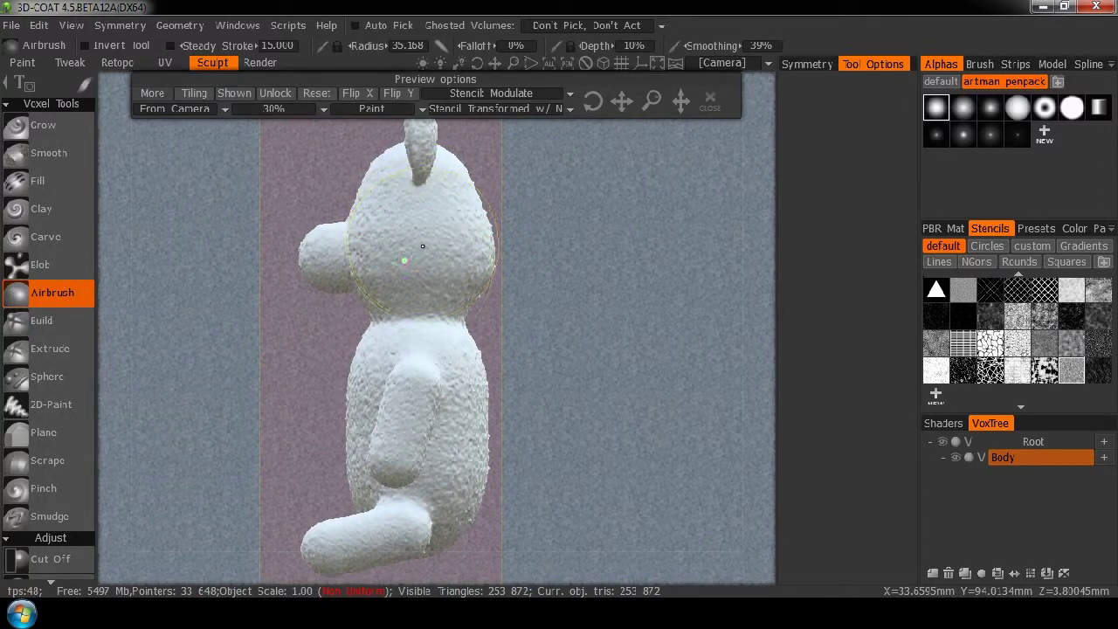
mouse_move(430, 216)
mouse_down()
mouse_move(412, 255)
mouse_move(416, 336)
mouse_up()
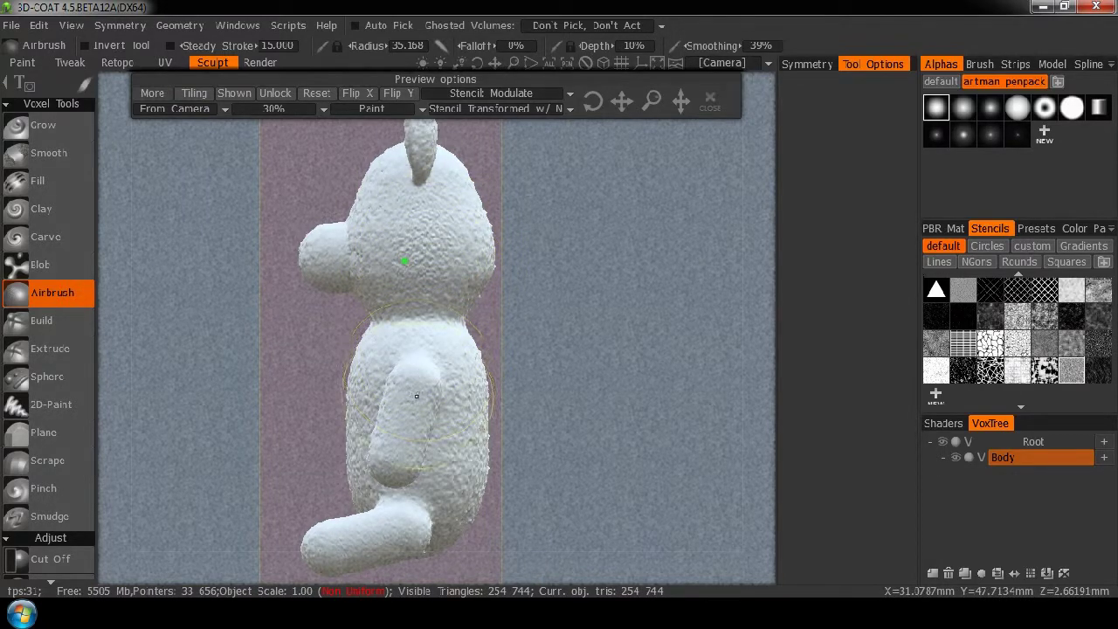
drag(396, 456, 387, 519)
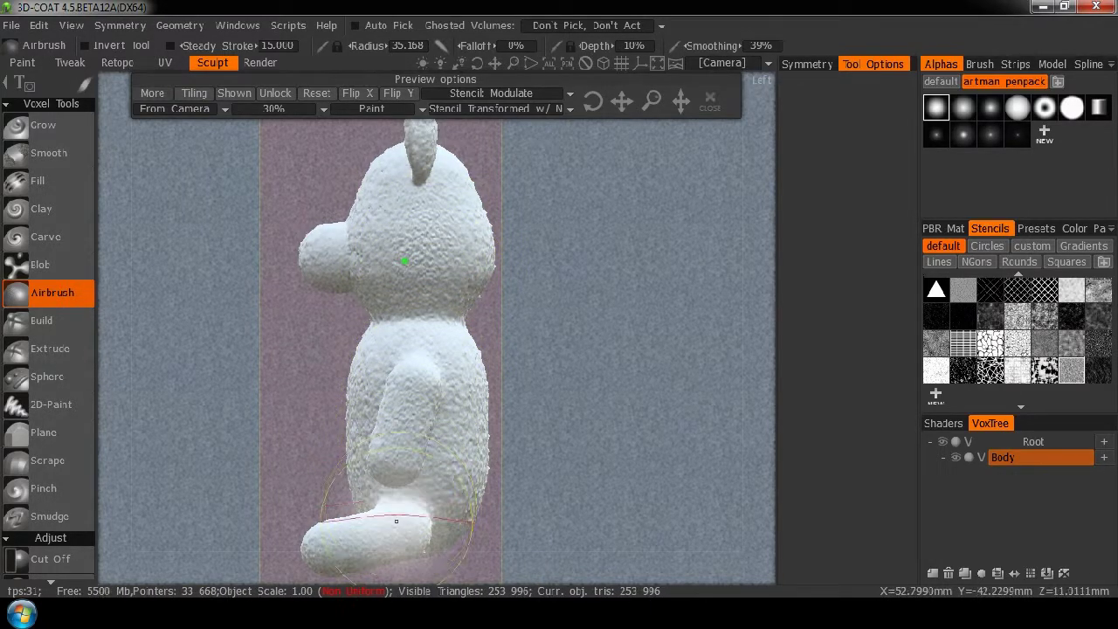
Step: Brush the stencil texture over the figure's right side, and return to the front view
click(125, 389)
mouse_move(135, 397)
mouse_down()
mouse_move(404, 420)
mouse_move(489, 399)
mouse_move(550, 369)
mouse_move(612, 354)
mouse_move(611, 365)
mouse_up()
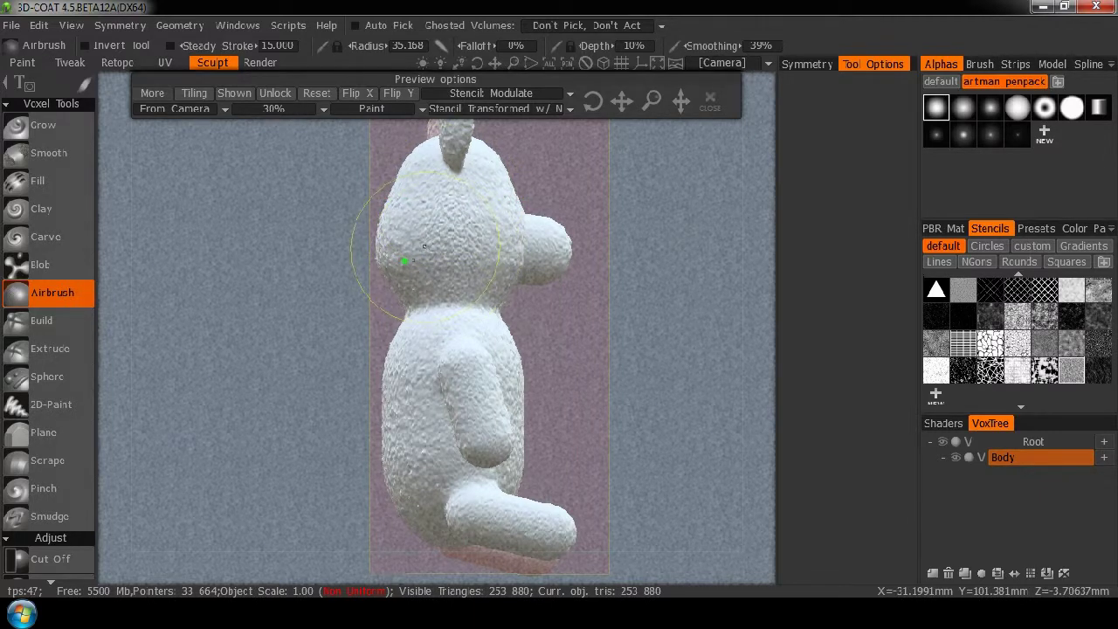
drag(638, 278, 657, 325)
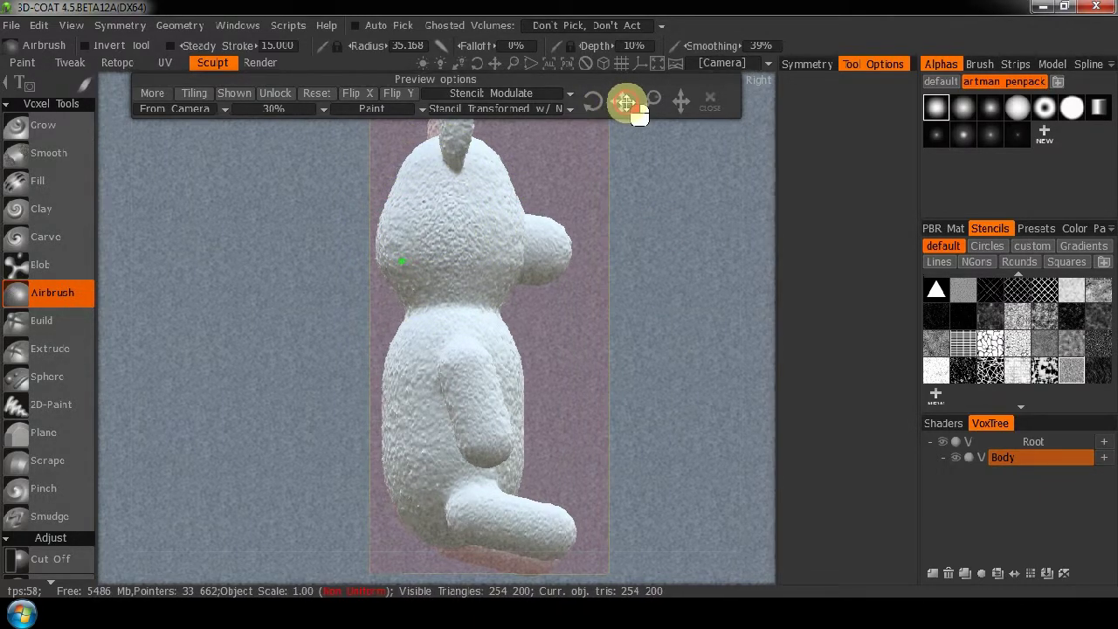
drag(757, 299, 659, 131)
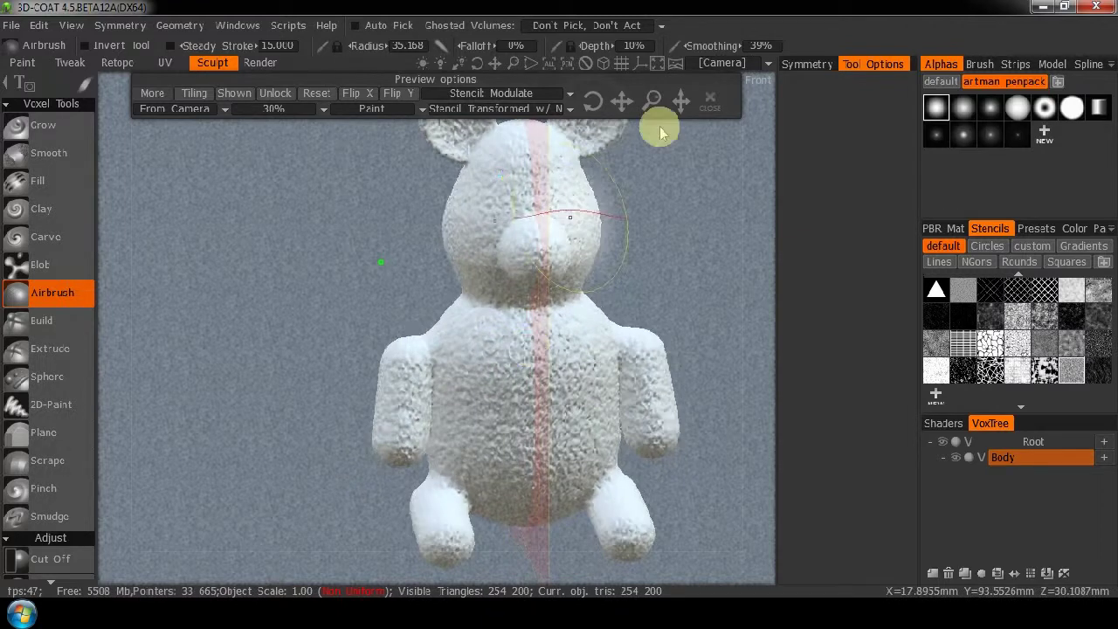
Step: Remove the stencil and inspect the textured surface of the whole figure and the head
click(711, 98)
drag(755, 268, 689, 221)
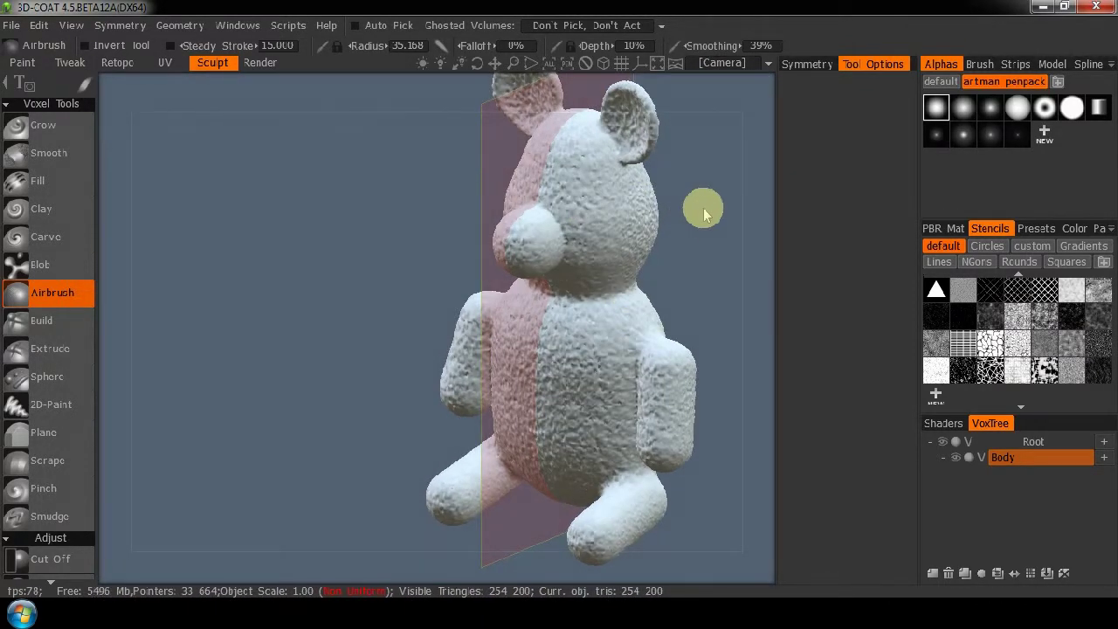
mouse_move(756, 237)
mouse_down()
mouse_move(643, 180)
mouse_move(589, 200)
mouse_move(731, 210)
mouse_move(715, 223)
mouse_move(661, 212)
mouse_move(673, 212)
mouse_up()
drag(592, 197, 602, 250)
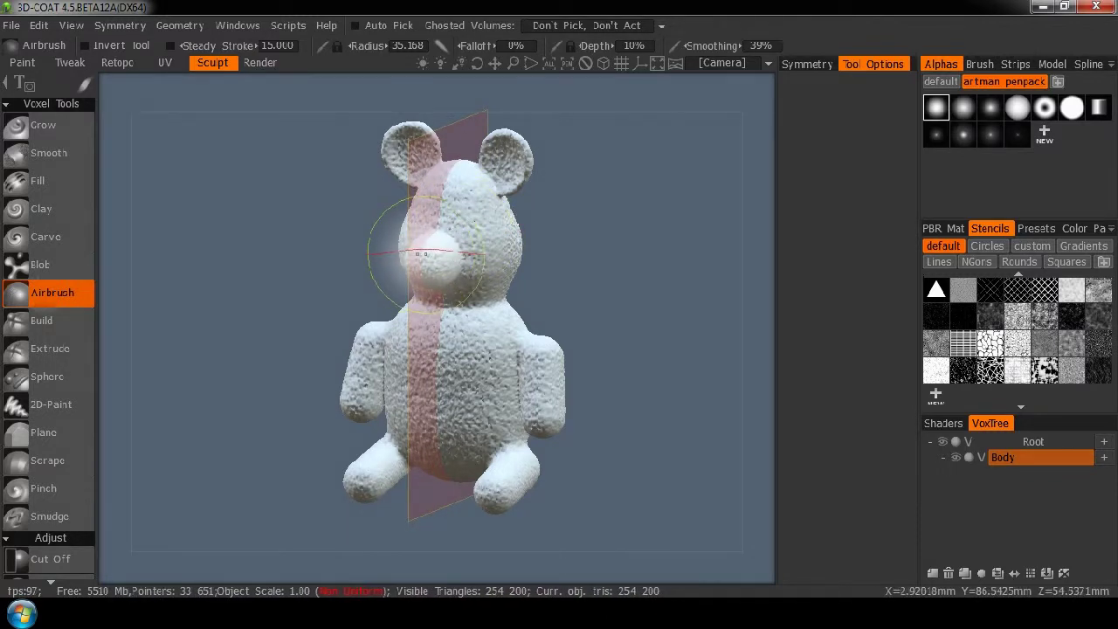
scroll(545, 205, up, 5)
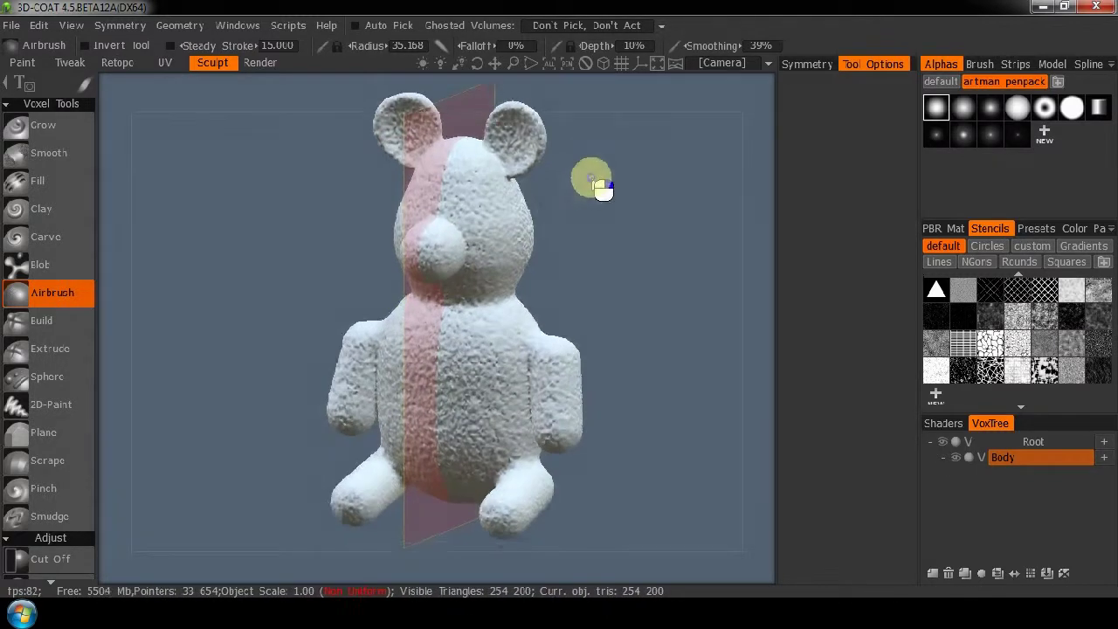
middle_drag(632, 253, 625, 335)
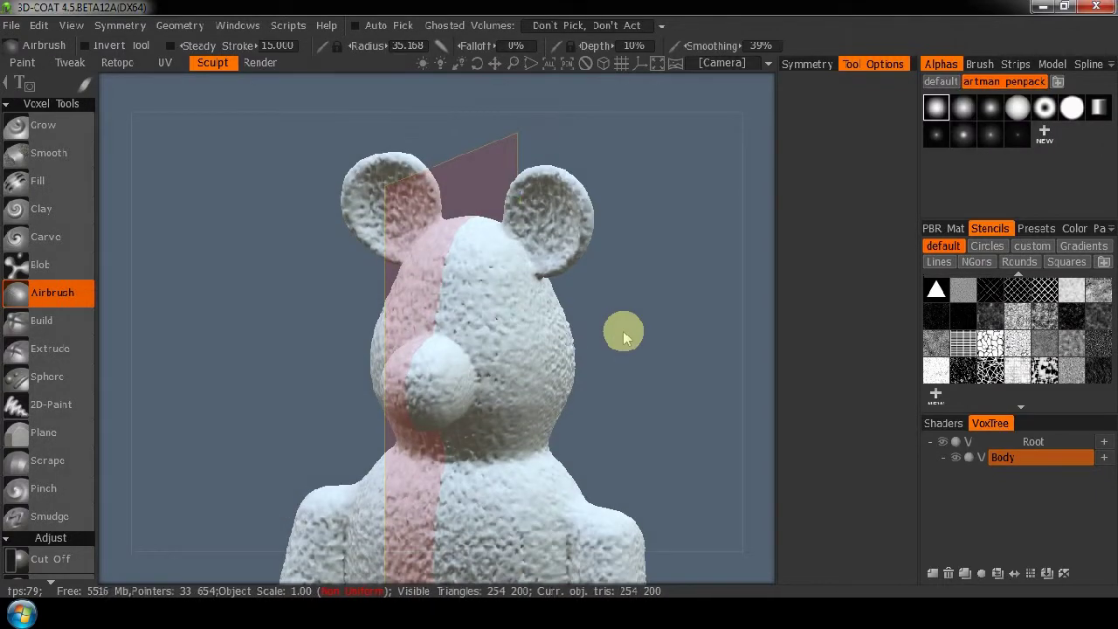
Step: Face the head from the front and prepare the Smooth brush with a radius of 15.762
key(KP_2)
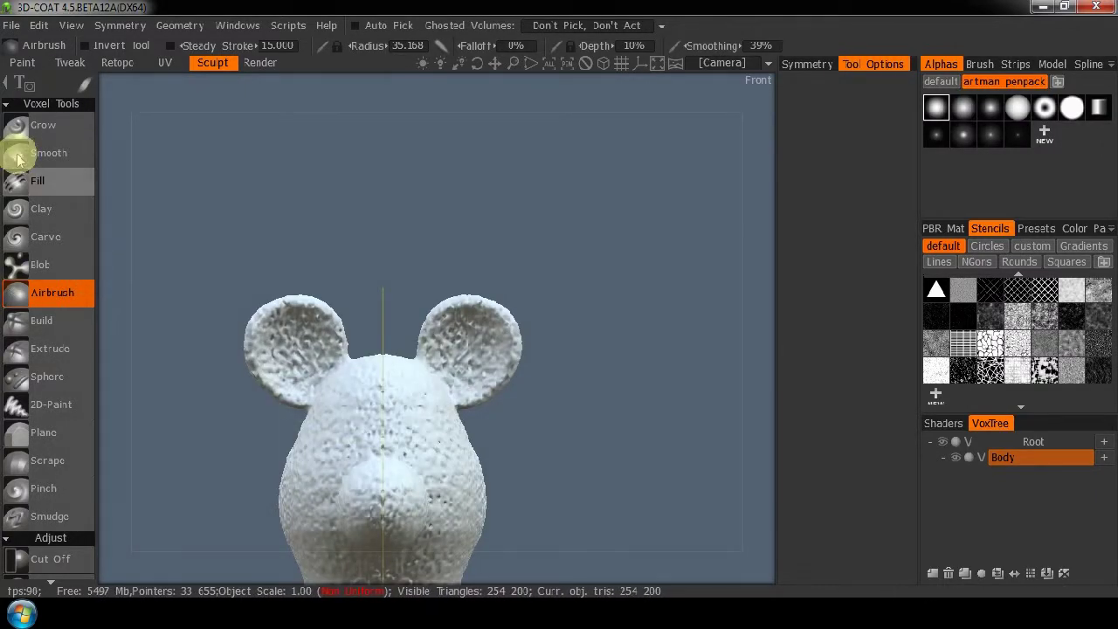
key(shift)
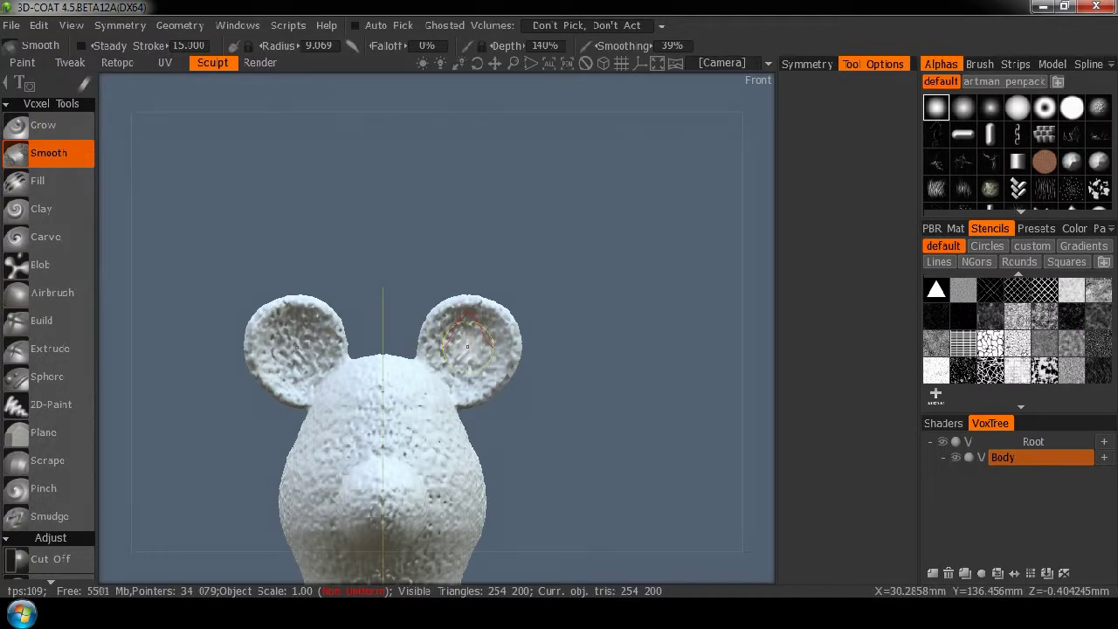
click(88, 84)
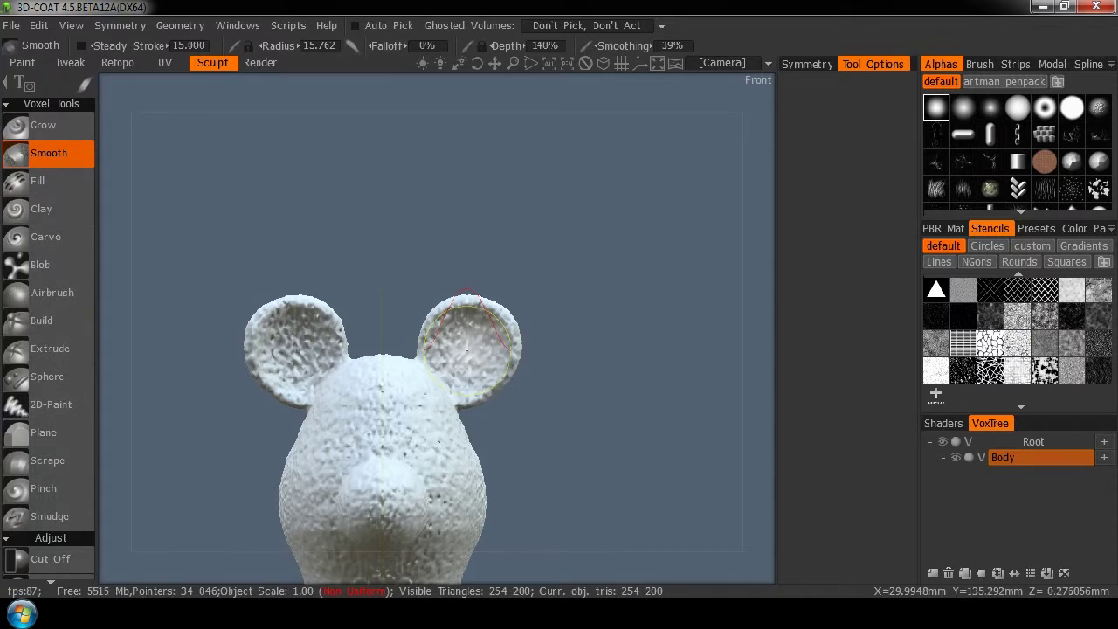
Step: Try smoothing the inner ears with symmetry, check the backs of the ears, and undo the smoothing
drag(467, 347, 467, 348)
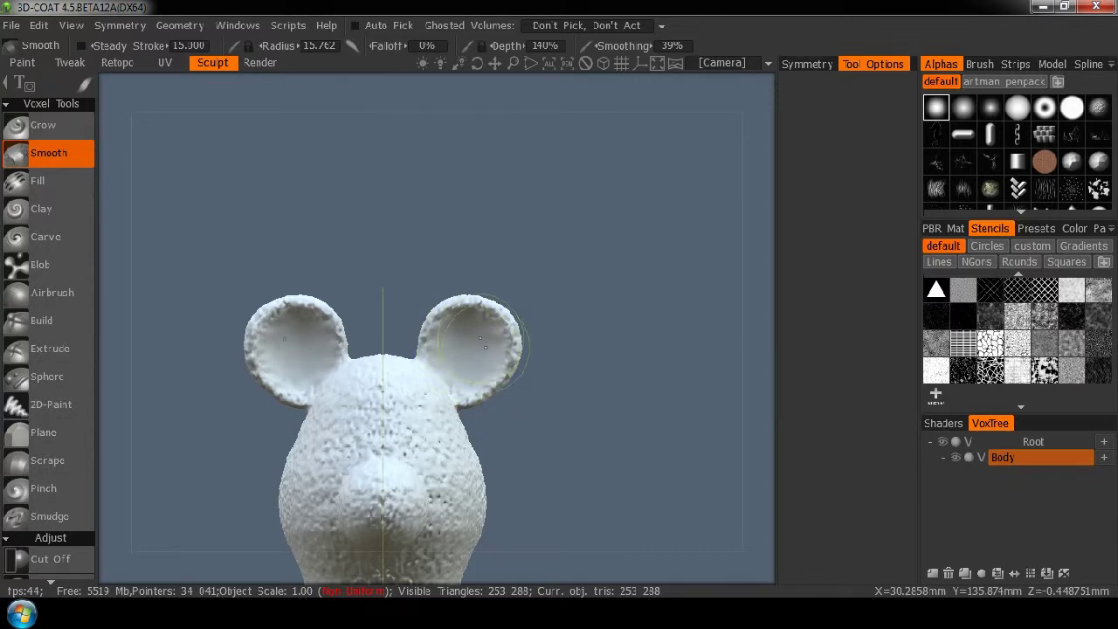
drag(486, 357, 479, 347)
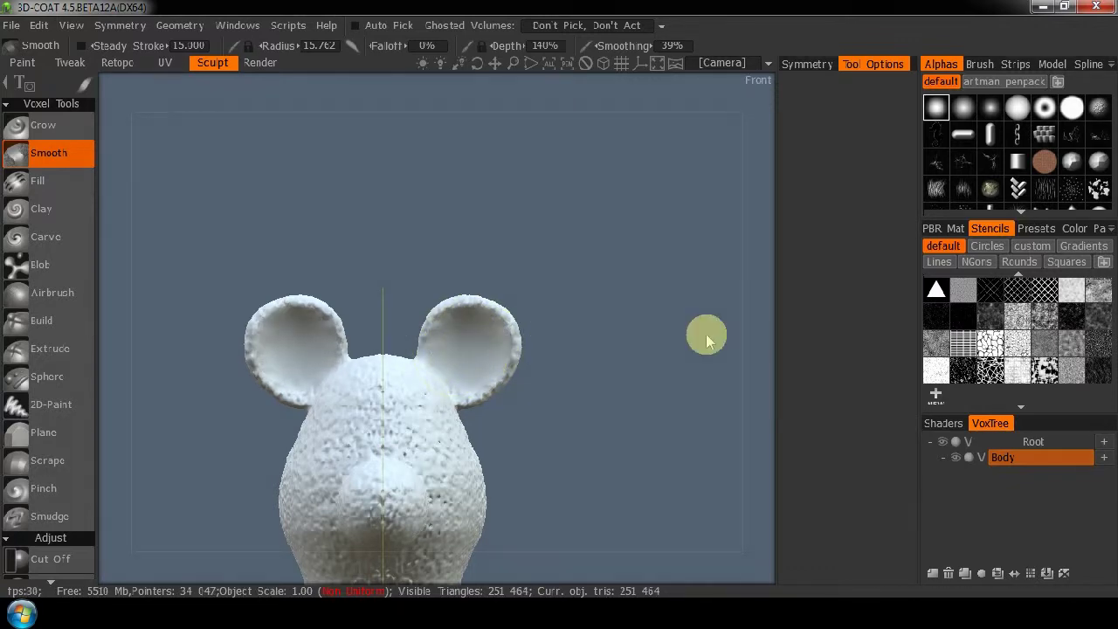
mouse_move(754, 345)
mouse_down()
mouse_move(439, 352)
mouse_move(565, 365)
mouse_move(383, 367)
mouse_up()
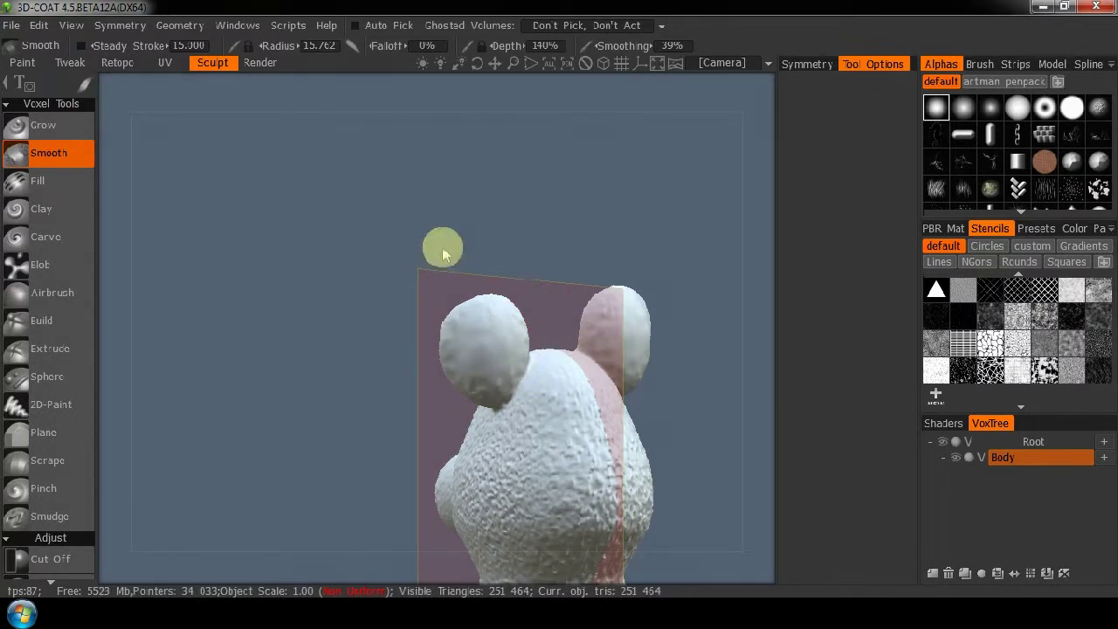
key(ctrl+z)
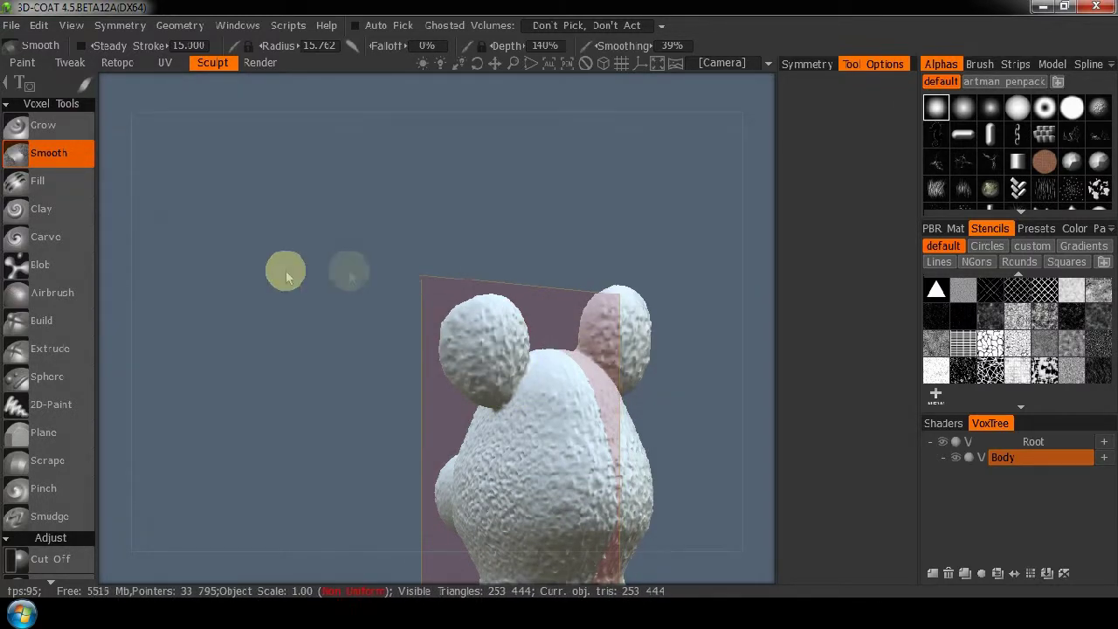
Step: Toggle Ignore Back Faces for the Smooth brush and smooth the inside of both ears from the front view
mouse_move(120, 259)
mouse_down()
mouse_move(282, 277)
mouse_move(507, 274)
mouse_up()
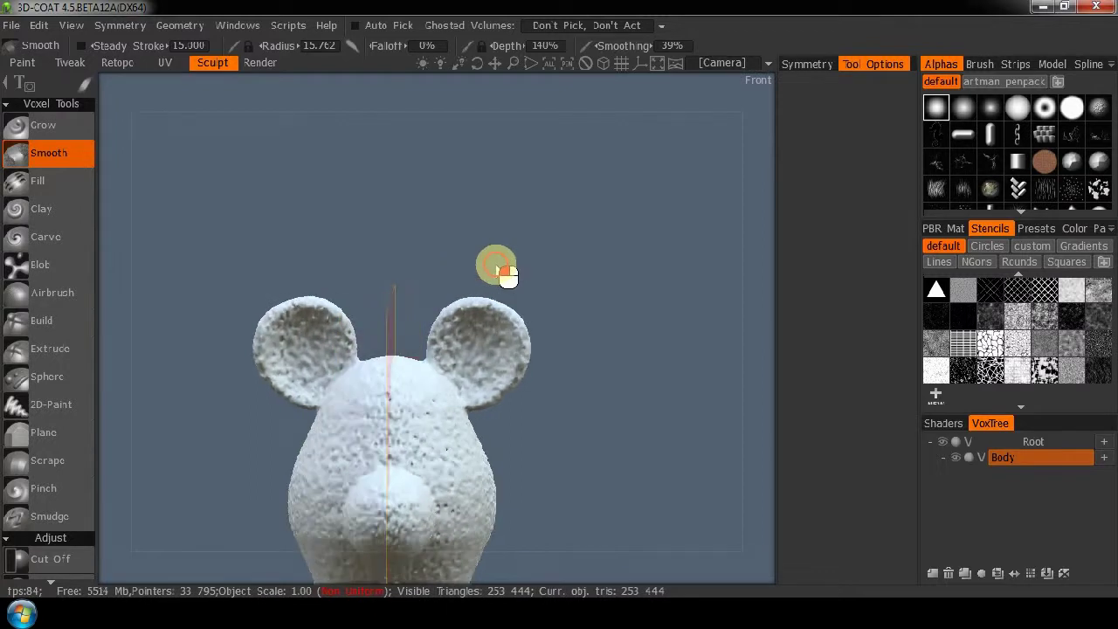
mouse_move(85, 85)
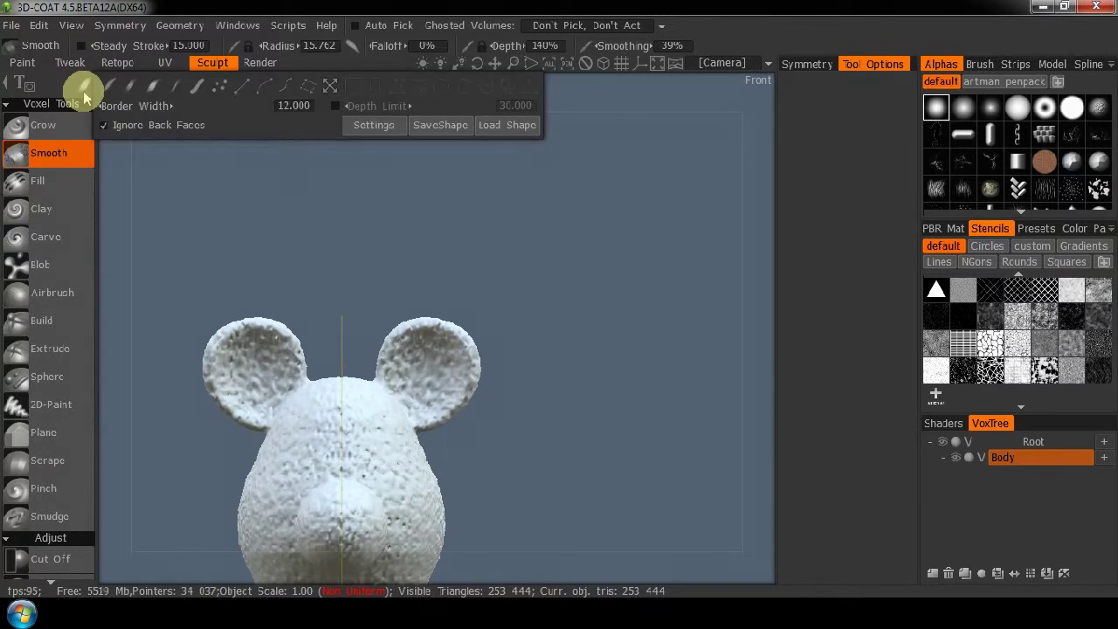
click(103, 125)
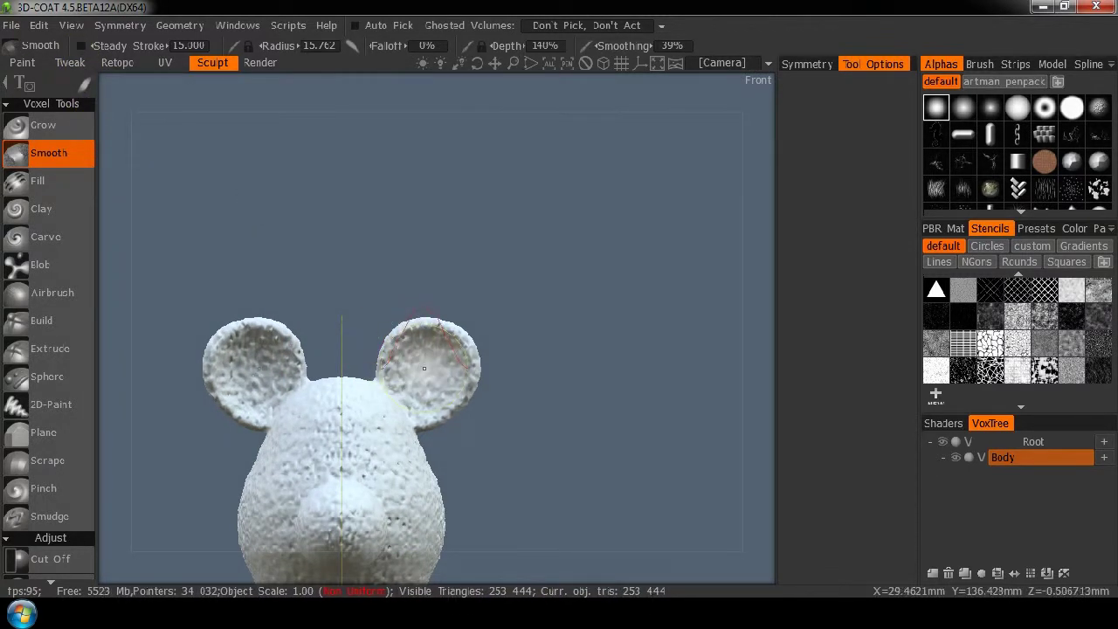
click(424, 373)
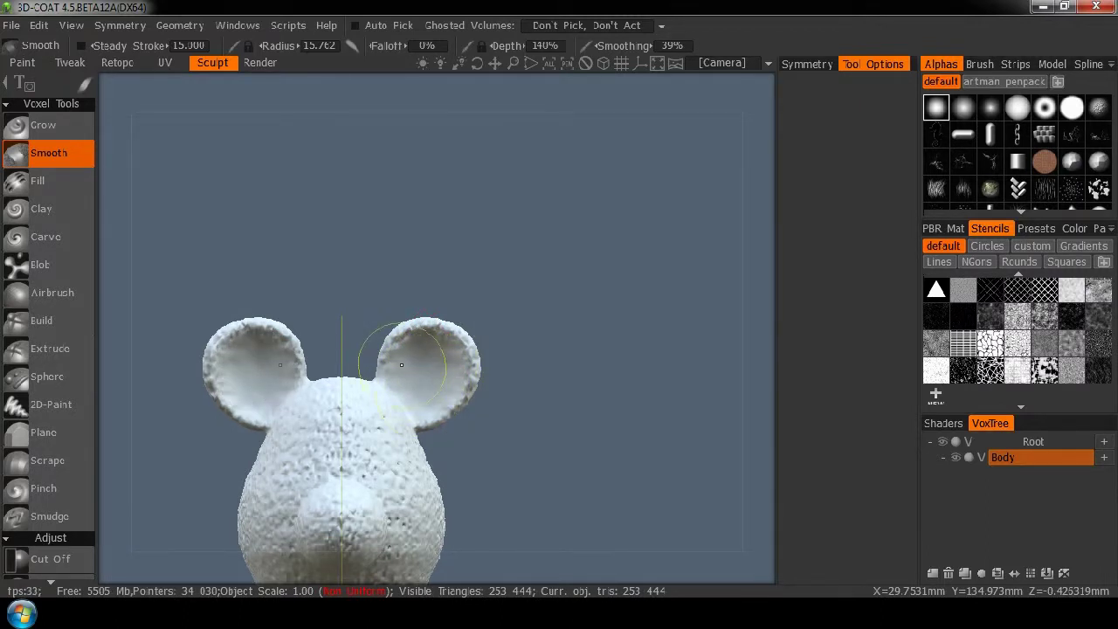
Step: Try finishing the inner-ear smoothing, check the backs of the ears, and undo the smoothing strokes
click(454, 352)
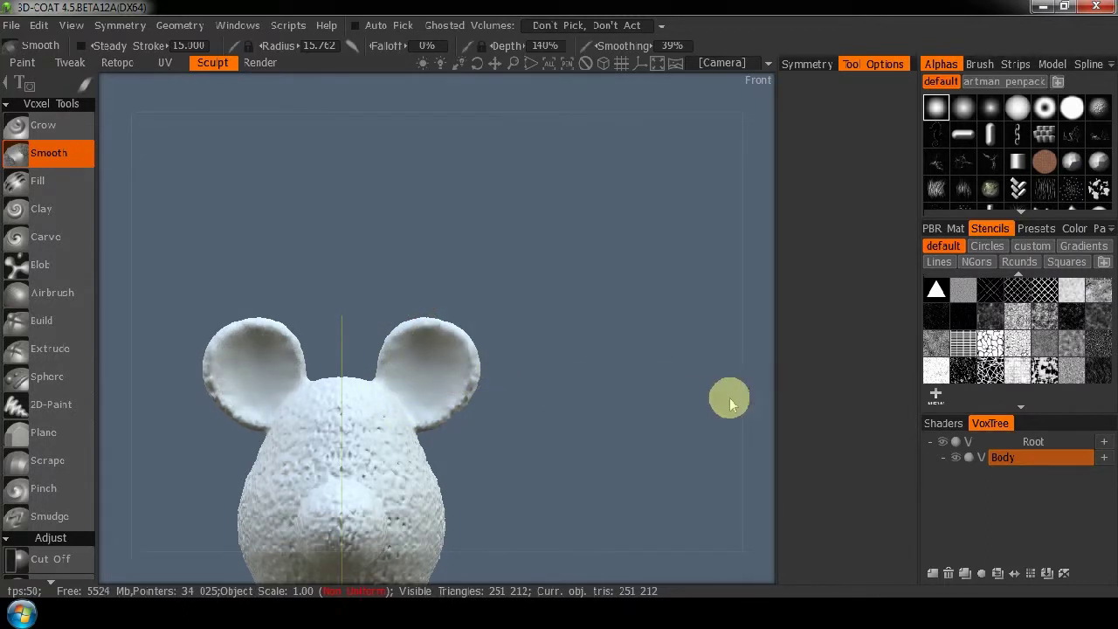
drag(749, 408, 294, 399)
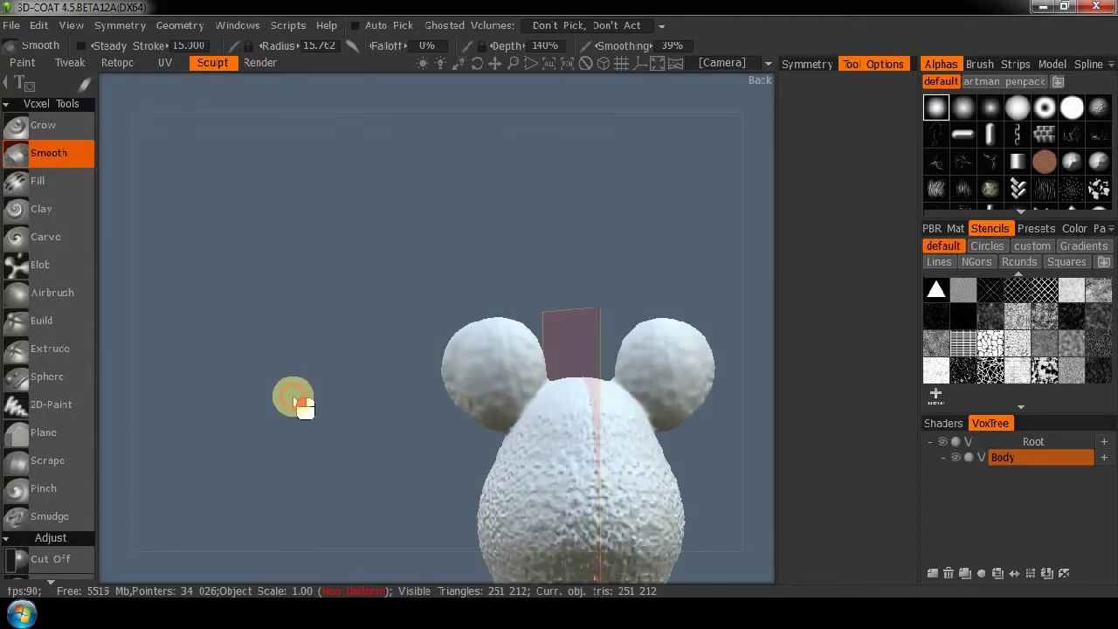
key(ctrl+z)
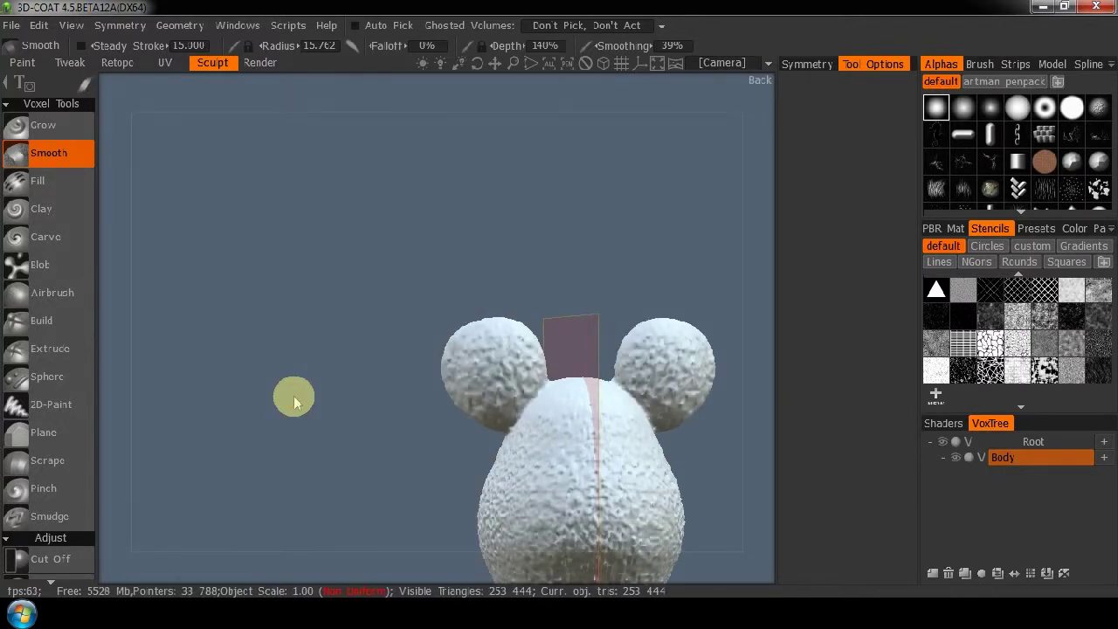
key(ctrl+z)
Step: Return to the front view and enable the Smooth brush's Depth Limit with a value of 10
drag(131, 301, 556, 371)
key(KP_2)
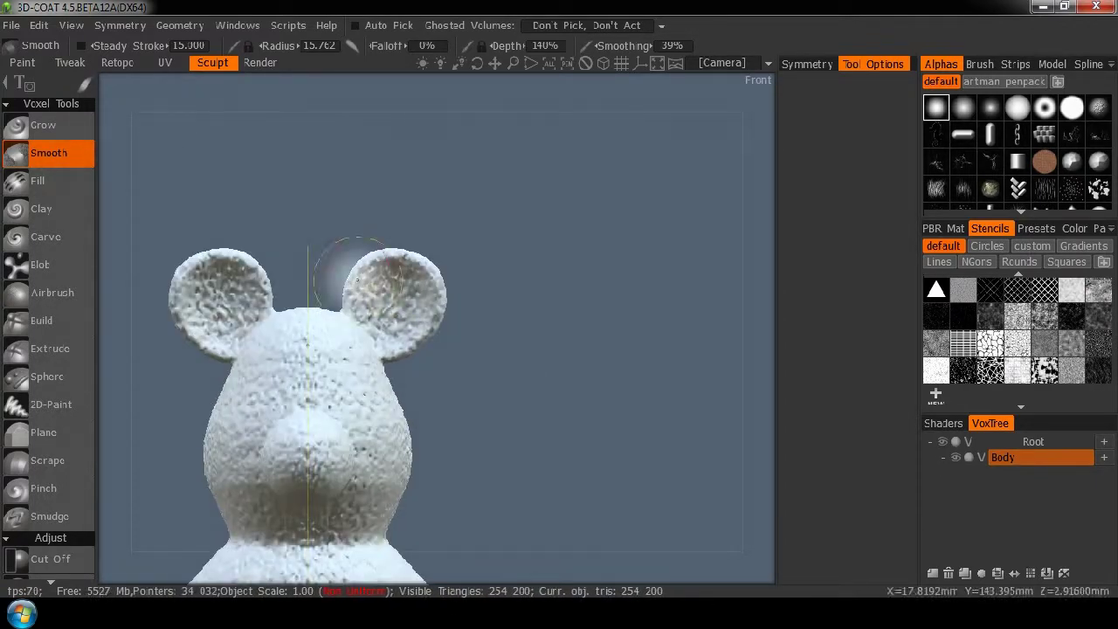
mouse_move(82, 86)
click(337, 106)
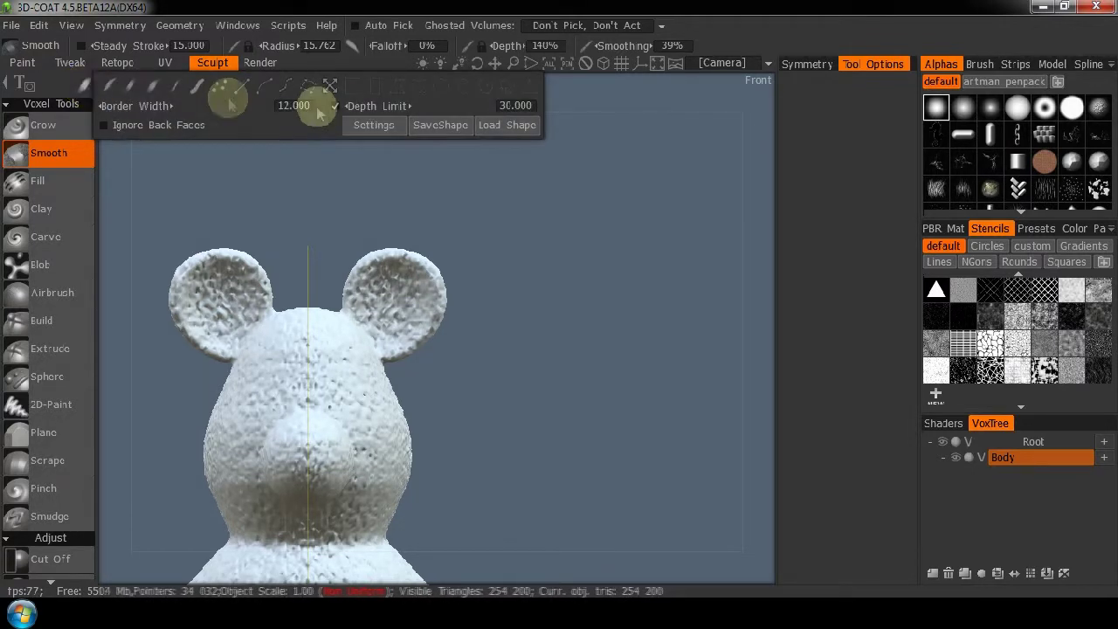
click(520, 108)
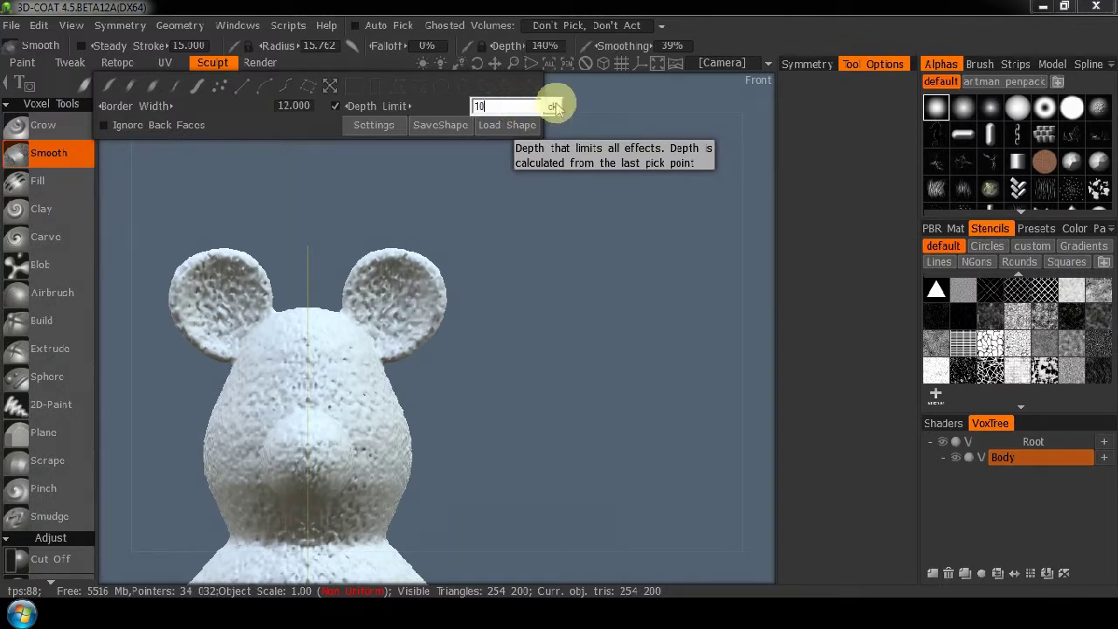
click(556, 107)
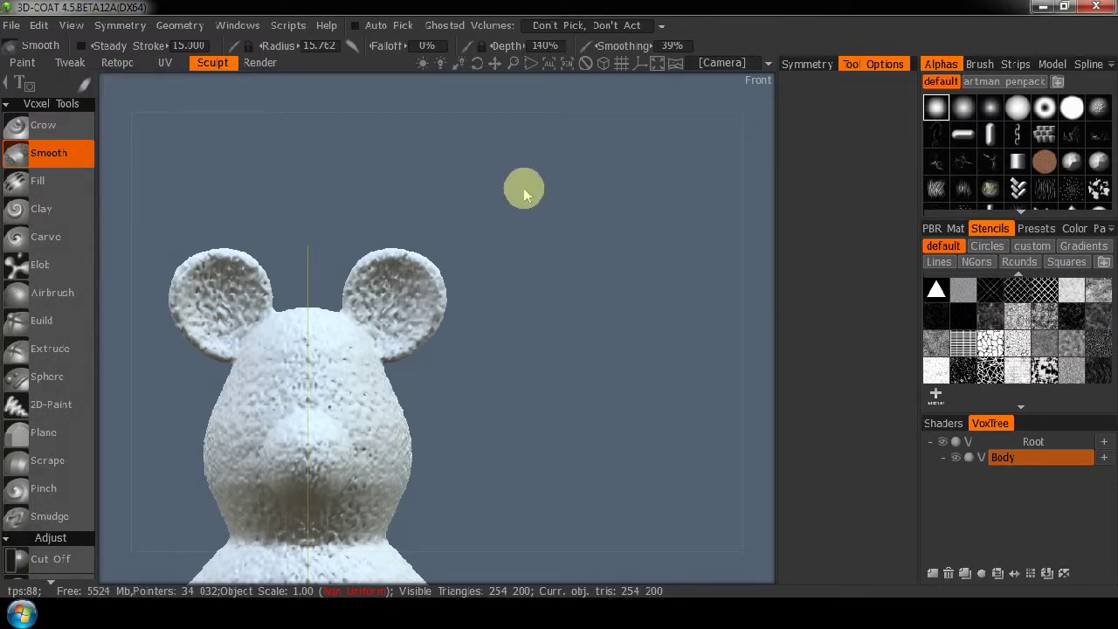
Step: Try smoothing the inside of both ears with the depth limit, check the backs, and undo it
click(391, 303)
drag(391, 302, 463, 262)
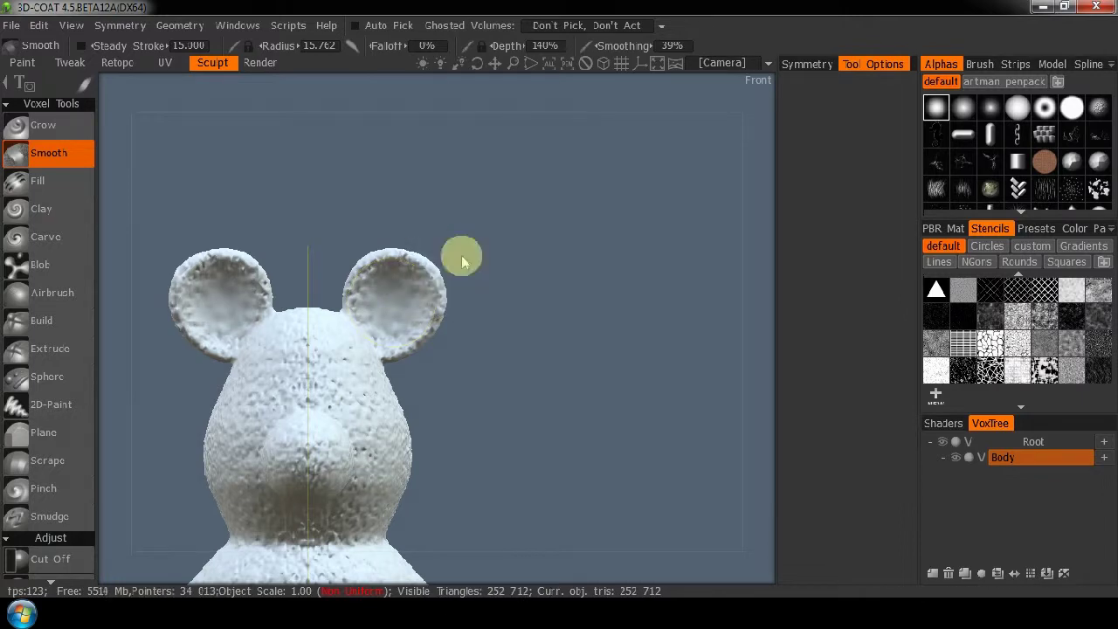
drag(726, 335, 394, 344)
key(ctrl+z)
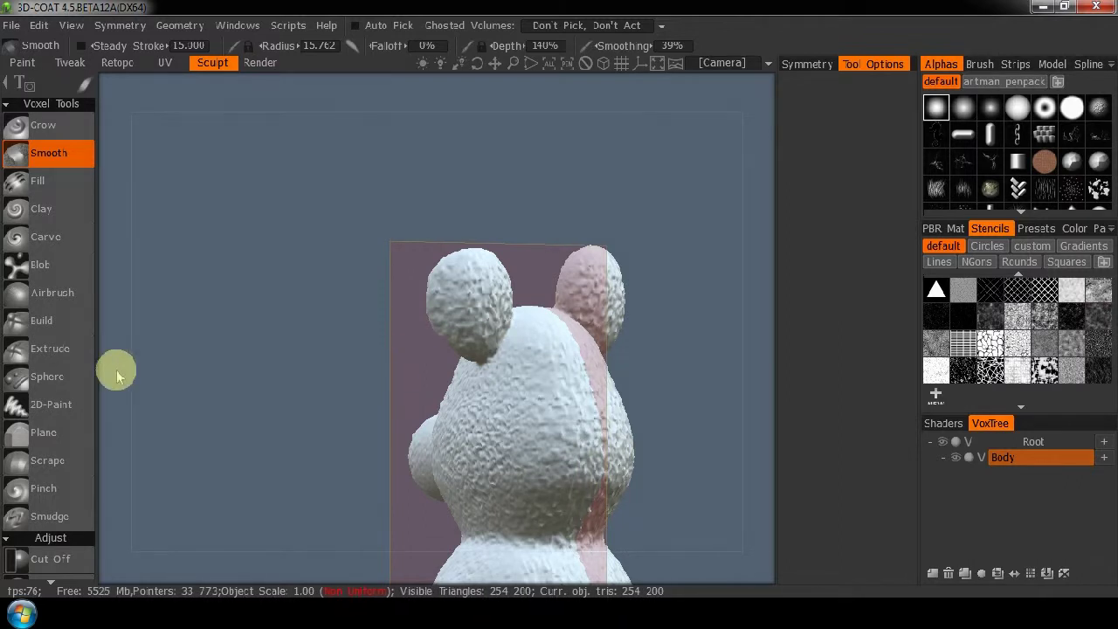
Step: Reduce the Smooth brush's depth to 25%, smooth the inside of both ears from the front, and check their backs
key(KP_2)
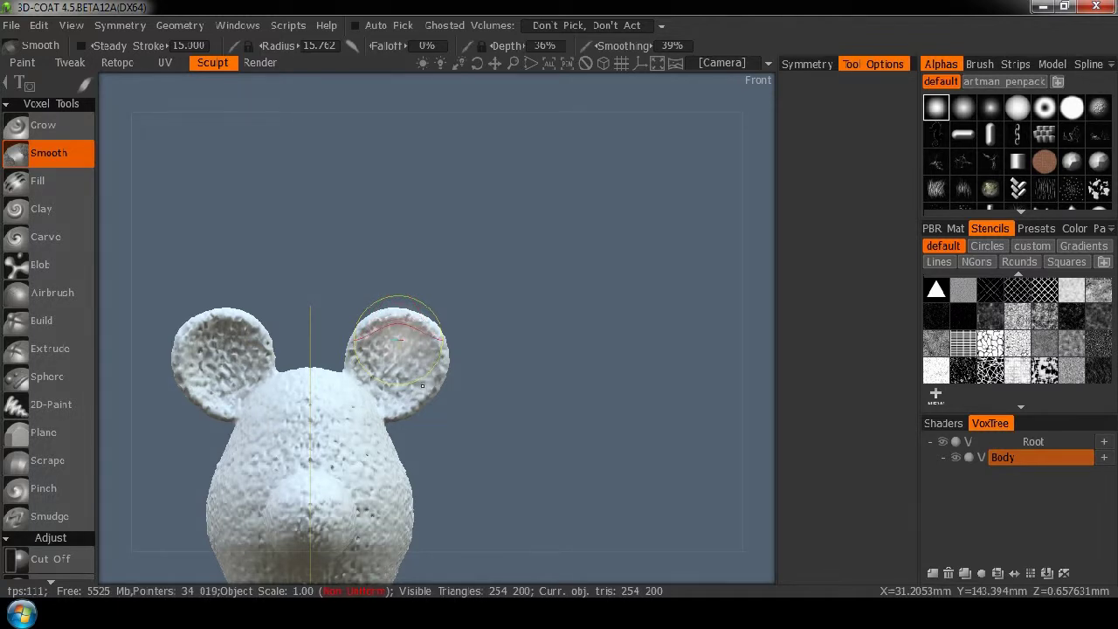
right_drag(428, 392, 421, 385)
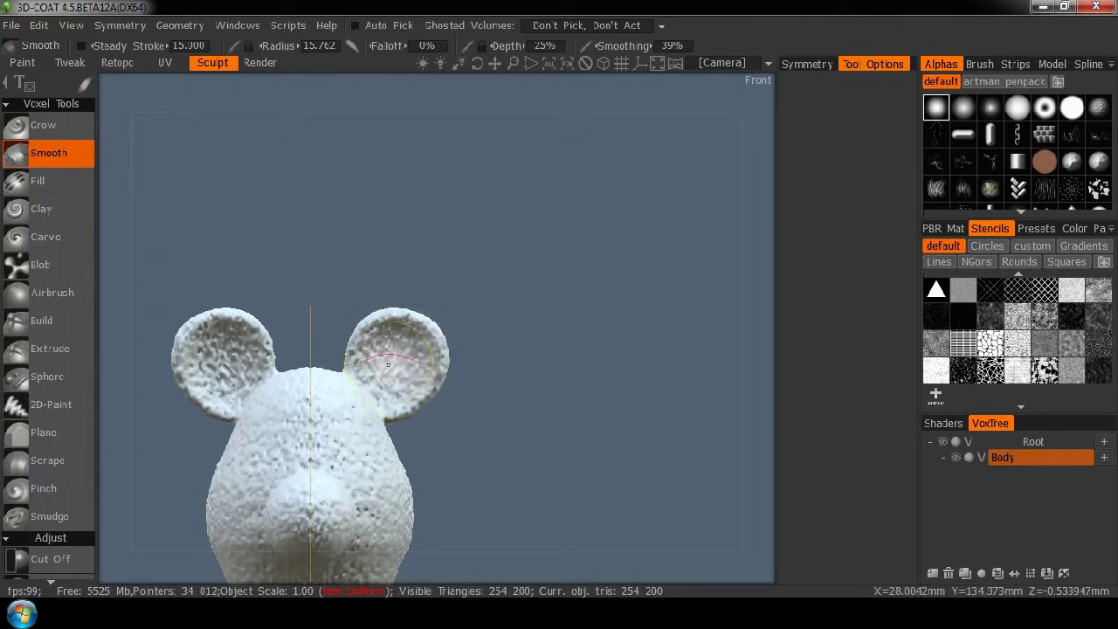
drag(392, 363, 388, 363)
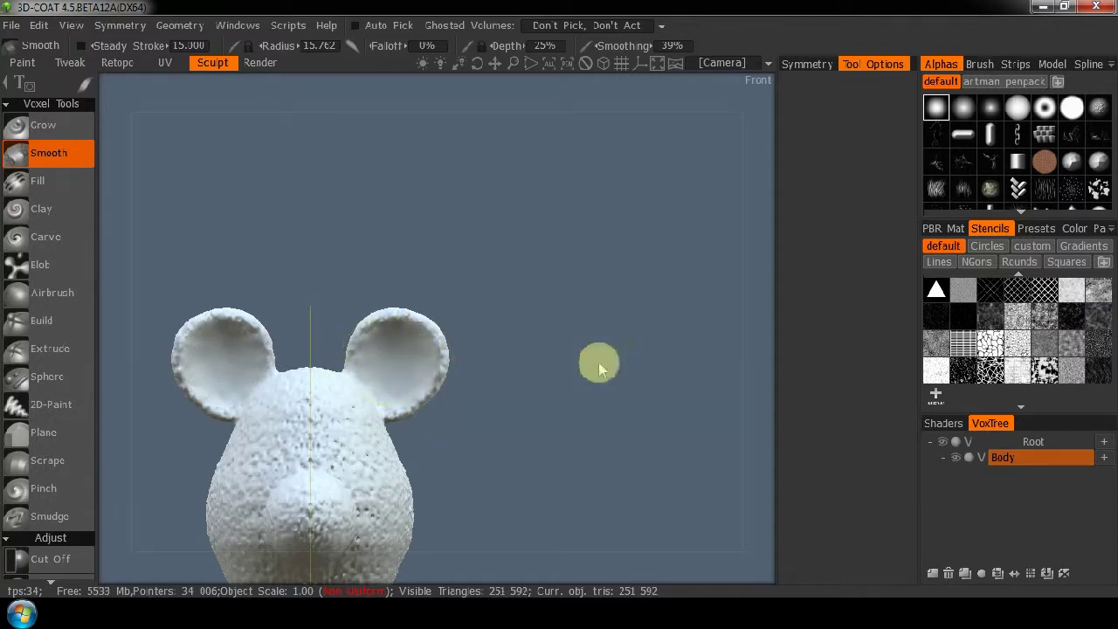
mouse_move(749, 379)
mouse_down()
mouse_move(423, 409)
mouse_move(302, 399)
mouse_move(300, 379)
mouse_move(308, 399)
mouse_up()
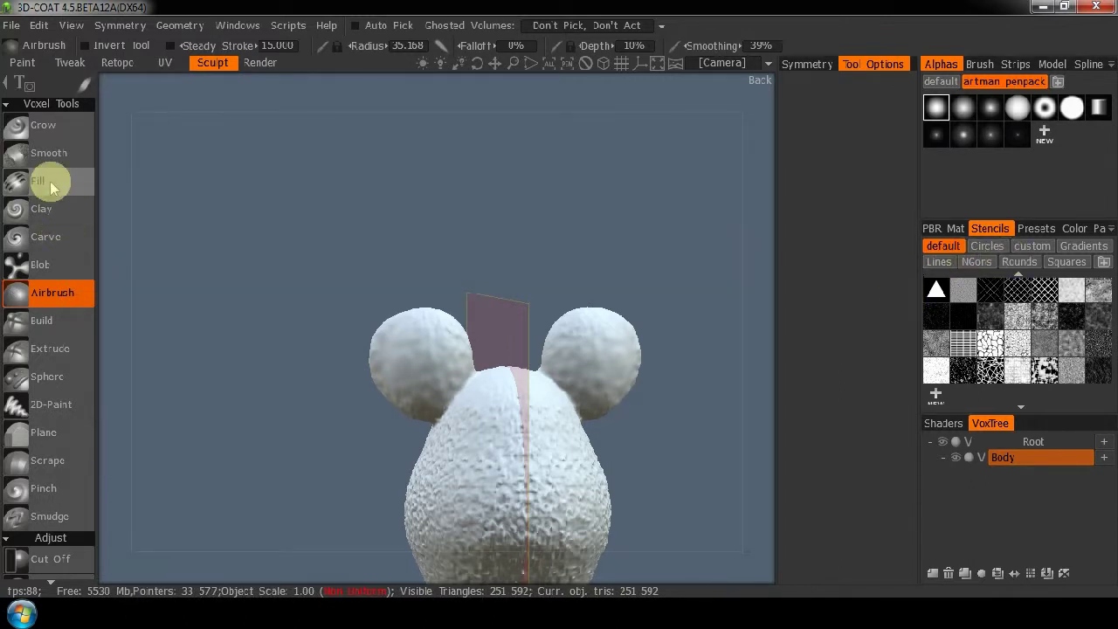
Step: Retexture the backs of the ears with the Airbrush through a fine-grain stencil at radius 9.269 and depth 66%
click(47, 154)
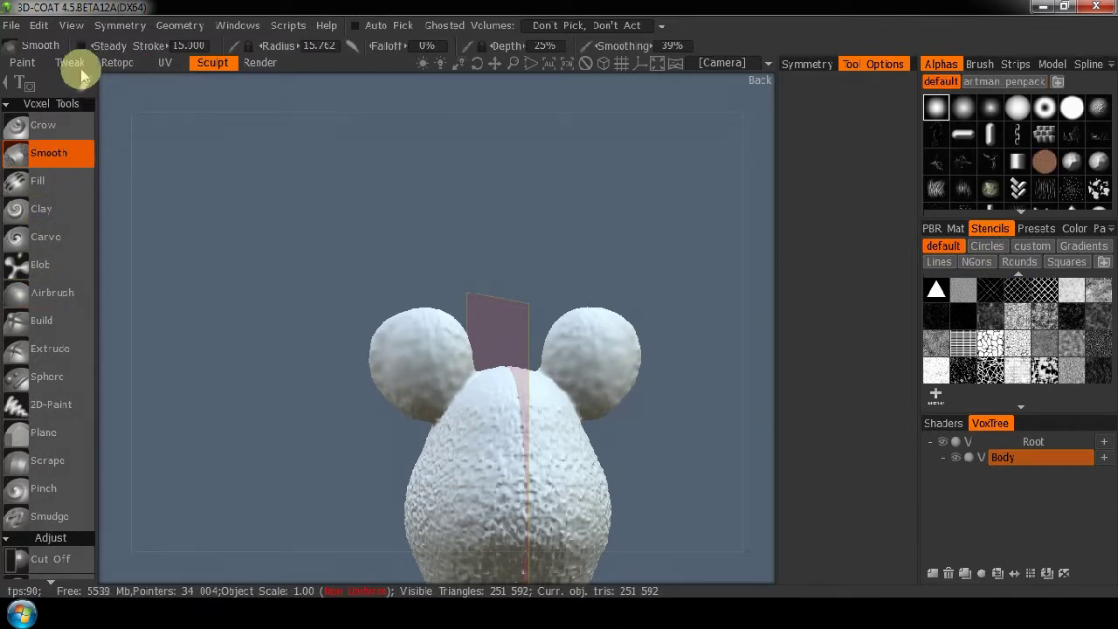
mouse_move(85, 81)
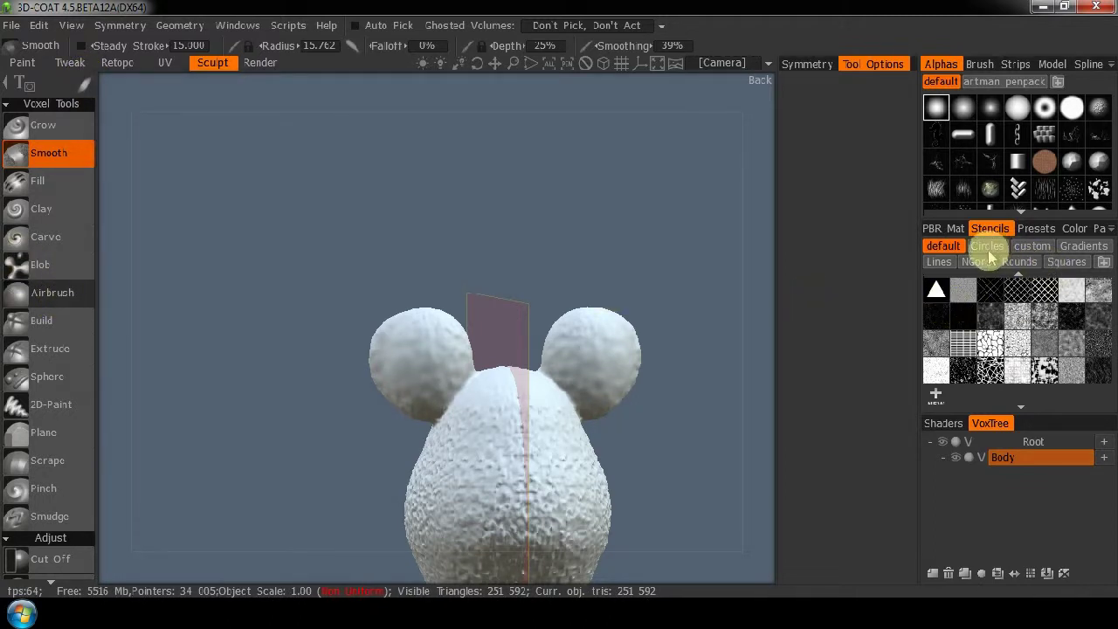
click(1077, 379)
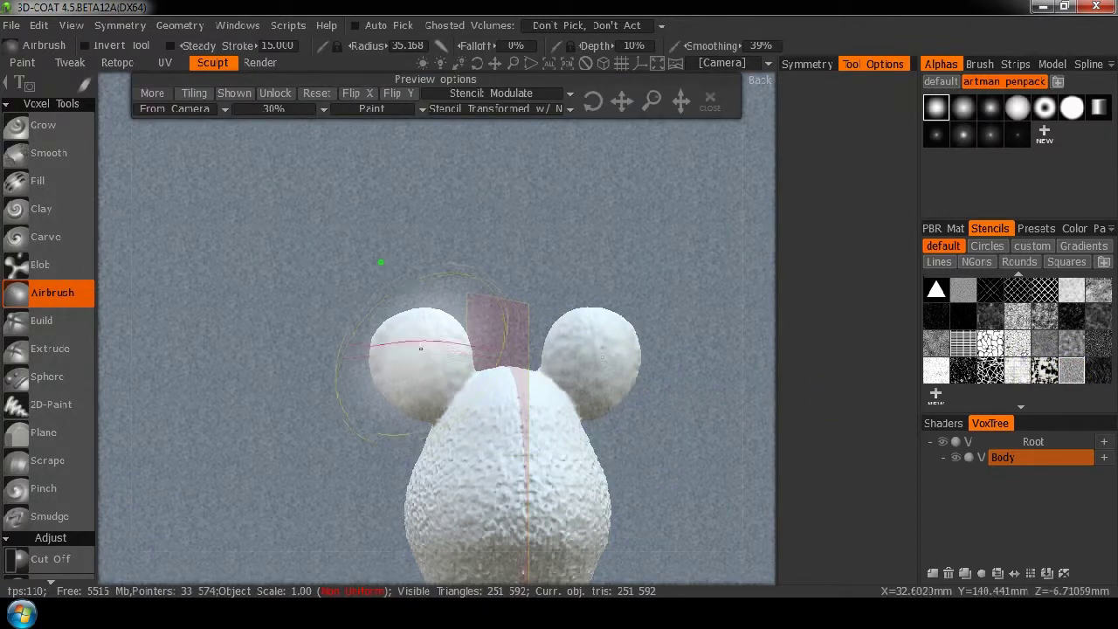
right_drag(428, 355, 350, 349)
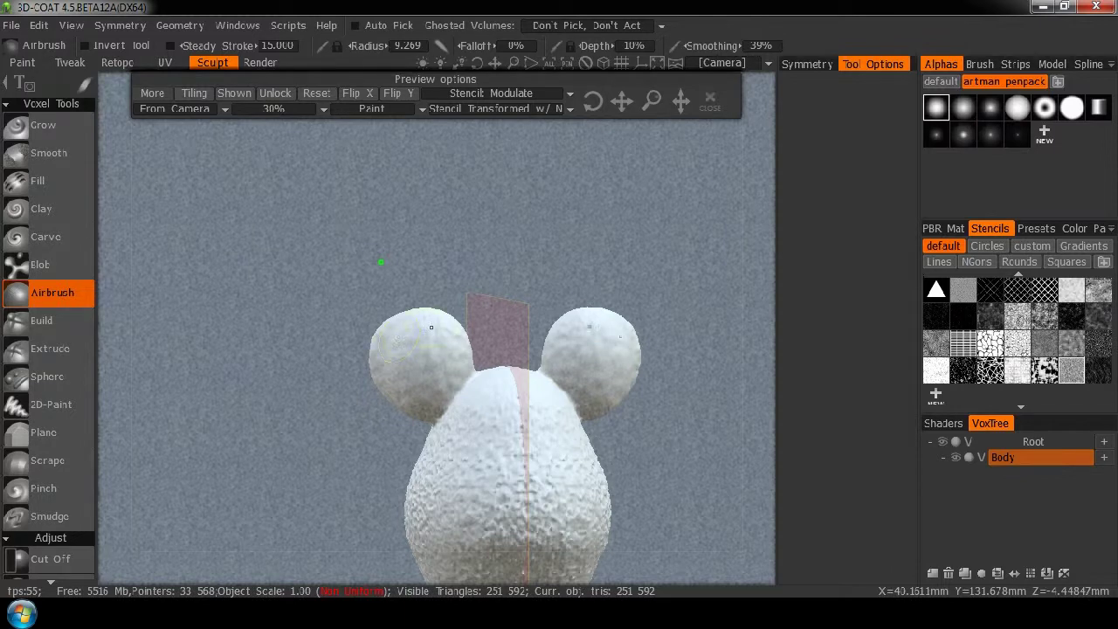
drag(419, 337, 409, 374)
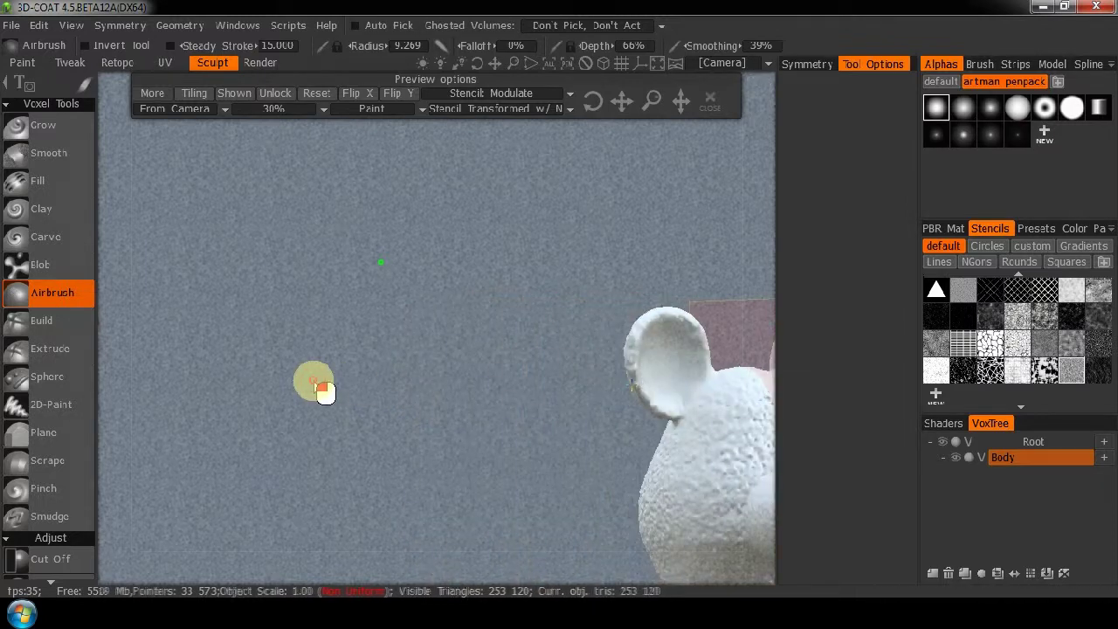
Step: Extend the stencilled Airbrush texture over the outer edges and tops of the ears
middle_drag(314, 381, 576, 372)
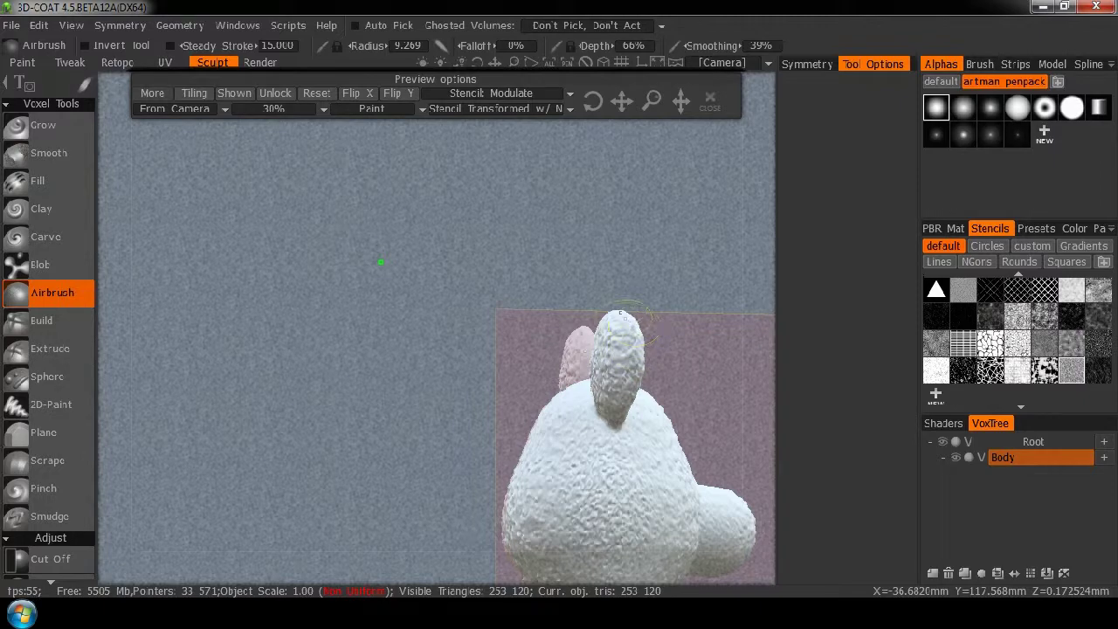
mouse_move(749, 272)
mouse_down()
mouse_move(743, 411)
mouse_move(791, 511)
mouse_up()
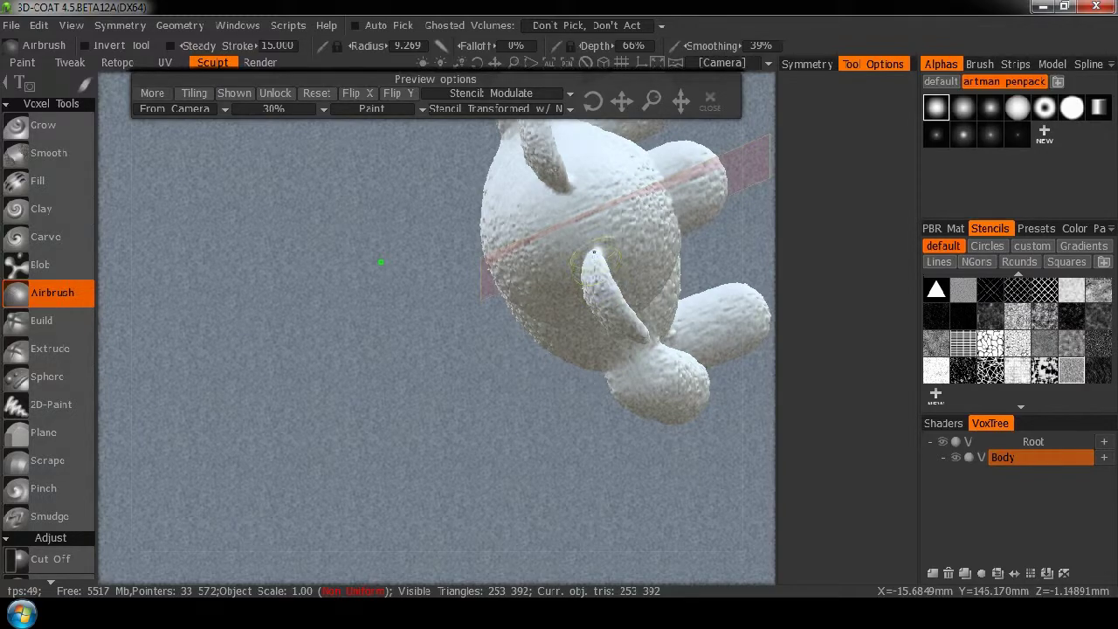
drag(425, 349, 452, 294)
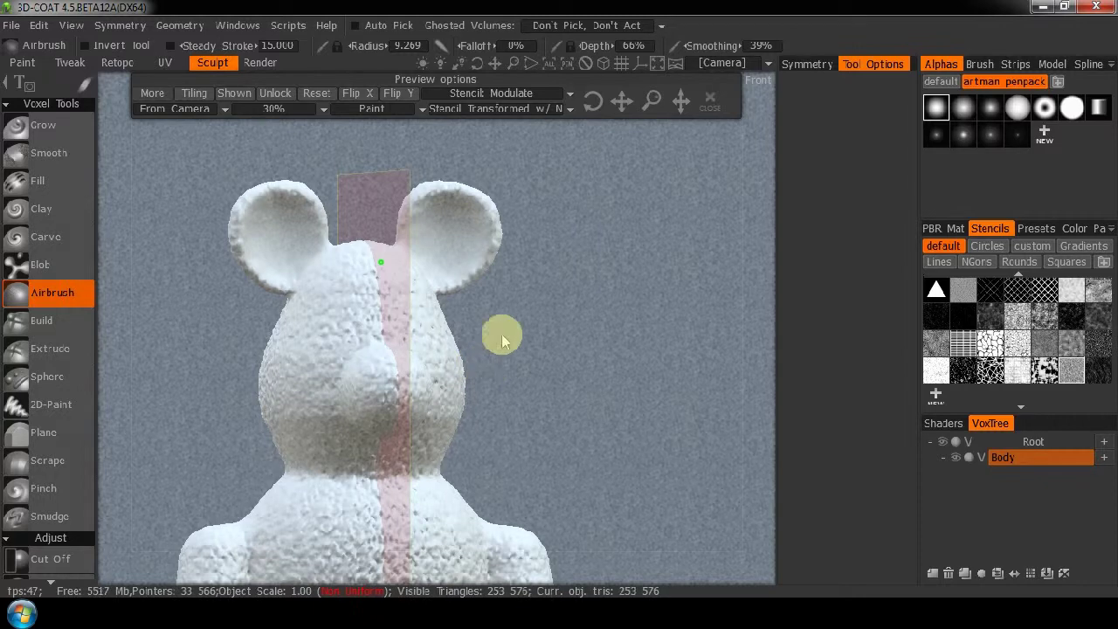
Step: Remove the stencil and inspect the retextured head and ears from several angles
click(709, 99)
drag(766, 299, 571, 330)
middle_drag(568, 340, 661, 317)
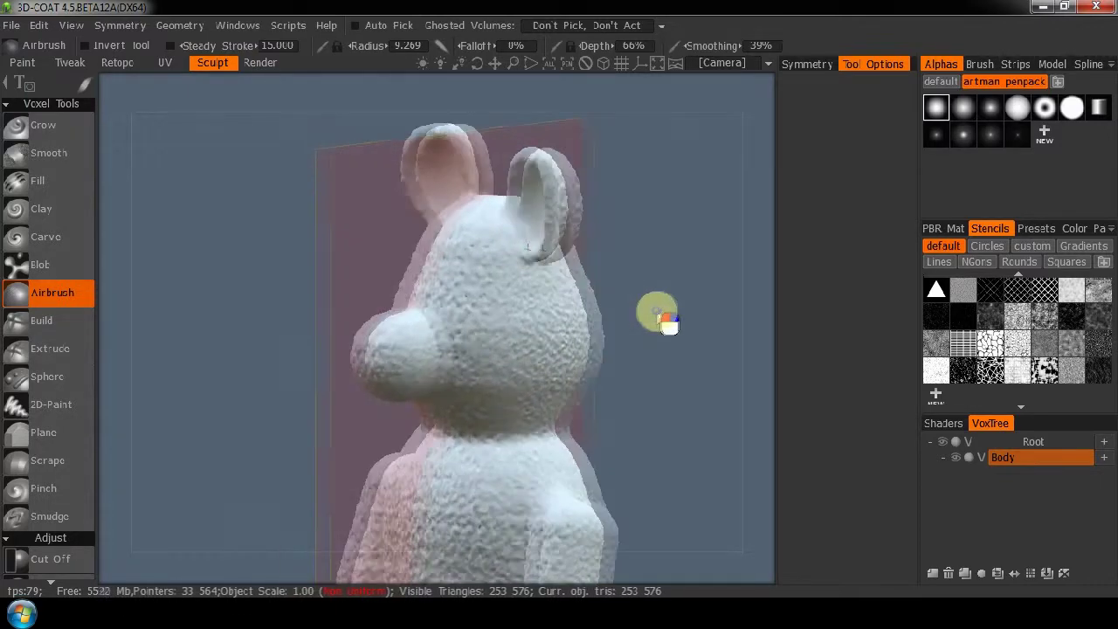
Step: Stamp two mirrored eyes and a central nose on the face using the Sphere brush in Stamp Drag Mode at radius 6.482
key(KP_1)
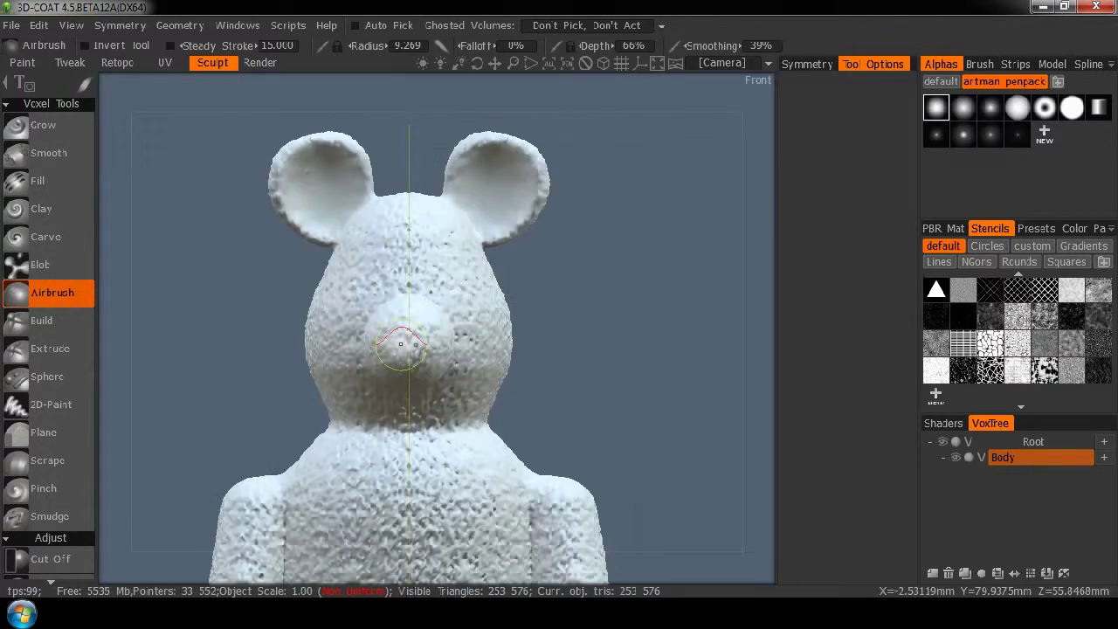
click(80, 376)
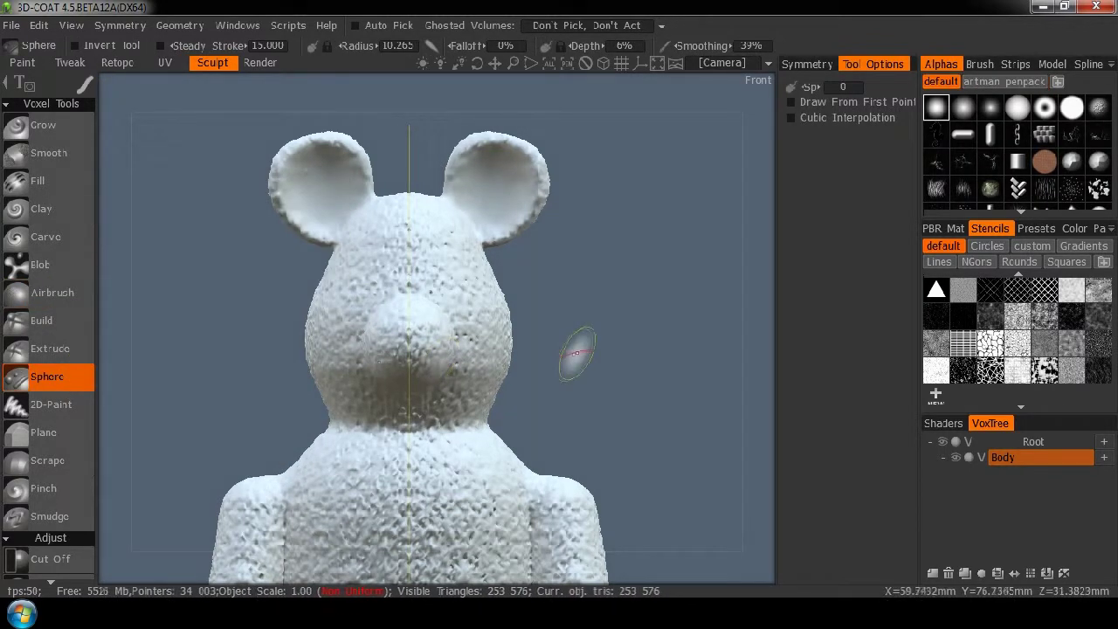
mouse_move(83, 82)
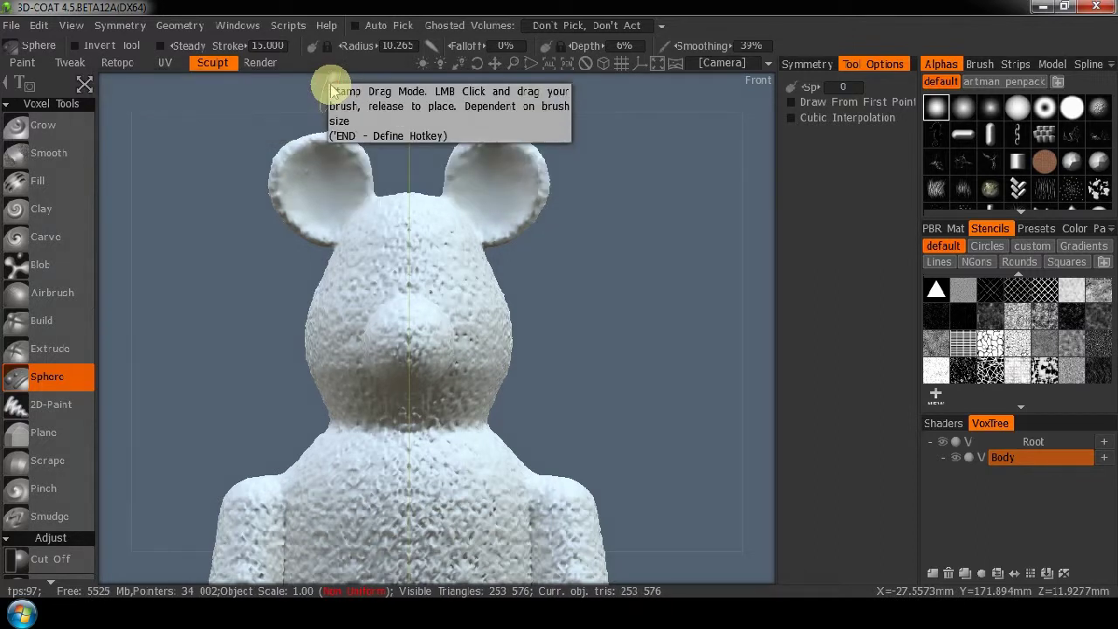
click(330, 87)
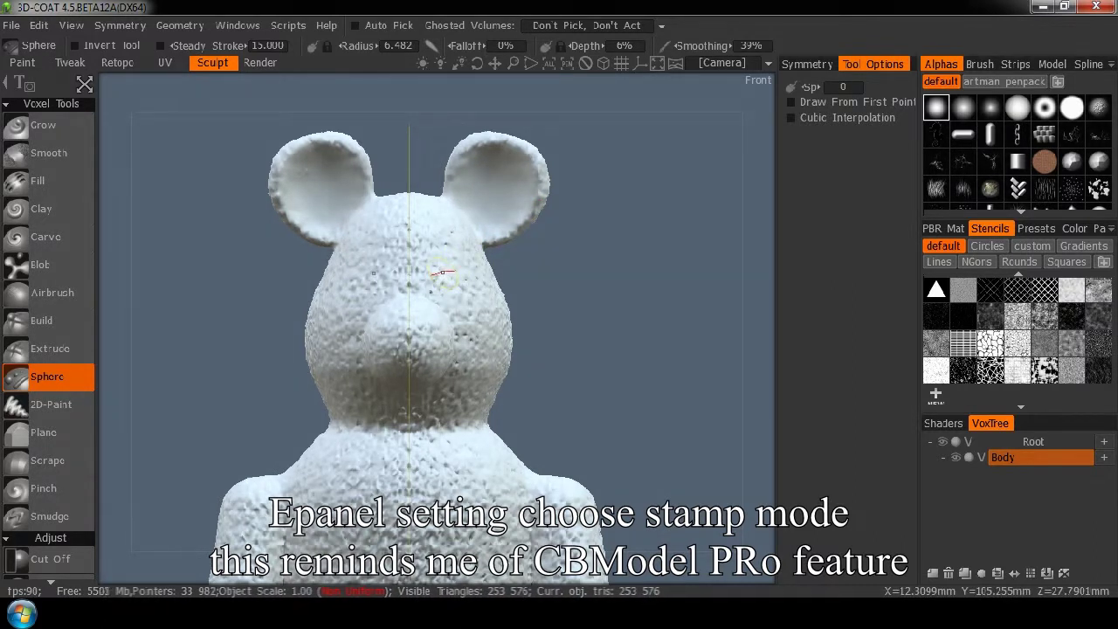
mouse_move(443, 273)
mouse_down()
mouse_move(463, 255)
mouse_move(480, 298)
mouse_move(409, 356)
mouse_move(408, 418)
mouse_move(452, 471)
mouse_move(526, 408)
mouse_move(480, 362)
mouse_move(449, 265)
mouse_up()
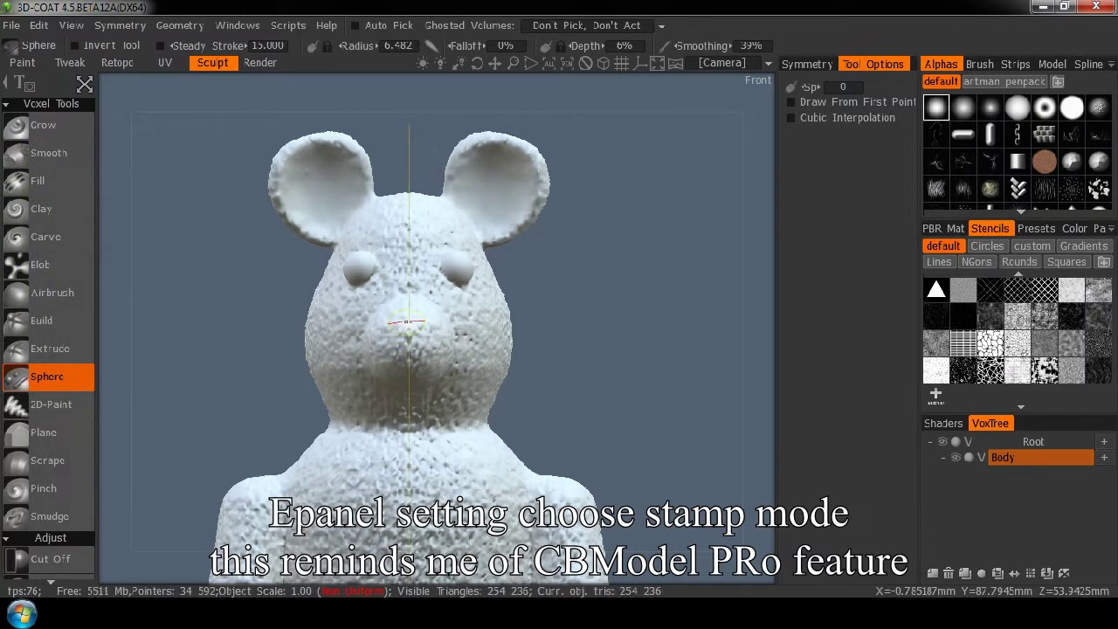
click(408, 321)
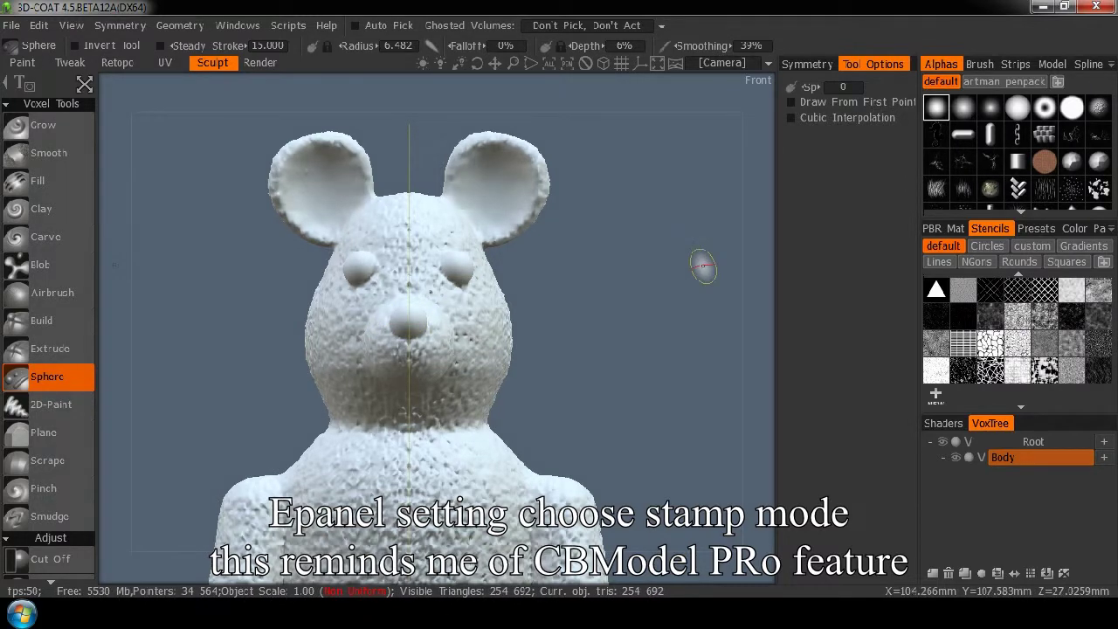
Step: Frame the whole figure and hide the symmetry plane while keeping X-axis symmetry enabled
drag(689, 270, 637, 305)
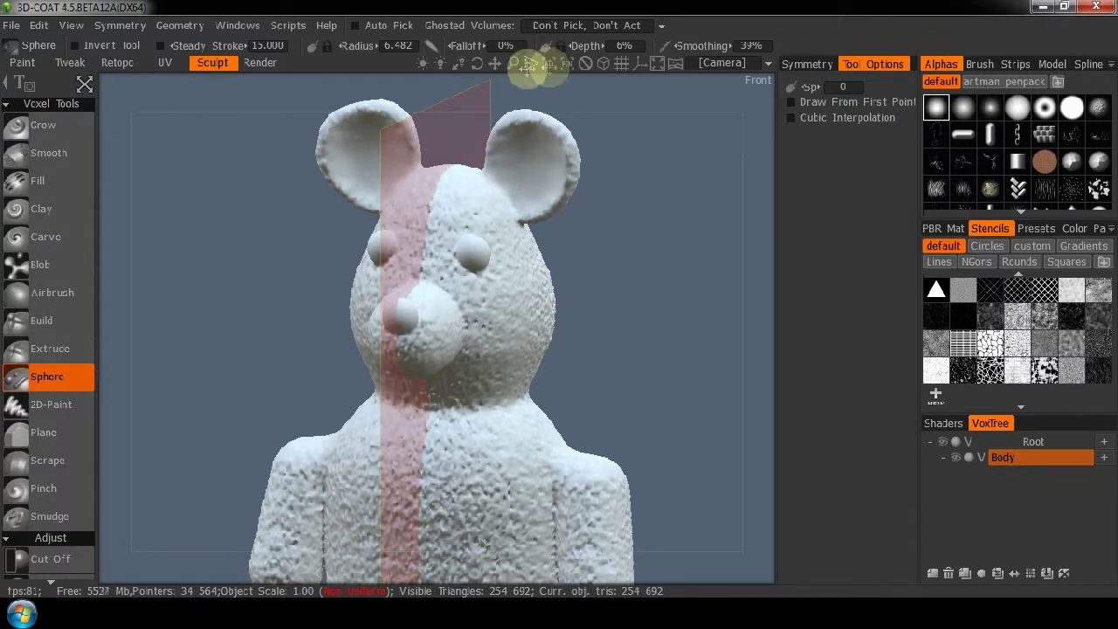
click(550, 64)
click(807, 65)
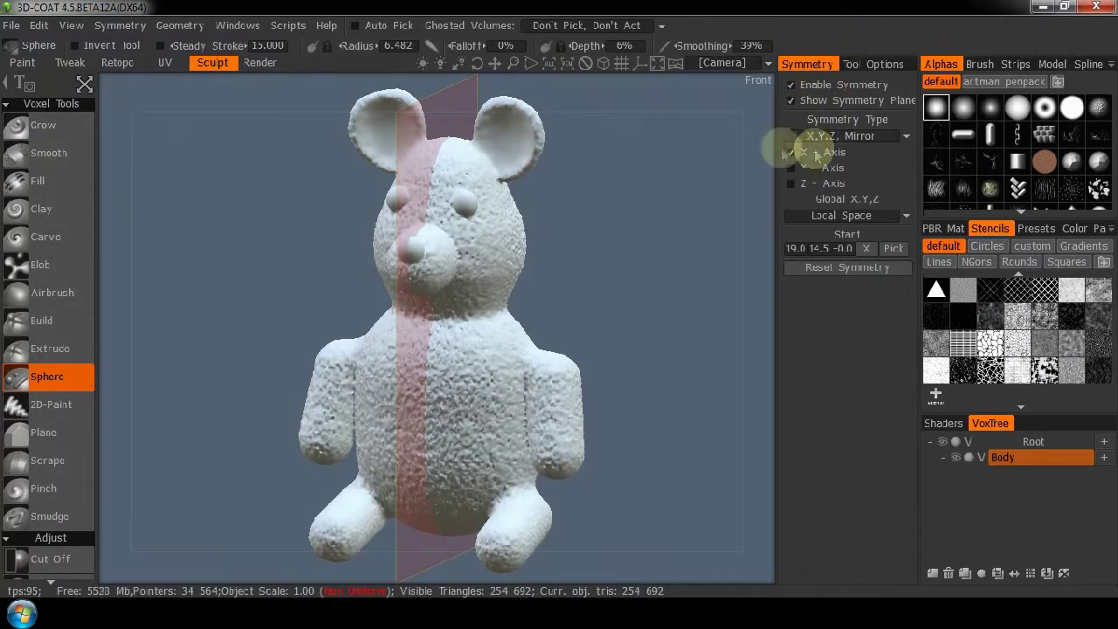
click(790, 100)
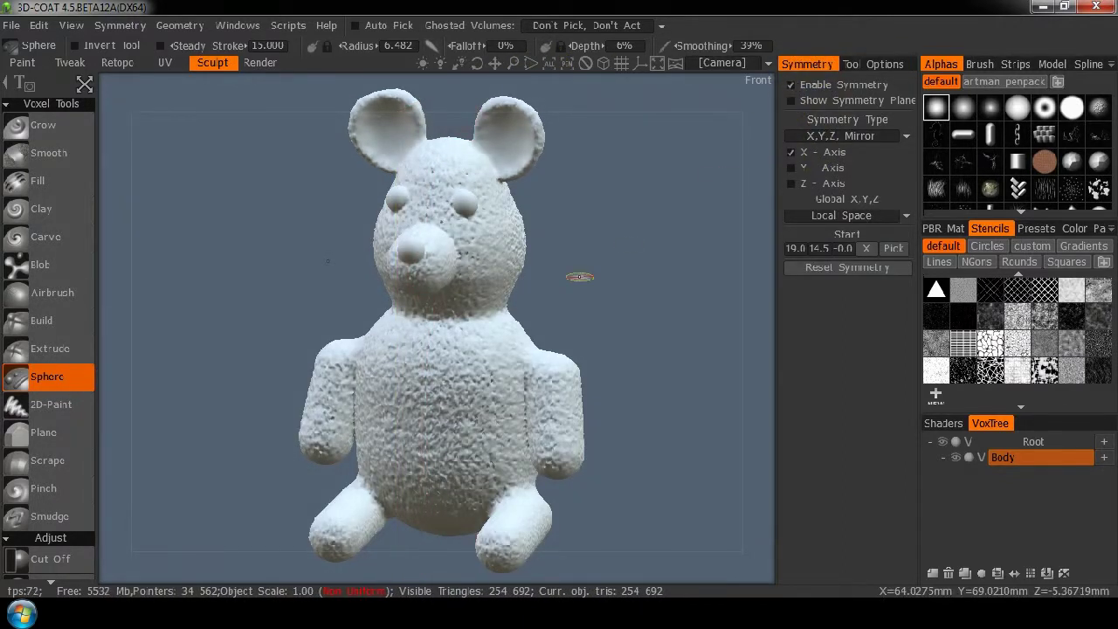
Step: Switch to the Smooth brush and examine the finished figure from all sides
click(54, 152)
drag(666, 158, 631, 200)
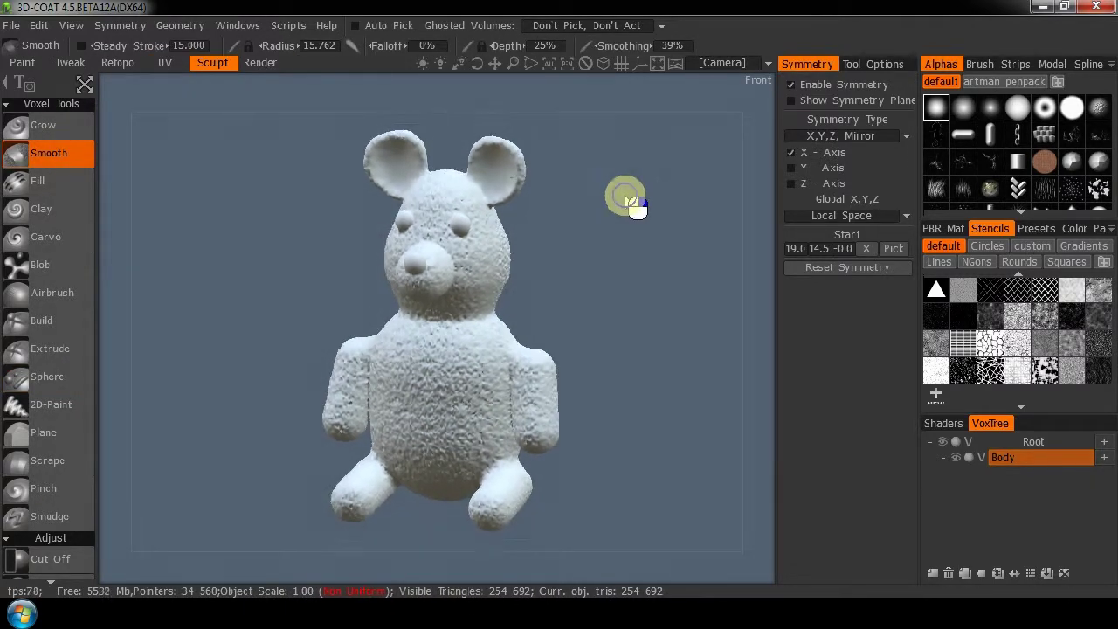
drag(761, 358, 224, 357)
mouse_move(120, 350)
mouse_down()
mouse_move(253, 359)
mouse_move(128, 356)
mouse_move(117, 337)
mouse_up()
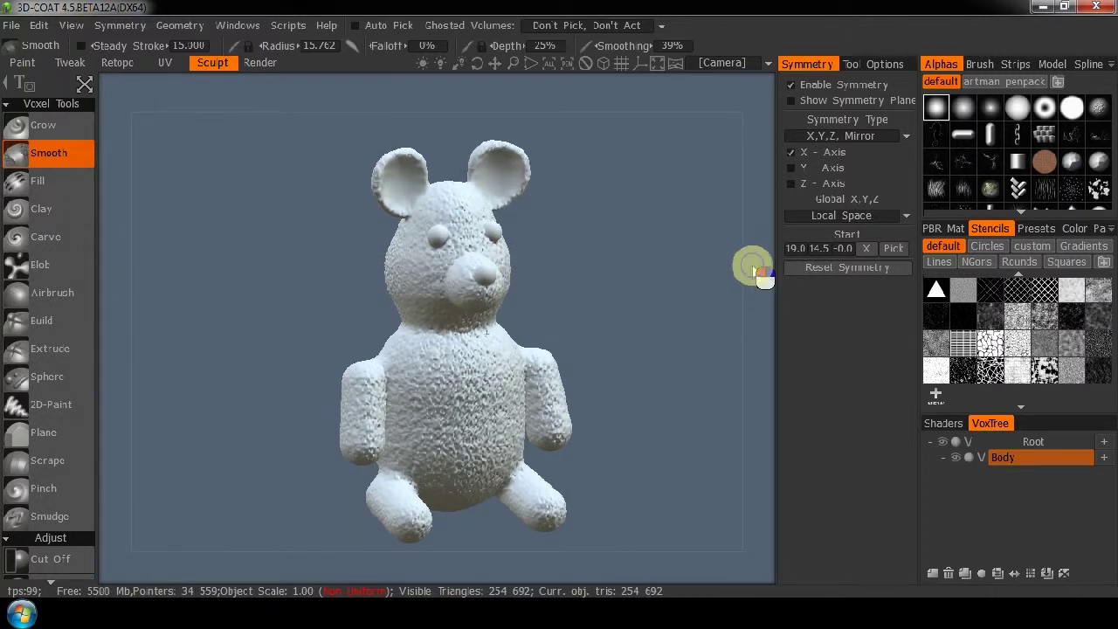
drag(749, 268, 744, 278)
middle_drag(734, 266, 692, 269)
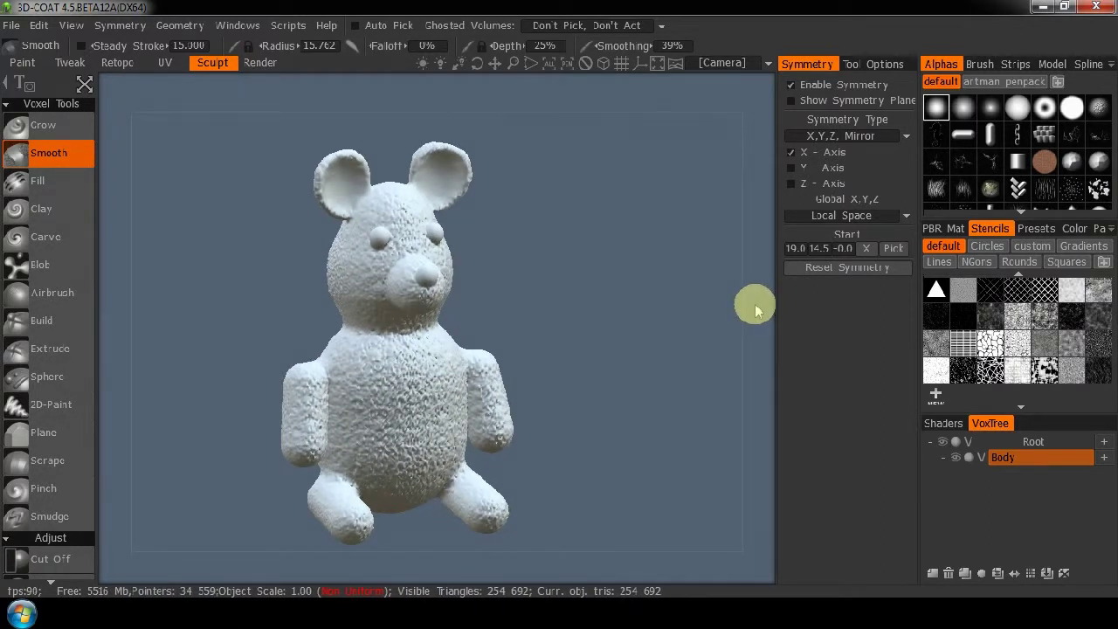
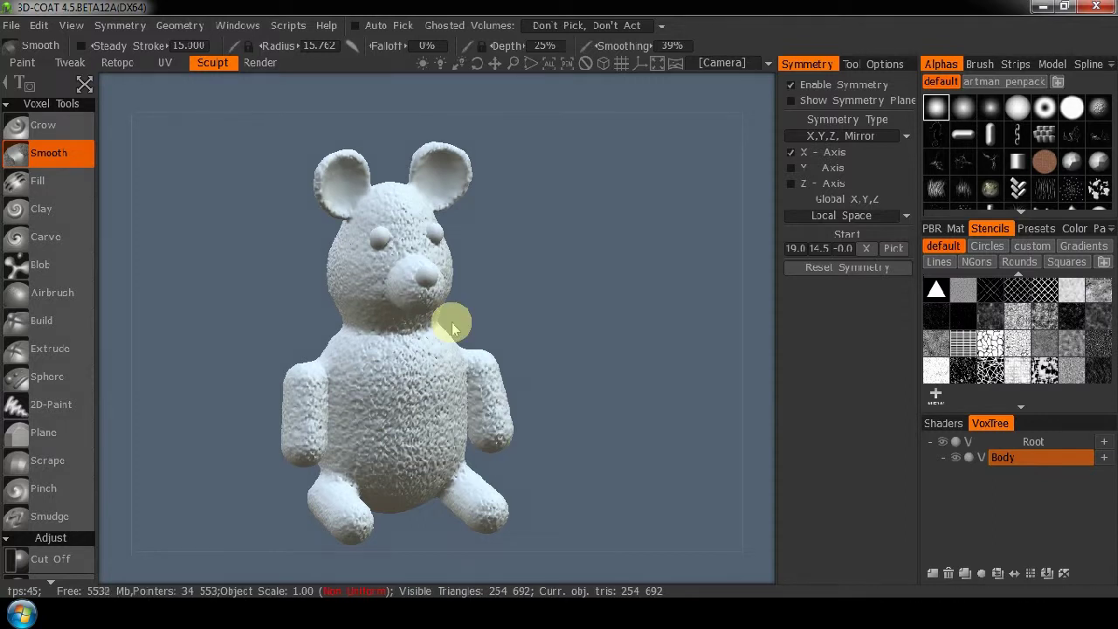
Step: Open the existing pencil cup for tut.3b scene from the 3 AAA Cubify Fans folder
click(12, 24)
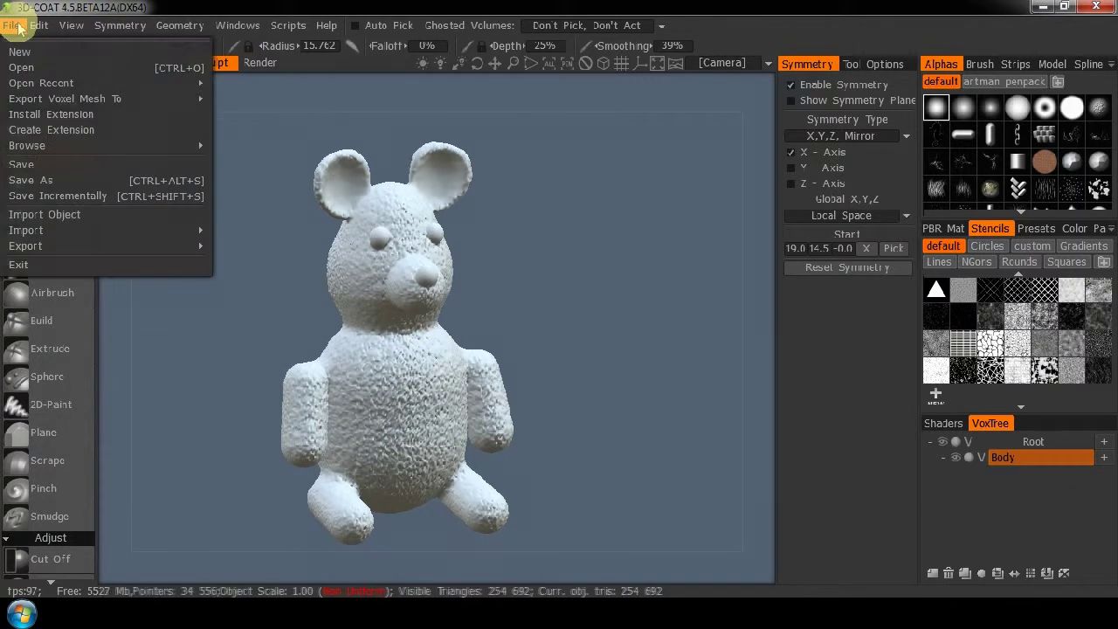
click(64, 67)
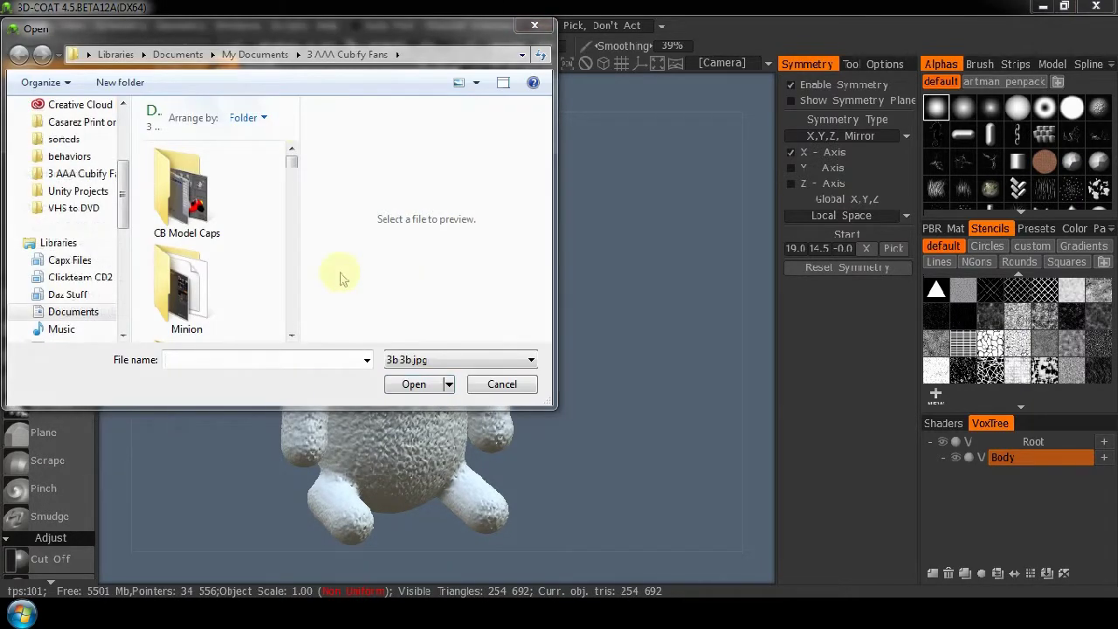
click(291, 165)
drag(294, 166, 294, 292)
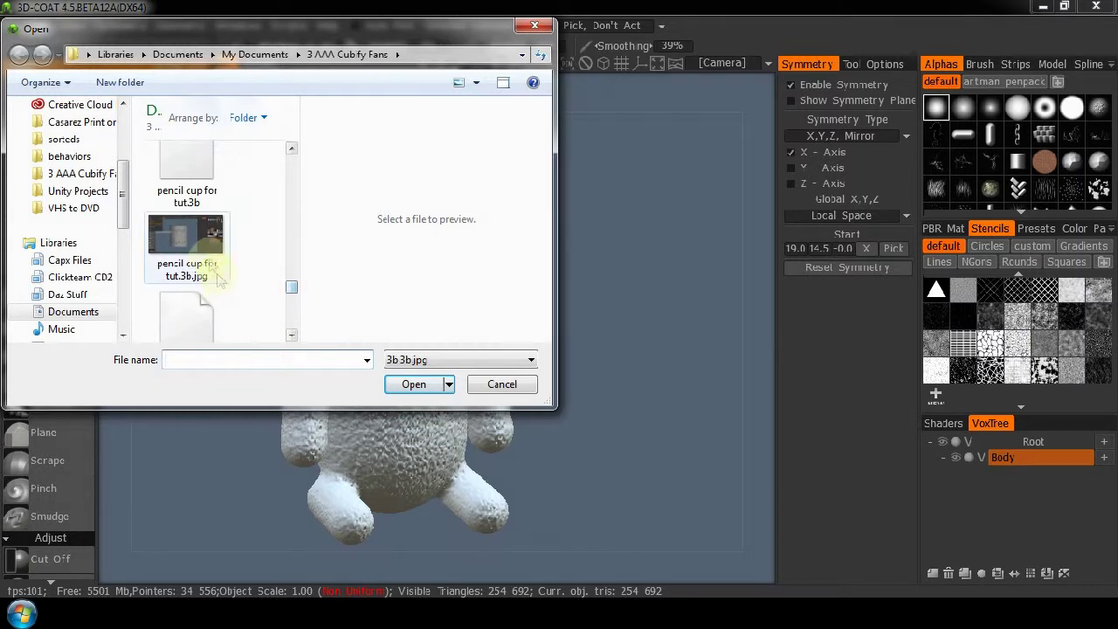
click(188, 249)
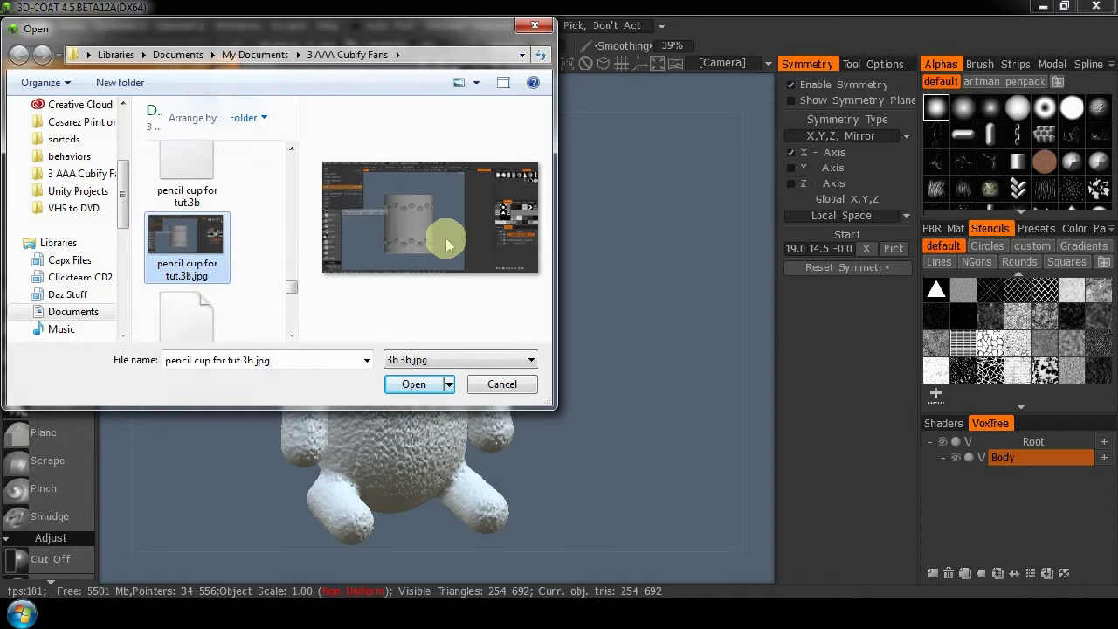
click(192, 177)
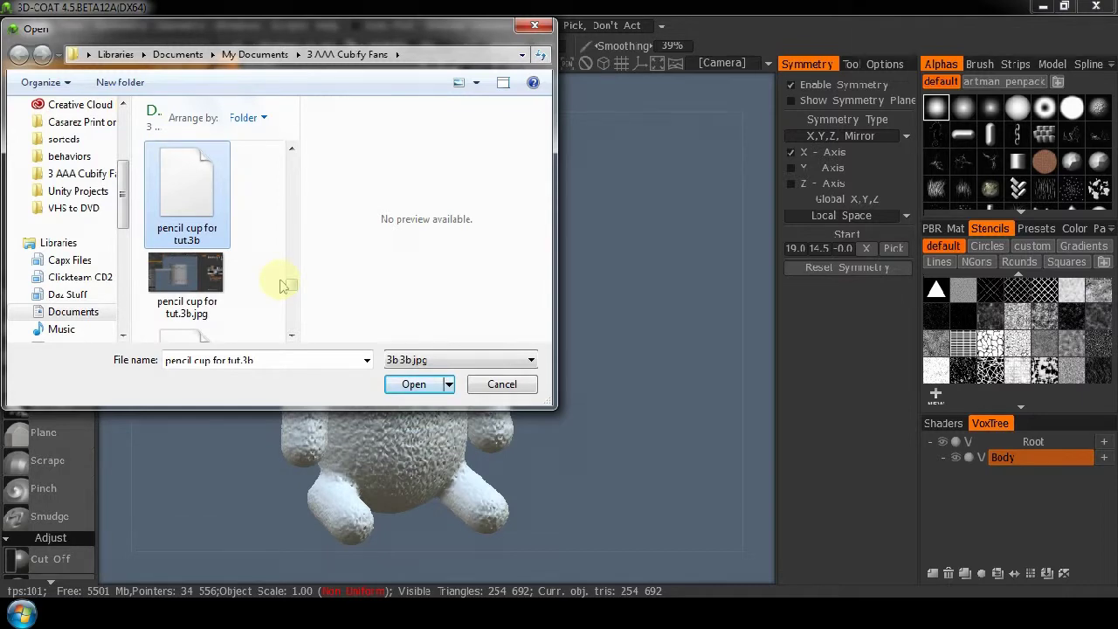
click(196, 277)
click(407, 384)
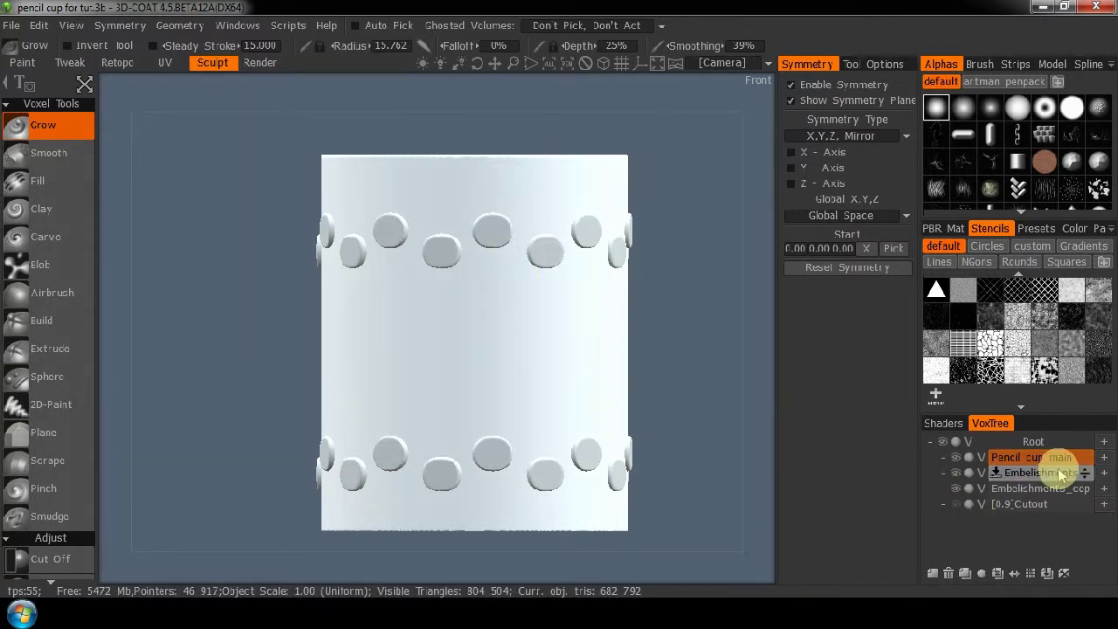
Step: Merge the Embelishments layer with its copy layer so both rows of dots share one volume
right_click(1046, 493)
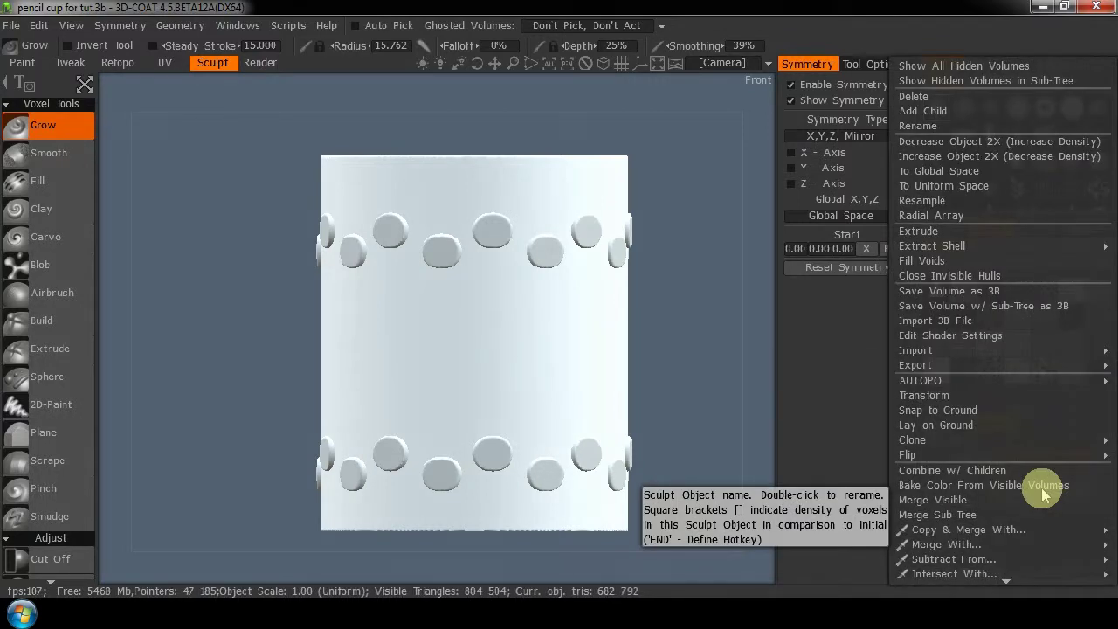
mouse_move(965, 546)
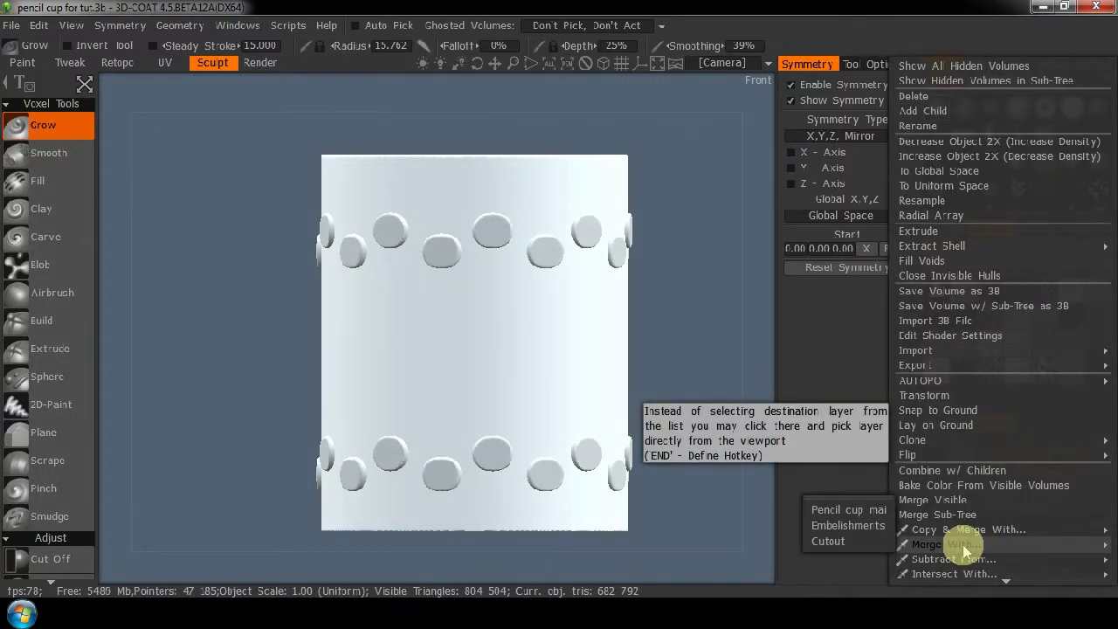
click(964, 545)
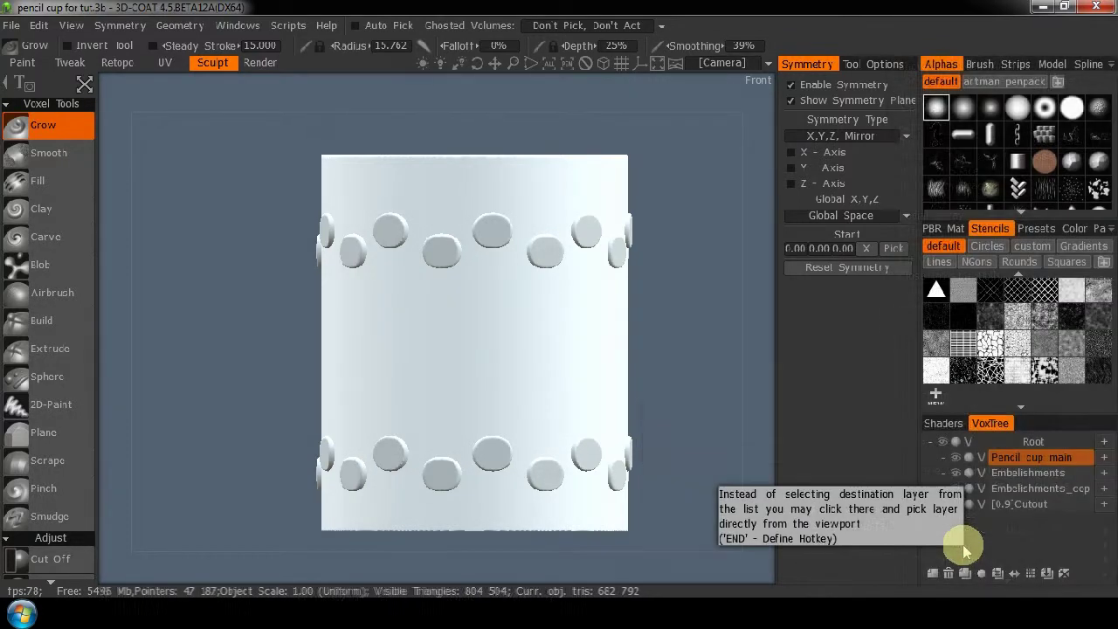
right_click(1018, 474)
mouse_move(957, 543)
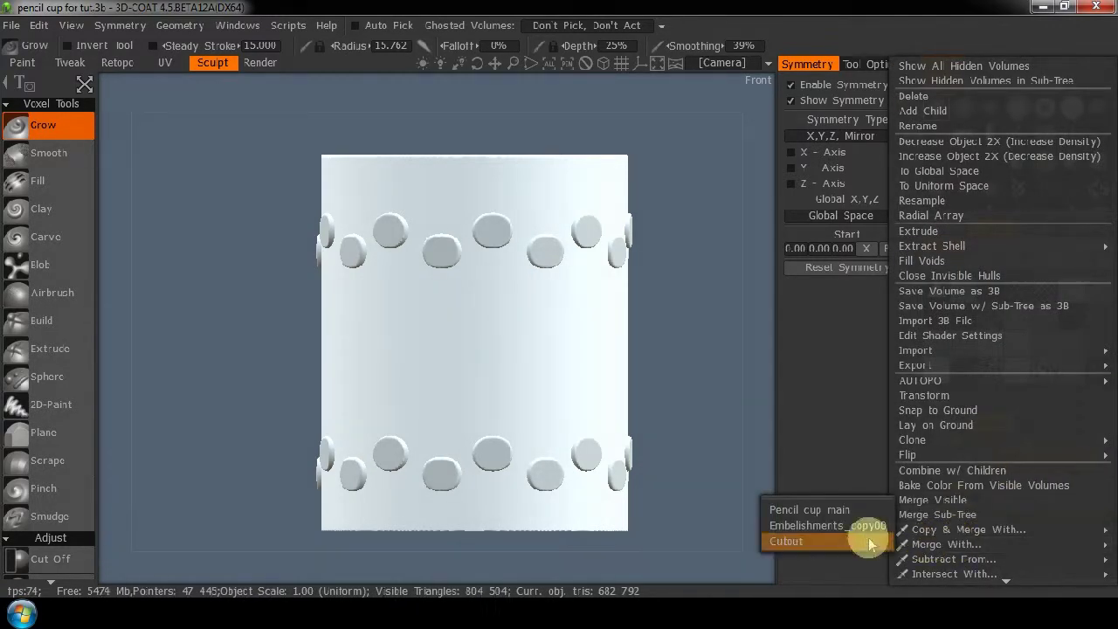
click(861, 525)
Step: Try to merge the combined embellishments into the Pencil cup main volume
right_click(996, 476)
mouse_move(960, 529)
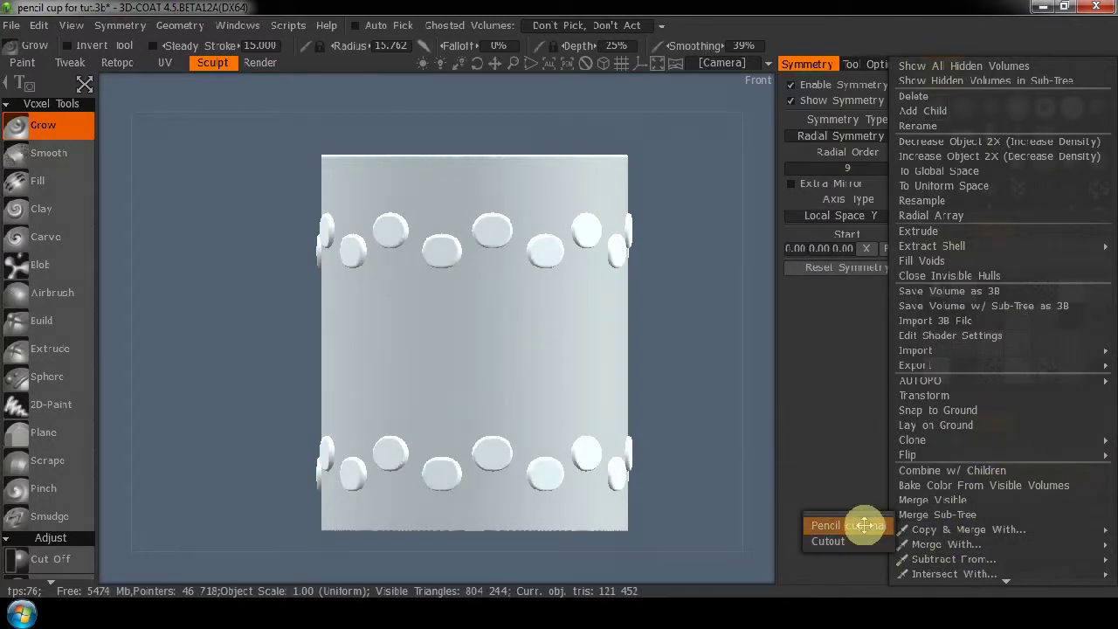
click(865, 525)
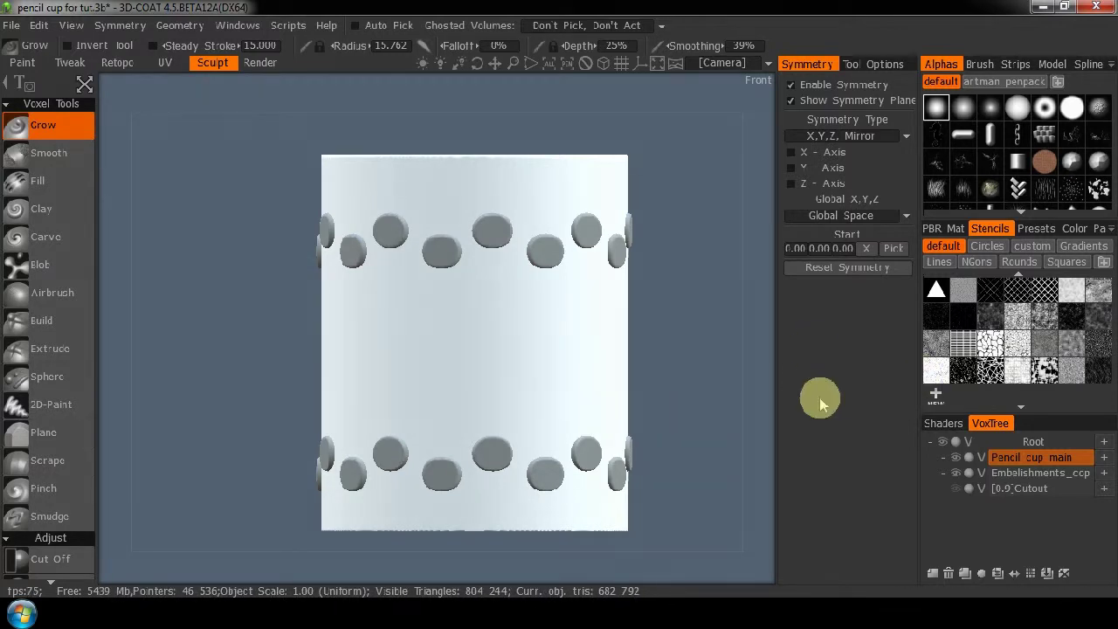
Step: Duplicate the Pencil cup main volume and hide the original, keeping the embellishments visible
drag(1018, 489, 1044, 488)
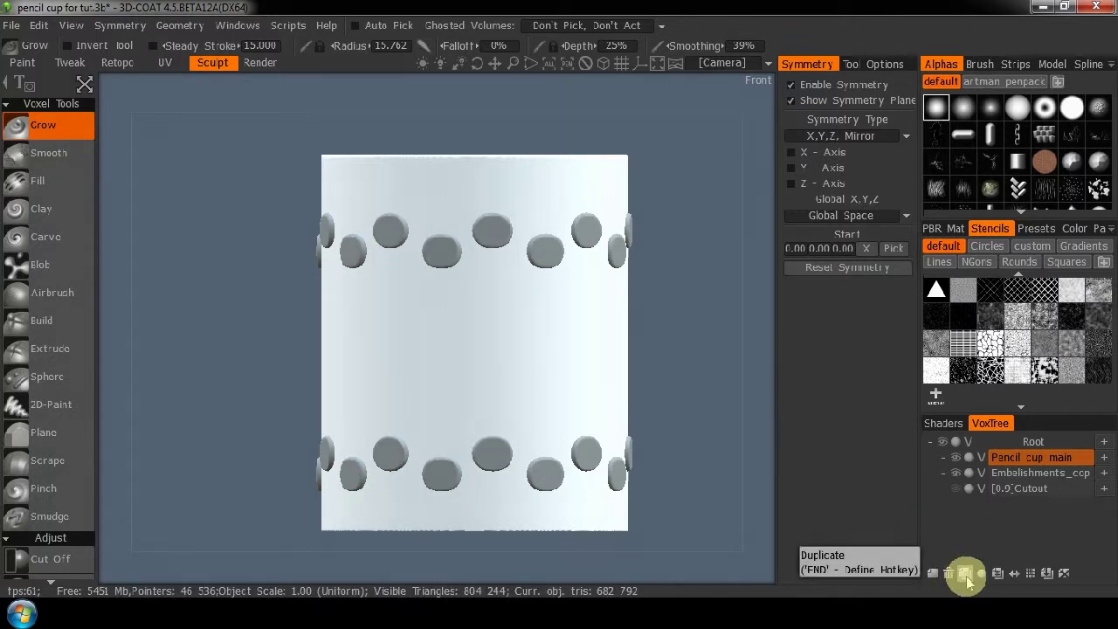
click(1063, 575)
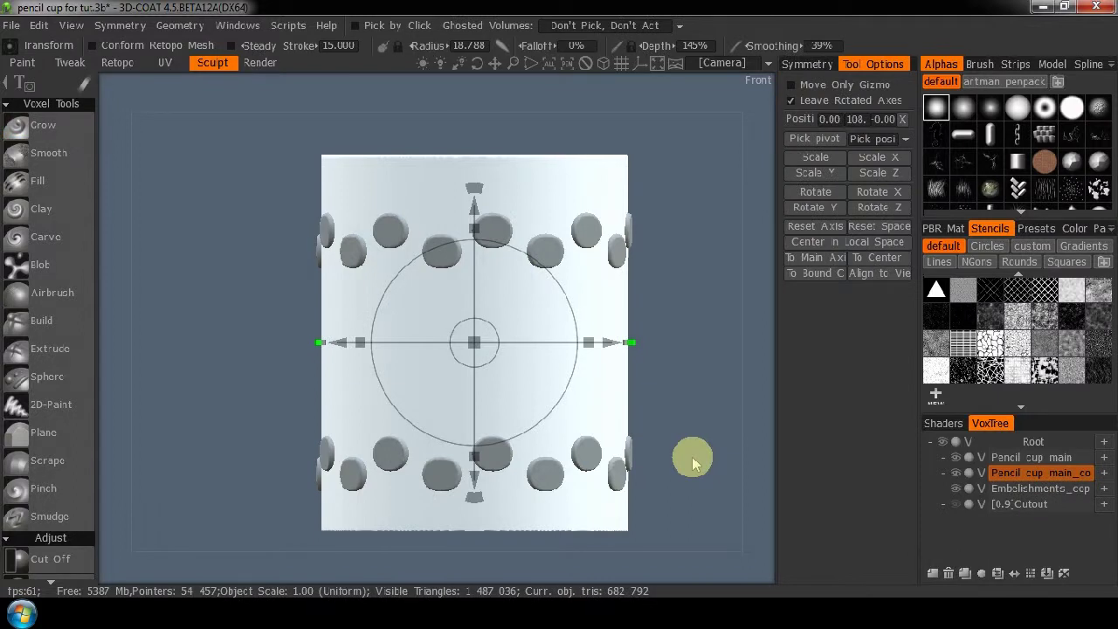
click(943, 469)
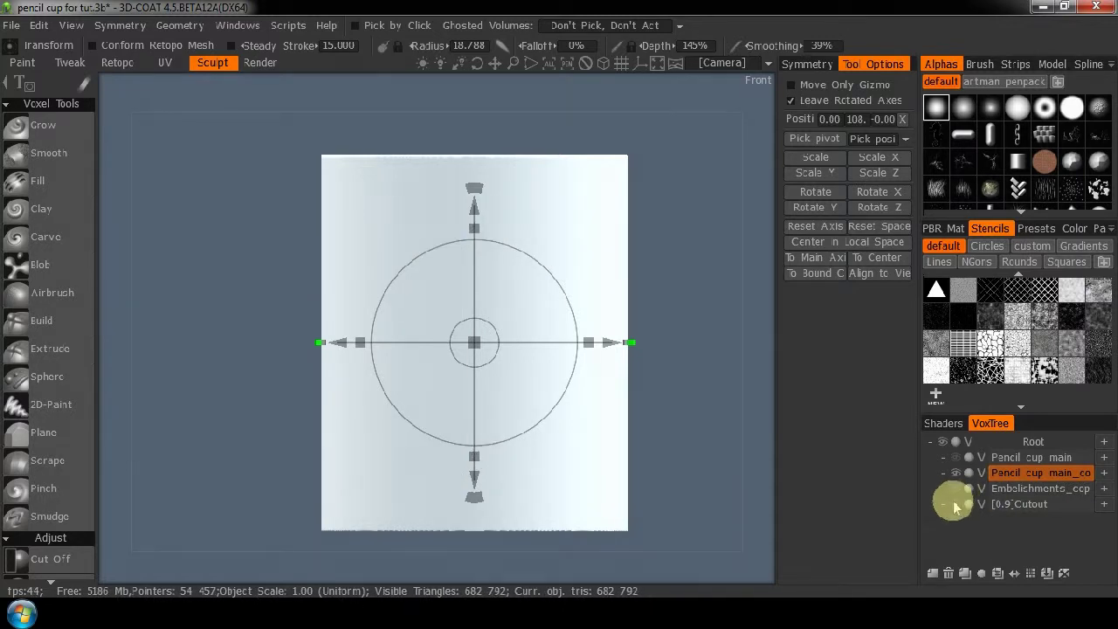
double_click(1003, 510)
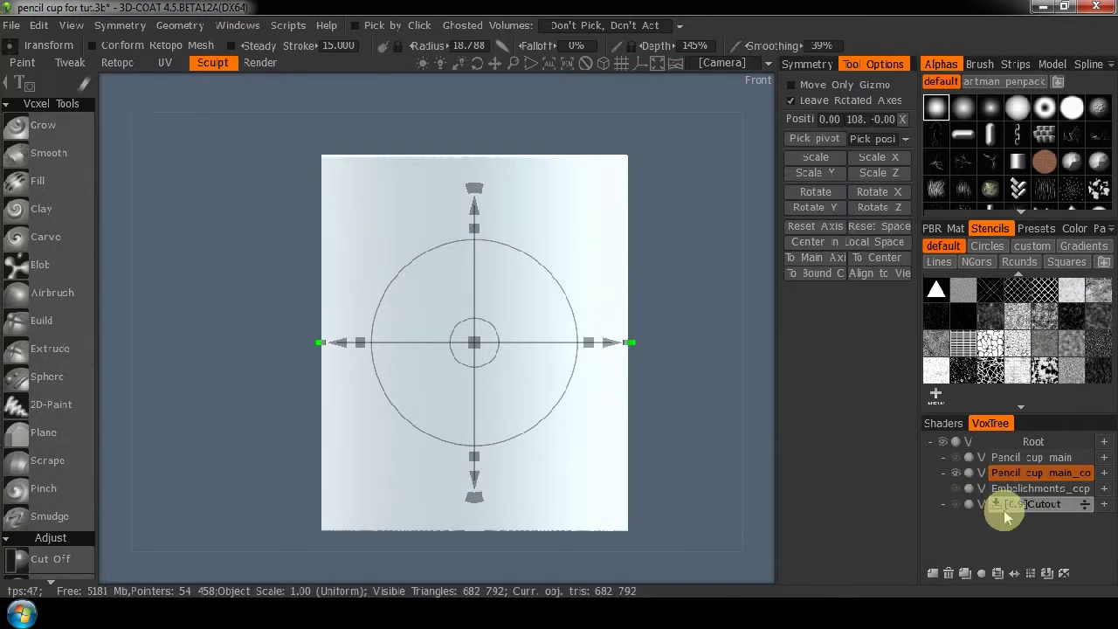
click(956, 491)
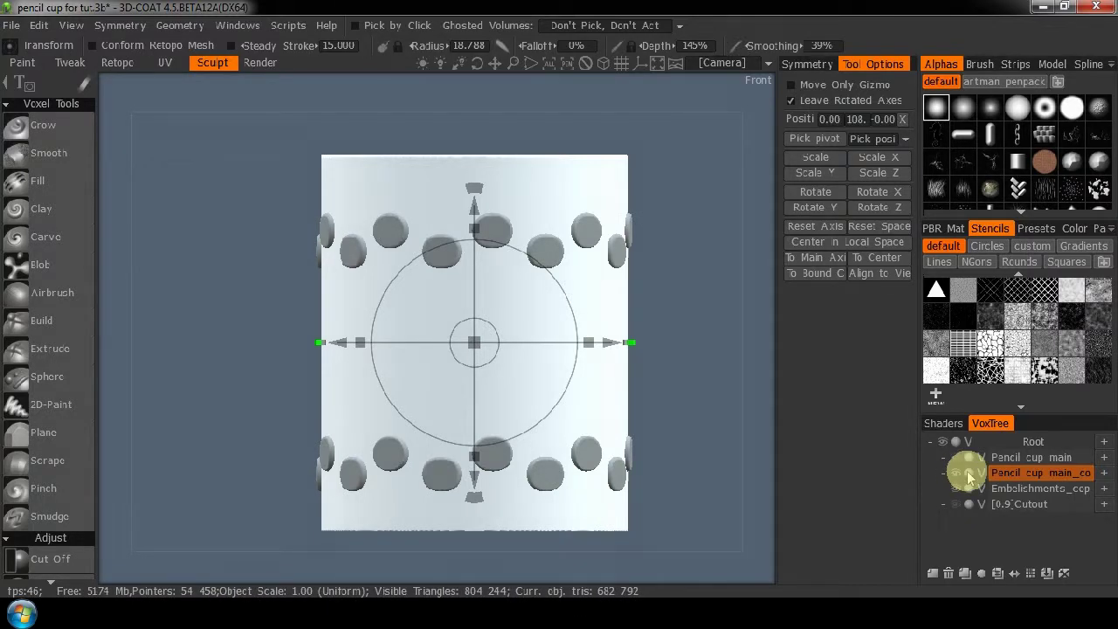
Step: Activate the Cut Off tool and ghost the embellishments, leaving the duplicated cup selected and unghosted
click(969, 473)
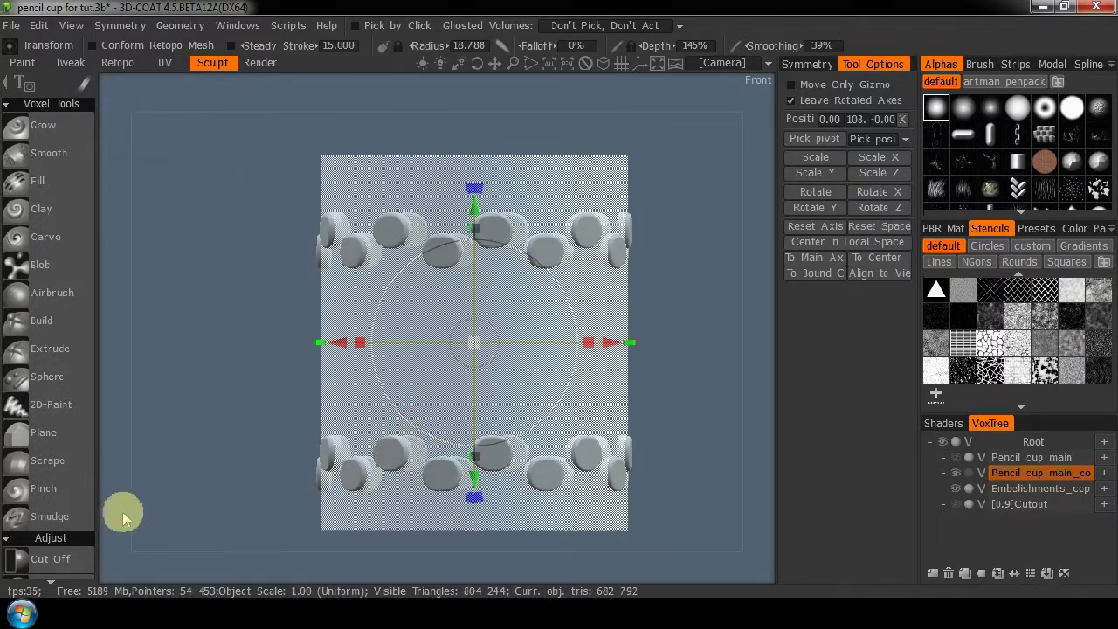
scroll(35, 402, down, 3)
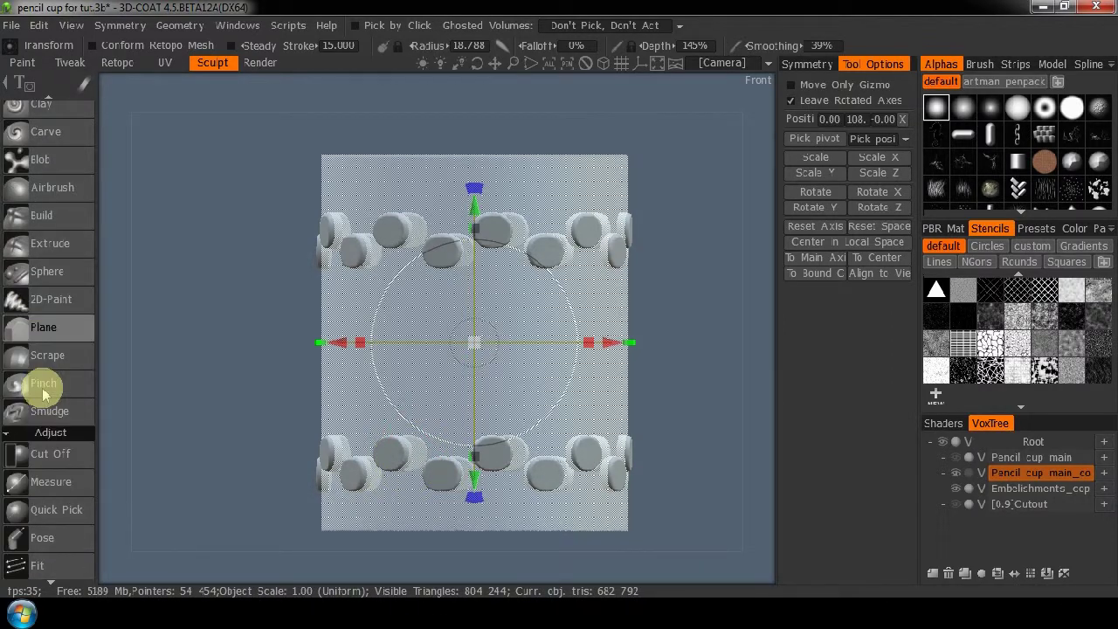
click(40, 463)
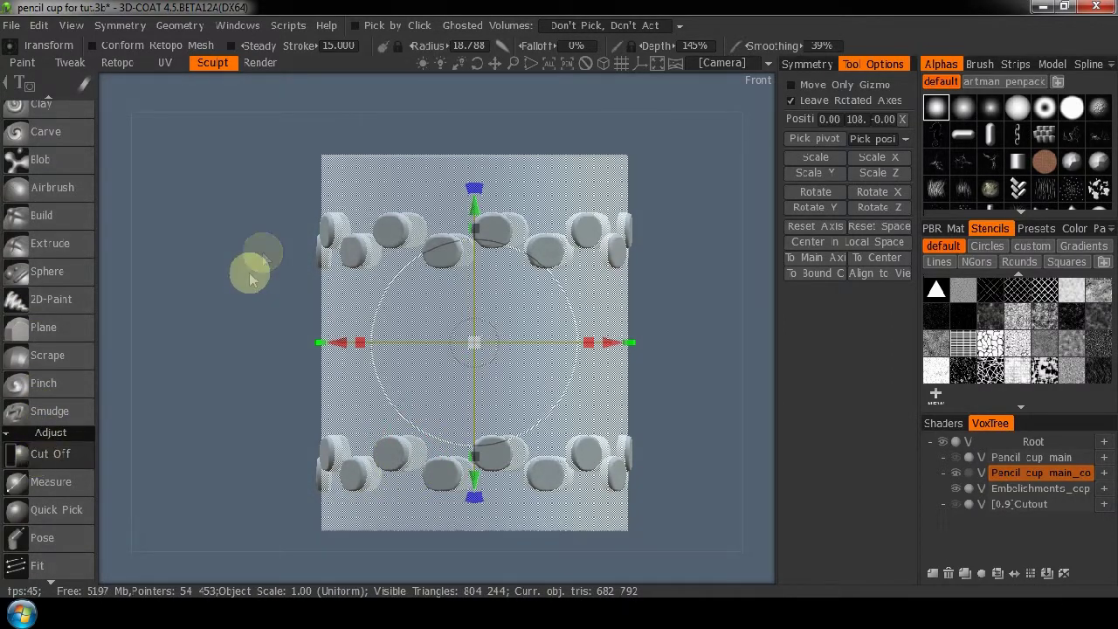
click(1035, 475)
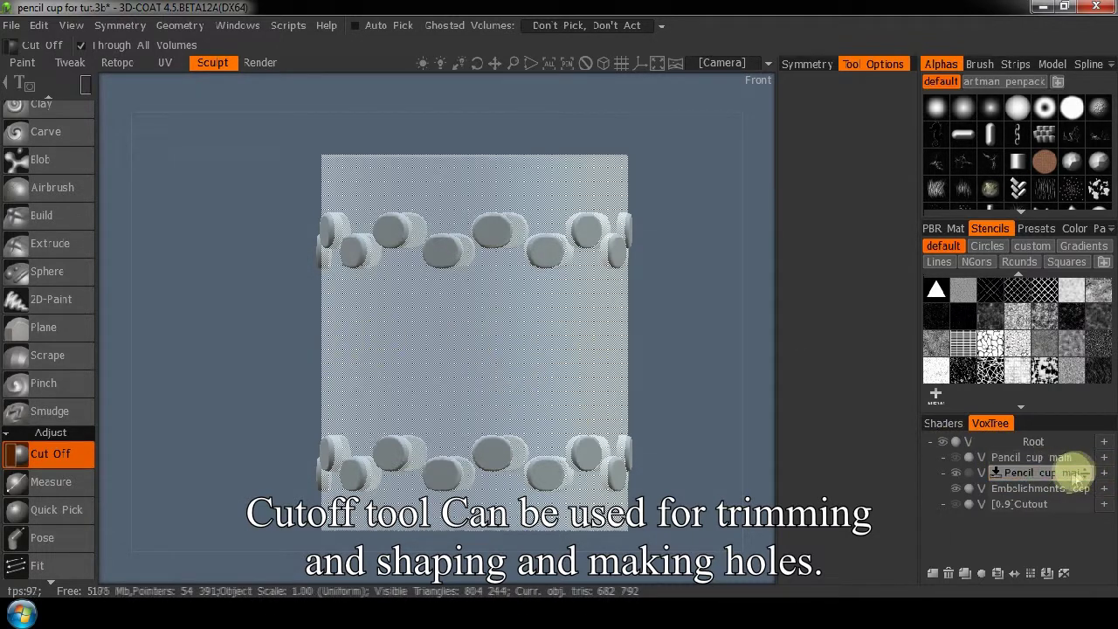
click(971, 473)
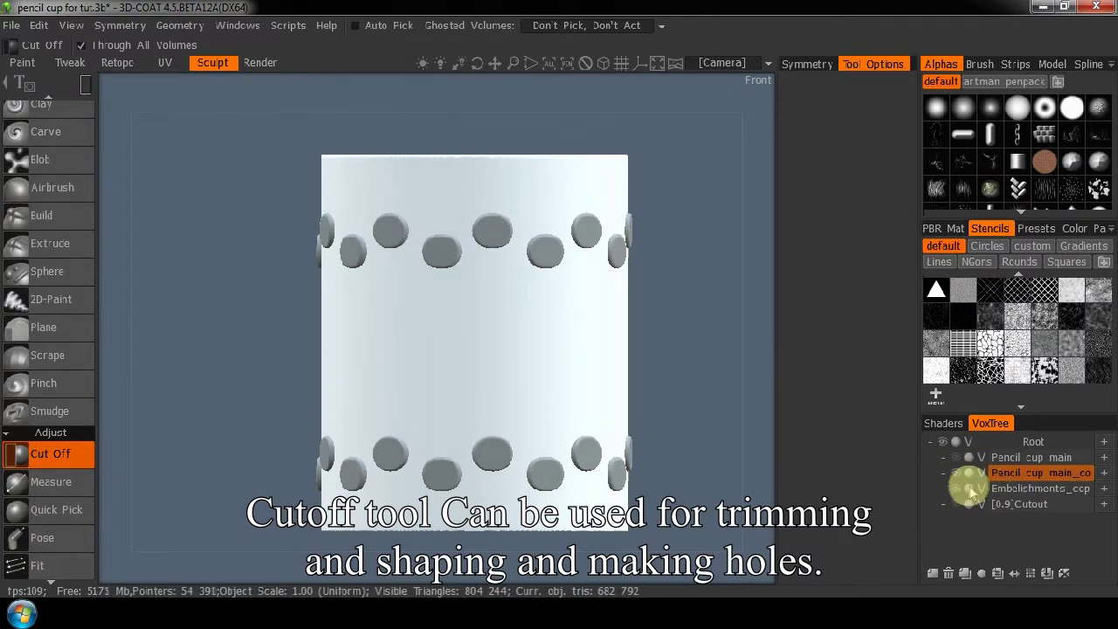
click(970, 489)
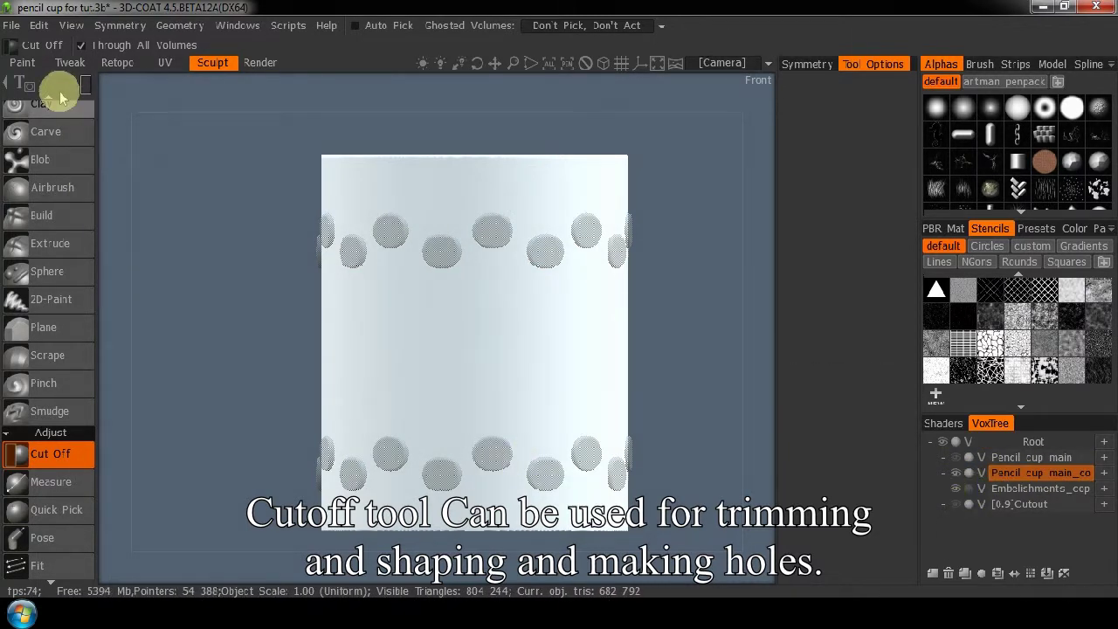
Step: Cut off the duplicated cup's upper and lower parts with rectangular selections, leaving only the band between the two rows of dots
mouse_move(75, 87)
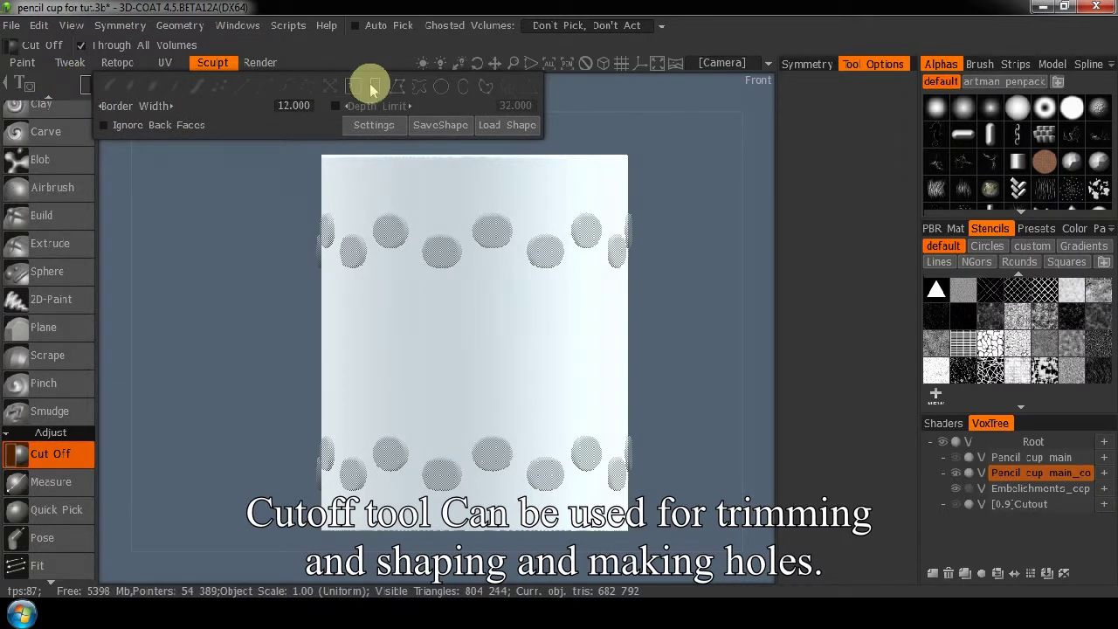
click(374, 90)
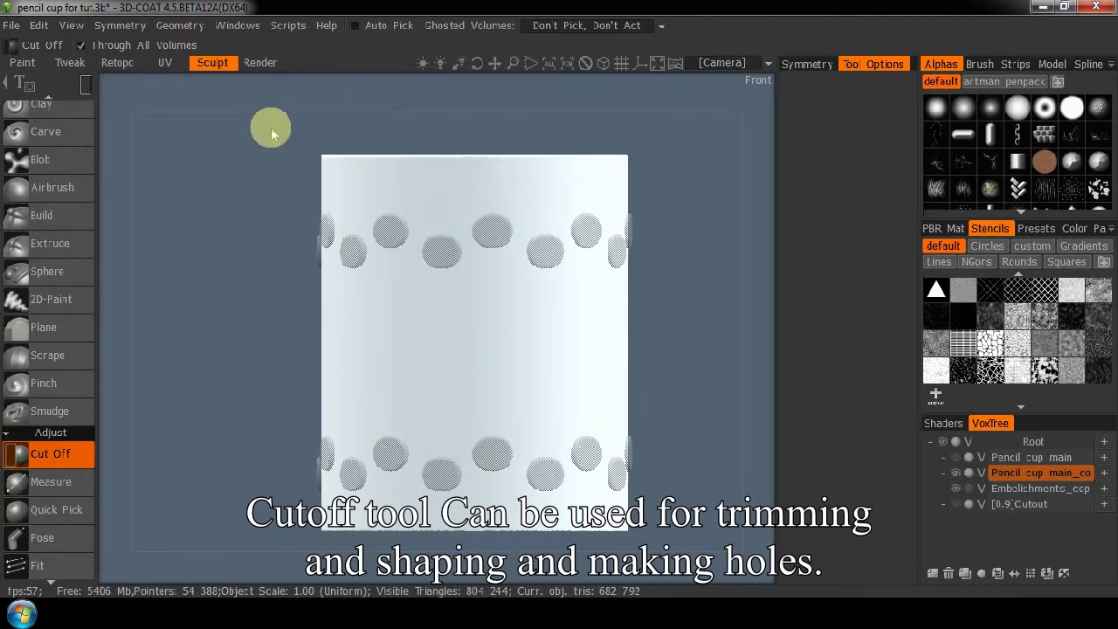
drag(271, 128, 676, 272)
drag(297, 538, 650, 436)
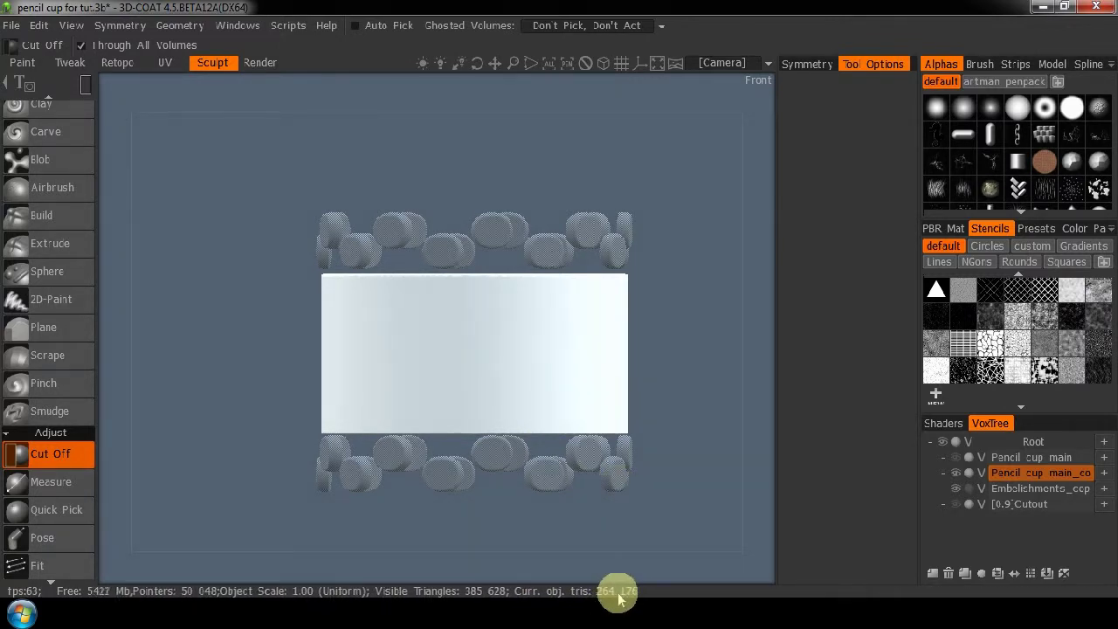
Step: Cut away the rear half of the remaining band with a rectangular selection in the top view
key(KP_7)
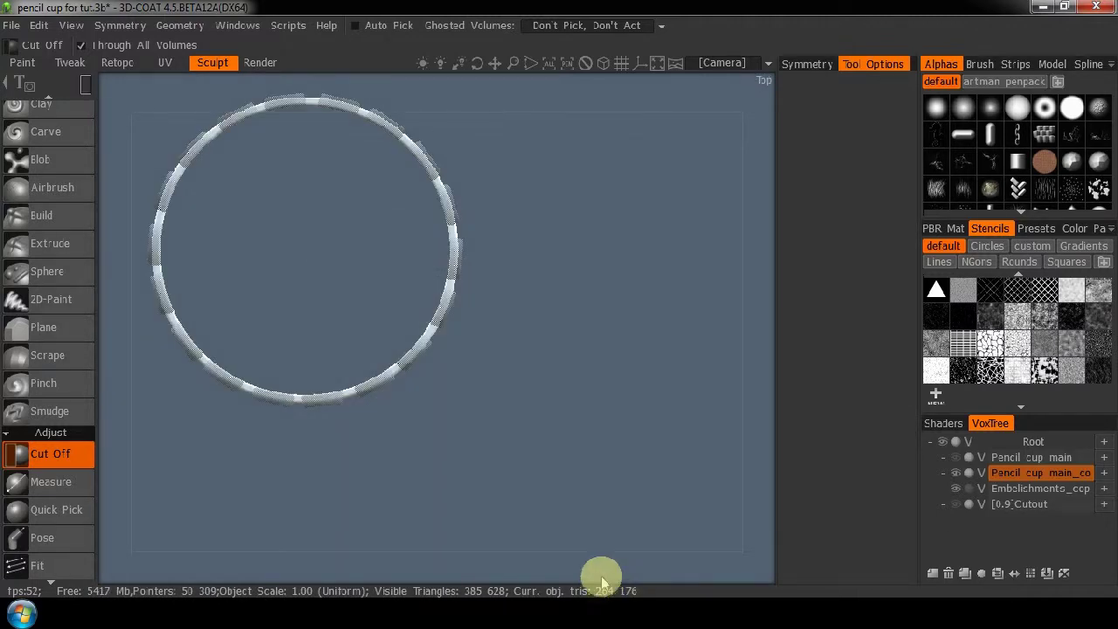
middle_drag(375, 499, 489, 559)
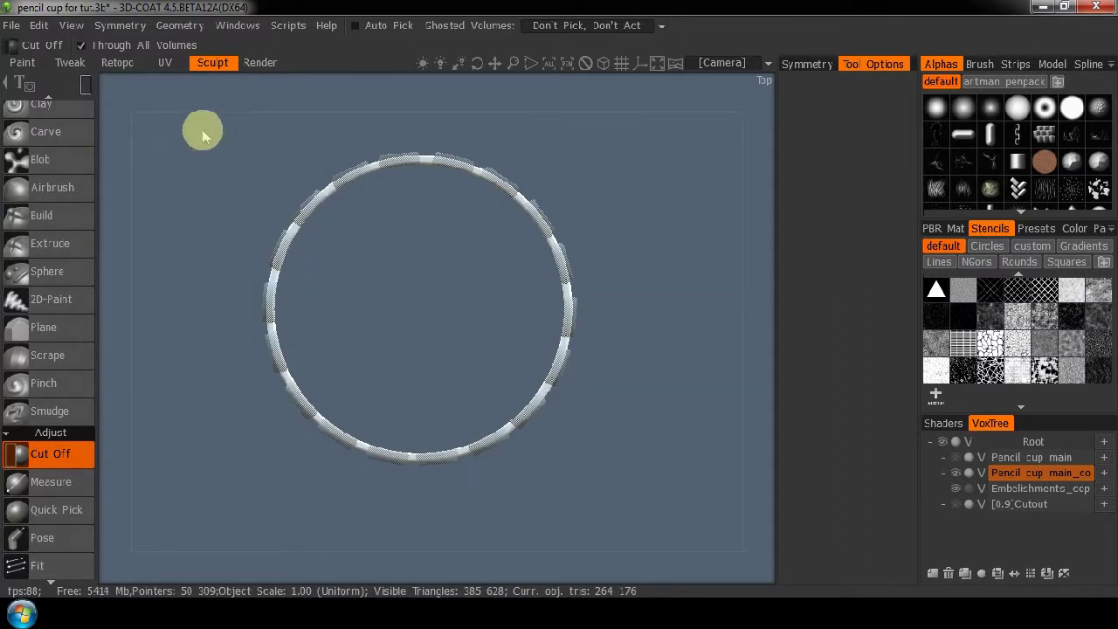
drag(194, 130, 646, 329)
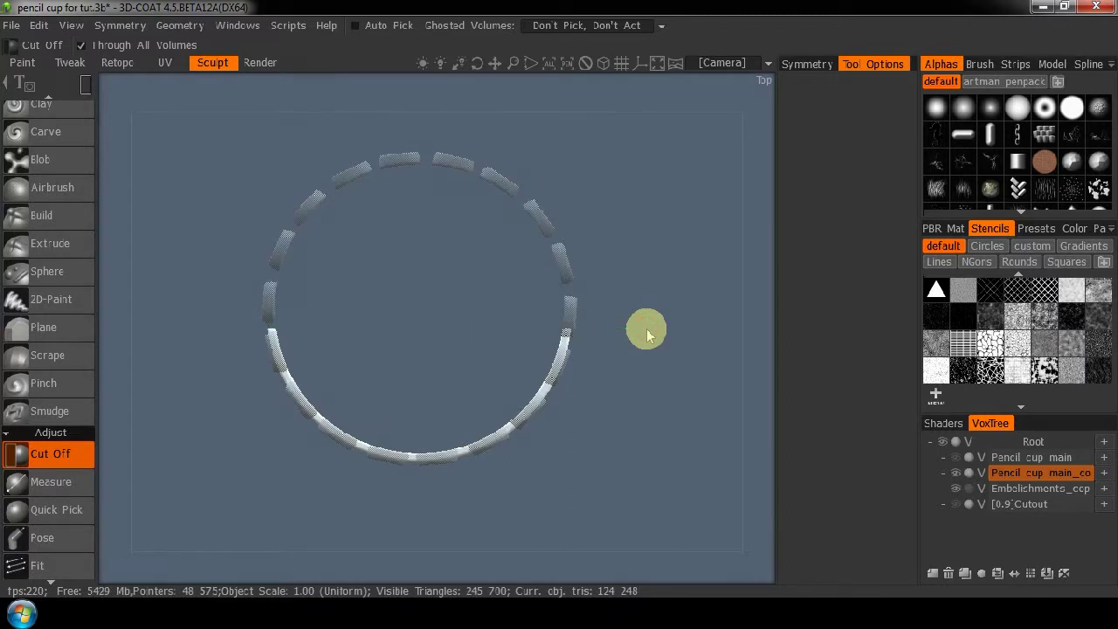
Step: Apply the custom CF letter stencil in the front view, enlarging it and centring one monogram on the cup band
key(KP_2)
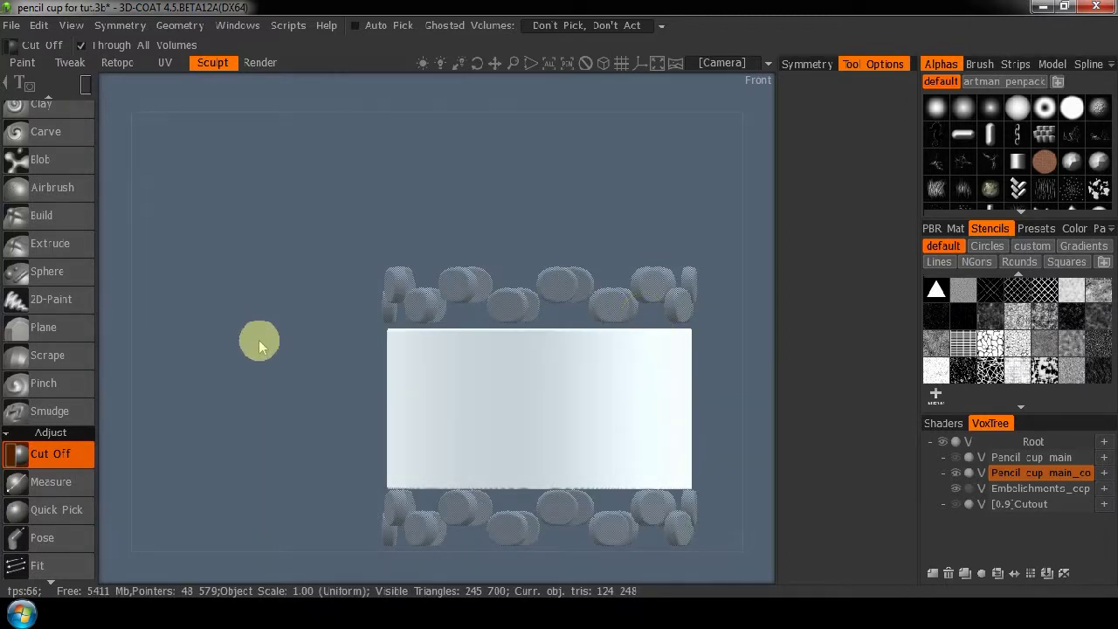
middle_drag(252, 335, 174, 267)
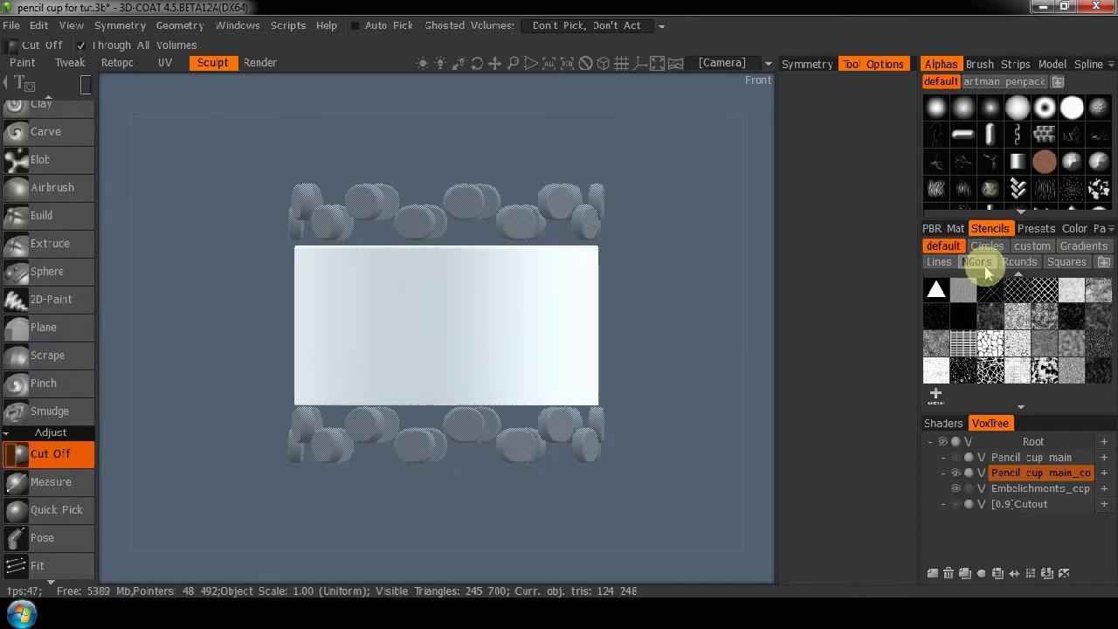
click(1032, 247)
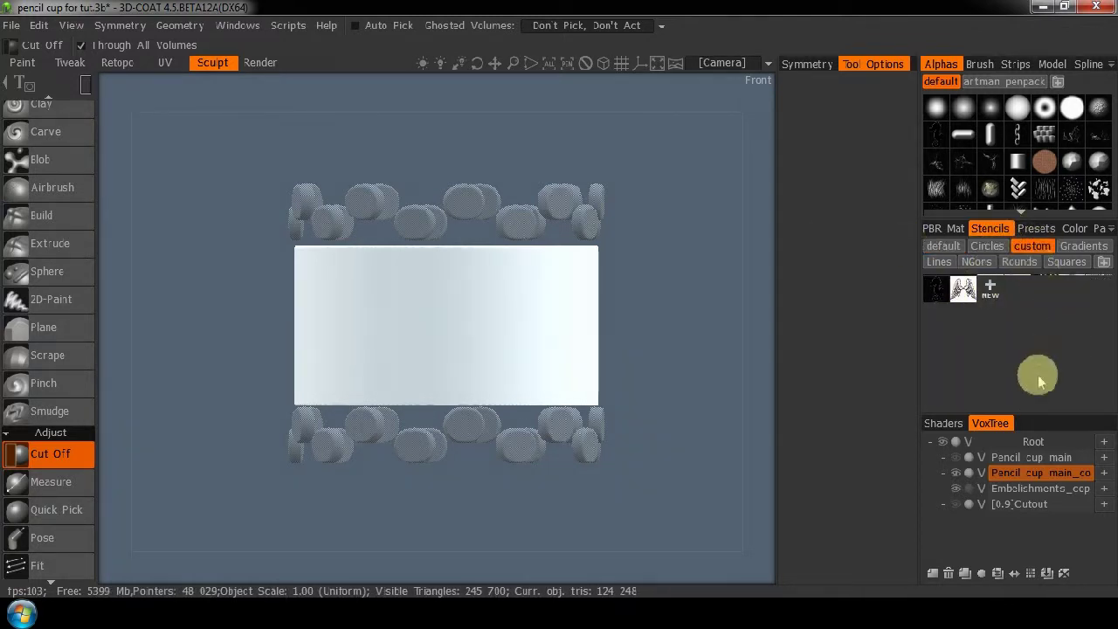
scroll(1029, 340, up, 2)
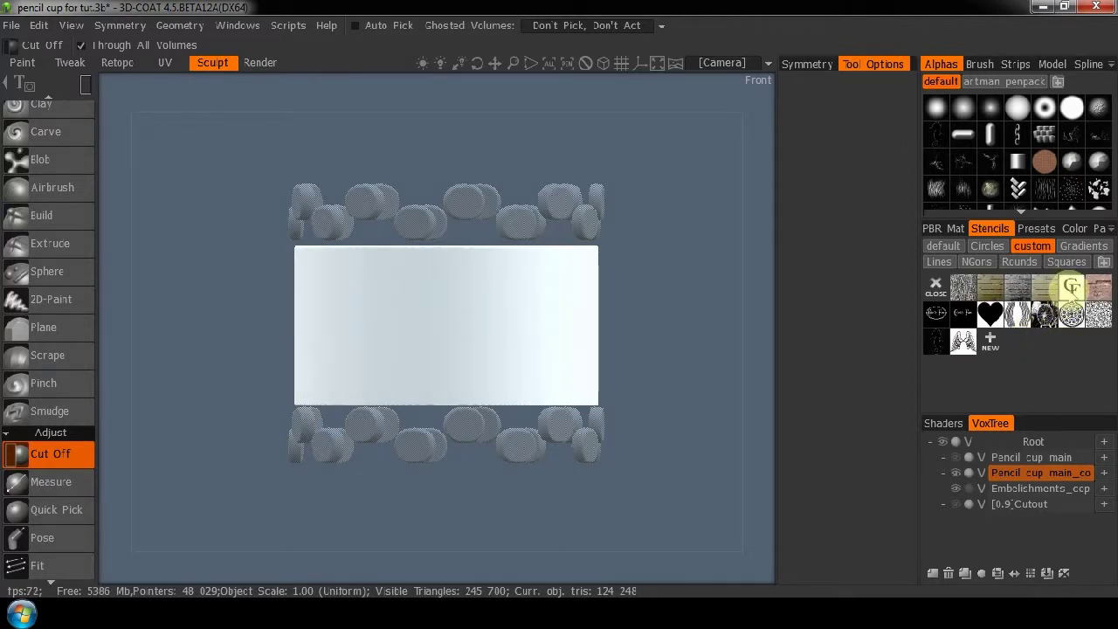
click(1072, 288)
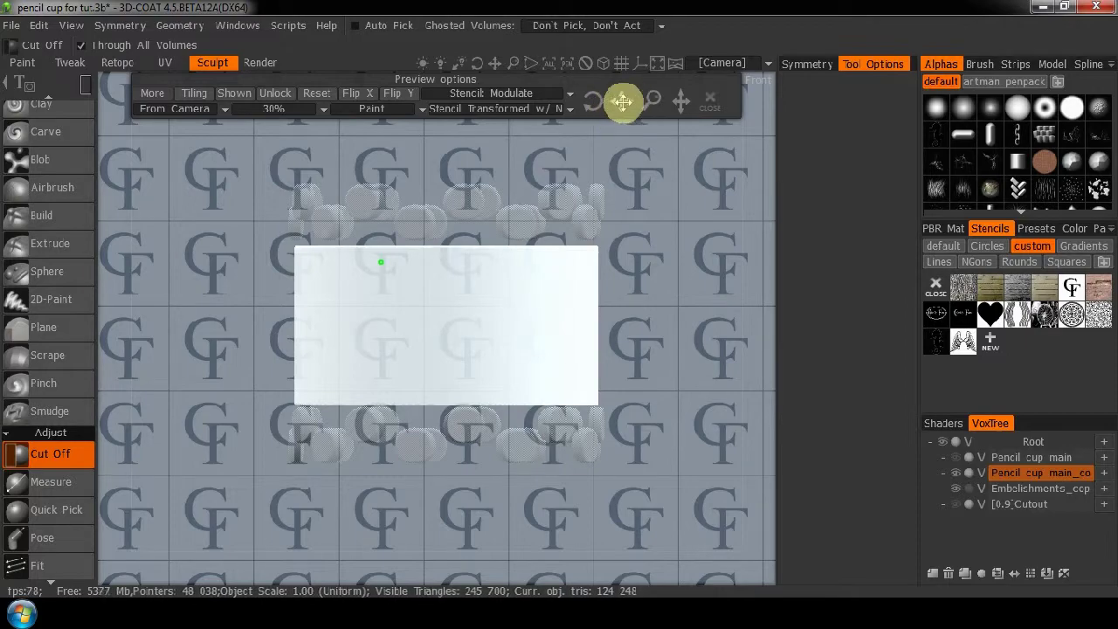
mouse_move(623, 103)
mouse_down()
mouse_move(655, 100)
mouse_move(620, 99)
mouse_up()
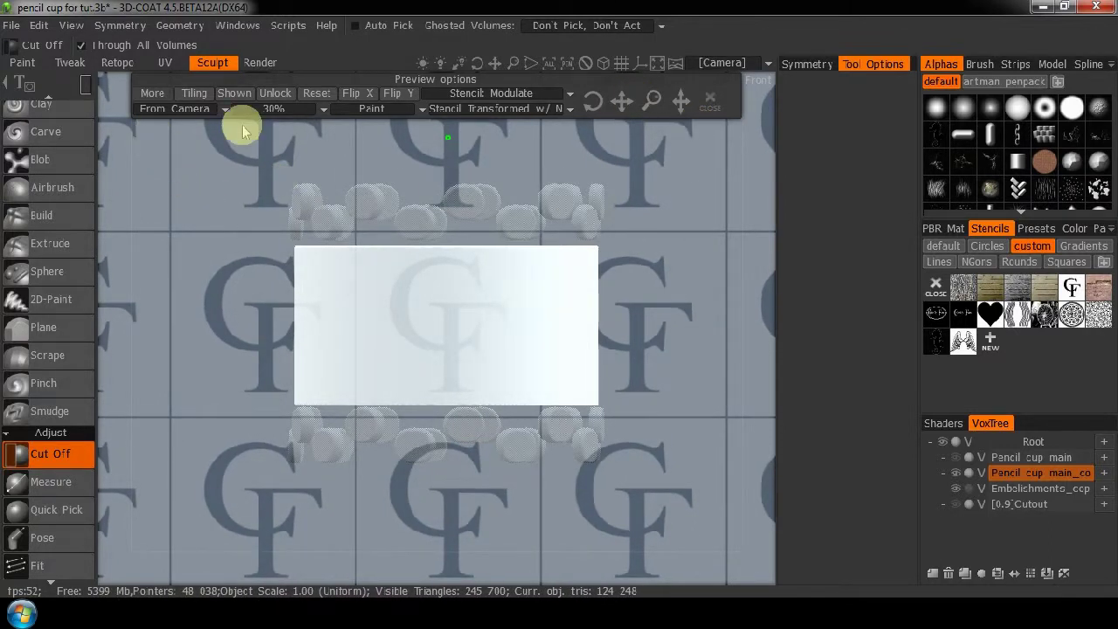
Step: Turn off snapping to the 2D grid, displaying the grid only while changing the setting
click(72, 27)
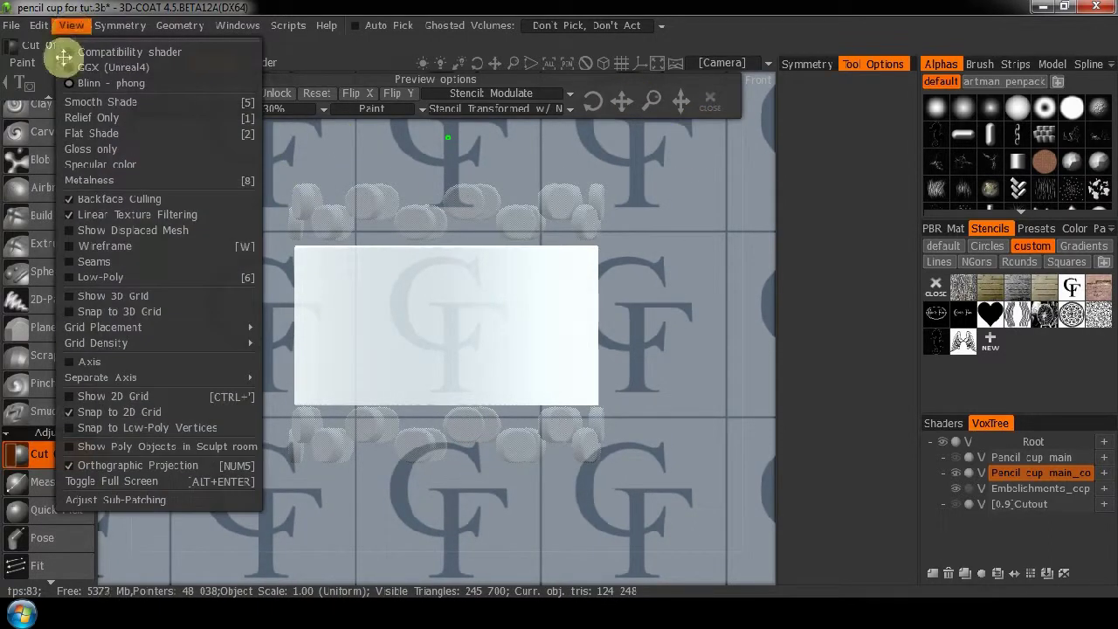
click(104, 396)
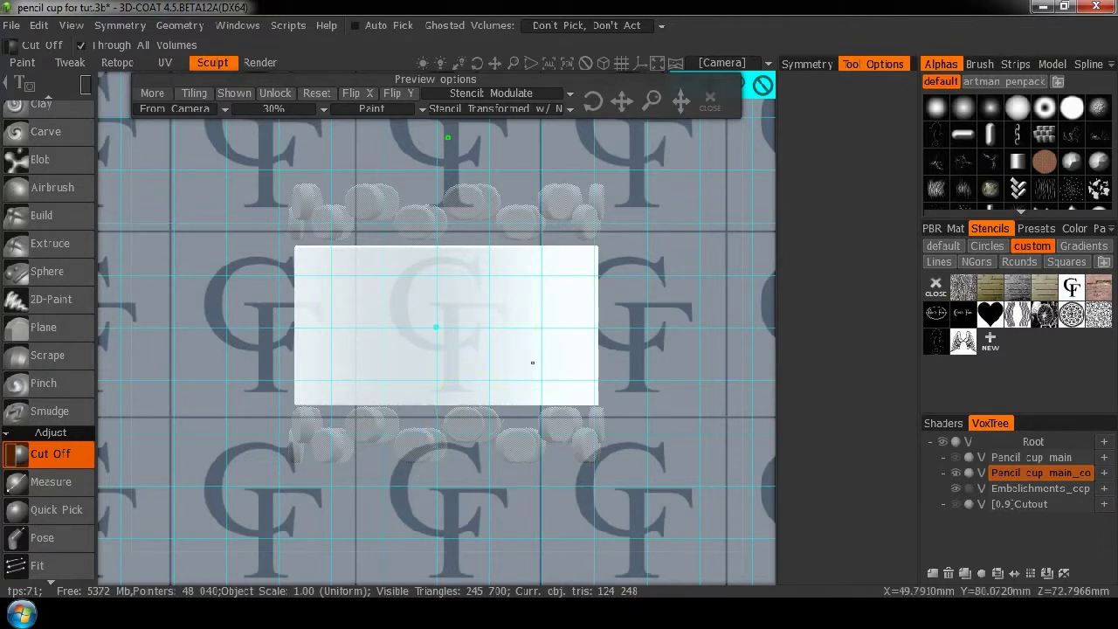
click(970, 489)
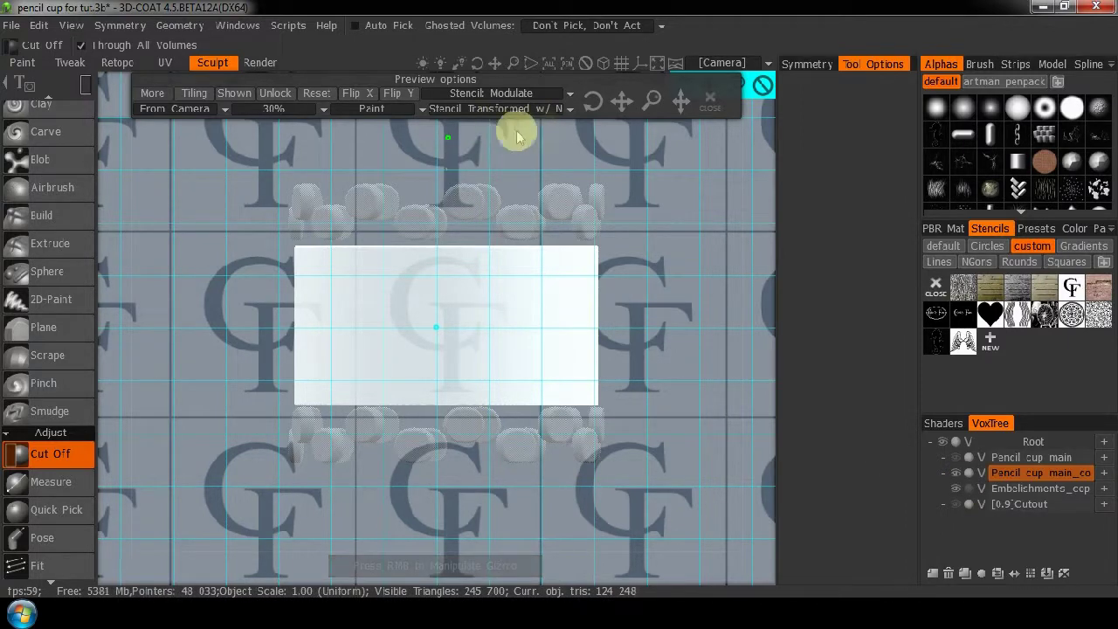
click(71, 24)
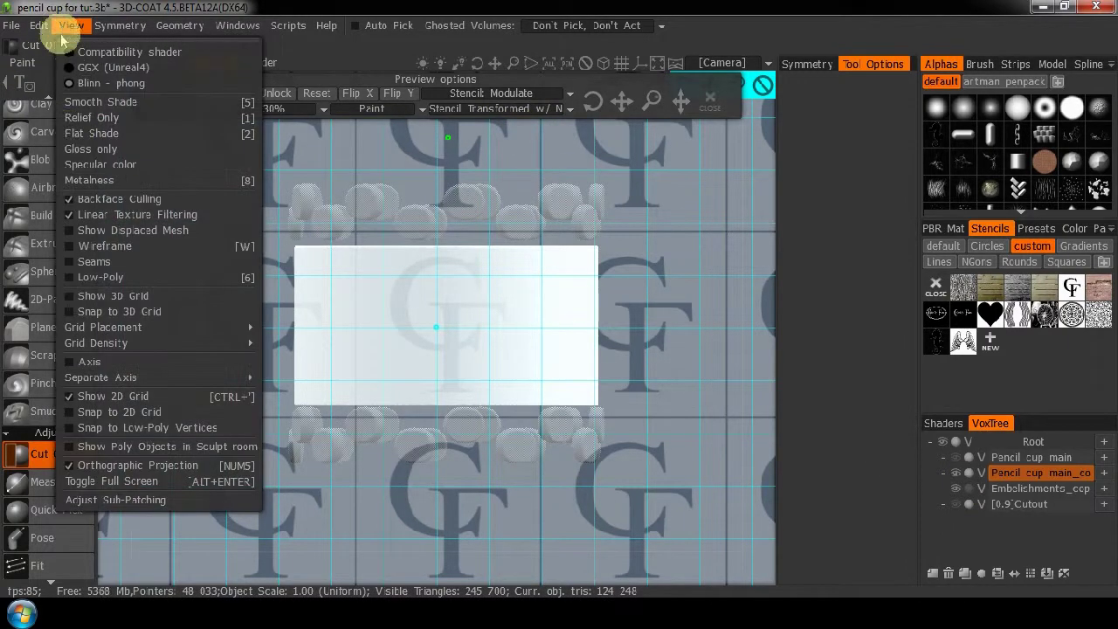
click(96, 396)
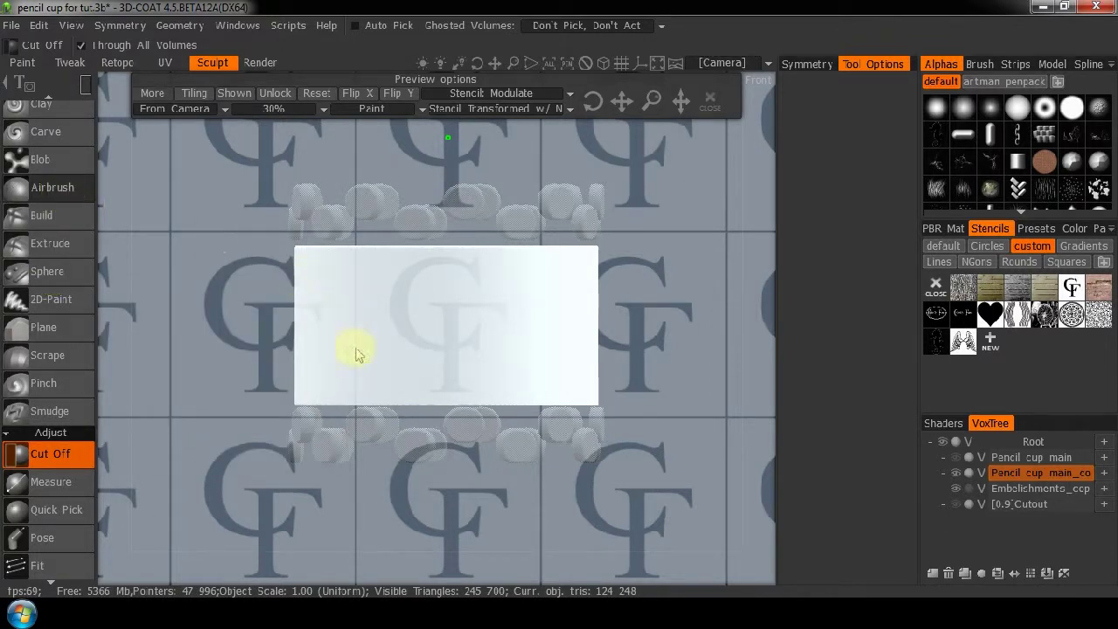
Step: Activate the Airbrush tool and set its drawing mode to a rectangular area
key(a)
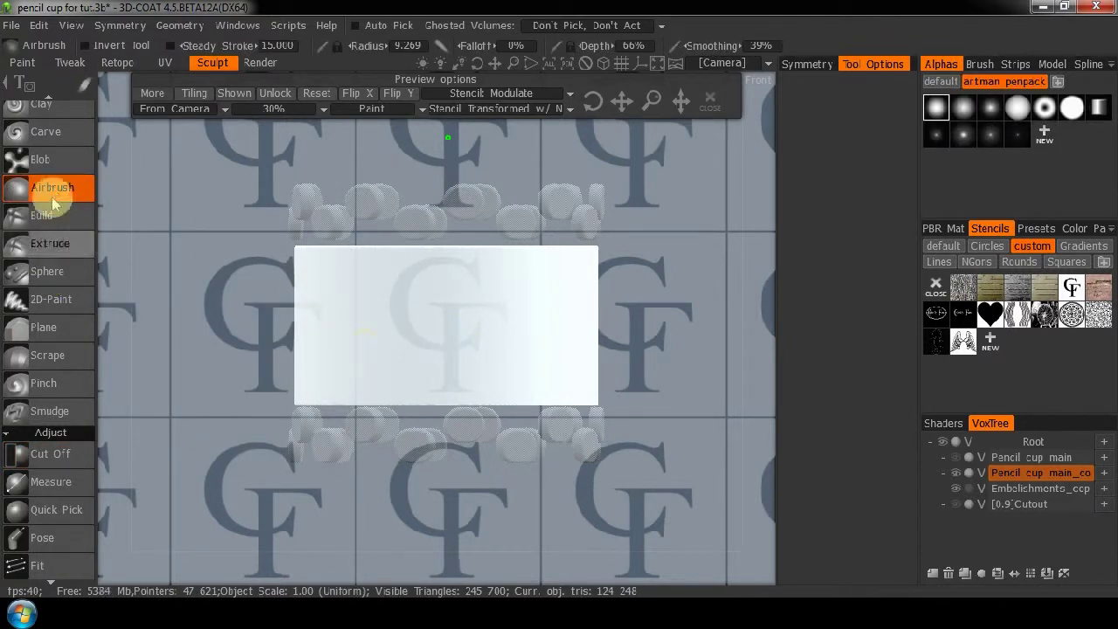
mouse_move(77, 87)
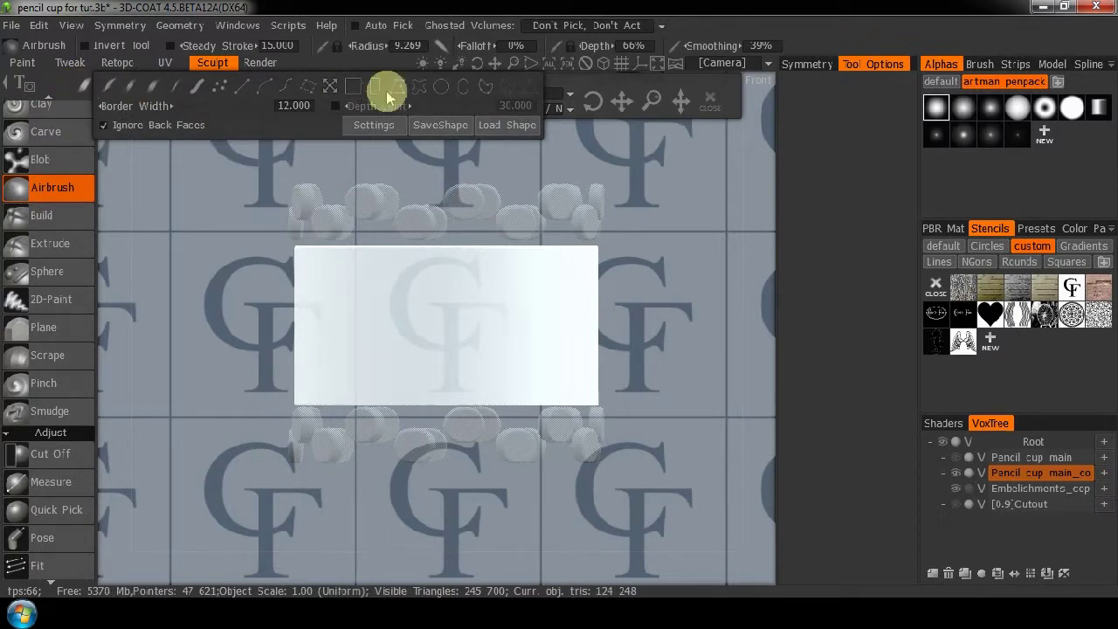
click(375, 89)
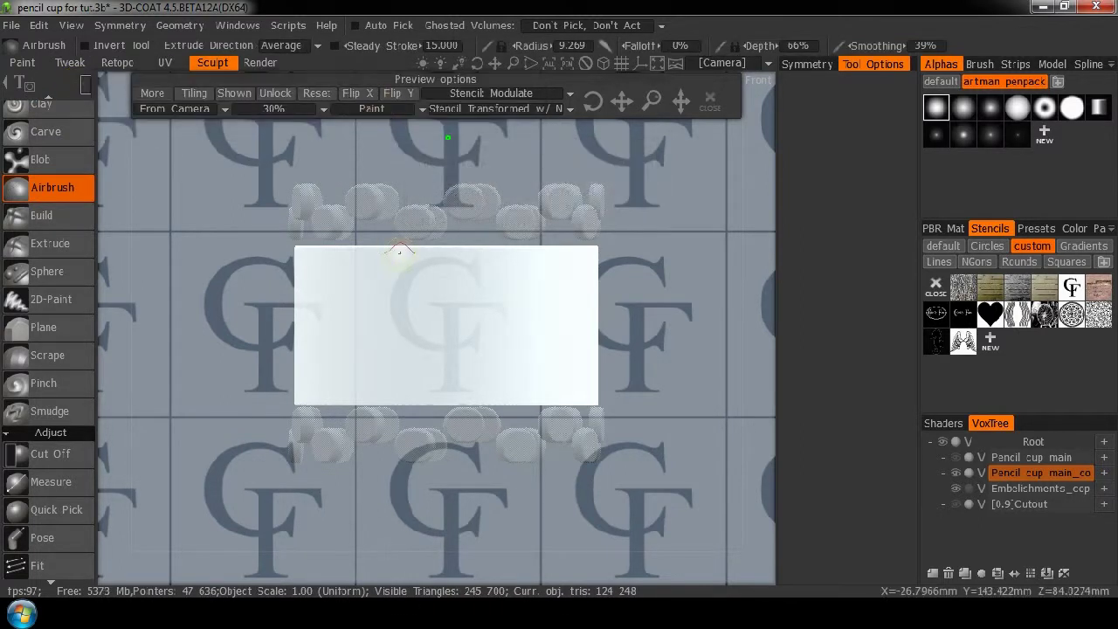
Step: Try to imprint the CF stencil on the band's centre with a rectangular Airbrush area, and save the scene
mouse_move(376, 238)
mouse_down()
mouse_move(440, 262)
mouse_move(510, 329)
mouse_move(516, 414)
mouse_move(524, 404)
mouse_up()
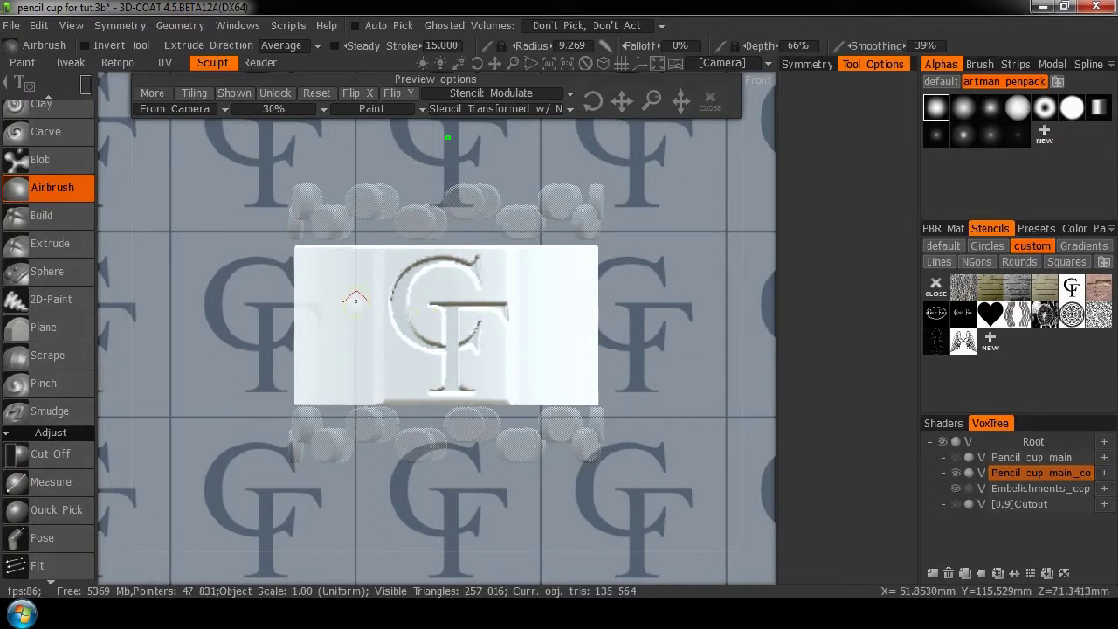
key(ctrl+s)
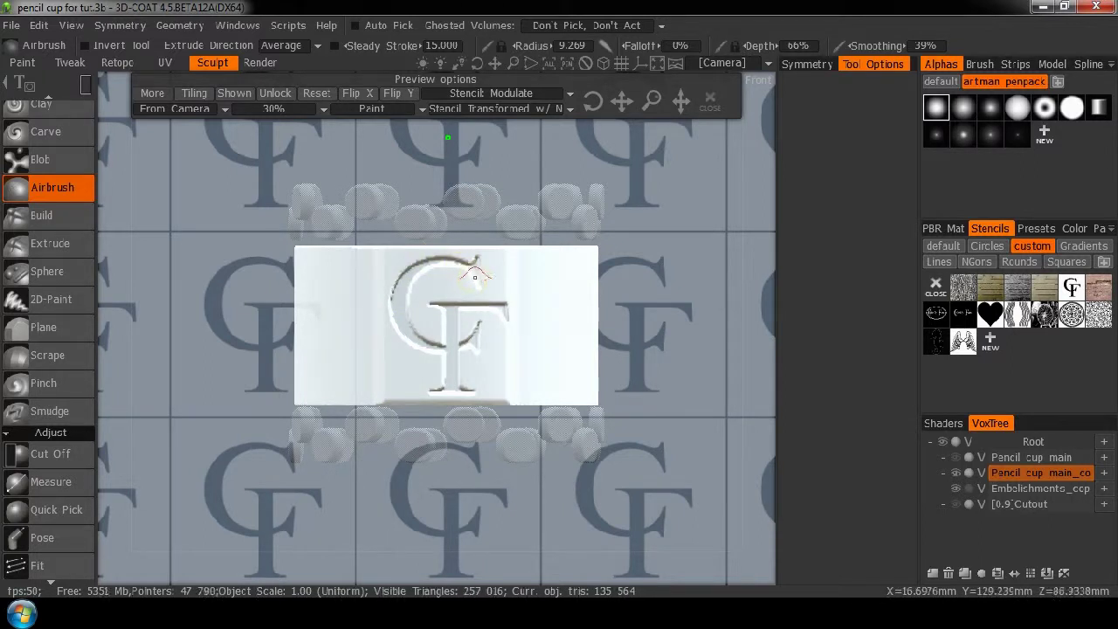
drag(424, 356, 412, 358)
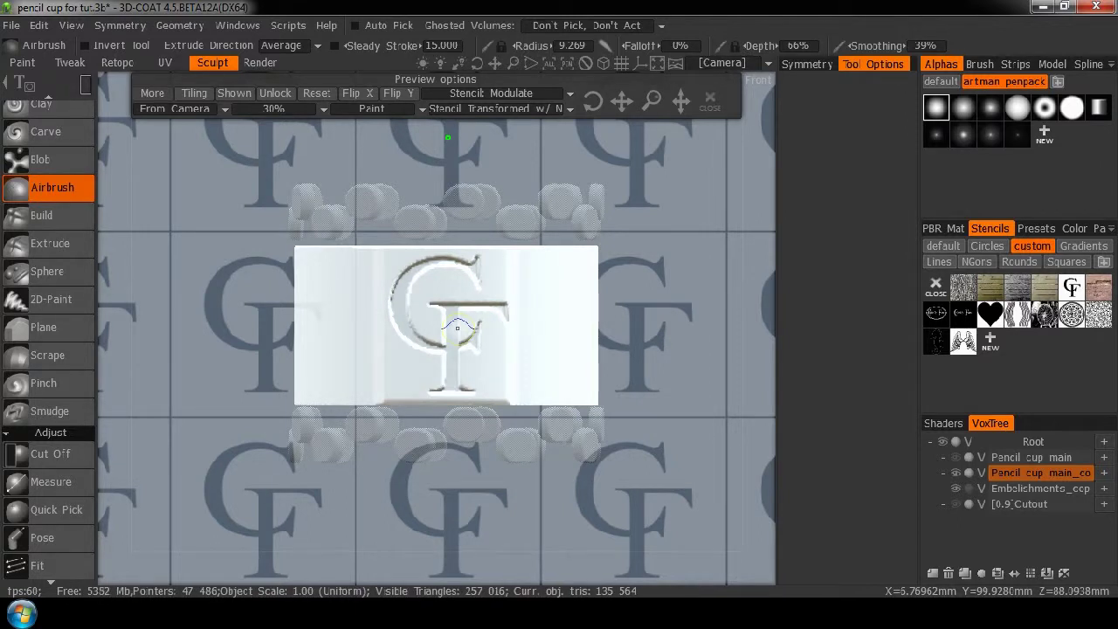
drag(1017, 472, 1023, 468)
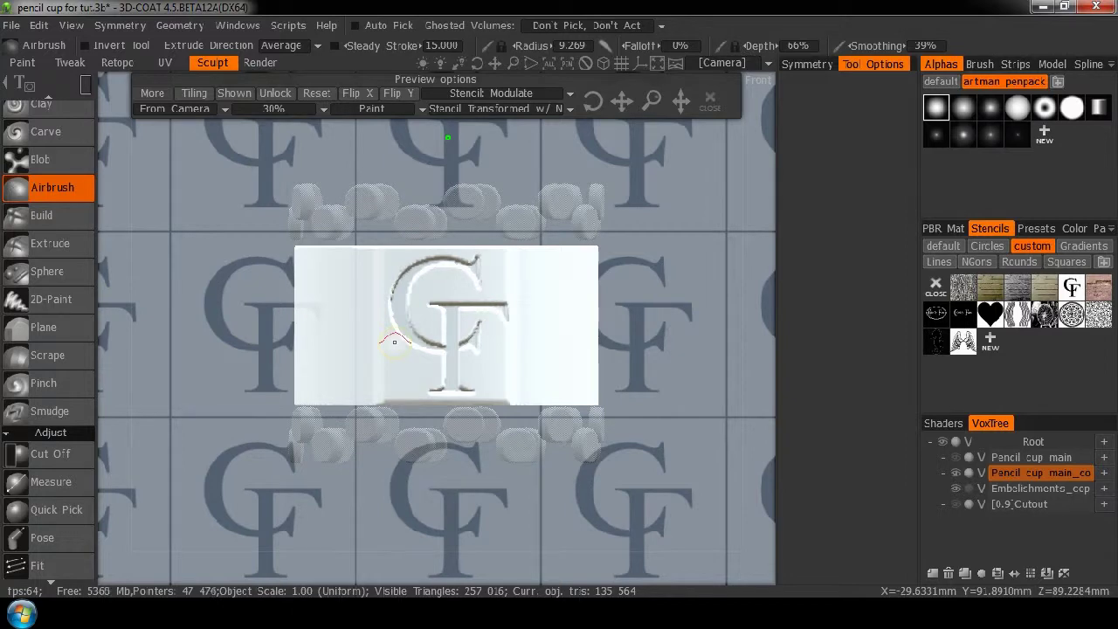
Step: Undo the Airbrush imprint of the CF stencil on the band
click(39, 25)
click(46, 55)
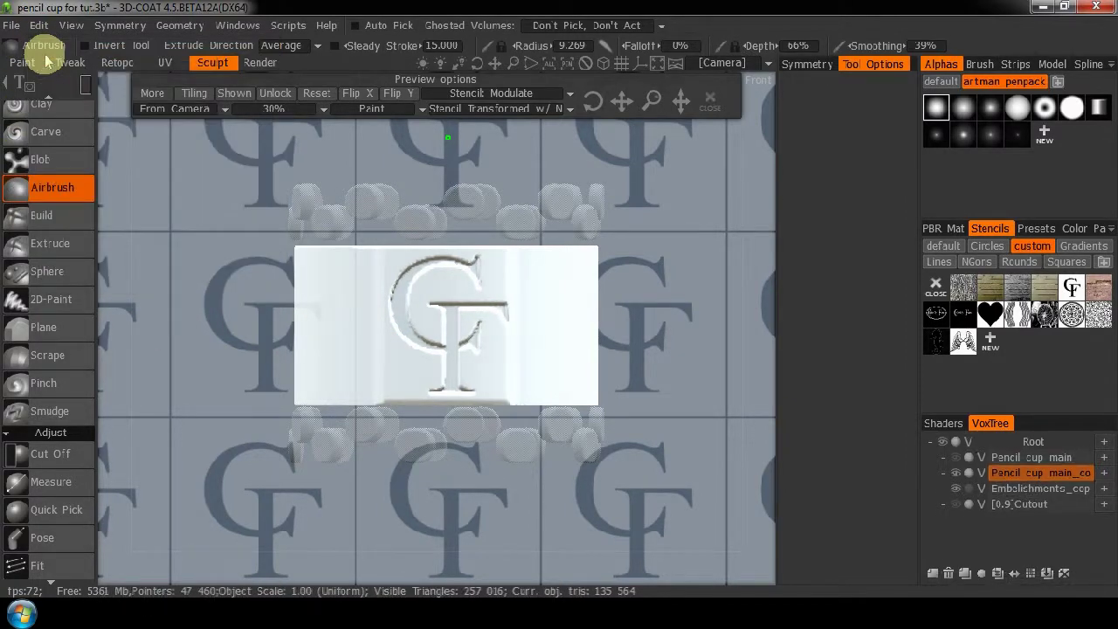
click(40, 28)
click(47, 53)
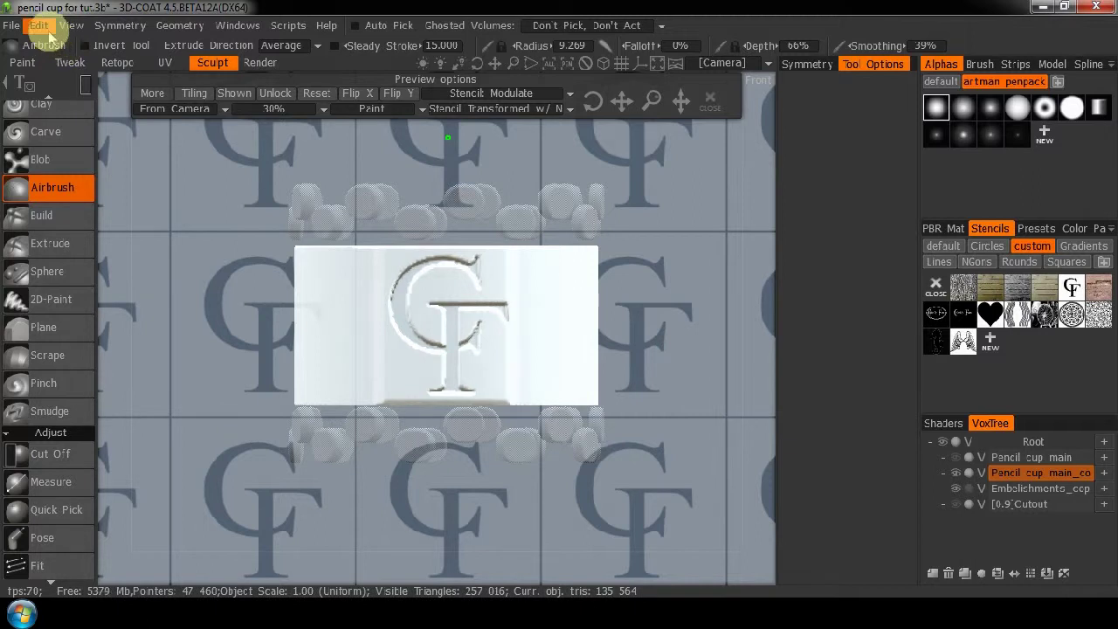
click(39, 25)
click(64, 53)
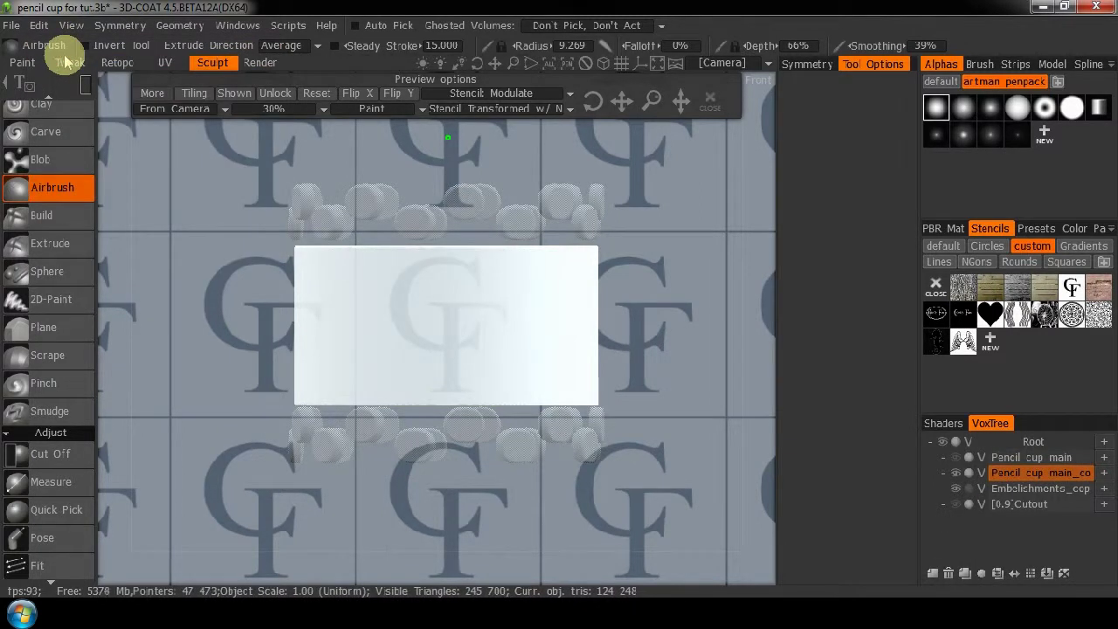
Step: Cut off both sides of the band with rectangular selections and the stencil closed, leaving a nearly square plate around the monogram area
click(50, 455)
drag(268, 233, 379, 435)
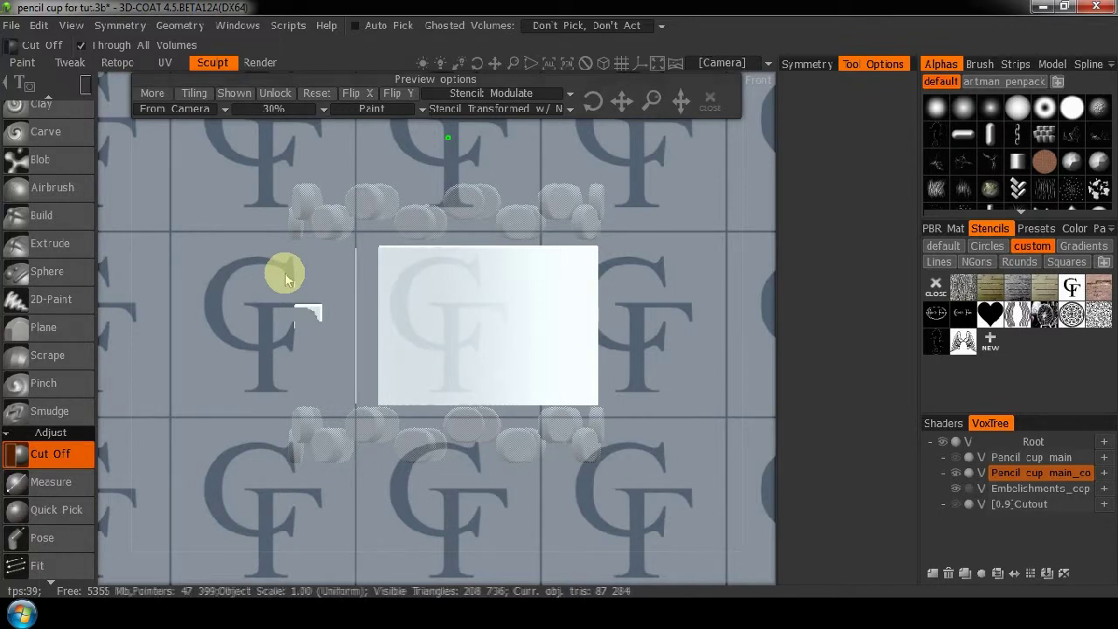
click(711, 103)
drag(220, 221, 385, 463)
drag(631, 233, 512, 470)
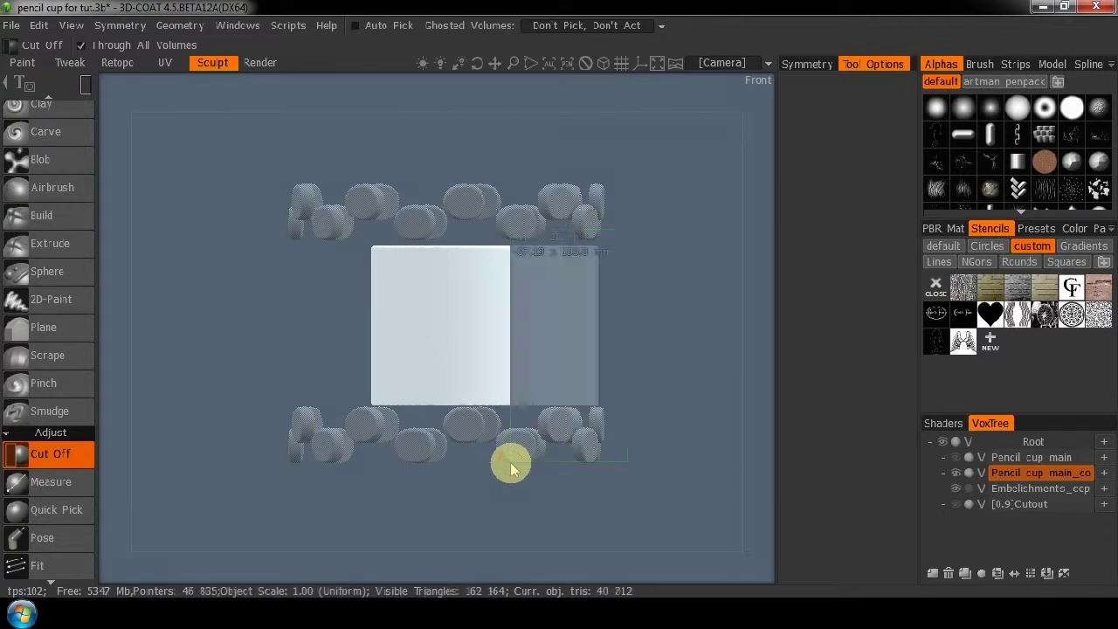
Step: Reapply the custom CF letter stencil with its mode set to Stencil: Invert, and reactivate the Airbrush tool
click(1071, 288)
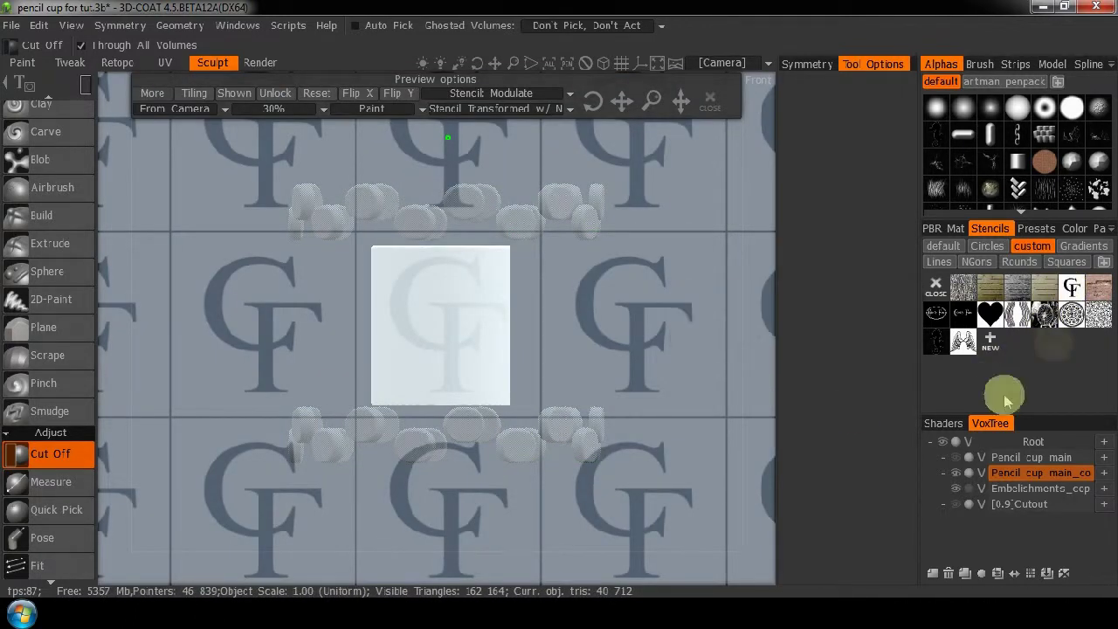
click(506, 92)
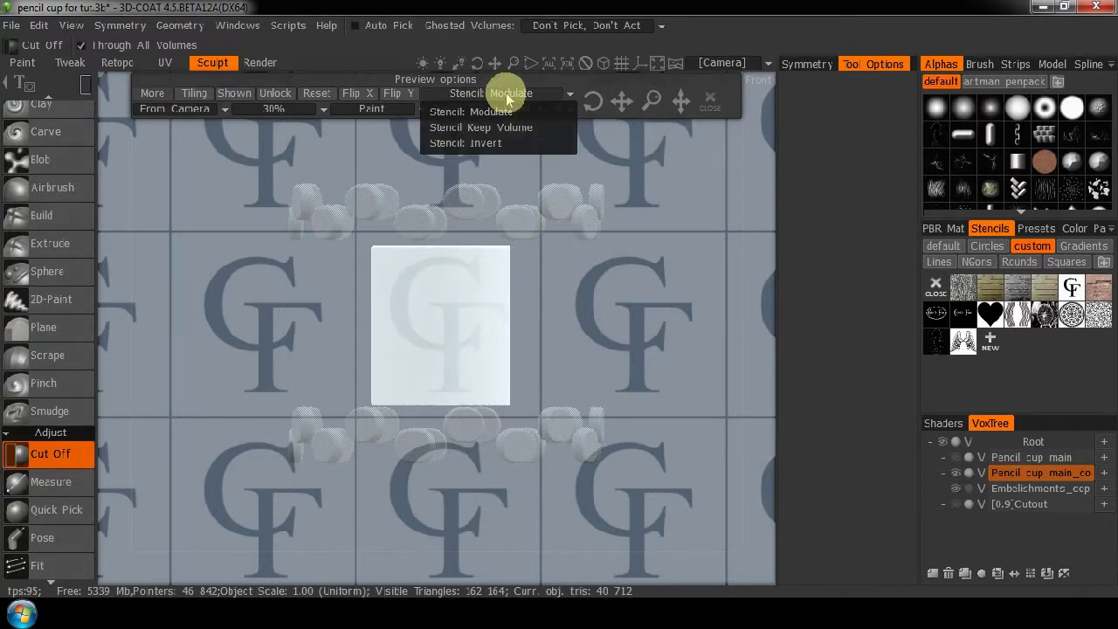
click(477, 141)
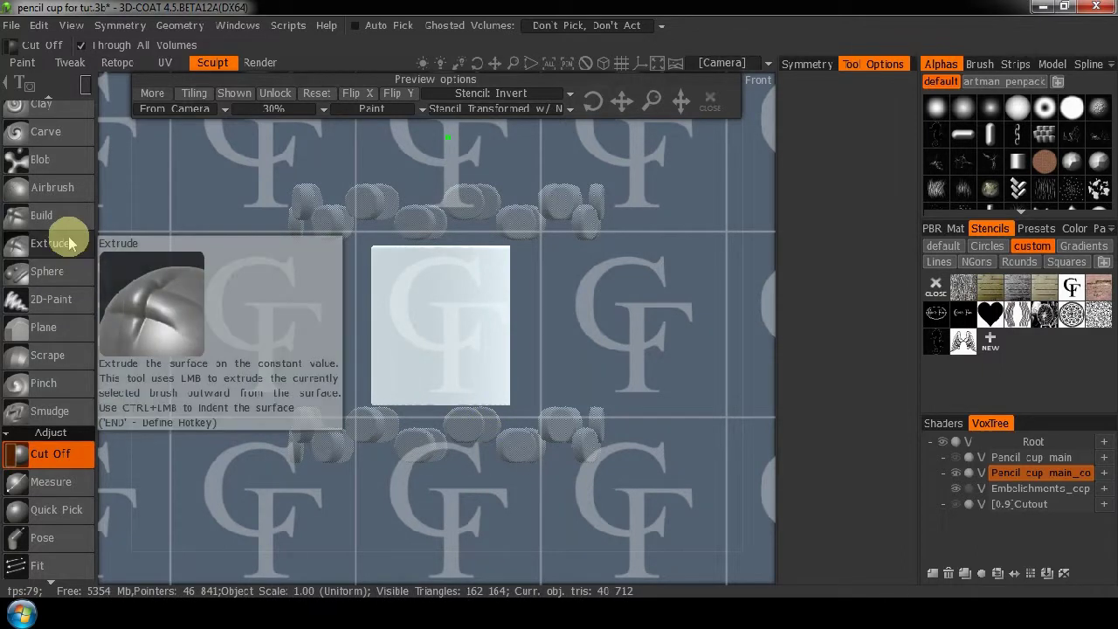
click(51, 187)
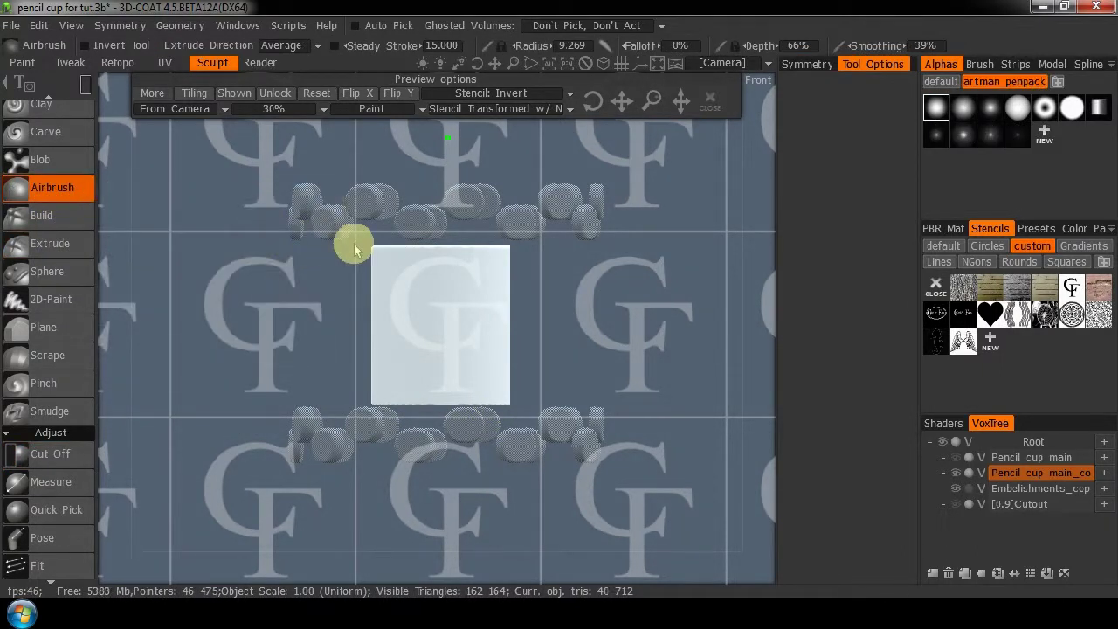
Step: Try raising the CF letters with a rectangular Airbrush area around the plate, and undo the result
drag(359, 238, 525, 415)
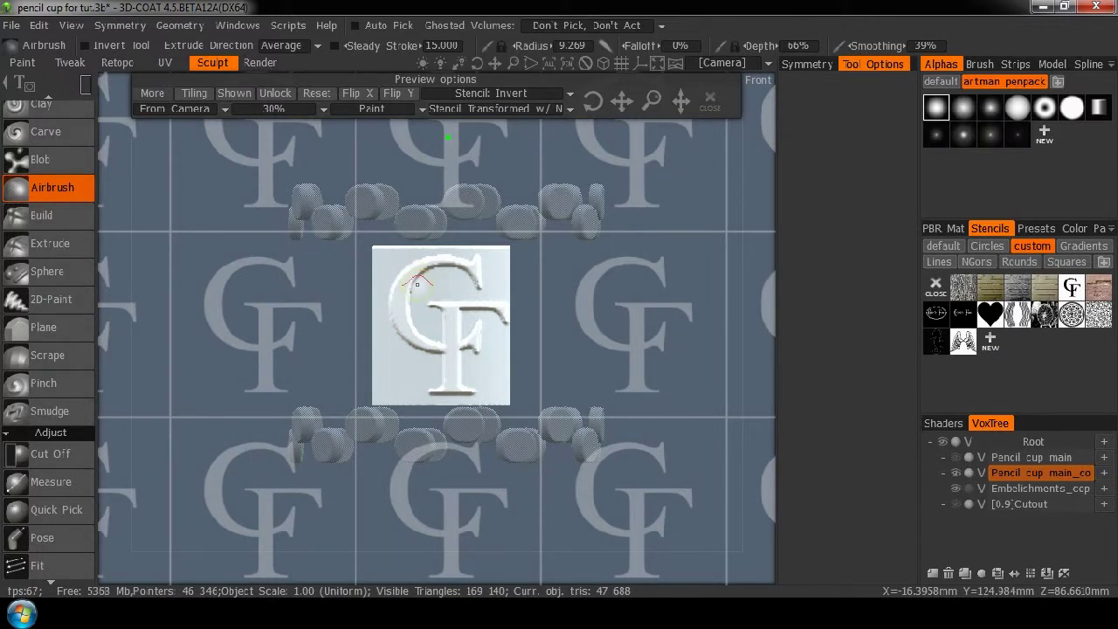
key(ctrl+z)
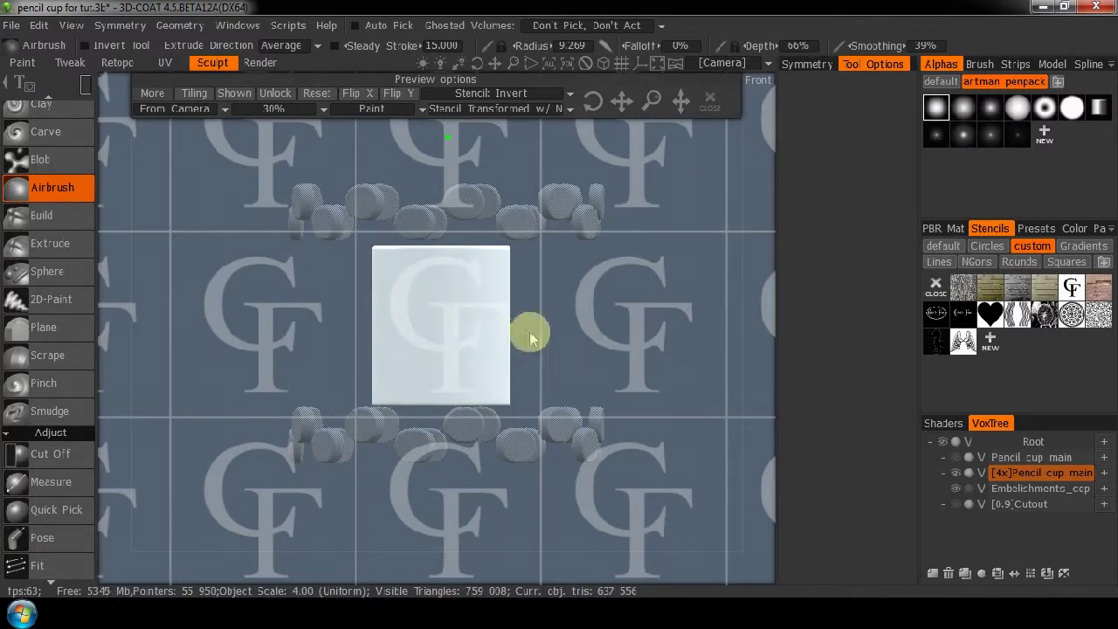
Step: Raise the CF letters on the 4x-resolution plate with a rectangular Airbrush area of about 94 x 100 mm, and close the stencil
drag(363, 239, 526, 411)
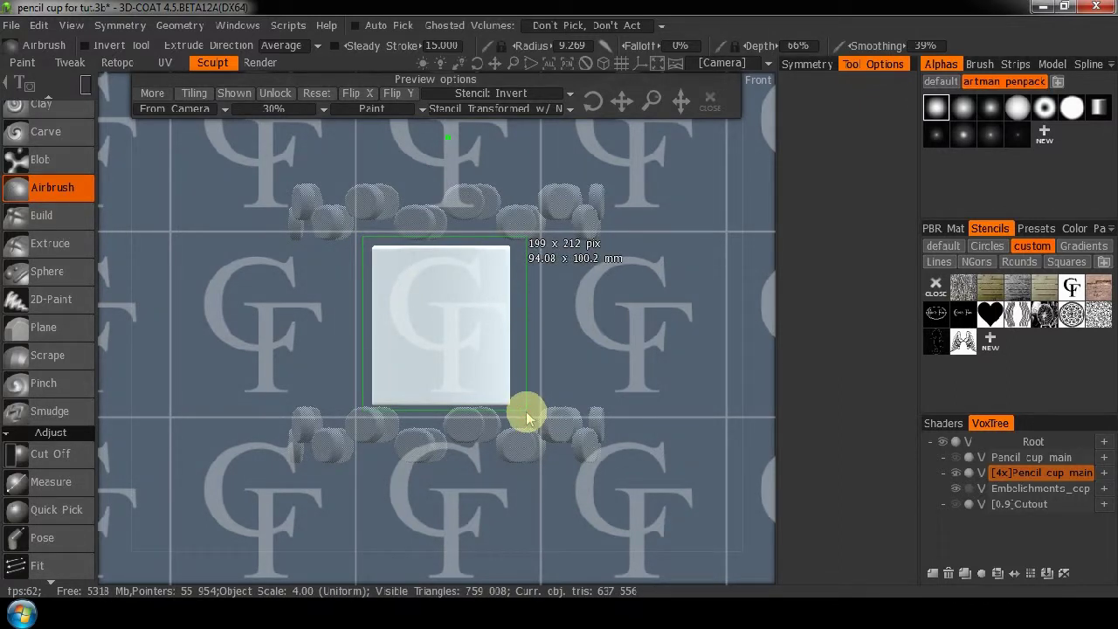
drag(527, 417, 528, 417)
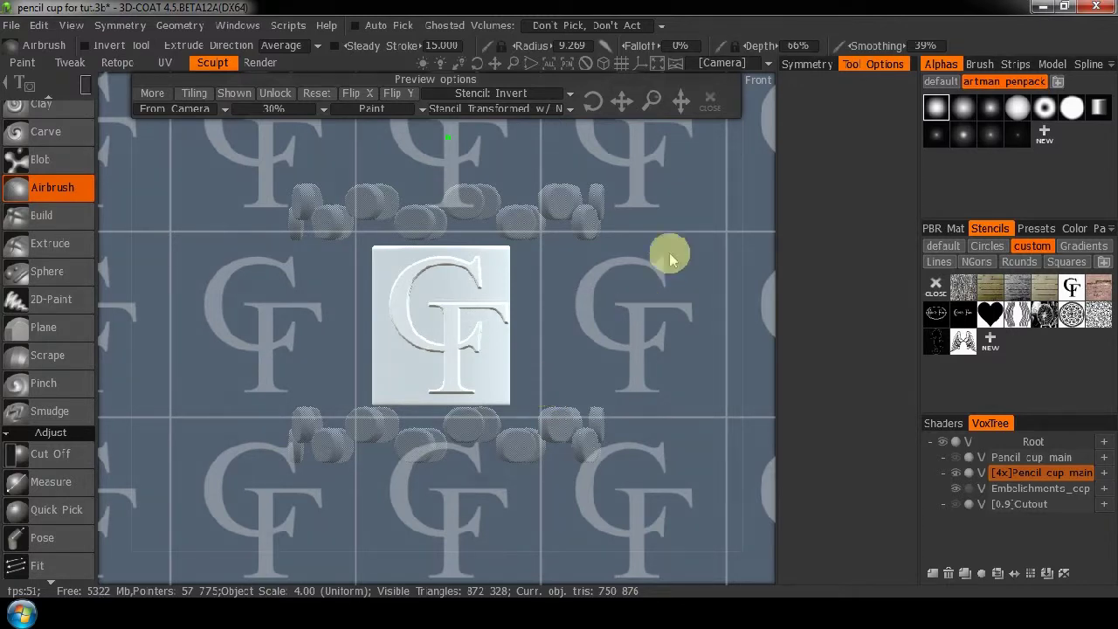
drag(767, 158, 619, 187)
click(711, 100)
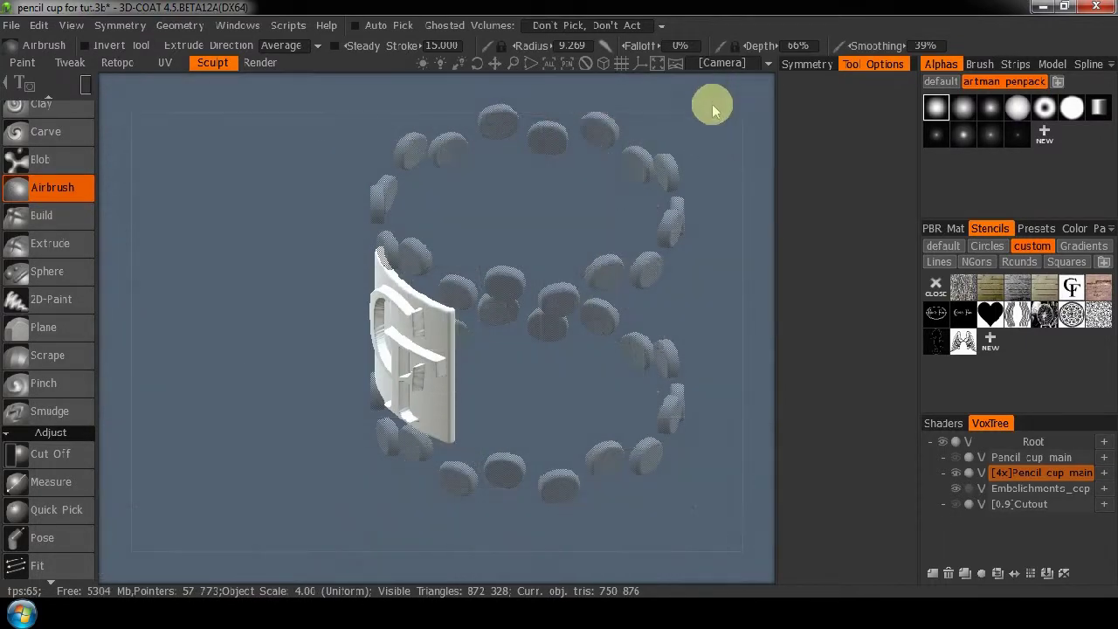
Step: In the front view, unghost the embellishments and show the main pencil cup behind the CF plate, keeping the cutout volume hidden
drag(763, 247, 916, 149)
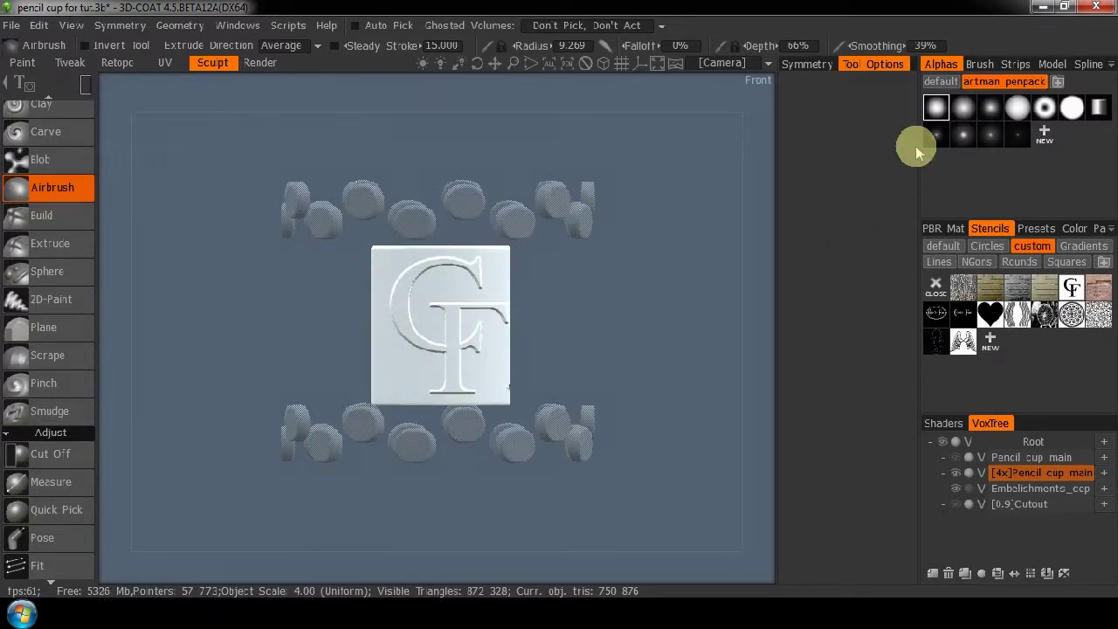
key(KP_2)
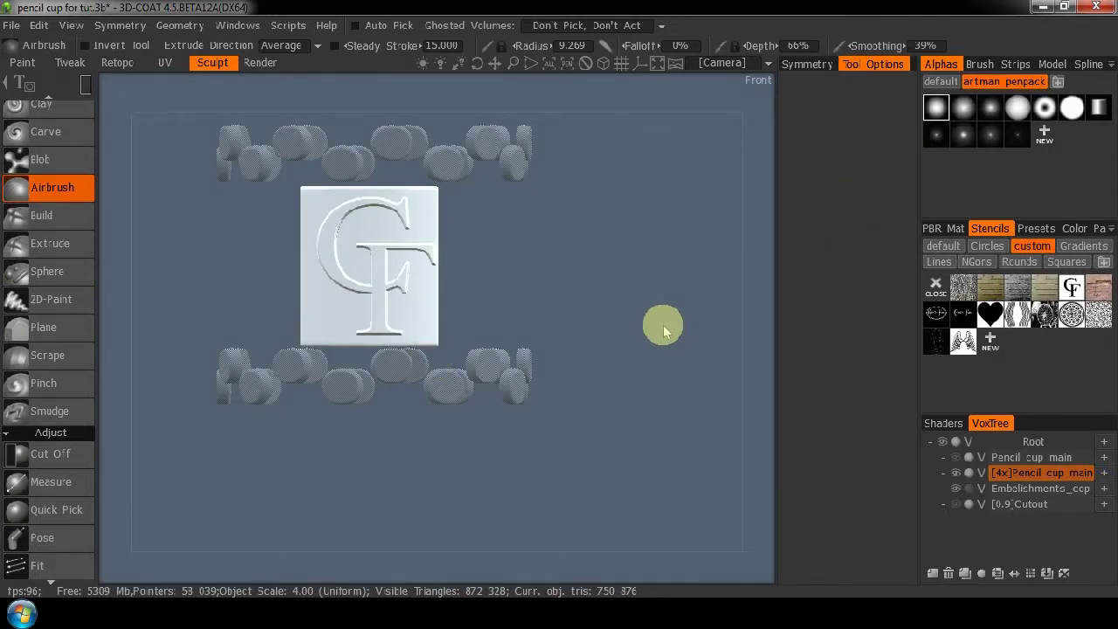
click(967, 488)
click(959, 505)
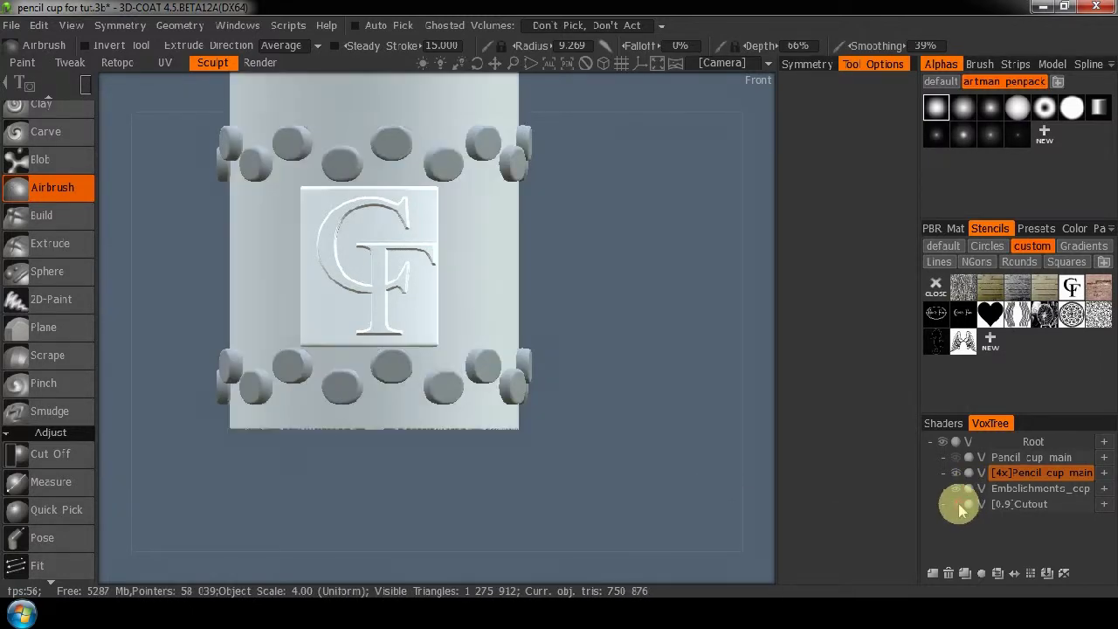
click(956, 458)
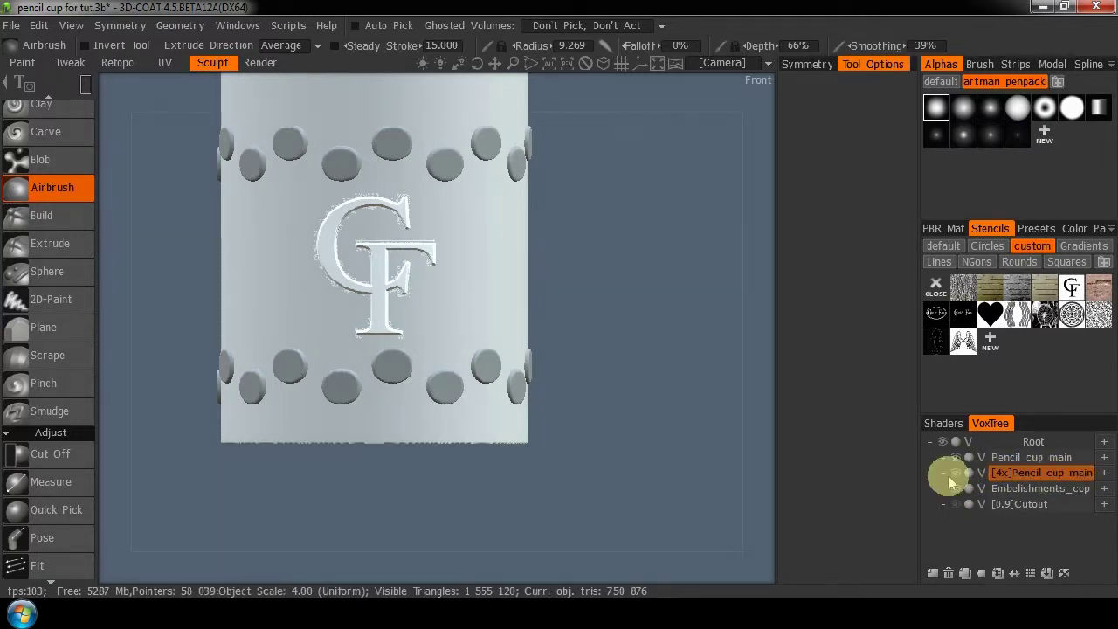
Step: In the top view, toggle the main pencil cup's visibility to compare its wall with the CF plate, leaving the cup hidden
key(KP_7)
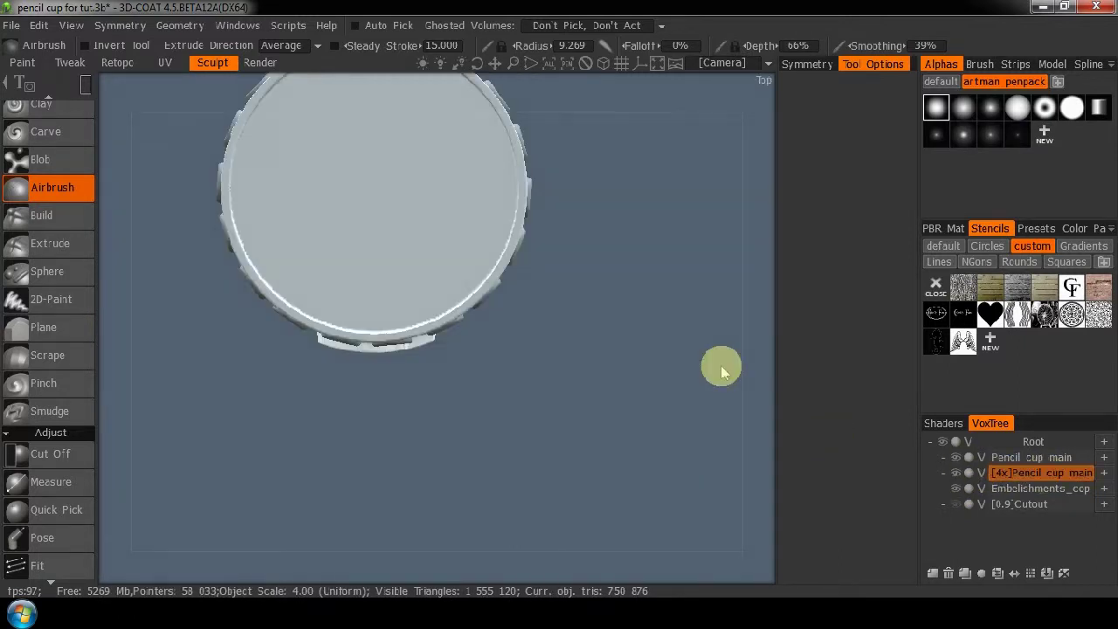
middle_drag(755, 252, 760, 338)
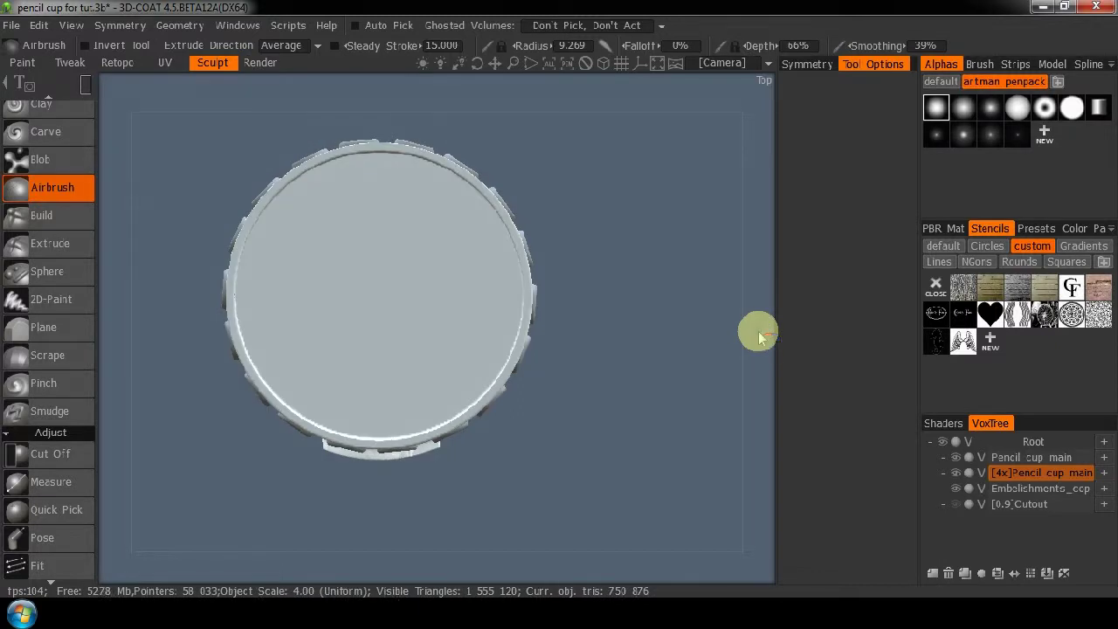
click(956, 458)
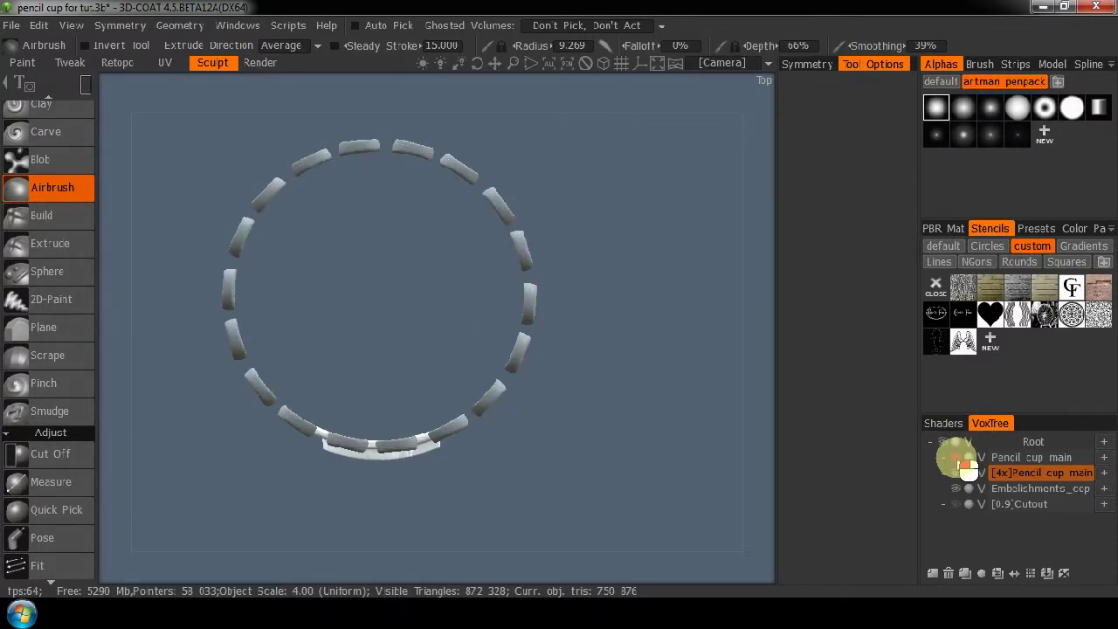
click(957, 460)
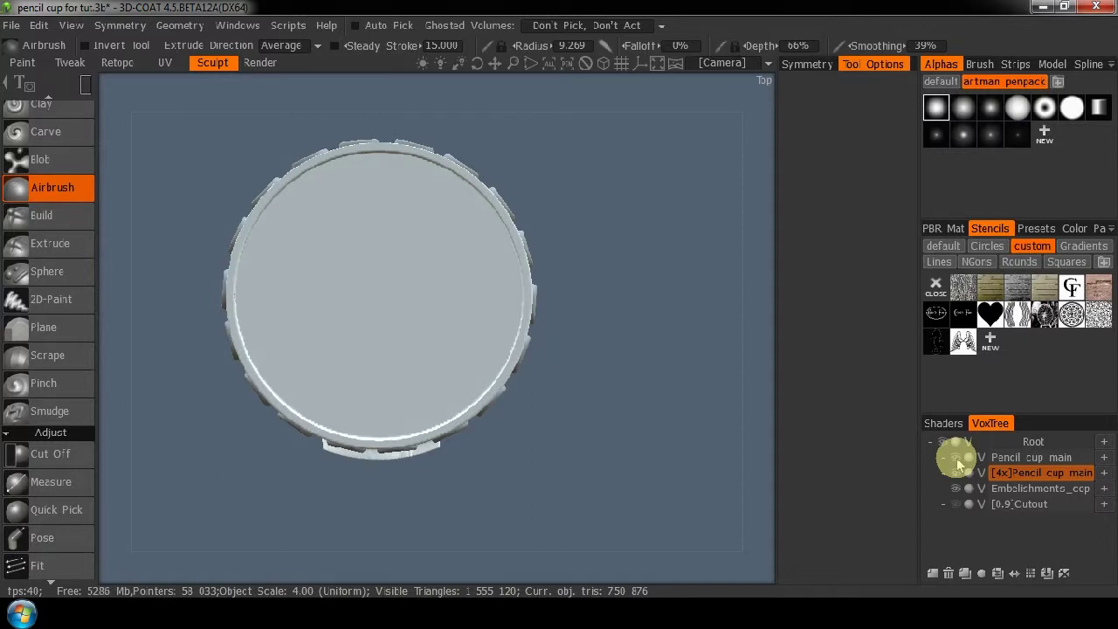
click(958, 458)
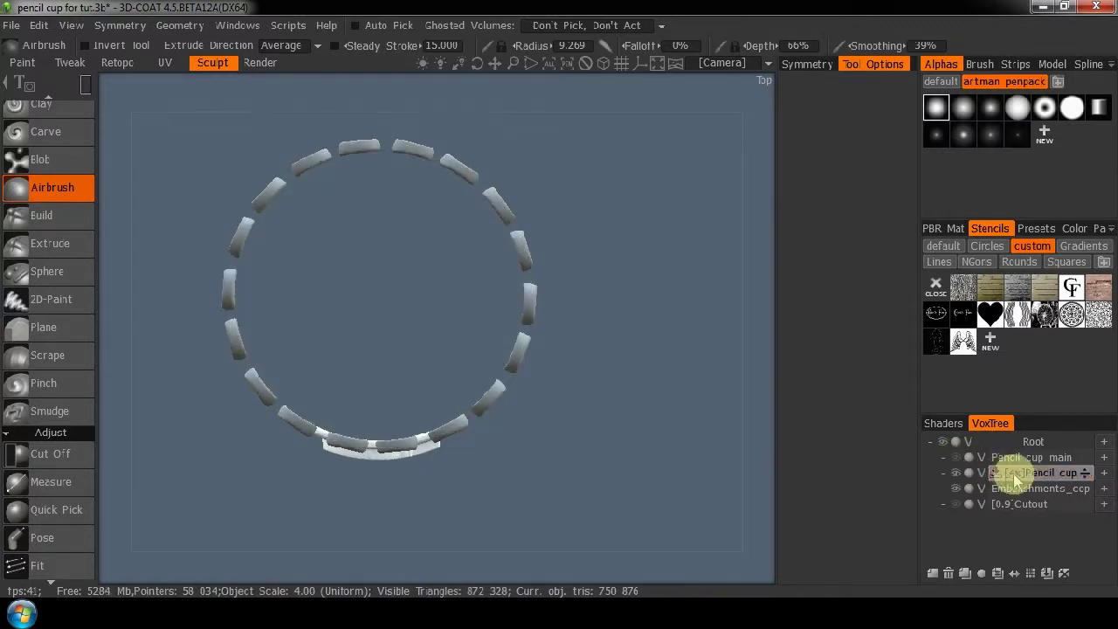
Step: In the top view, move the CF plate inward through the cup wall with Transform, to about X -0.91 and Z -7.8
key(space)
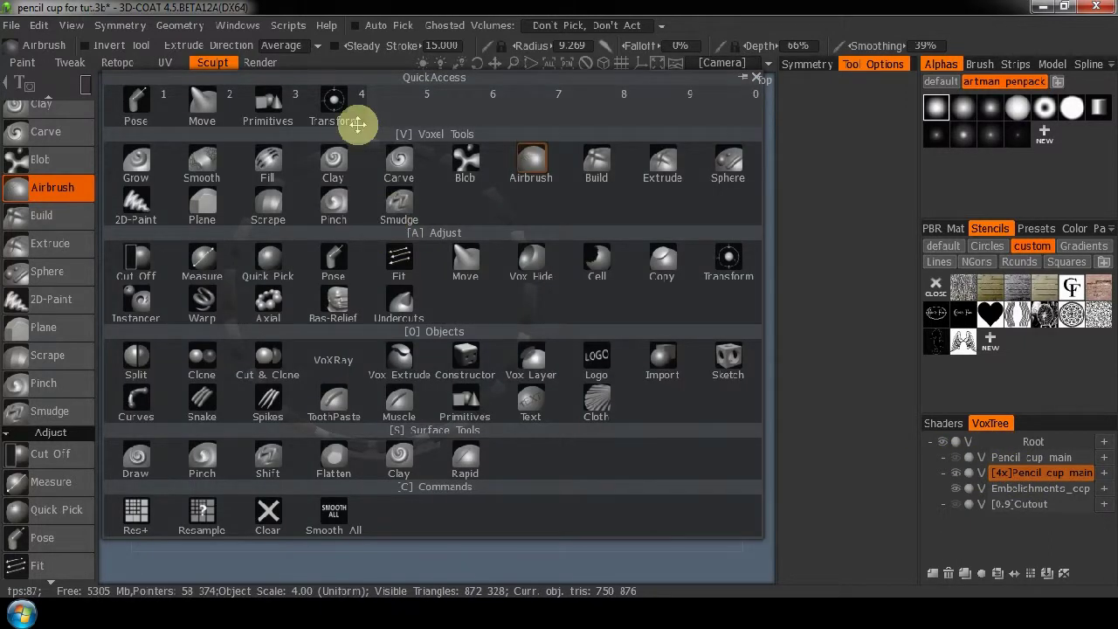
click(332, 100)
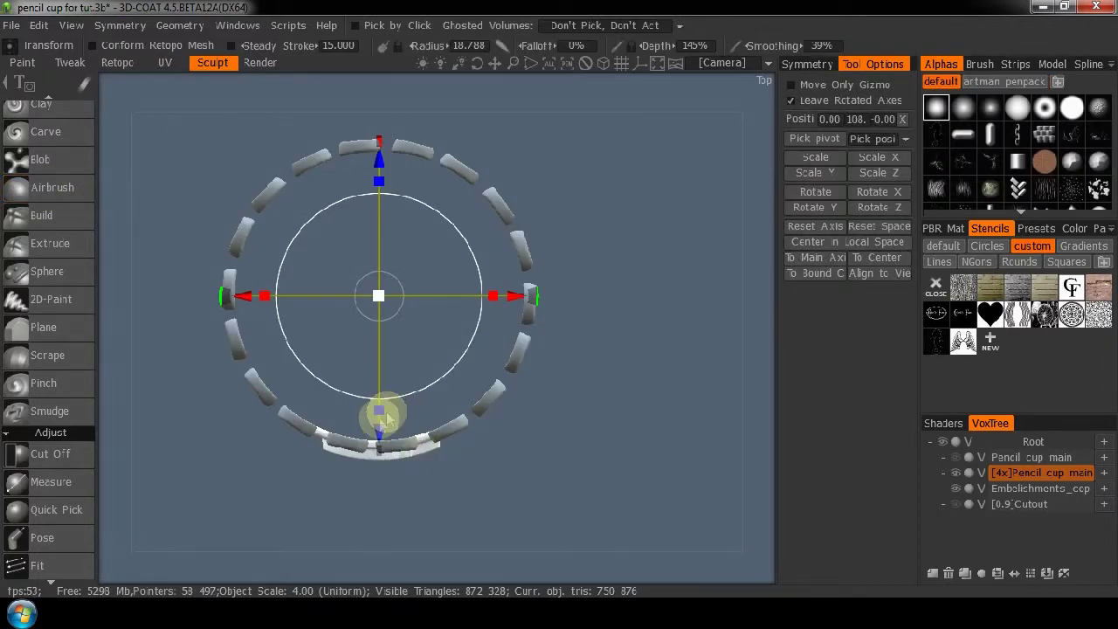
mouse_move(377, 424)
mouse_down()
mouse_move(380, 434)
mouse_move(389, 427)
mouse_up()
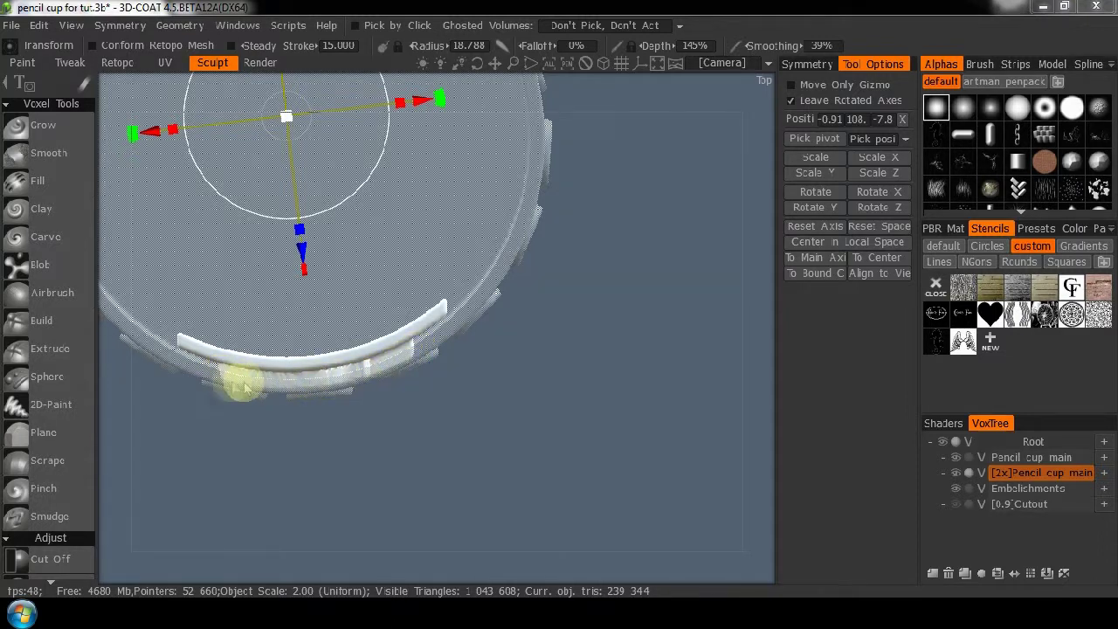
Step: Show the Cutout volume and subtract it from the CF plate so that only the raised letters are left
click(966, 513)
right_click(1033, 504)
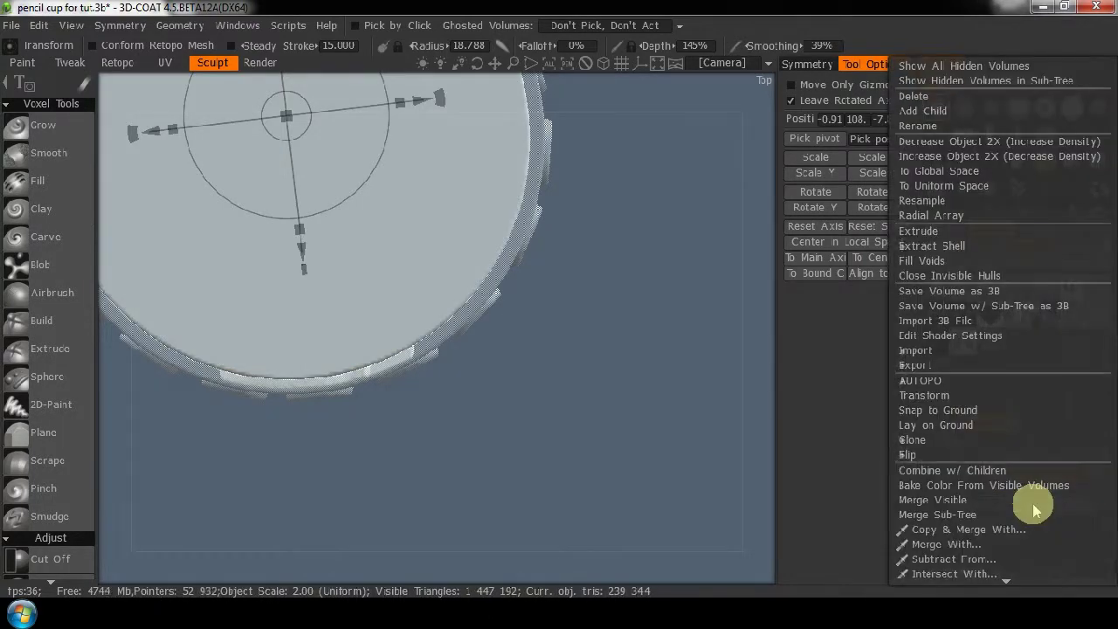
mouse_move(947, 559)
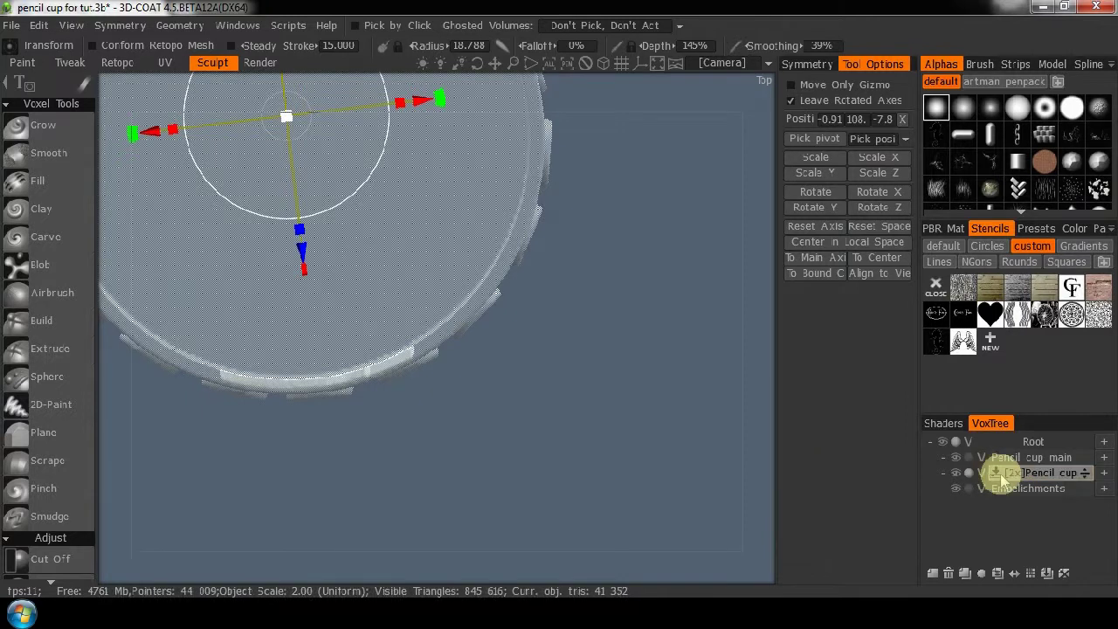
Step: Rename the trimmed CF volume as letters
double_click(1040, 473)
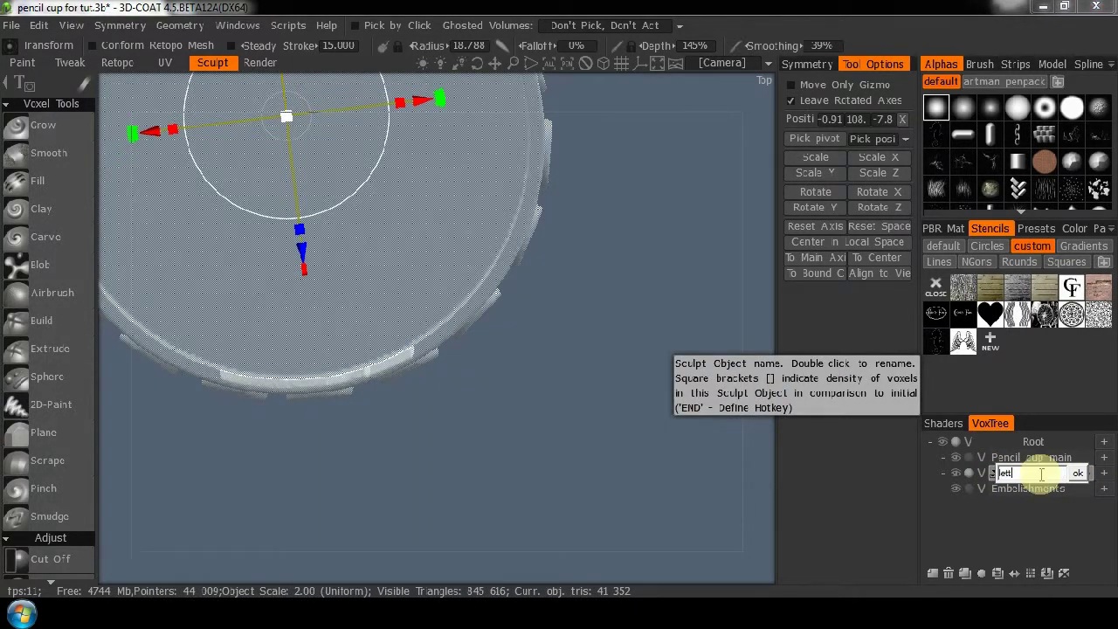
text(letters)
key(Return)
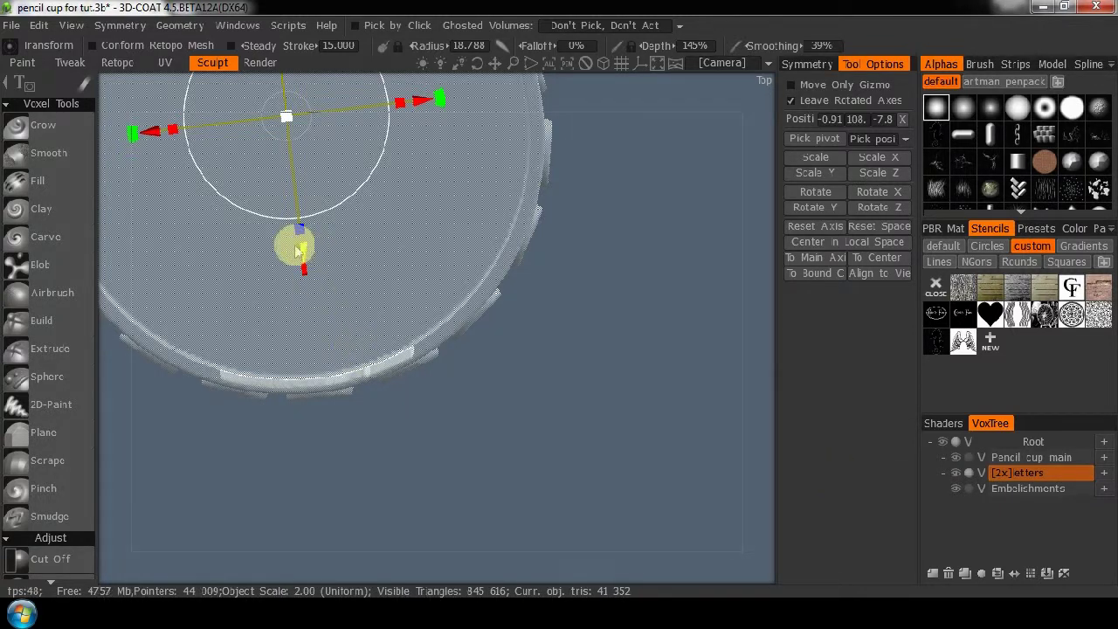
Step: Move the letters outward past the cup wall to about X 0.84 and Z 7.20, and isolate them in the front view
drag(302, 248, 338, 327)
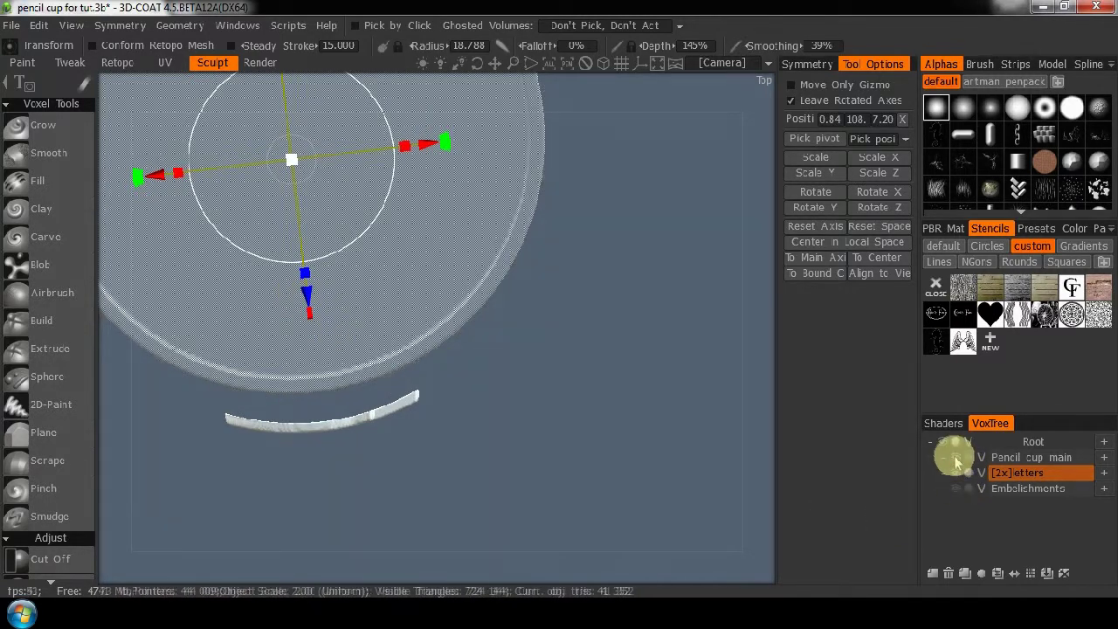
click(955, 458)
drag(746, 516, 738, 339)
middle_drag(637, 441, 618, 321)
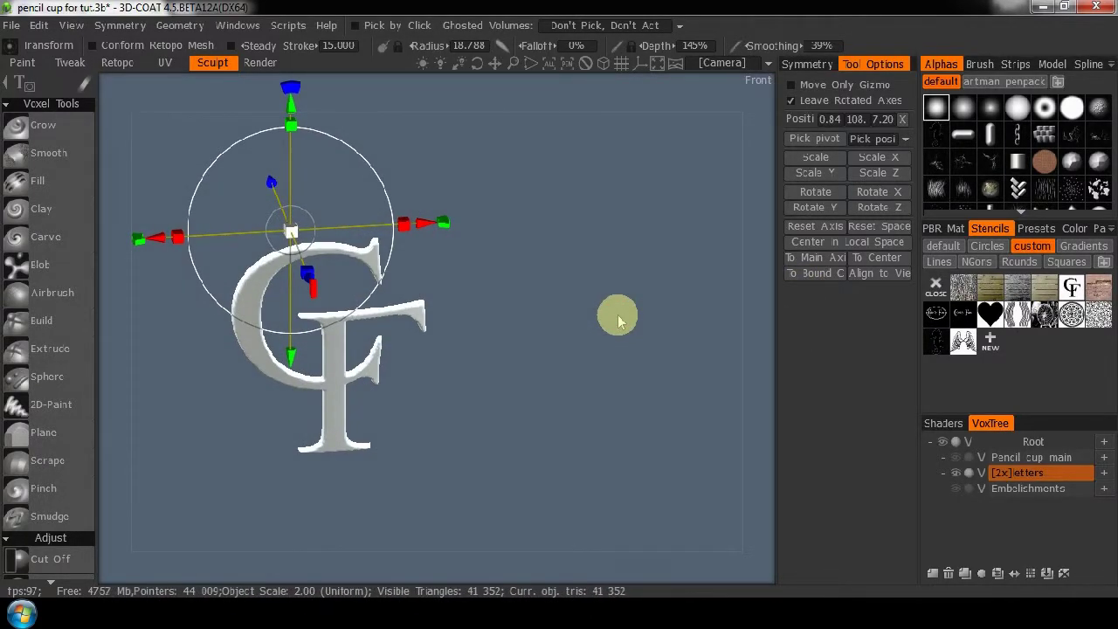
shift+drag(617, 322, 617, 317)
middle_drag(589, 449, 617, 325)
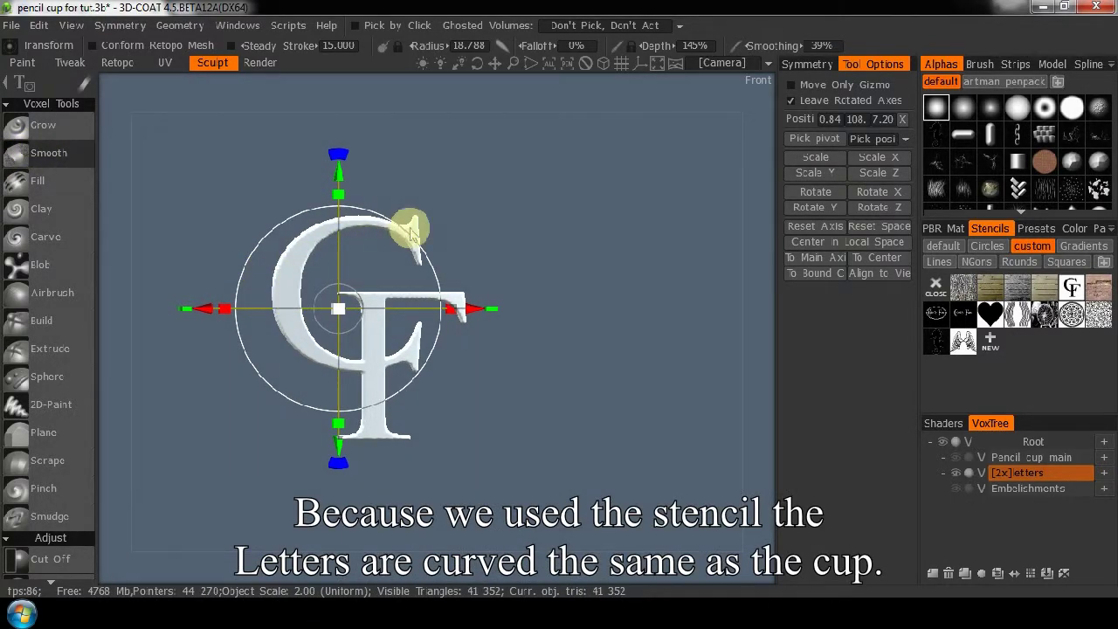
key(shift)
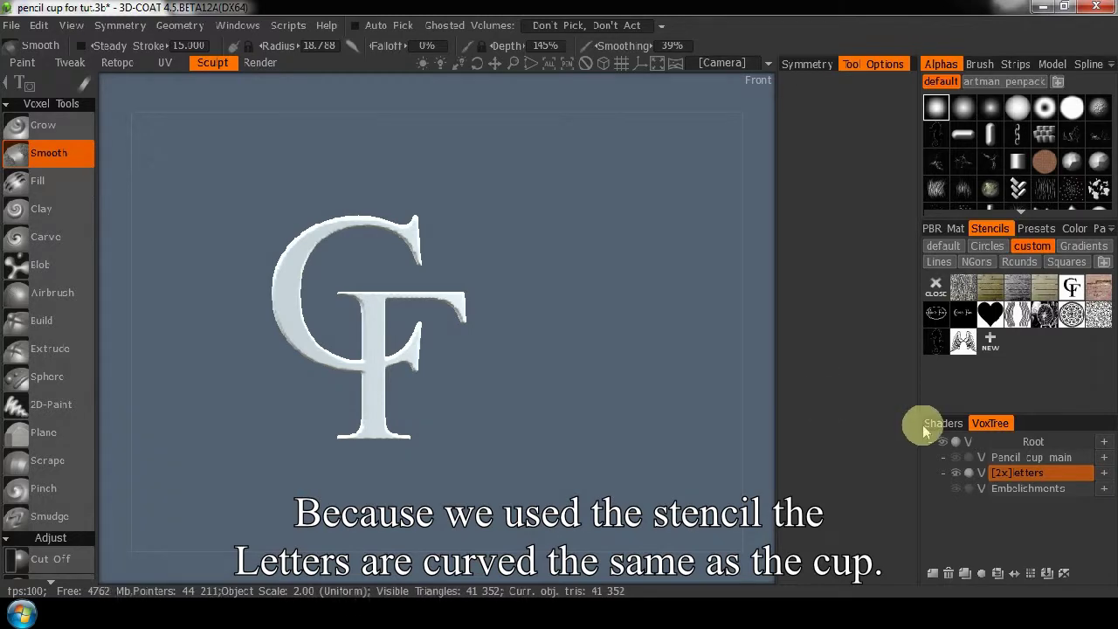
Step: Show the main pencil cup and the embellishments around the letters again, and make the main pencil cup the active volume
click(958, 465)
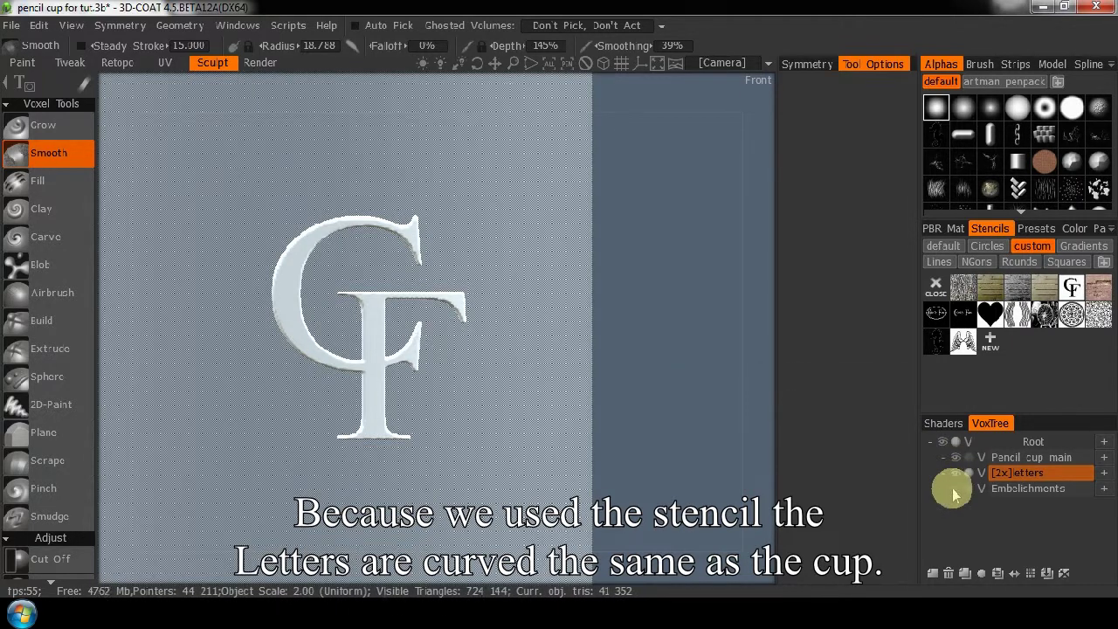
click(956, 488)
scroll(716, 324, down, 5)
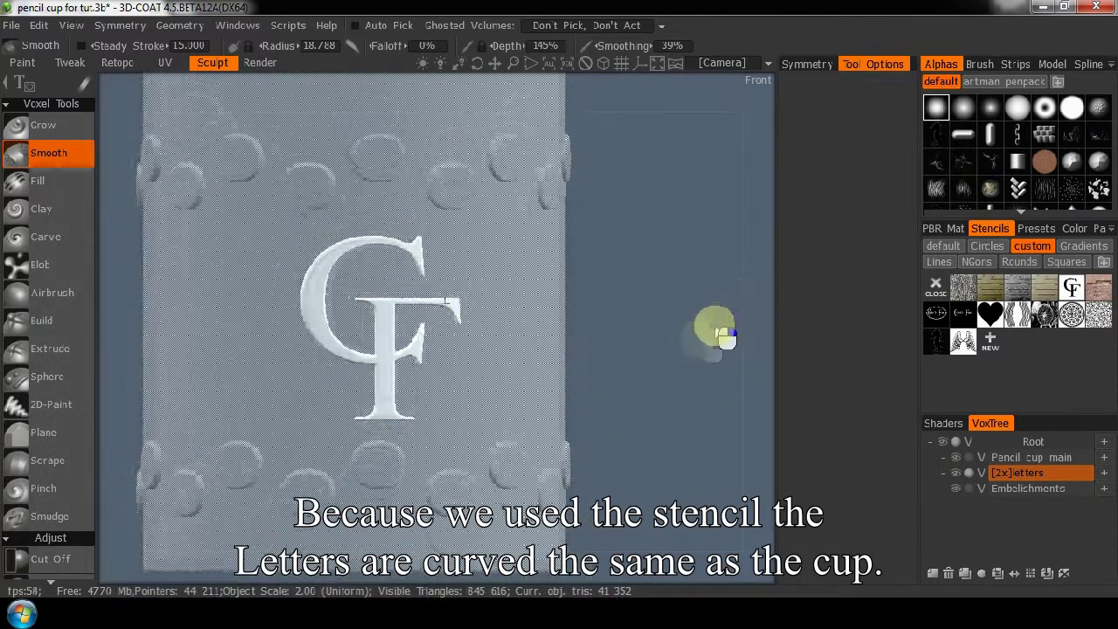
middle_drag(627, 291, 656, 324)
drag(756, 320, 701, 359)
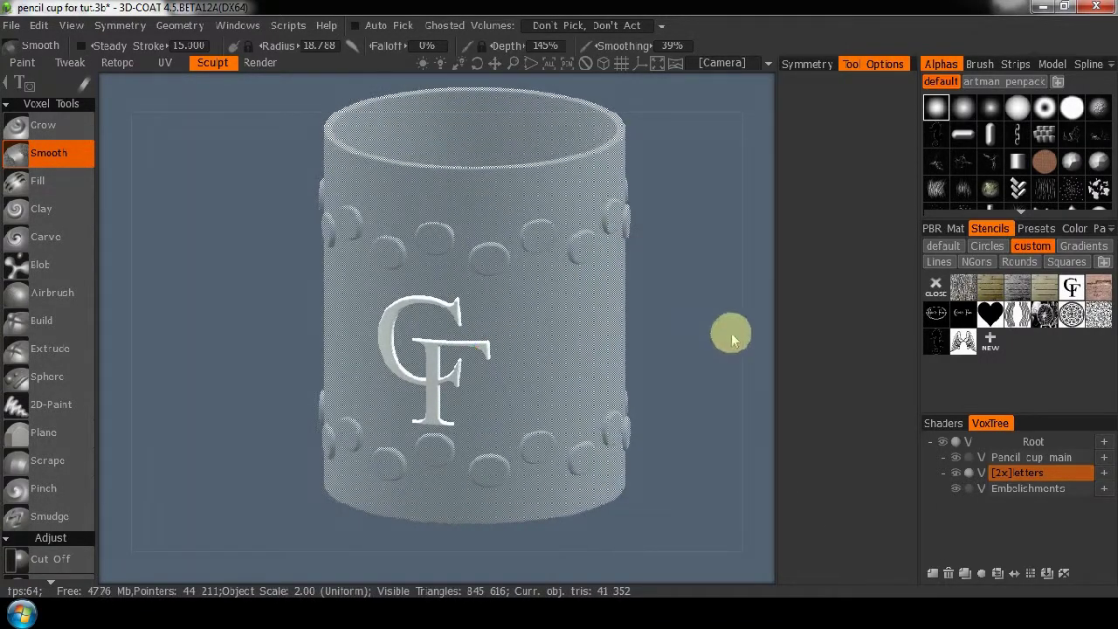
click(1041, 458)
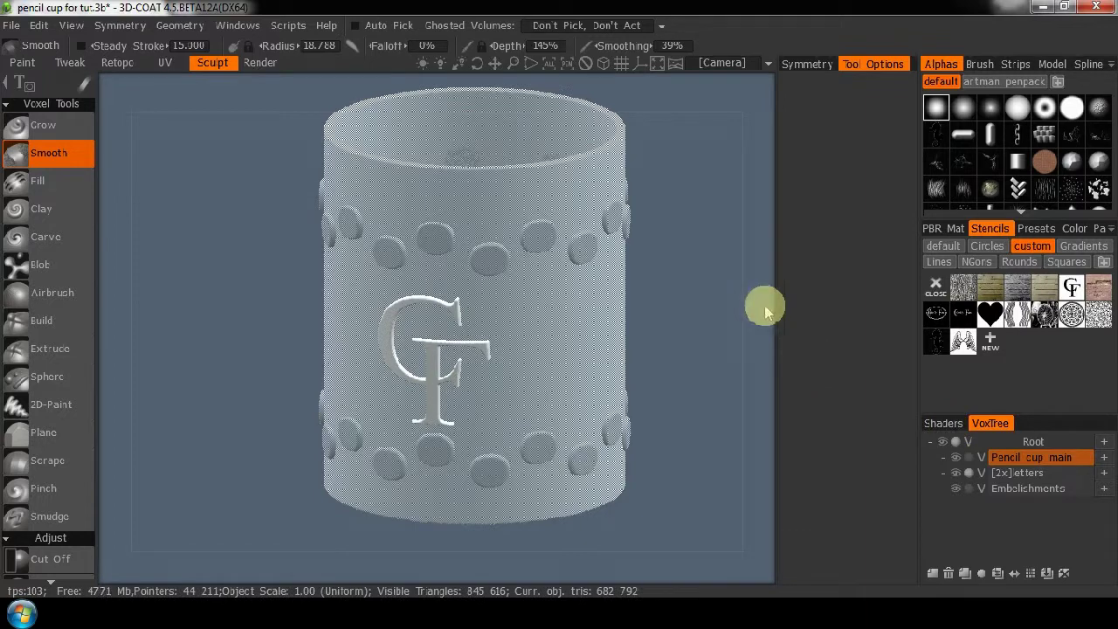
middle_drag(736, 304, 688, 349)
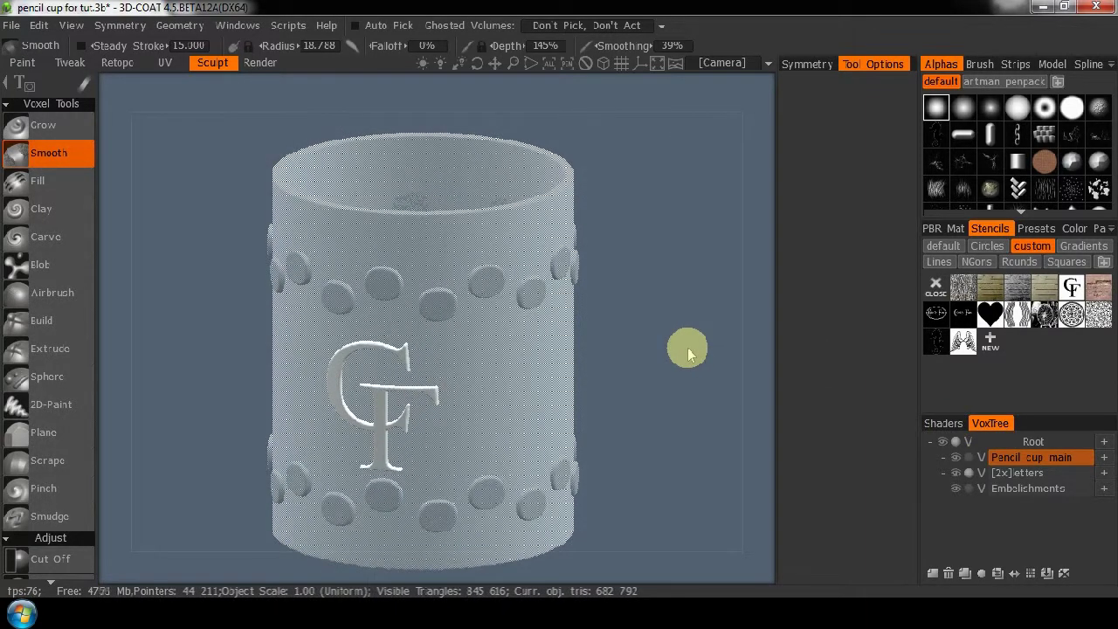